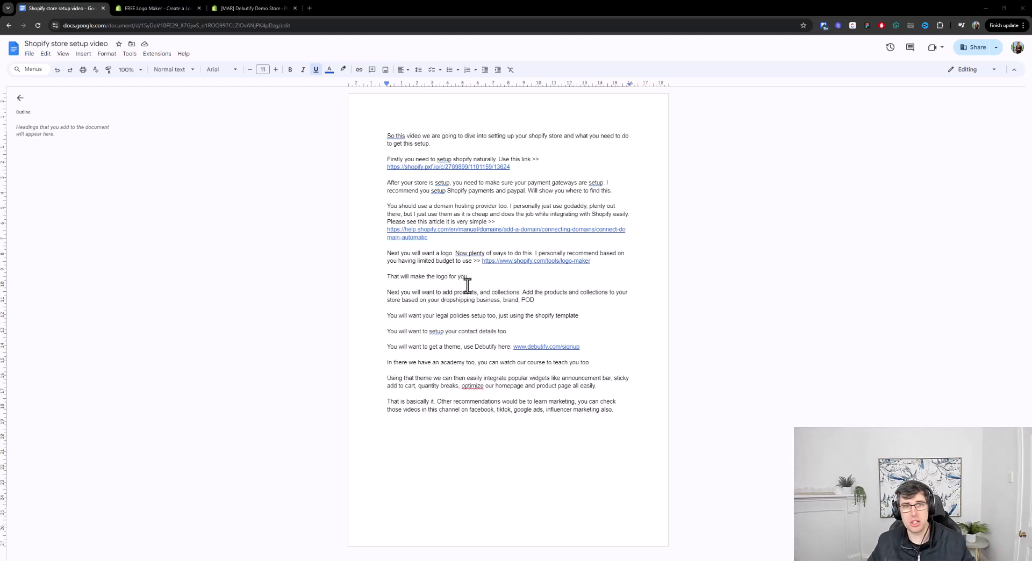
- Open the linked Shopify help article on connecting a third-party domain automatically, and return to the setup document
{"action": "left_click", "coordinate": [448, 293]}
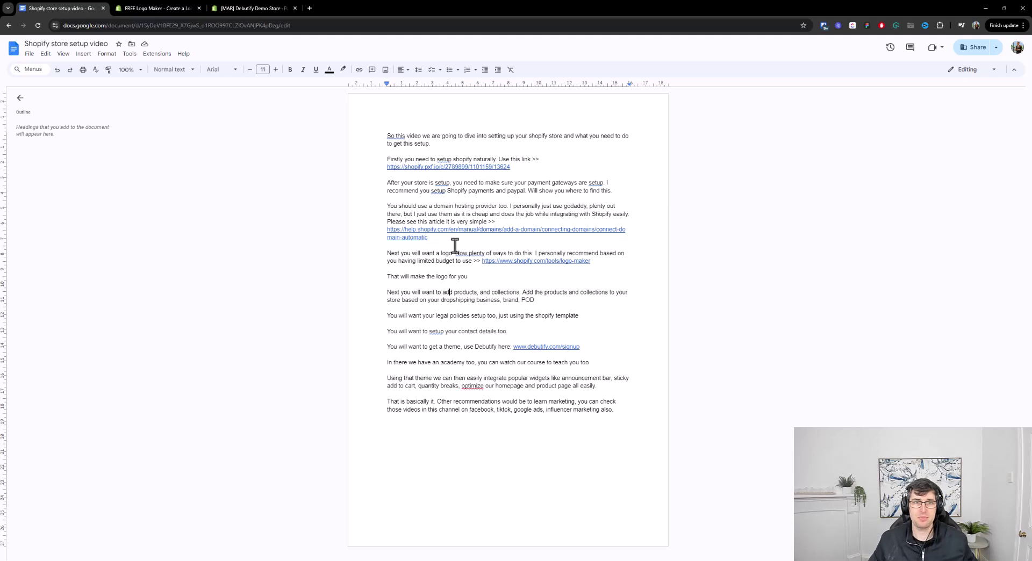
{"action": "left_click", "coordinate": [428, 198]}
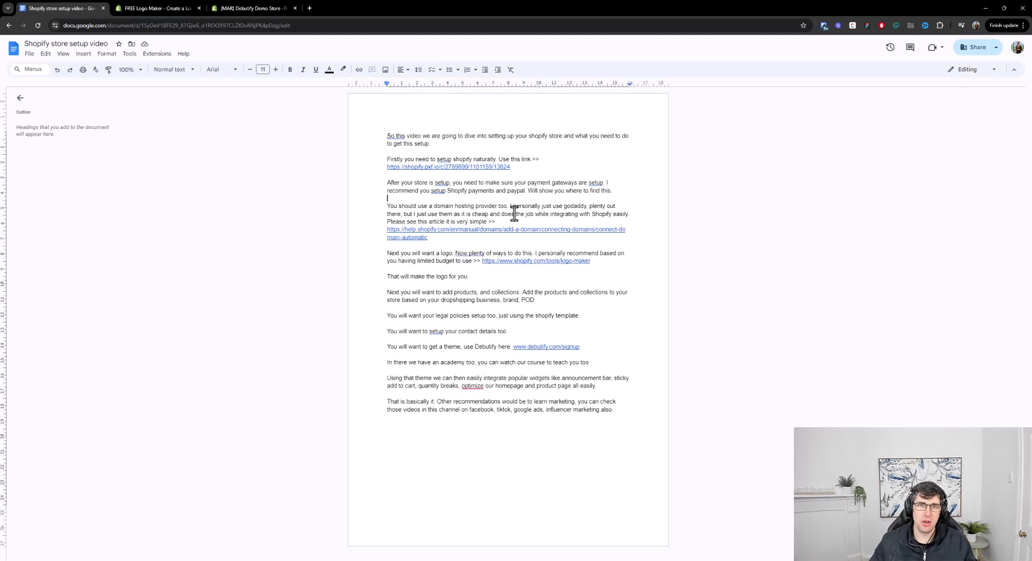
{"action": "left_click", "coordinate": [476, 229]}
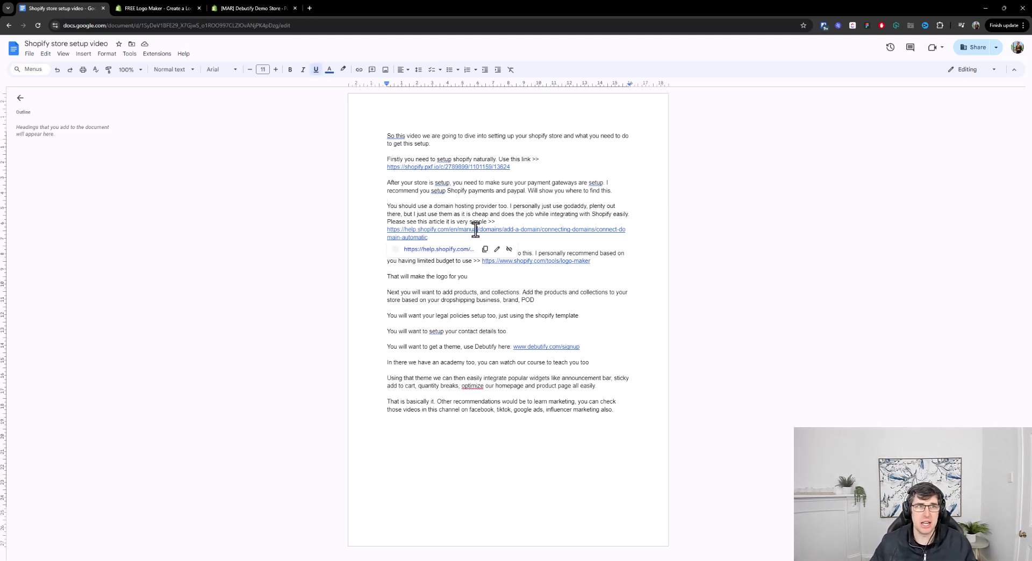
{"action": "left_click", "coordinate": [451, 260]}
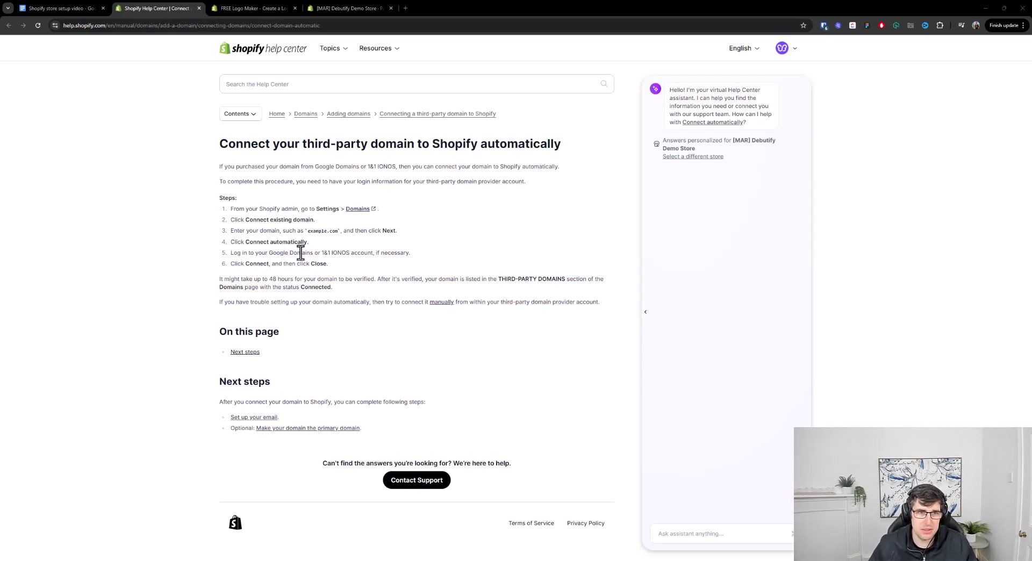
{"action": "left_click", "coordinate": [67, 9]}
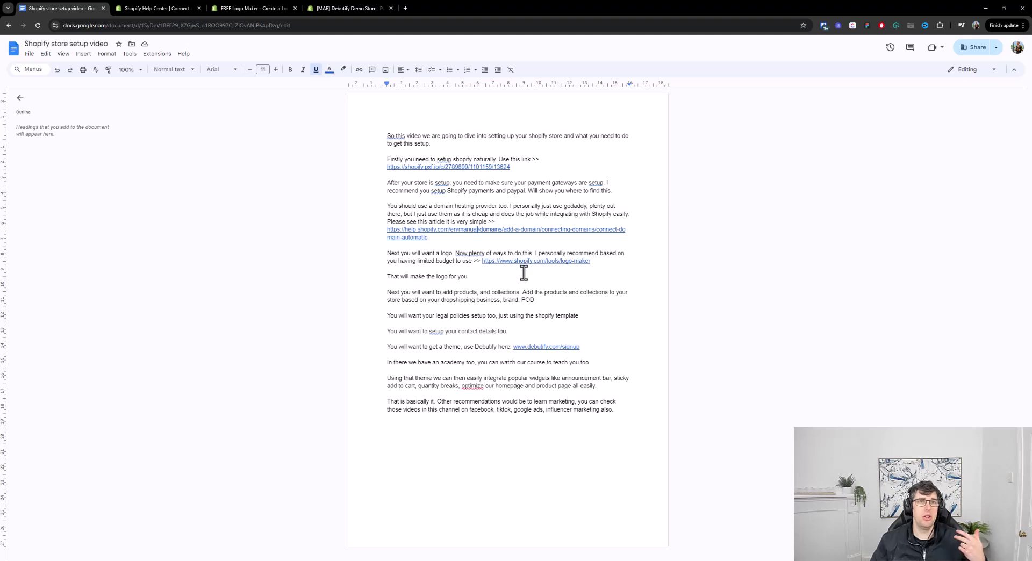
- Switch to the Hatchful logo maker and start a new logo with Pets as the business space
{"action": "left_click", "coordinate": [260, 9]}
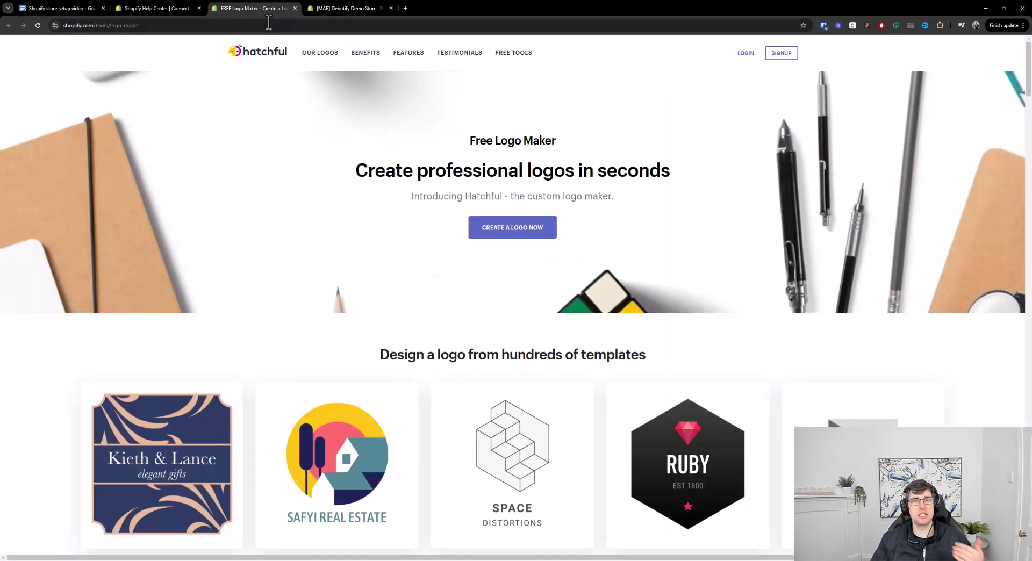
{"action": "left_click", "coordinate": [517, 234]}
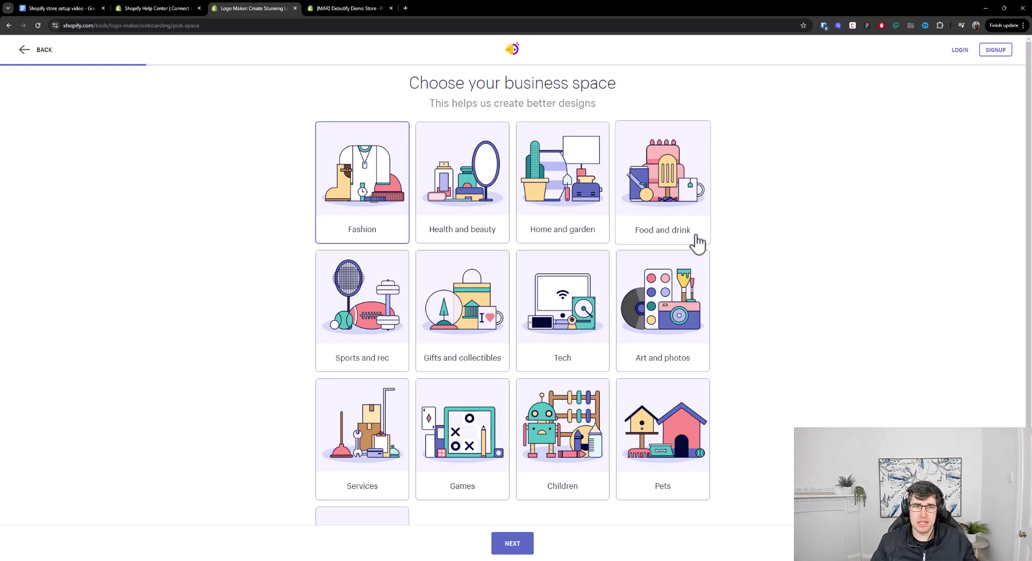
{"action": "scroll", "coordinate": [677, 349], "scroll_direction": "down", "scroll_amount": 2}
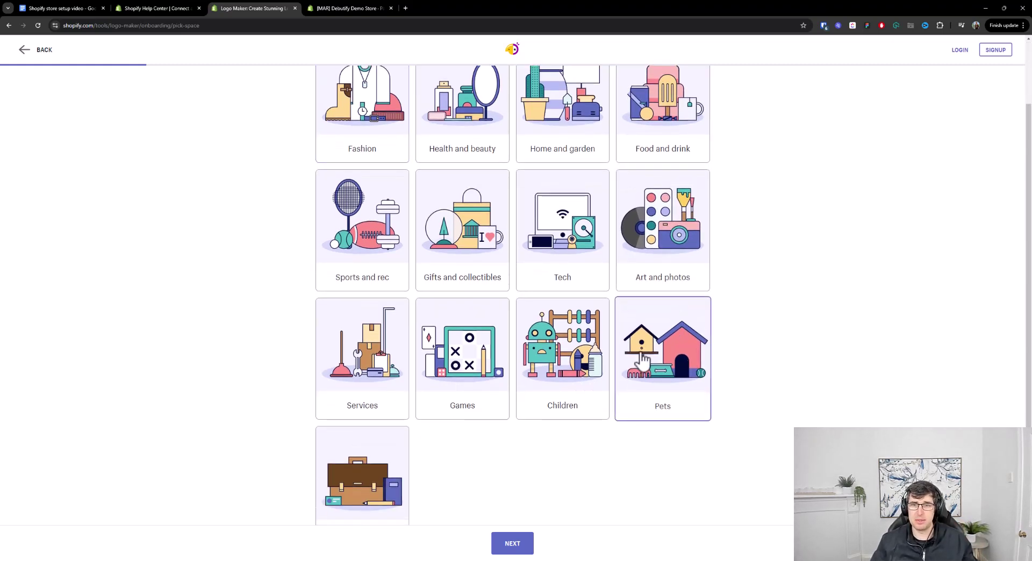
{"action": "left_click", "coordinate": [645, 360]}
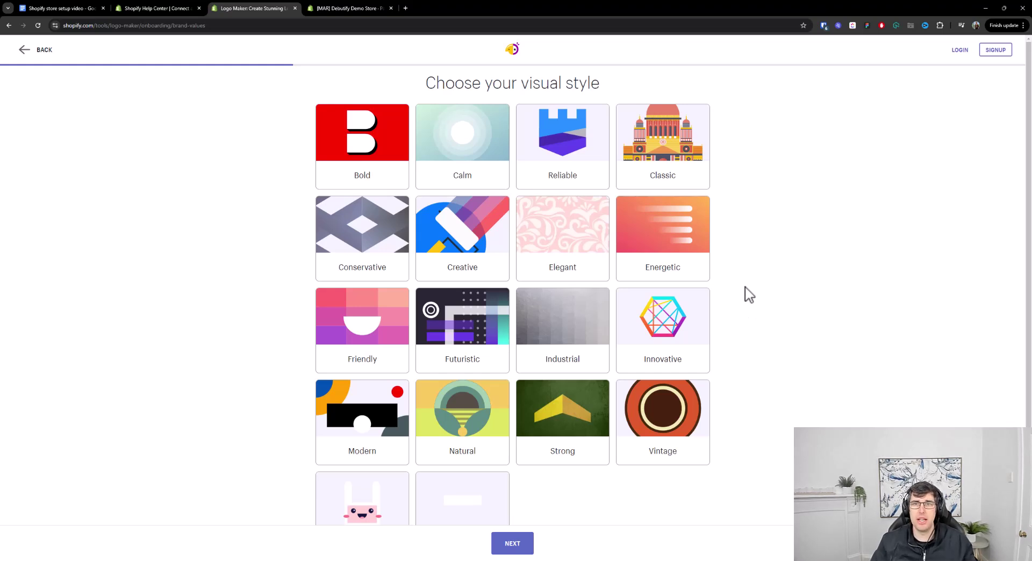
- Choose Calm as the logo's visual style and continue to the business name page
{"action": "scroll", "coordinate": [908, 213], "scroll_direction": "down", "scroll_amount": 1}
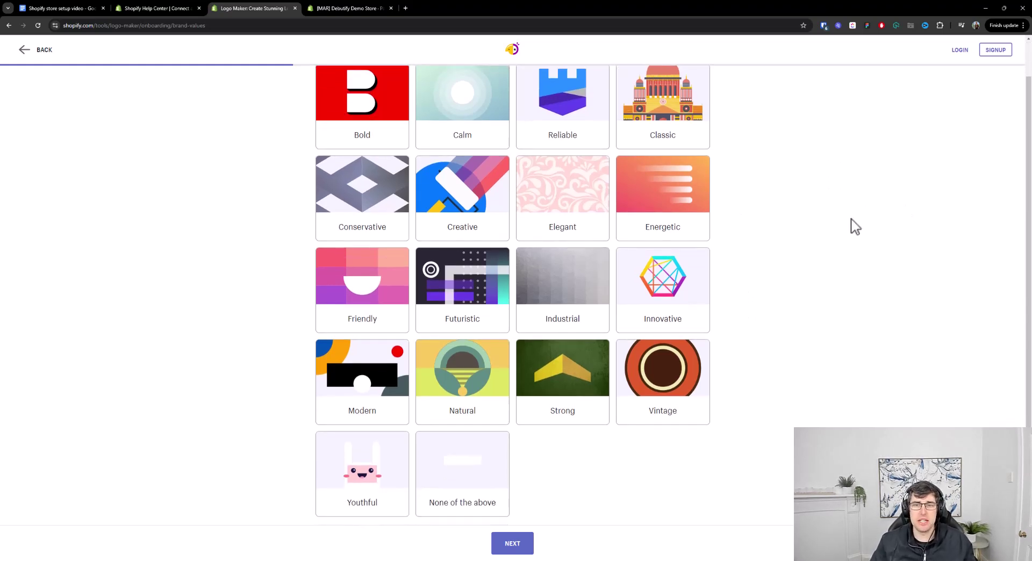
{"action": "scroll", "coordinate": [854, 228], "scroll_direction": "up", "scroll_amount": 1}
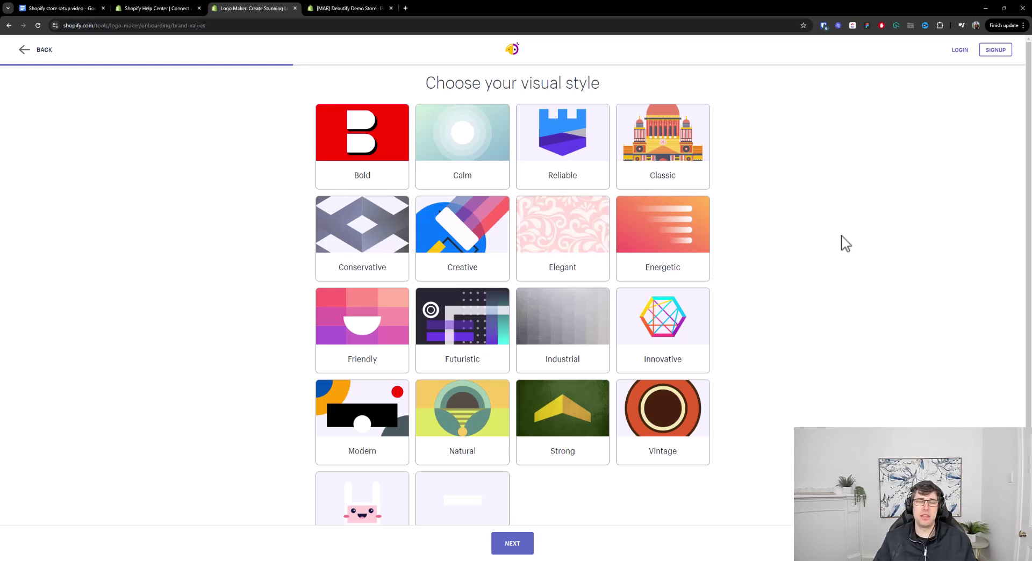
{"action": "scroll", "coordinate": [804, 196], "scroll_direction": "down", "scroll_amount": 1}
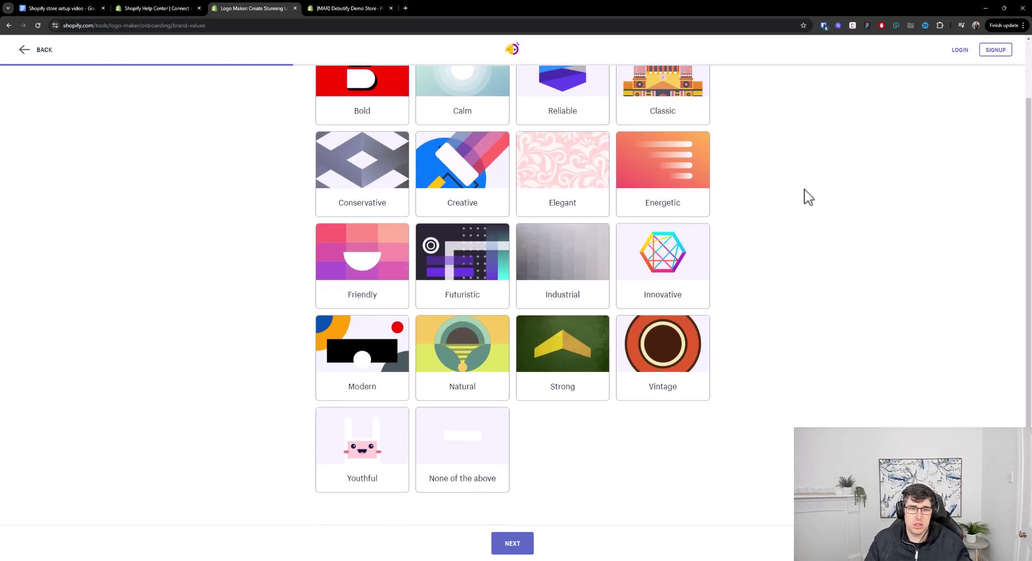
{"action": "scroll", "coordinate": [804, 249], "scroll_direction": "up", "scroll_amount": 1}
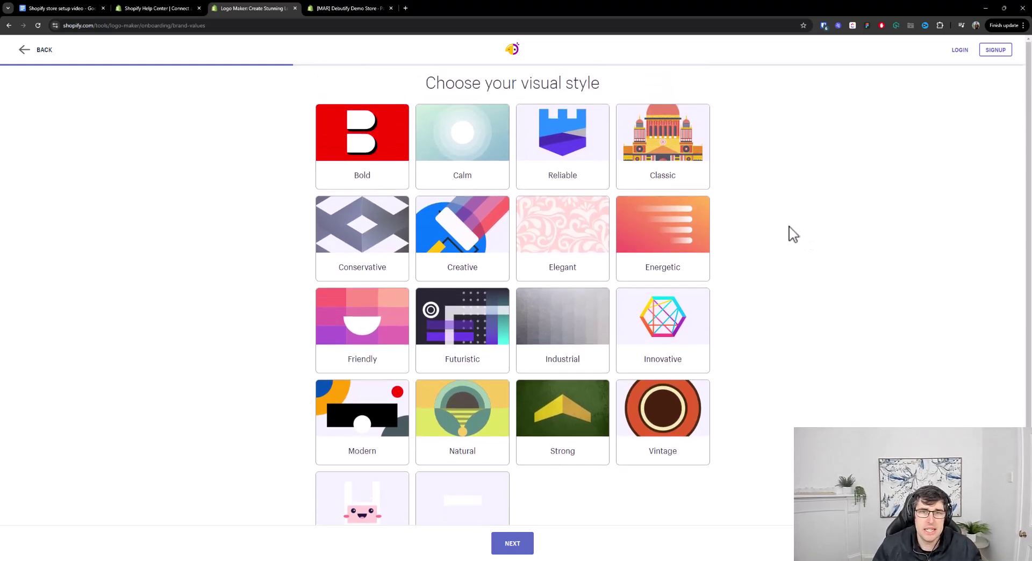
{"action": "left_click", "coordinate": [478, 168]}
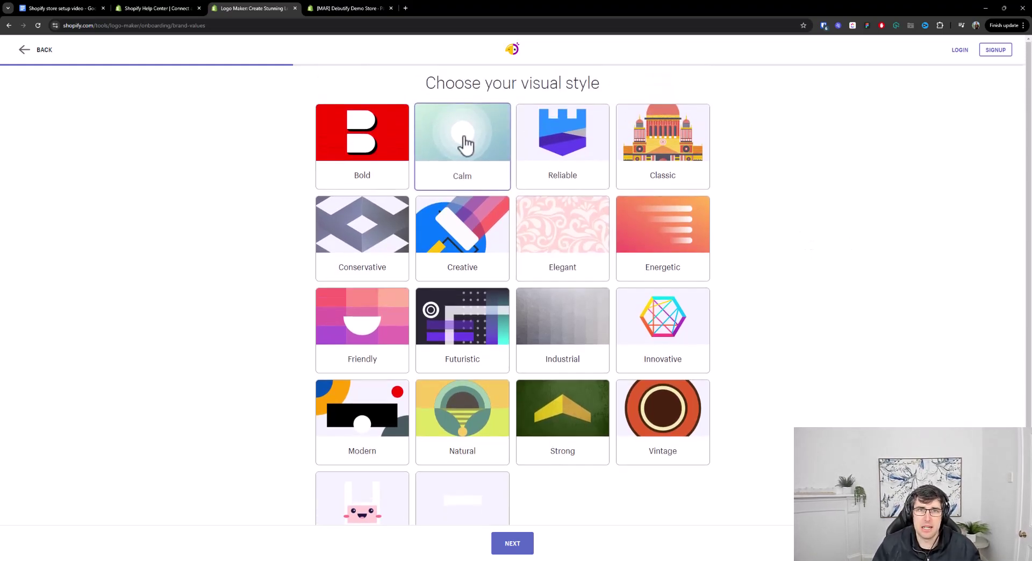
{"action": "left_click", "coordinate": [512, 544]}
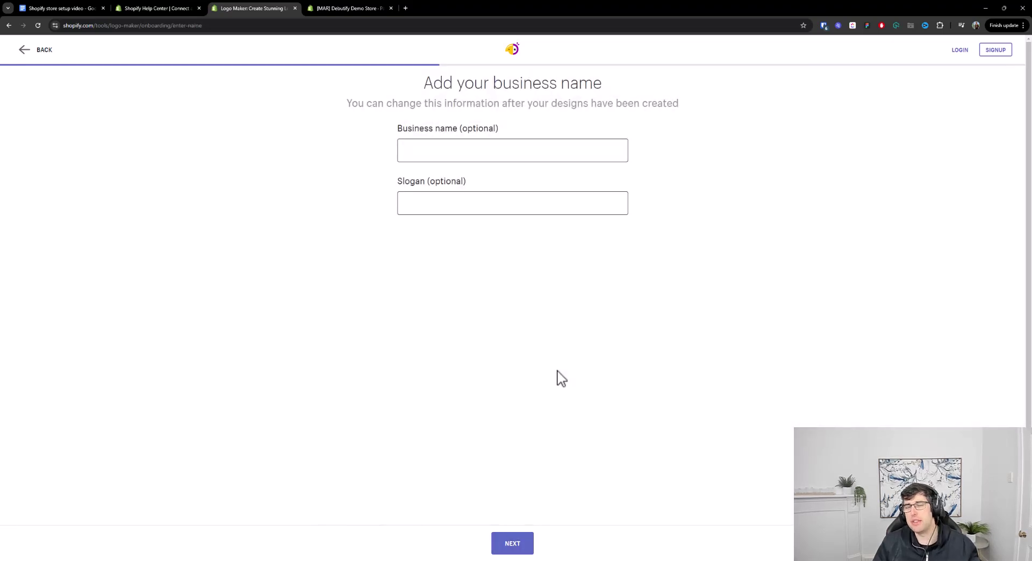
- Enter "k9 pal" as the business name and a slogan starting with "For all k9", and continue
{"action": "left_click", "coordinate": [434, 157]}
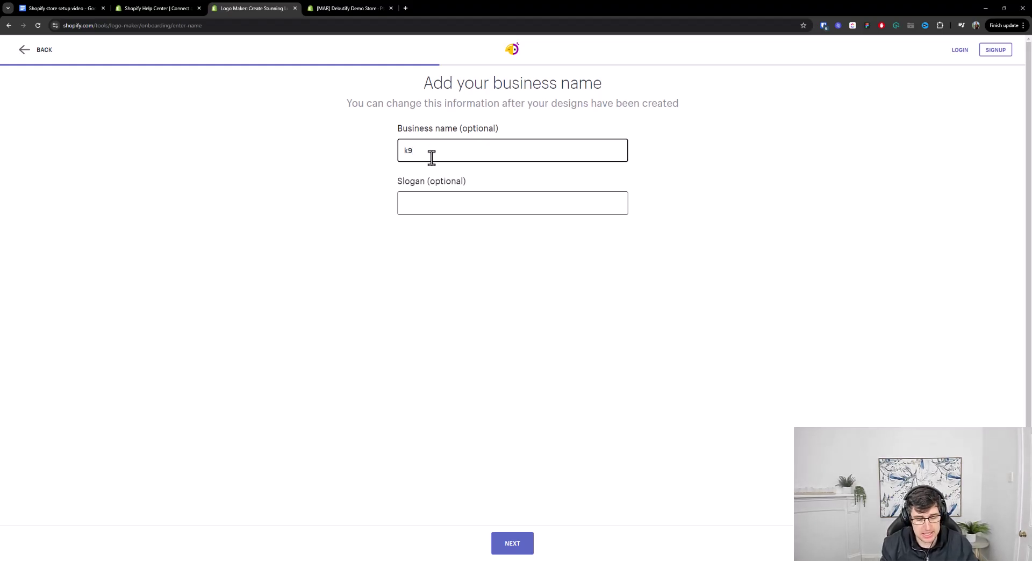
{"action": "key", "text": "Tab"}
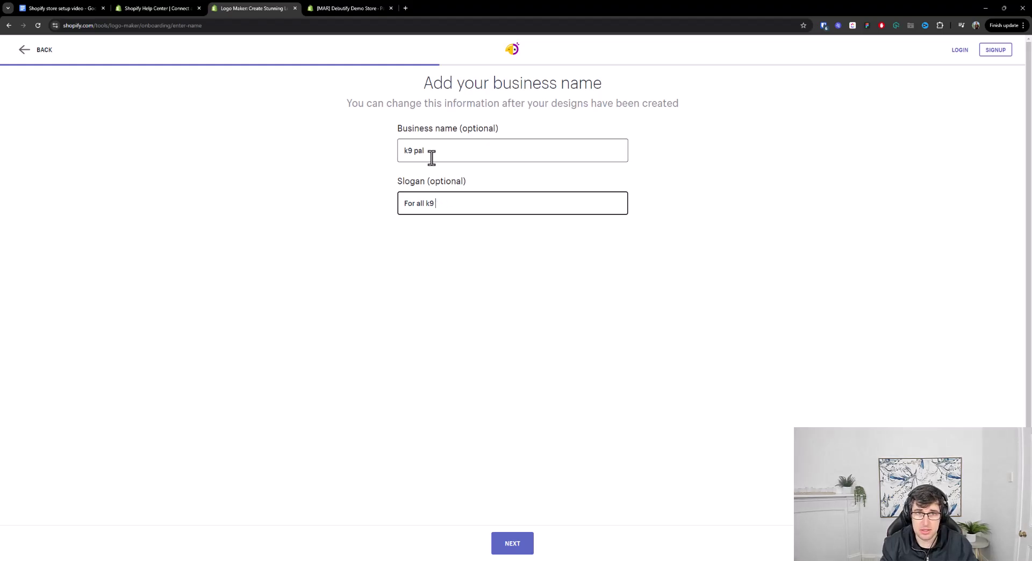
{"action": "left_click", "coordinate": [512, 545]}
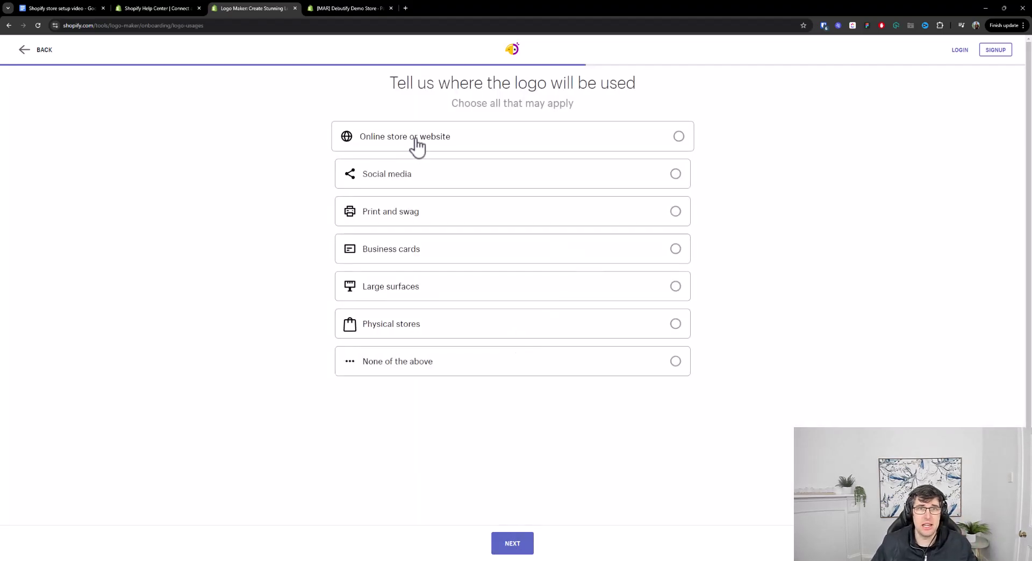
- Mark the logo for use on Online store or website and Social media, and generate the logo designs
{"action": "left_click_drag", "start_coordinate": [428, 83], "coordinate": [550, 84]}
{"action": "left_click", "coordinate": [640, 147]}
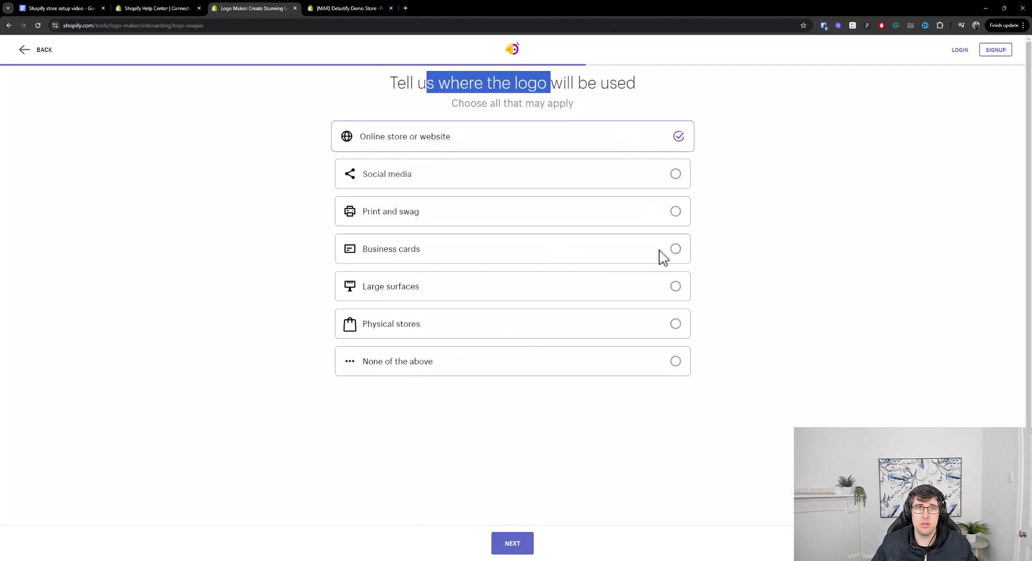
{"action": "left_click", "coordinate": [640, 185]}
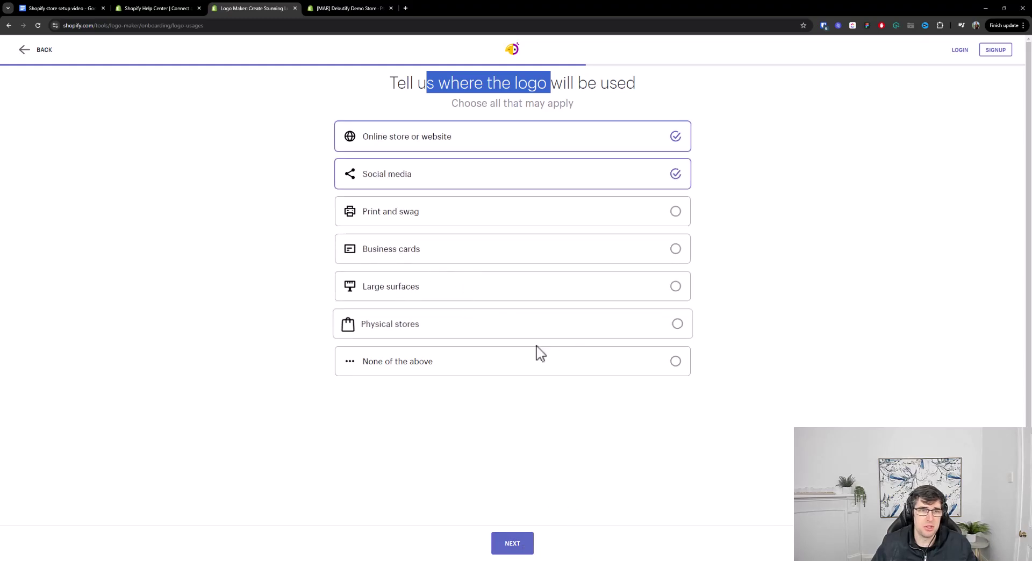
{"action": "left_click", "coordinate": [532, 543]}
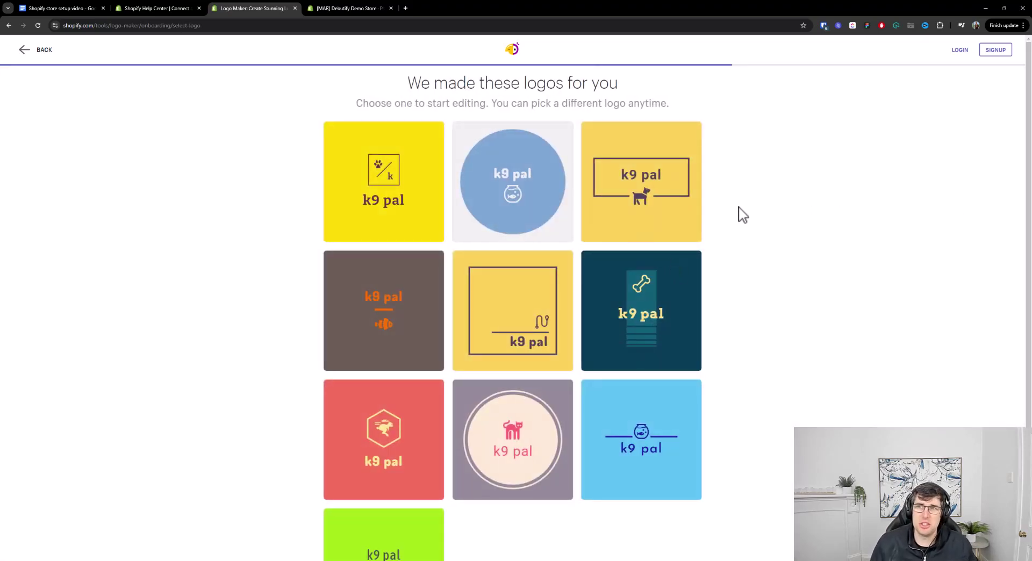
- Compare the generated k9 pal logos and open the yellow design with the framed name and dog for editing
{"action": "scroll", "coordinate": [760, 183], "scroll_direction": "down", "scroll_amount": 1}
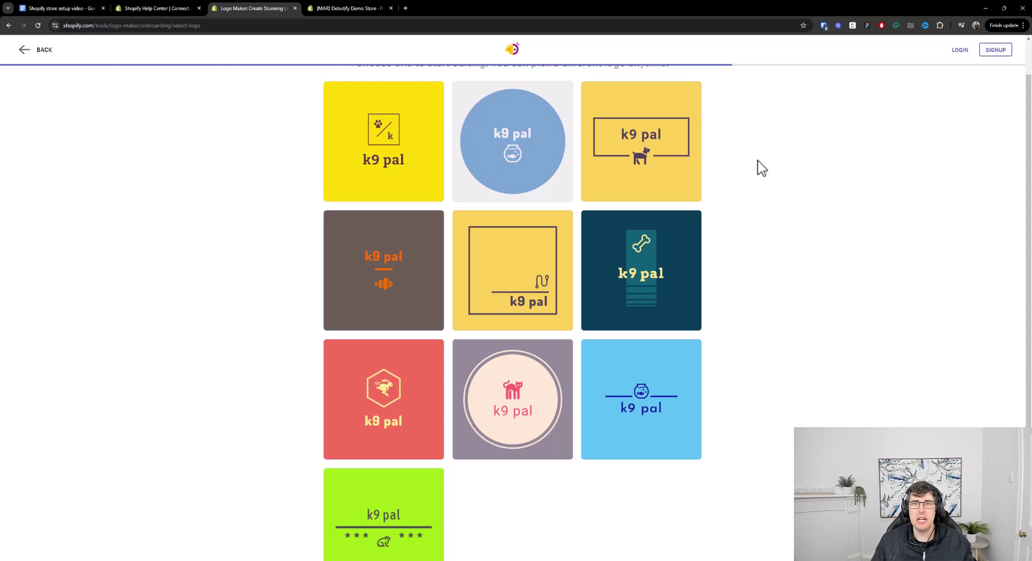
{"action": "scroll", "coordinate": [760, 171], "scroll_direction": "down", "scroll_amount": 1}
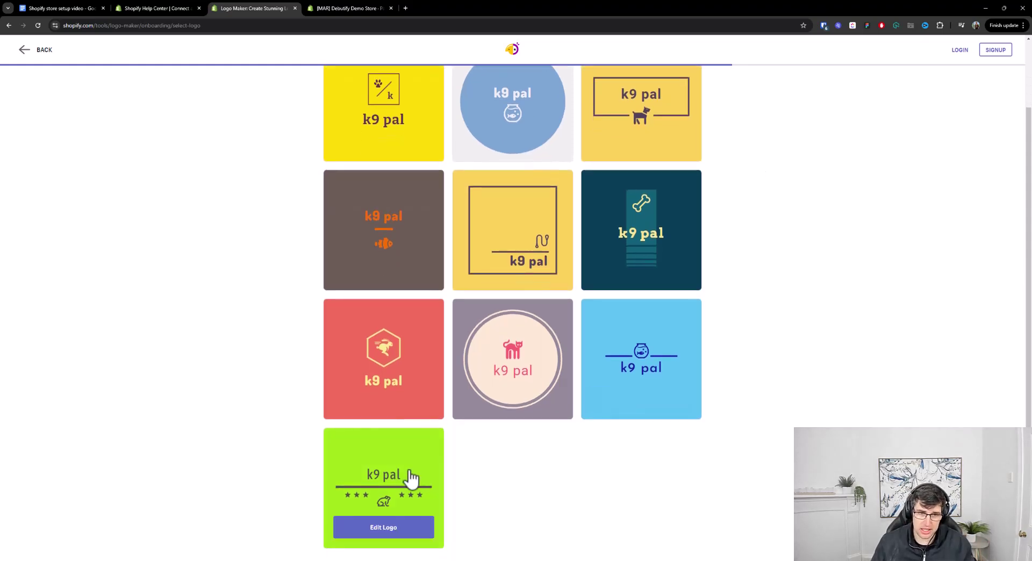
{"action": "mouse_move", "coordinate": [408, 358]}
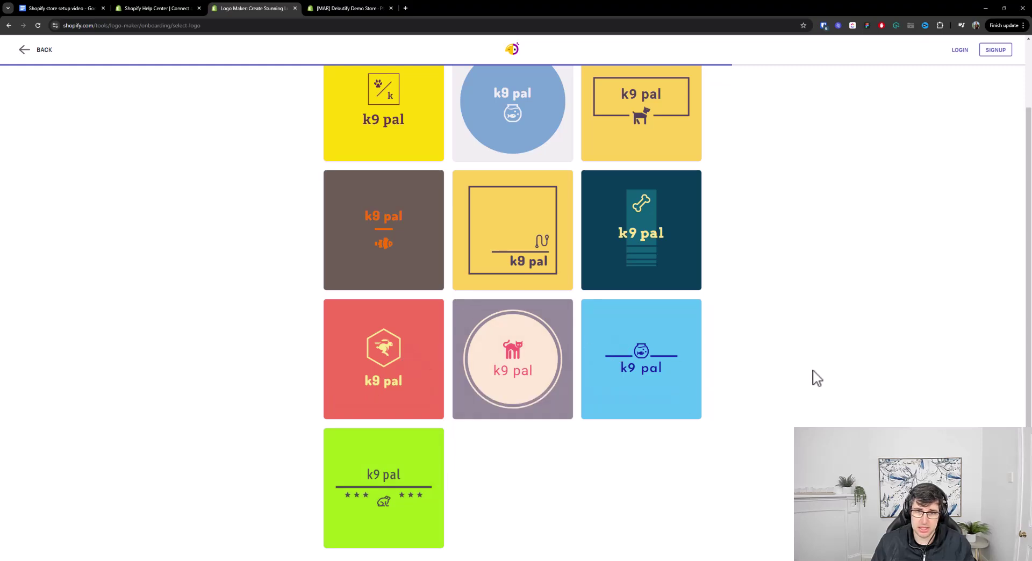
{"action": "scroll", "coordinate": [801, 390], "scroll_direction": "up", "scroll_amount": 1}
{"action": "scroll", "coordinate": [845, 387], "scroll_direction": "up", "scroll_amount": 1}
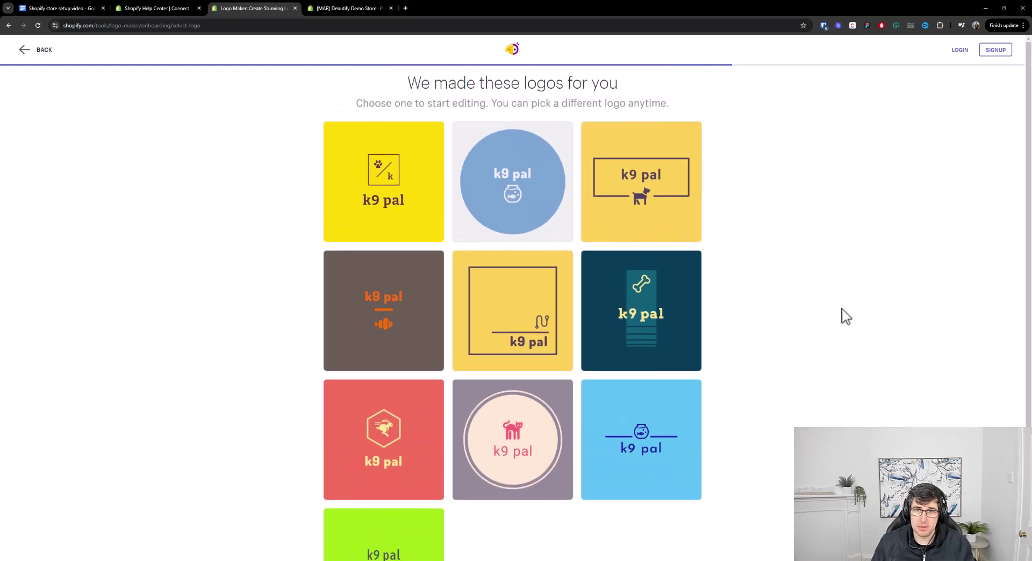
{"action": "mouse_move", "coordinate": [695, 189]}
{"action": "mouse_move", "coordinate": [403, 169]}
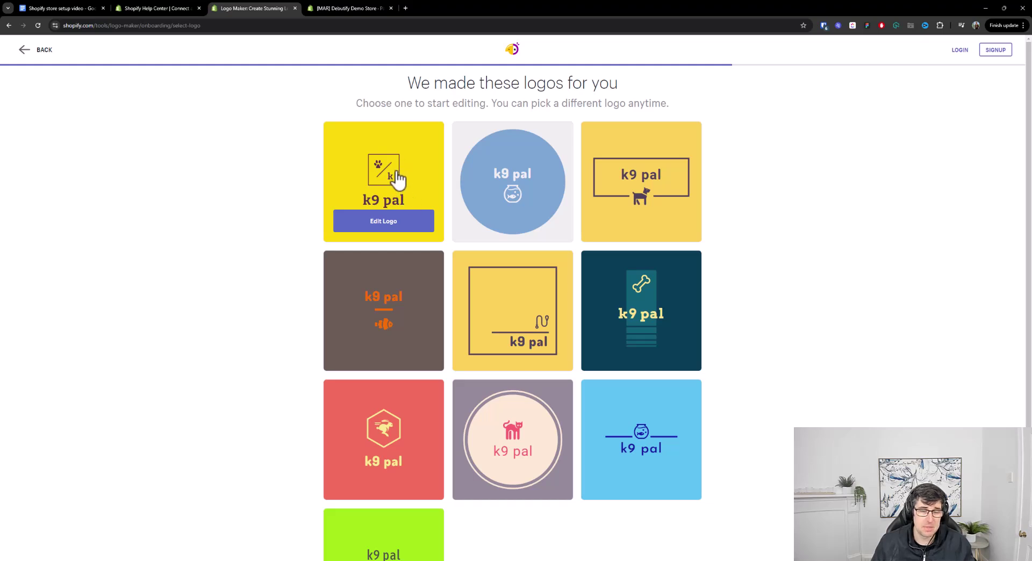
{"action": "mouse_move", "coordinate": [665, 173]}
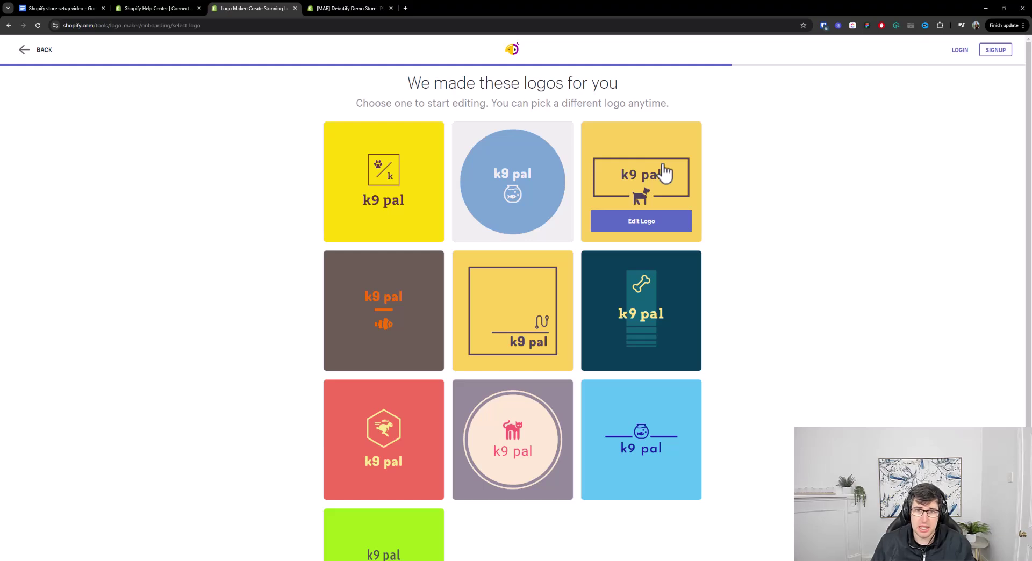
{"action": "mouse_move", "coordinate": [653, 310]}
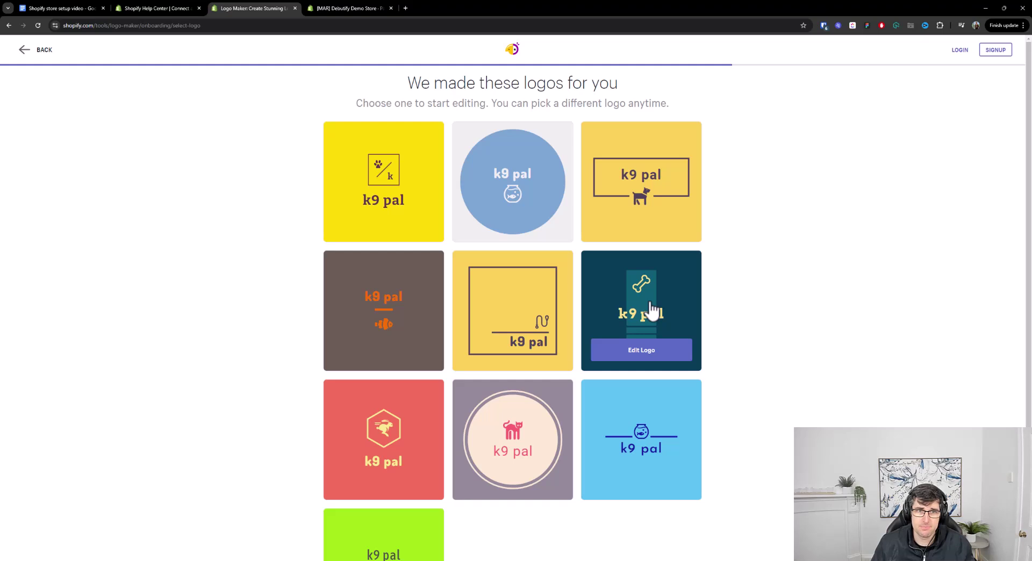
{"action": "mouse_move", "coordinate": [651, 194]}
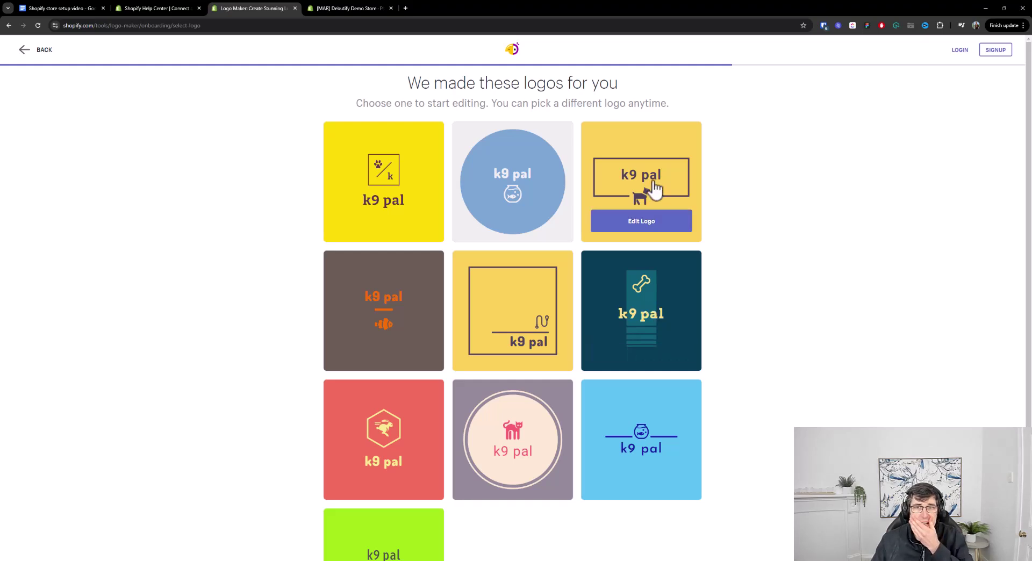
{"action": "left_click", "coordinate": [645, 225]}
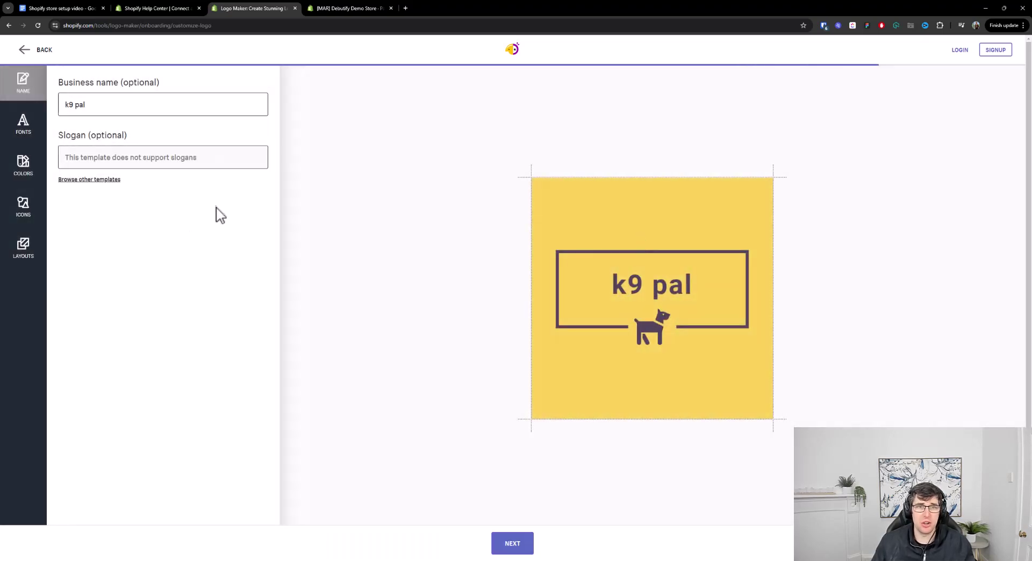
- Try out several different fonts on the k9 pal text of the yellow dog logo
{"action": "left_click", "coordinate": [24, 134]}
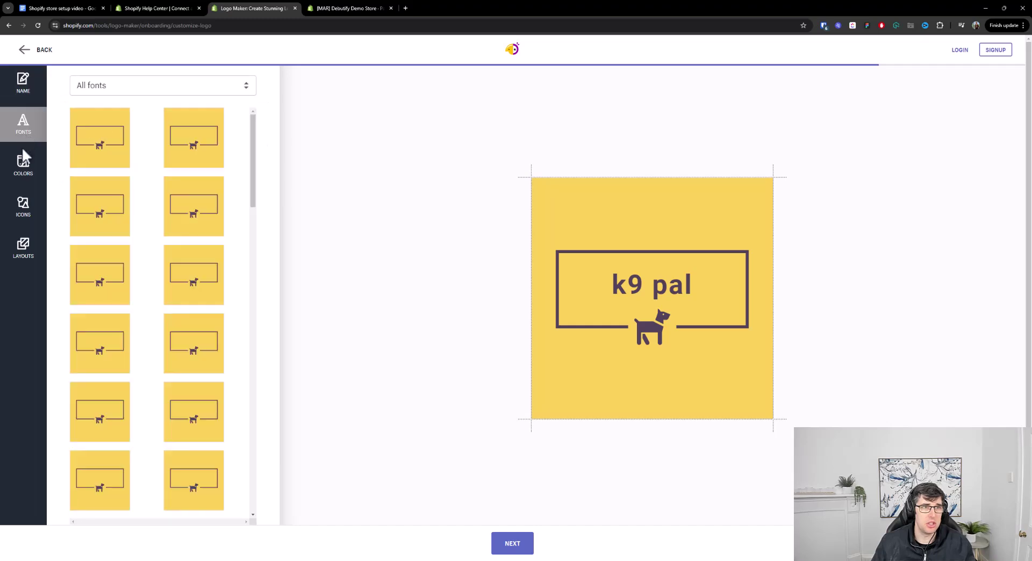
{"action": "left_click", "coordinate": [196, 284]}
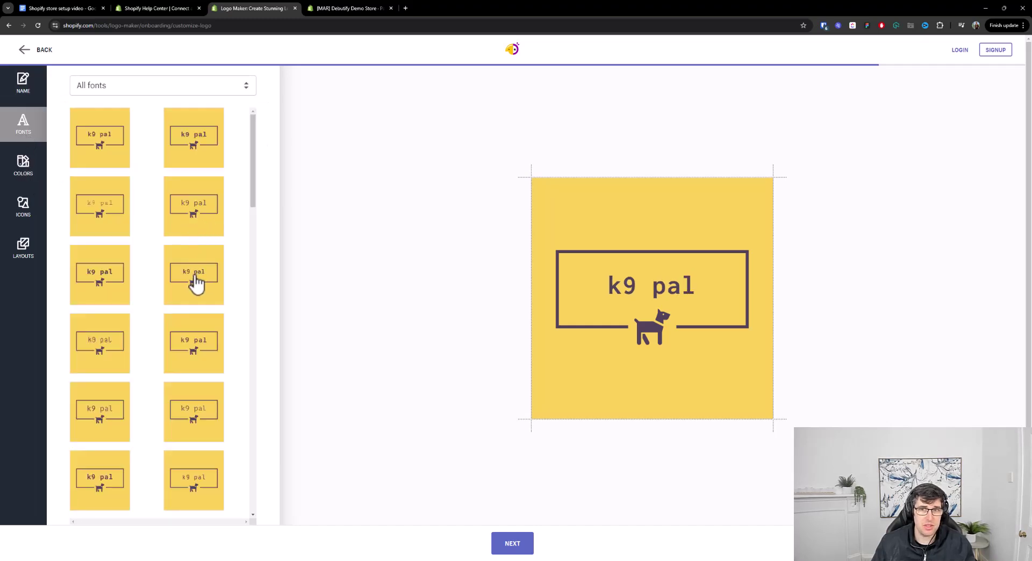
{"action": "left_click", "coordinate": [191, 417]}
{"action": "scroll", "coordinate": [183, 404], "scroll_direction": "down", "scroll_amount": 1}
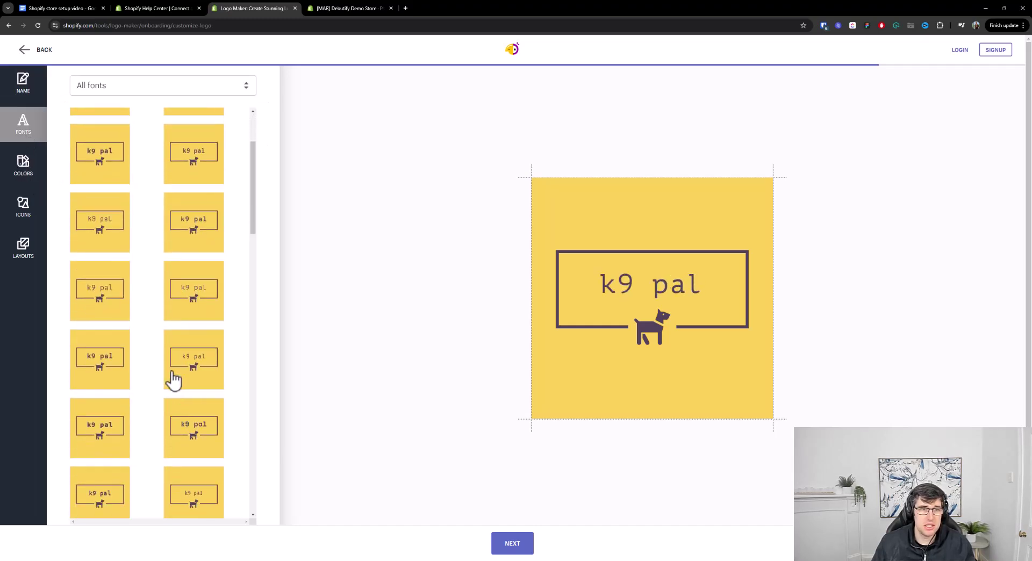
{"action": "left_click", "coordinate": [116, 429]}
{"action": "scroll", "coordinate": [161, 371], "scroll_direction": "down", "scroll_amount": 1}
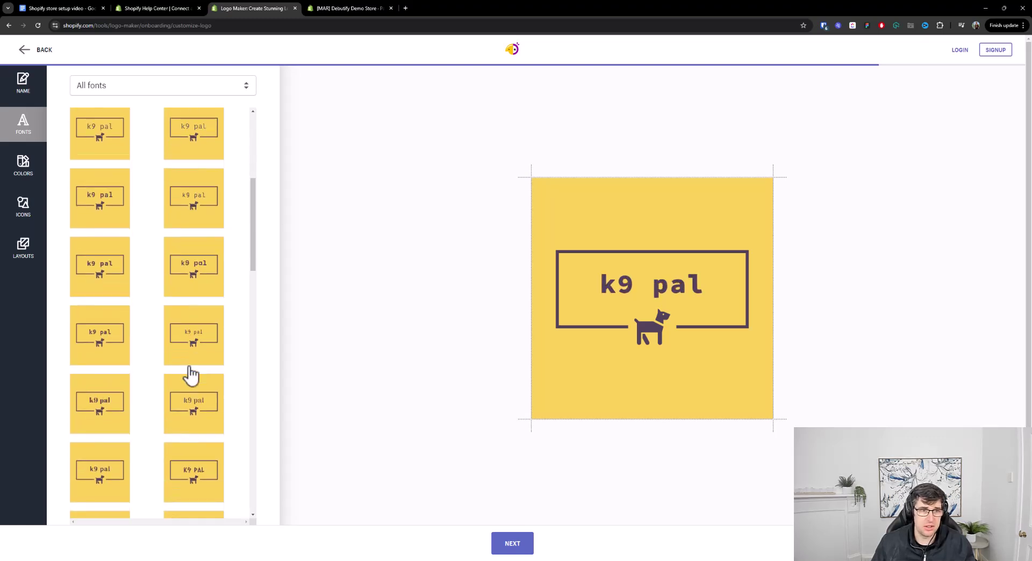
{"action": "left_click", "coordinate": [212, 407]}
{"action": "left_click", "coordinate": [94, 411]}
{"action": "scroll", "coordinate": [167, 382], "scroll_direction": "down", "scroll_amount": 2}
{"action": "left_click", "coordinate": [209, 357]}
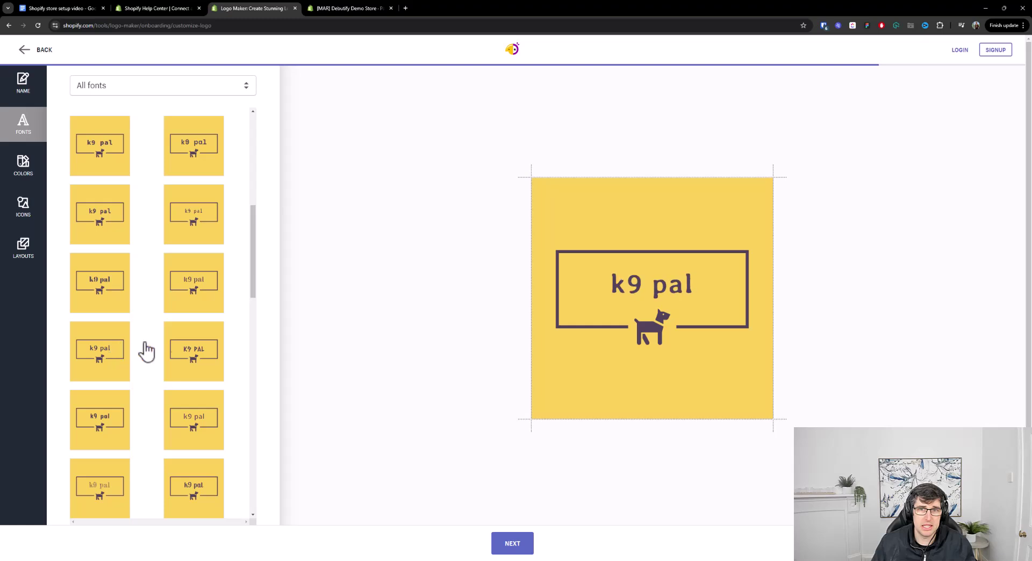
- Recolor the k9 pal logo with the dark blue on light grey color scheme
{"action": "left_click", "coordinate": [113, 341]}
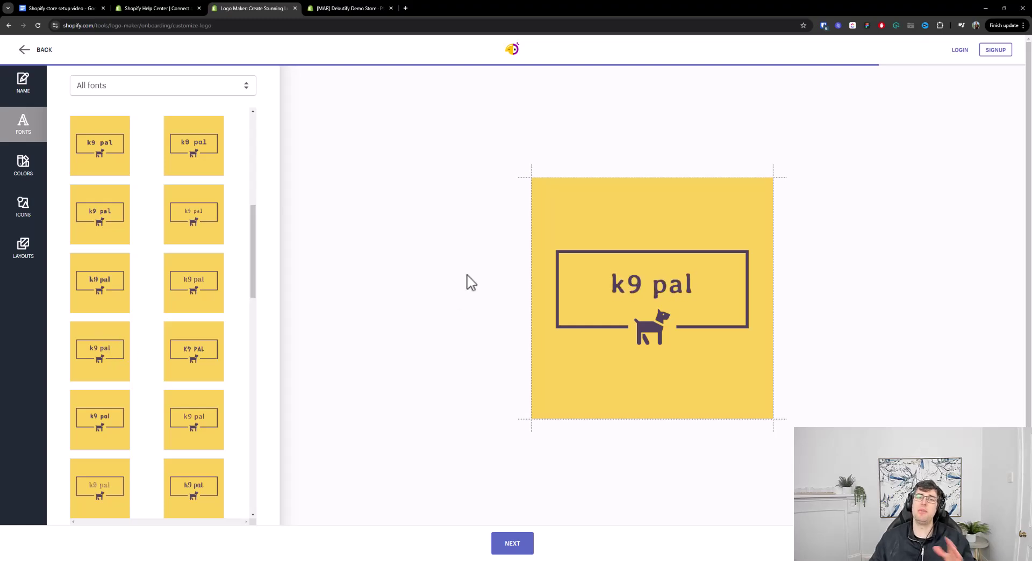
{"action": "left_click", "coordinate": [24, 166]}
{"action": "scroll", "coordinate": [197, 210], "scroll_direction": "down", "scroll_amount": 2}
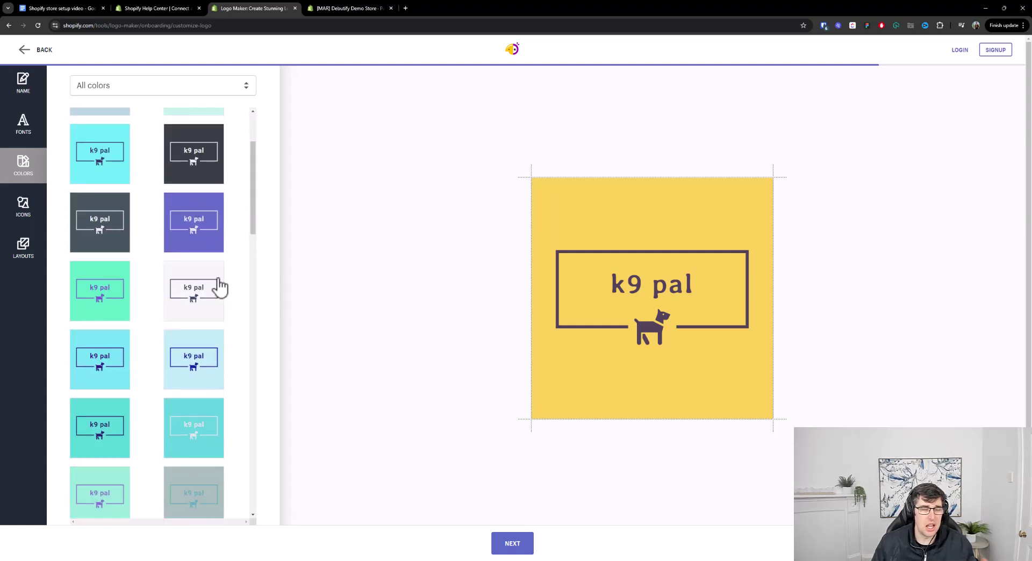
{"action": "left_click", "coordinate": [212, 307]}
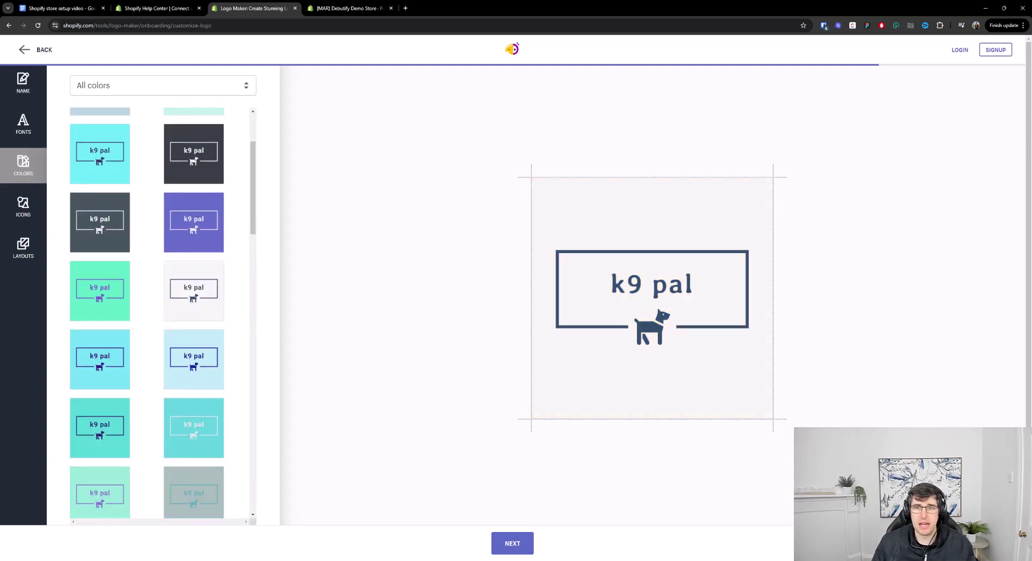
{"action": "scroll", "coordinate": [219, 385], "scroll_direction": "down", "scroll_amount": 2}
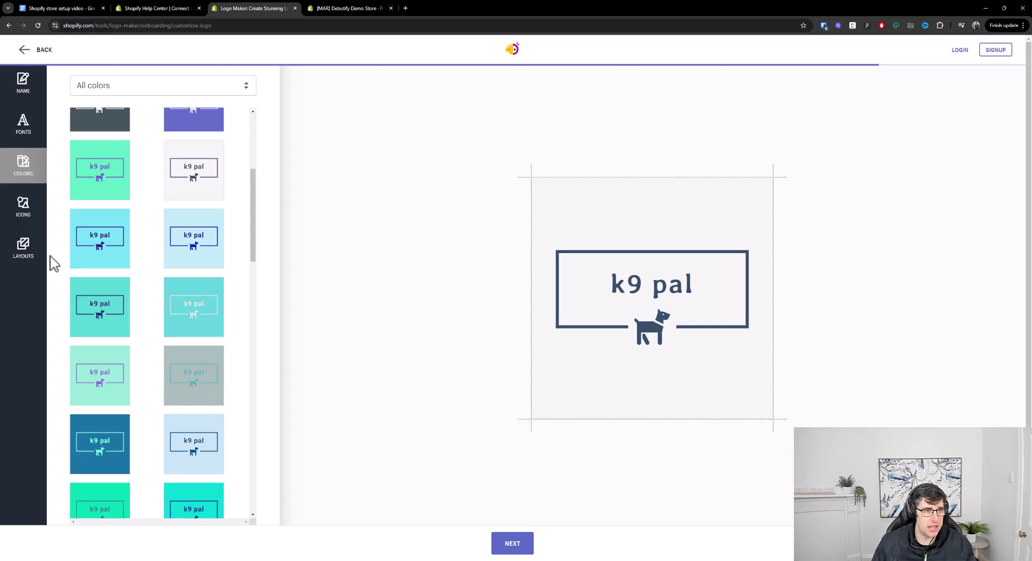
- Browse the logo icons and filter them to the Animals category to examine the alternatives to the dog
{"action": "left_click", "coordinate": [22, 207]}
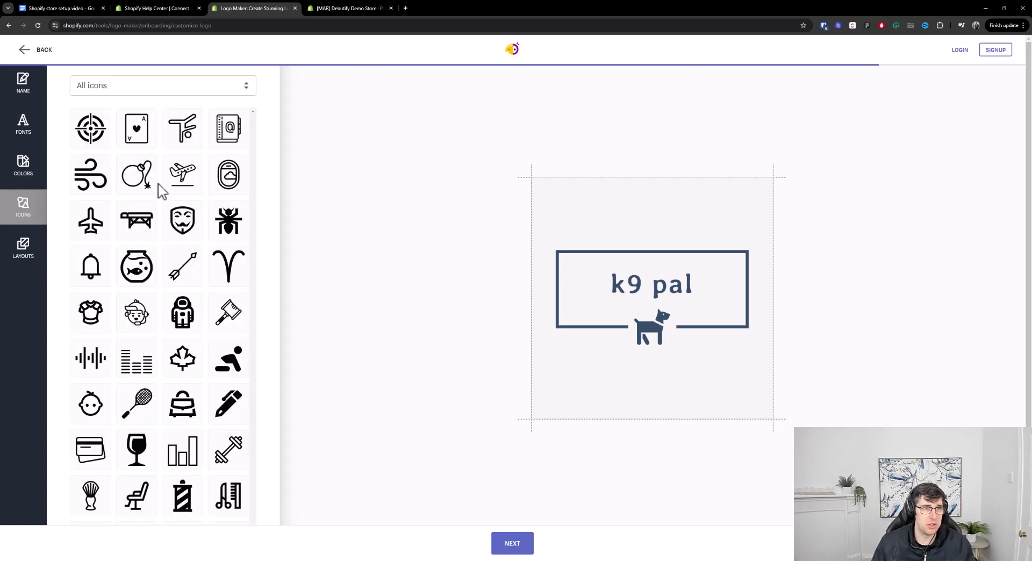
{"action": "left_click", "coordinate": [102, 83]}
{"action": "left_click", "coordinate": [100, 96]}
{"action": "left_click", "coordinate": [88, 92]}
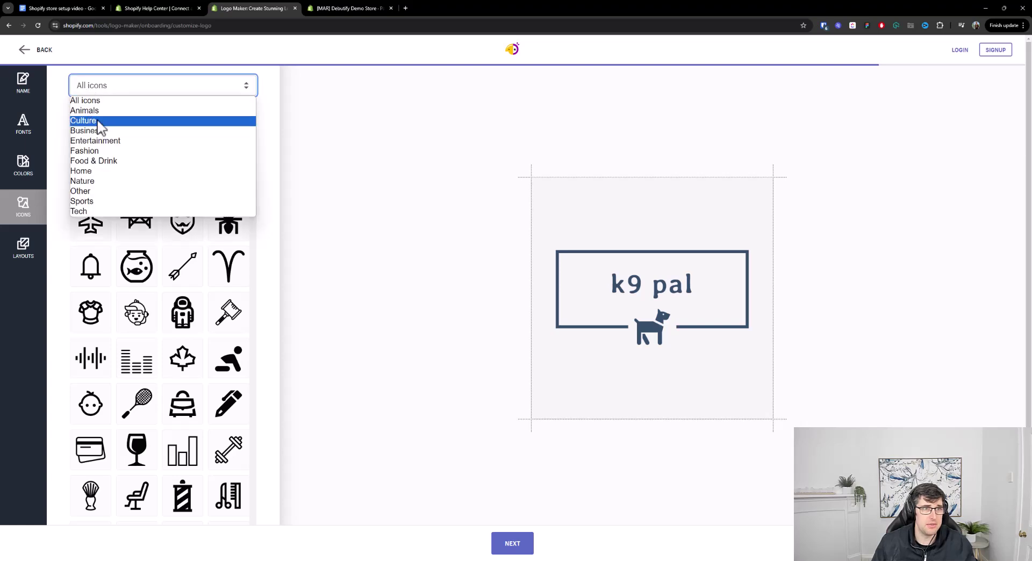
{"action": "left_click", "coordinate": [97, 110]}
{"action": "scroll", "coordinate": [233, 177], "scroll_direction": "down", "scroll_amount": 1}
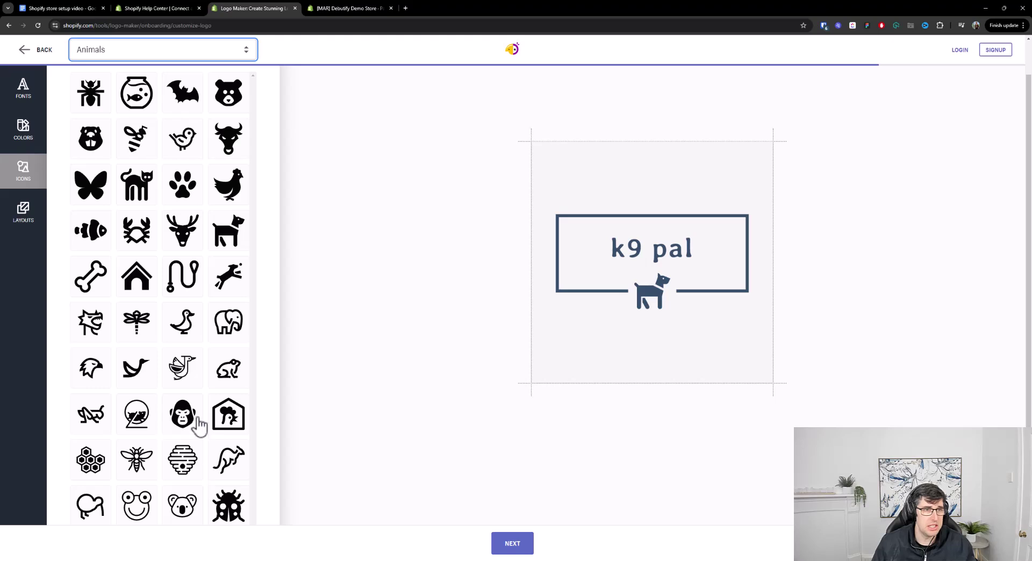
{"action": "scroll", "coordinate": [204, 328], "scroll_direction": "up", "scroll_amount": 1}
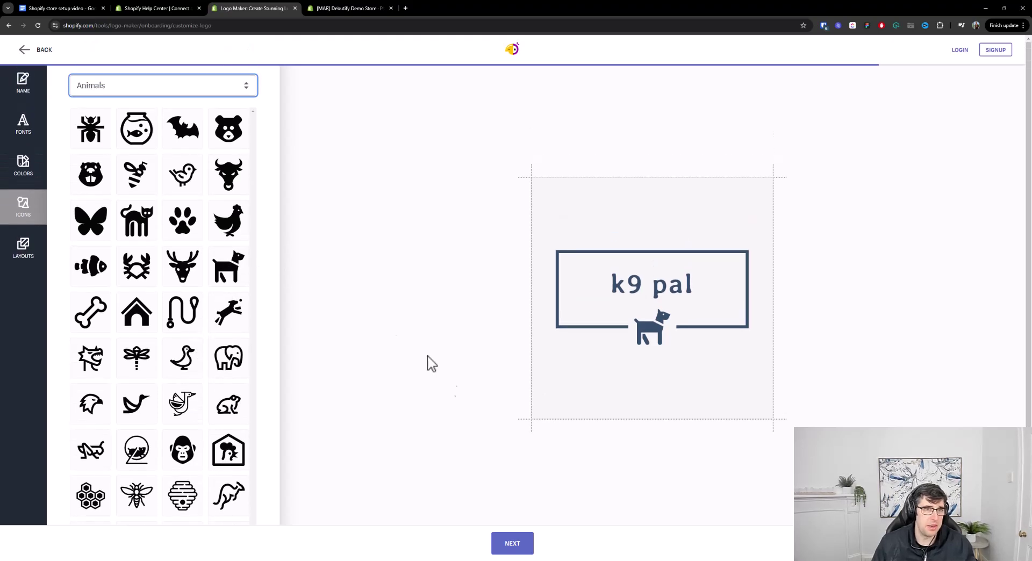
- Finish the k9 pal logo design and download the free logo package
{"action": "left_click", "coordinate": [515, 543]}
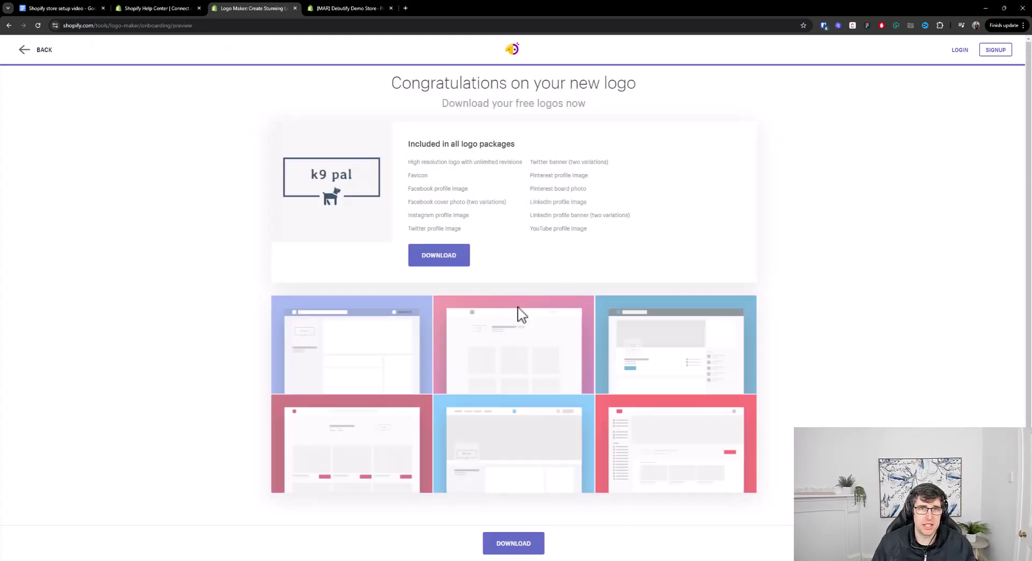
{"action": "left_click", "coordinate": [436, 257]}
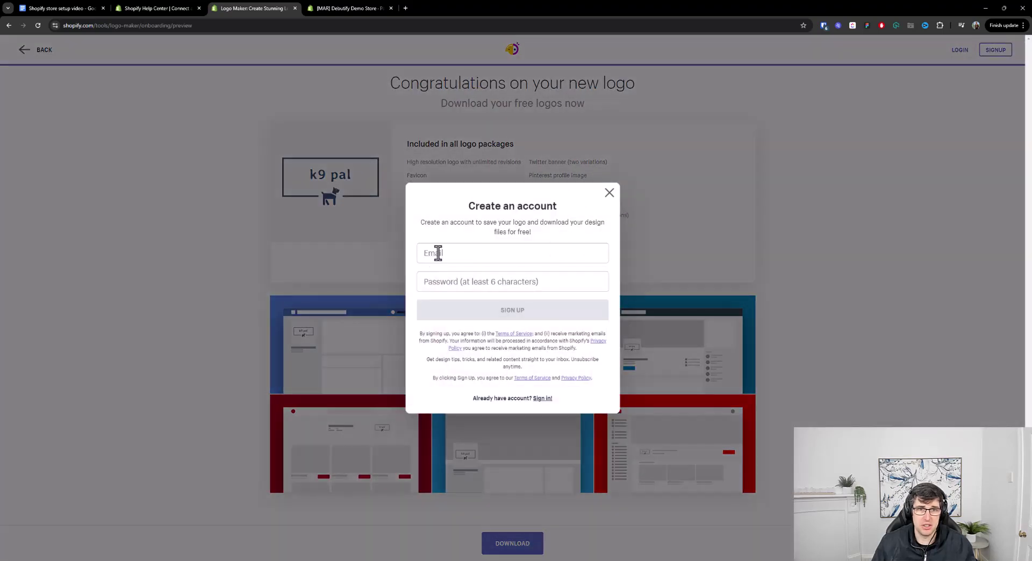
{"action": "left_click", "coordinate": [608, 196]}
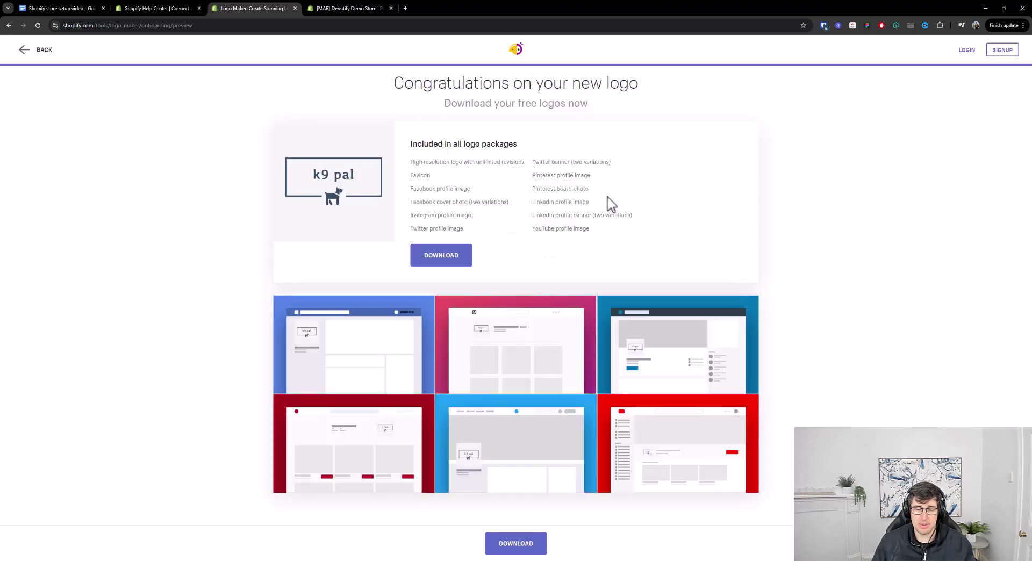
{"action": "left_click", "coordinate": [438, 265]}
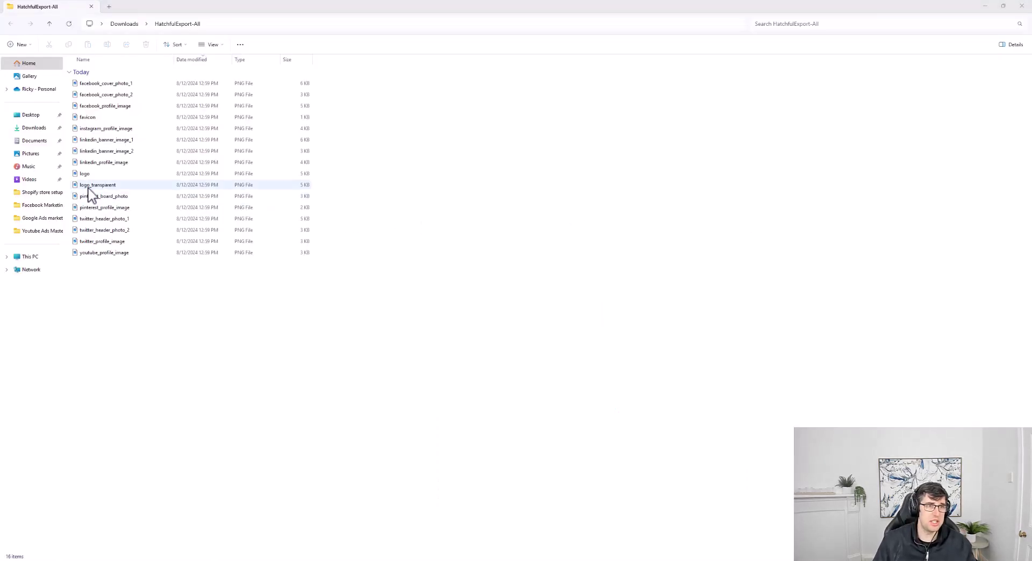
- Inspect the logo and linkedin_profile_image files in the HatchfulExport-All folder, and return to the browser
{"action": "double_click", "coordinate": [85, 174]}
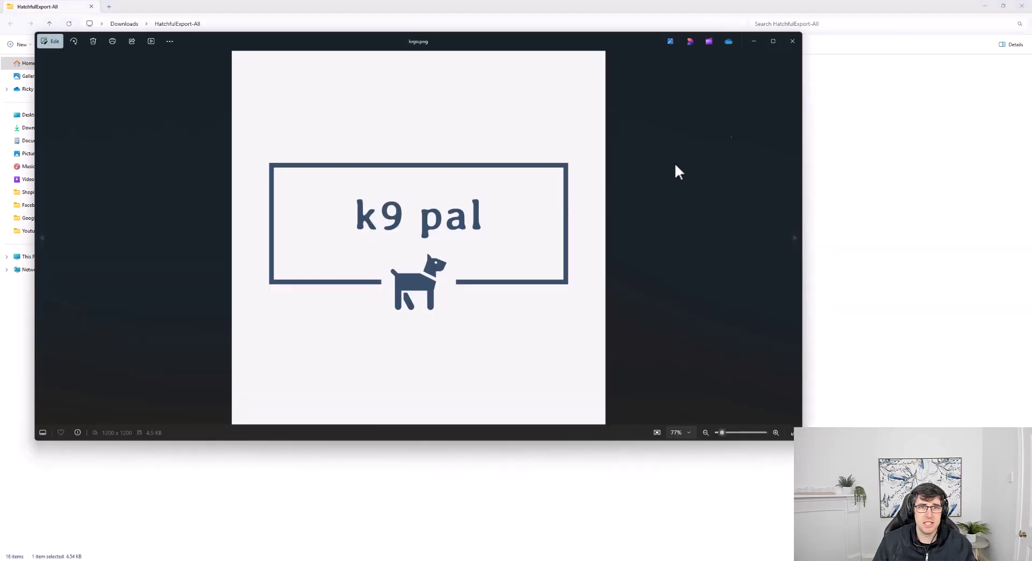
{"action": "left_click", "coordinate": [792, 40]}
{"action": "double_click", "coordinate": [126, 168]}
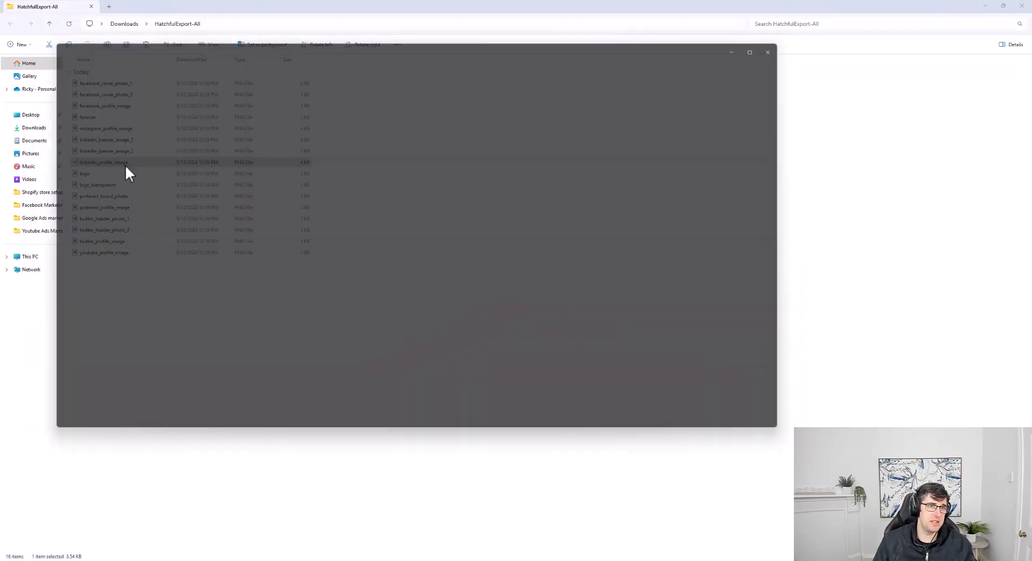
{"action": "left_click", "coordinate": [792, 41]}
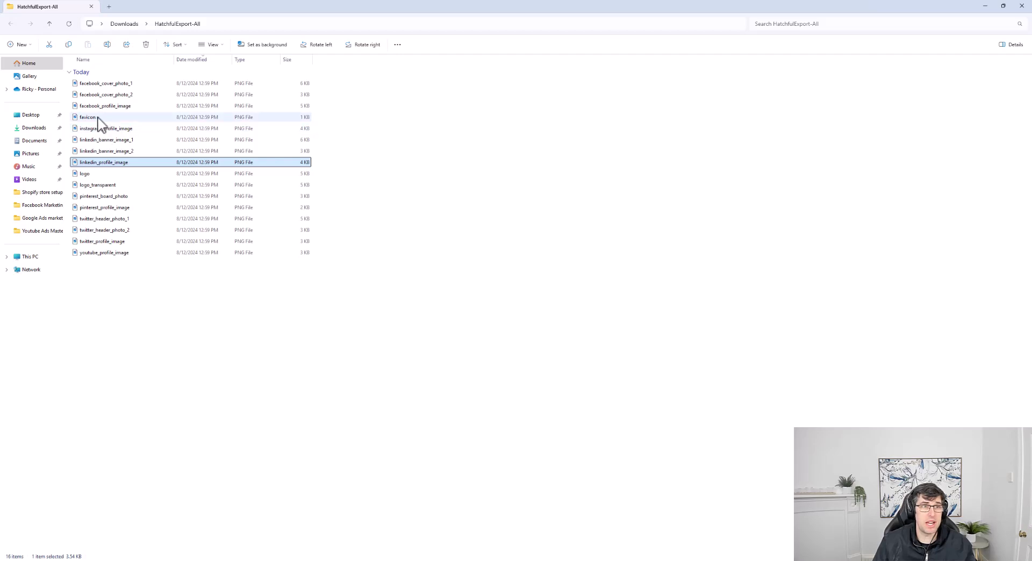
{"action": "double_click", "coordinate": [89, 173]}
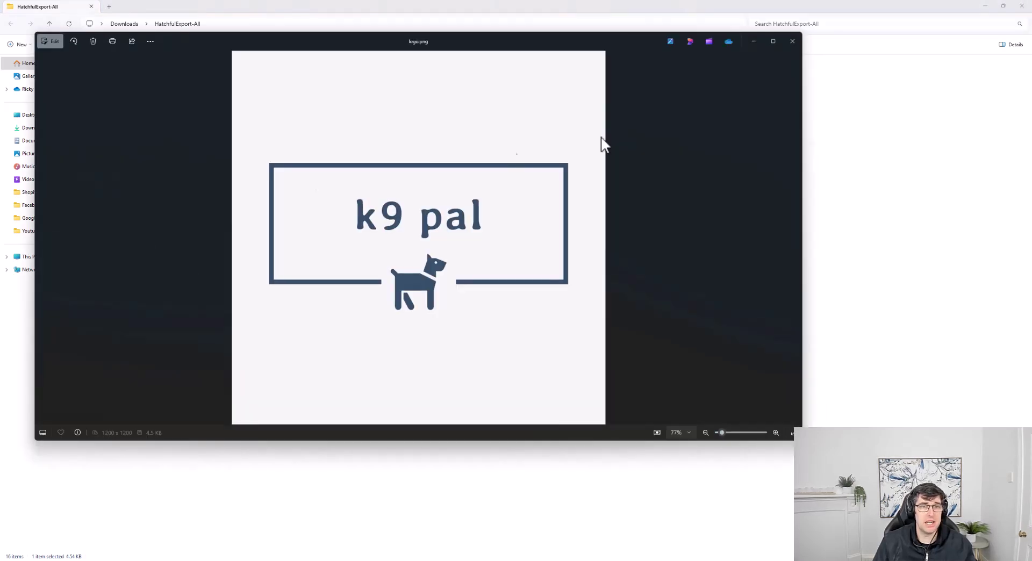
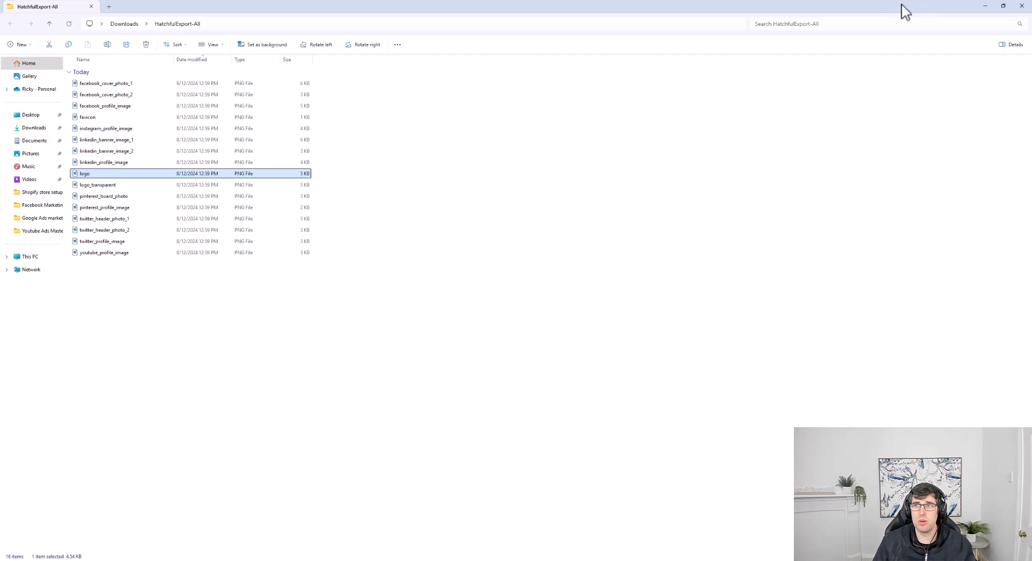
{"action": "left_click", "coordinate": [984, 5]}
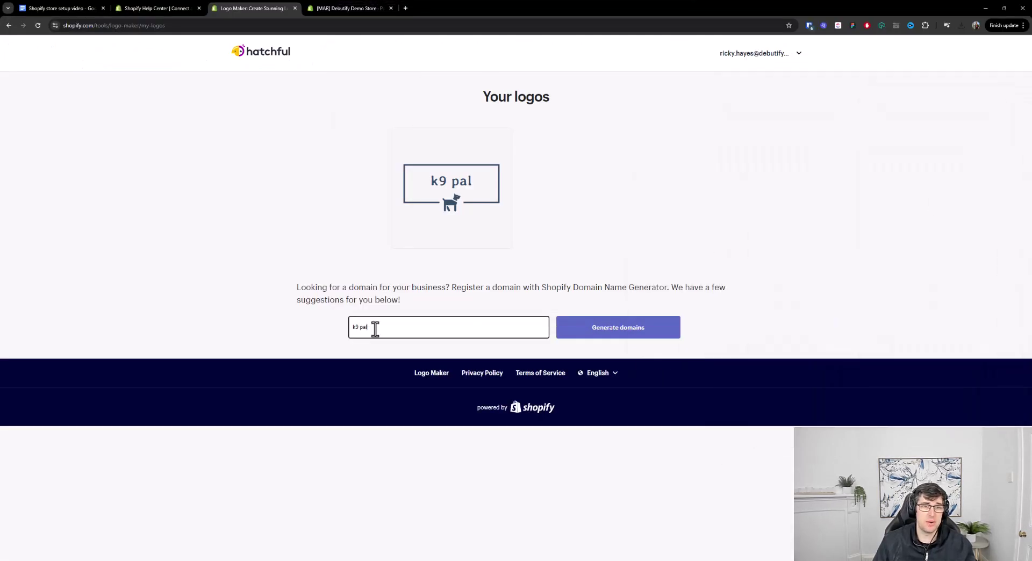
- Try to generate domain suggestions for k9 pal, and close the page that opens
{"action": "left_click_drag", "start_coordinate": [473, 287], "coordinate": [622, 288]}
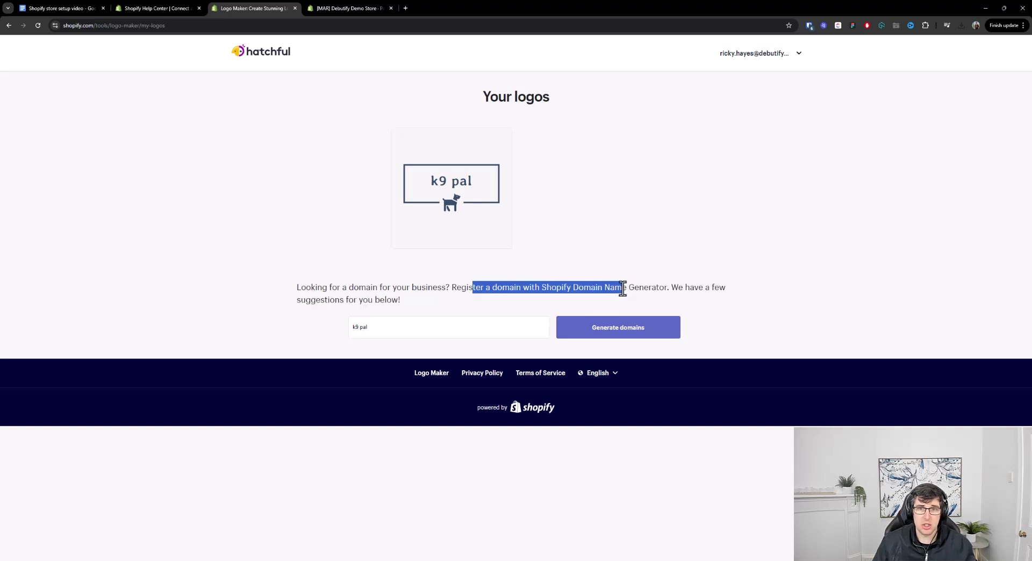
{"action": "left_click", "coordinate": [614, 342]}
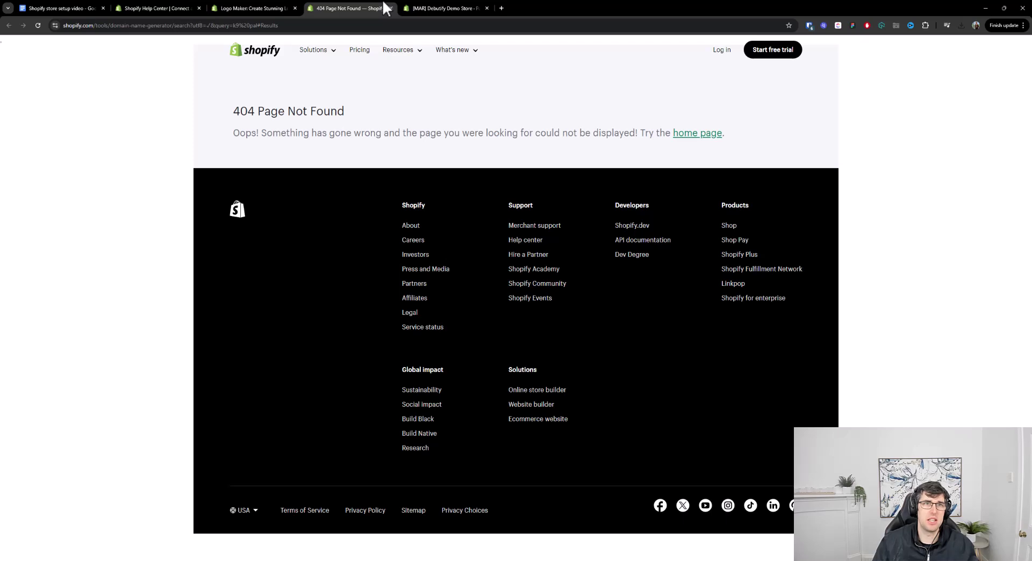
{"action": "left_click", "coordinate": [391, 8]}
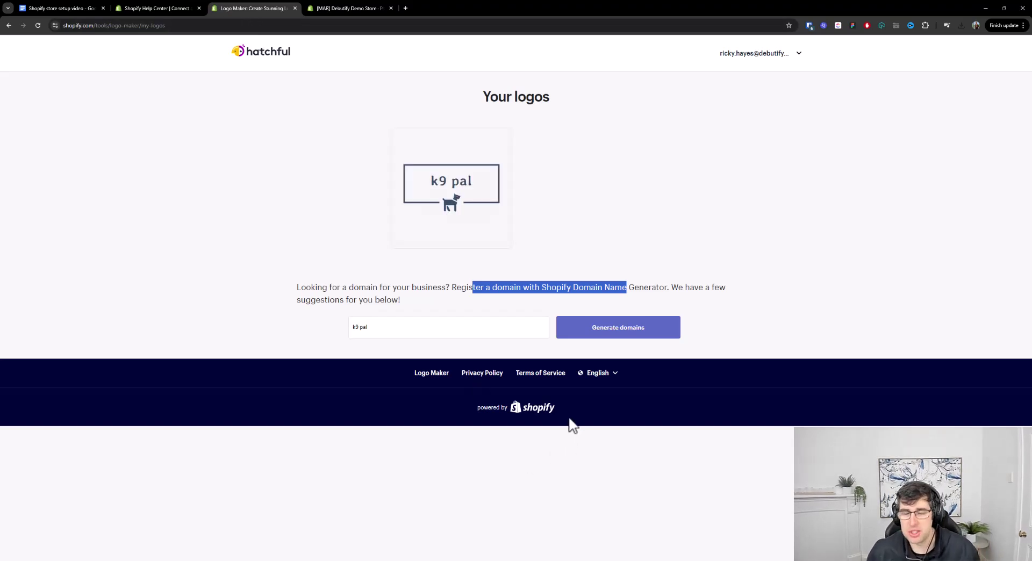
{"action": "left_click", "coordinate": [431, 332]}
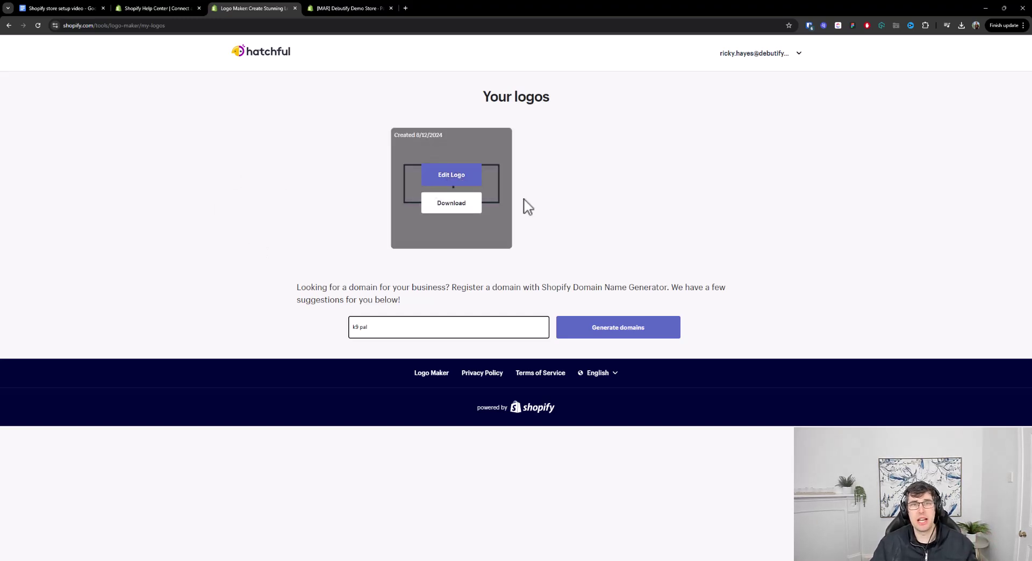
{"action": "mouse_move", "coordinate": [467, 182]}
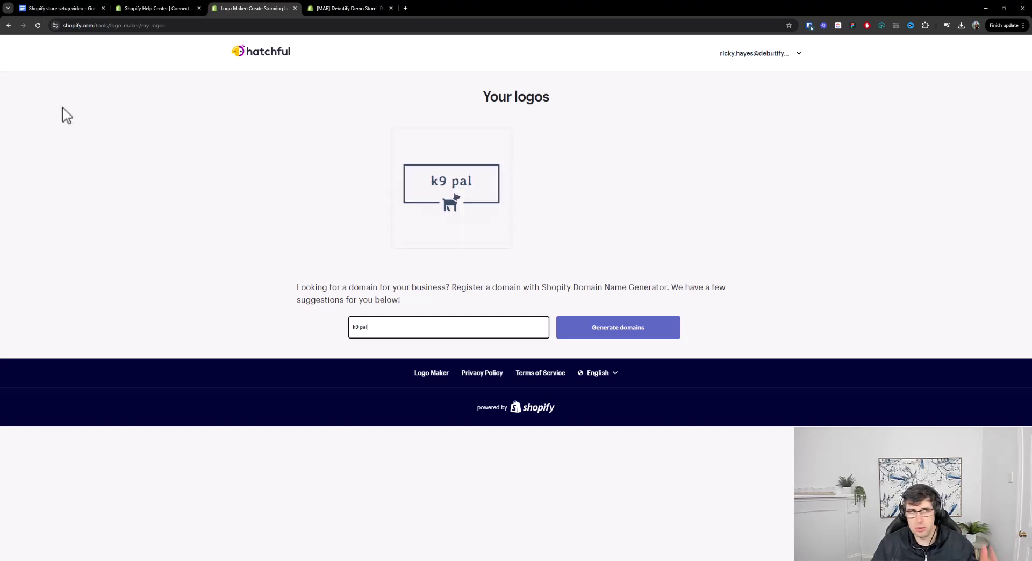
- Review the products and collections item in the Shopify store setup video document, and return to the Debutify Demo Store admin
{"action": "left_click", "coordinate": [60, 7]}
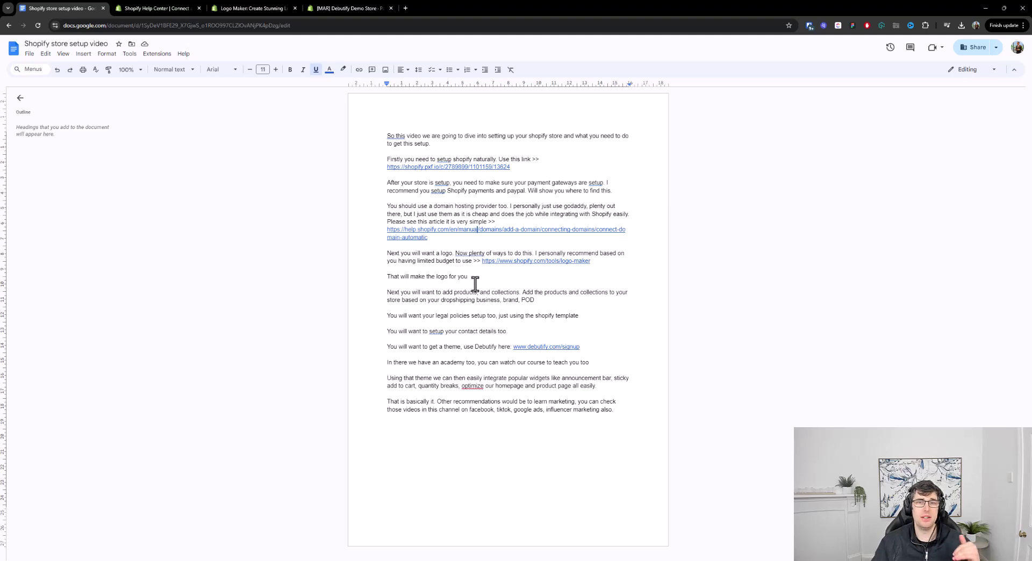
{"action": "left_click_drag", "start_coordinate": [538, 301], "coordinate": [390, 292]}
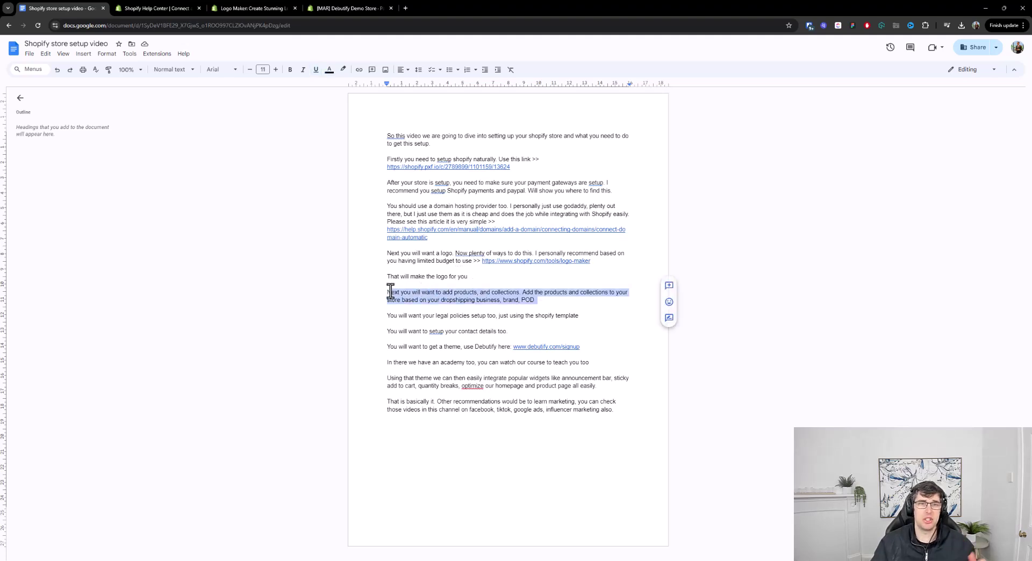
{"action": "left_click", "coordinate": [343, 8]}
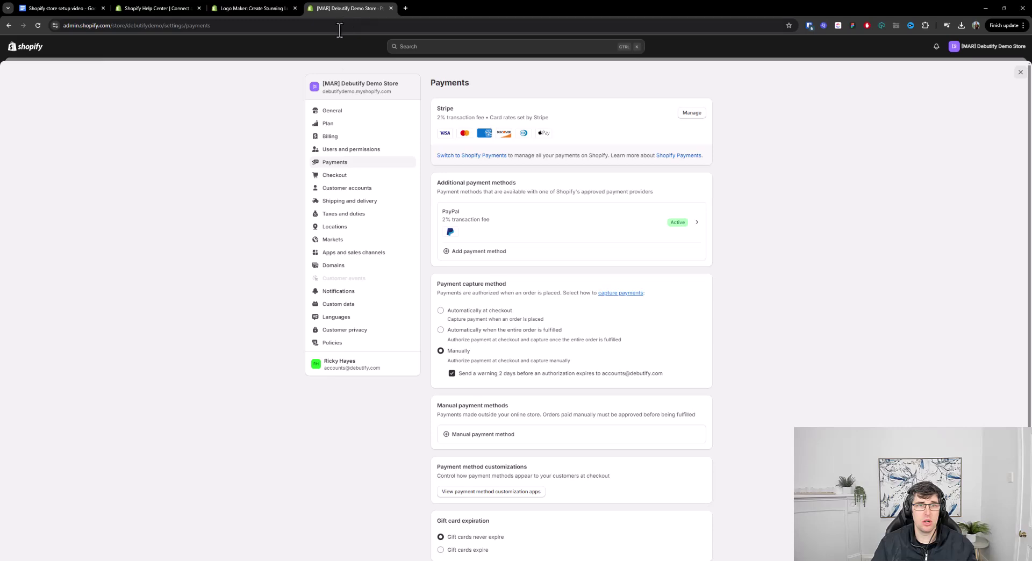
- Leave the payment settings and open the product Biodegradable Samsung Case - White w/ Close-Up Debutterfly from the product list
{"action": "left_click", "coordinate": [1020, 72]}
{"action": "left_click", "coordinate": [31, 93]}
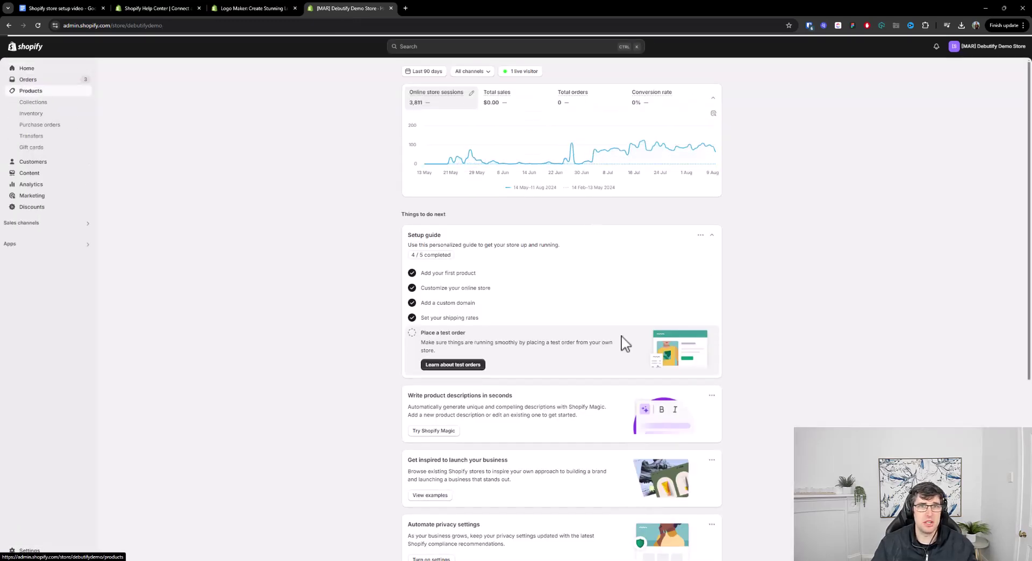
{"action": "scroll", "coordinate": [301, 324], "scroll_direction": "down", "scroll_amount": 4}
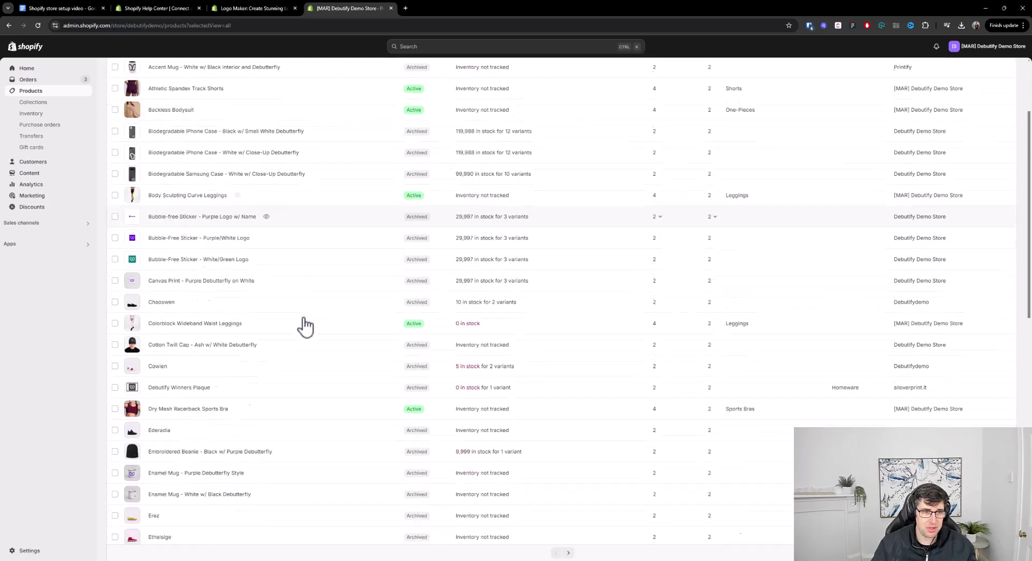
{"action": "scroll", "coordinate": [226, 260], "scroll_direction": "up", "scroll_amount": 3}
{"action": "left_click", "coordinate": [216, 255]}
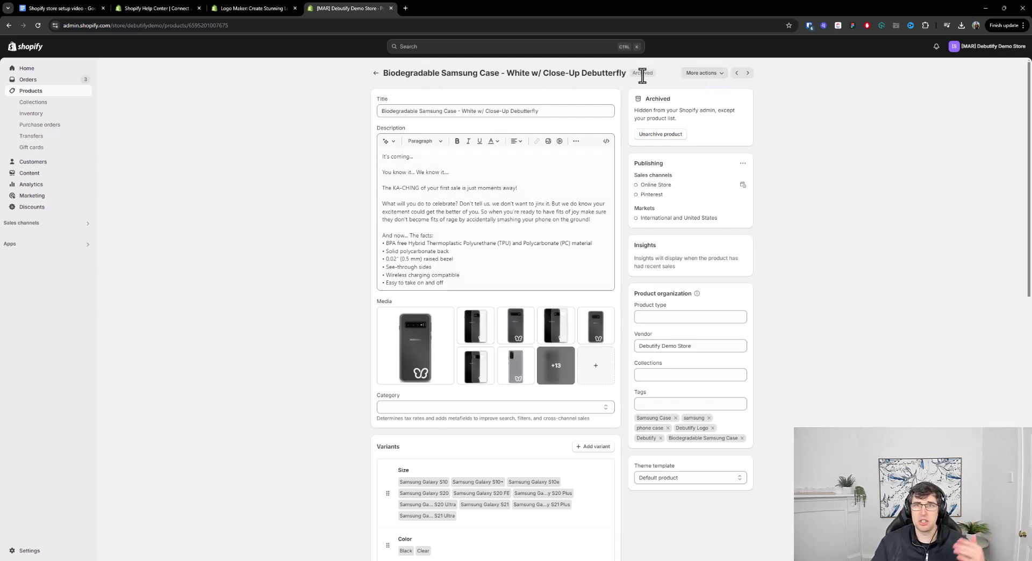
- Shorten the product title to "Biodegradable Samsung Case" and save the product
{"action": "left_click_drag", "start_coordinate": [553, 111], "coordinate": [419, 112]}
{"action": "key", "text": "ctrl+a"}
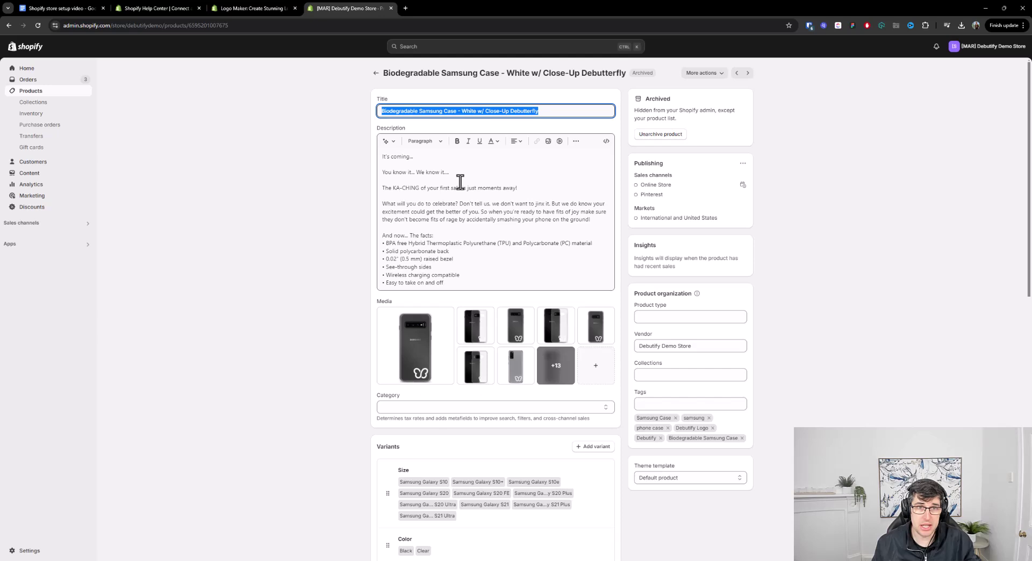
{"action": "left_click_drag", "start_coordinate": [539, 110], "coordinate": [462, 111]}
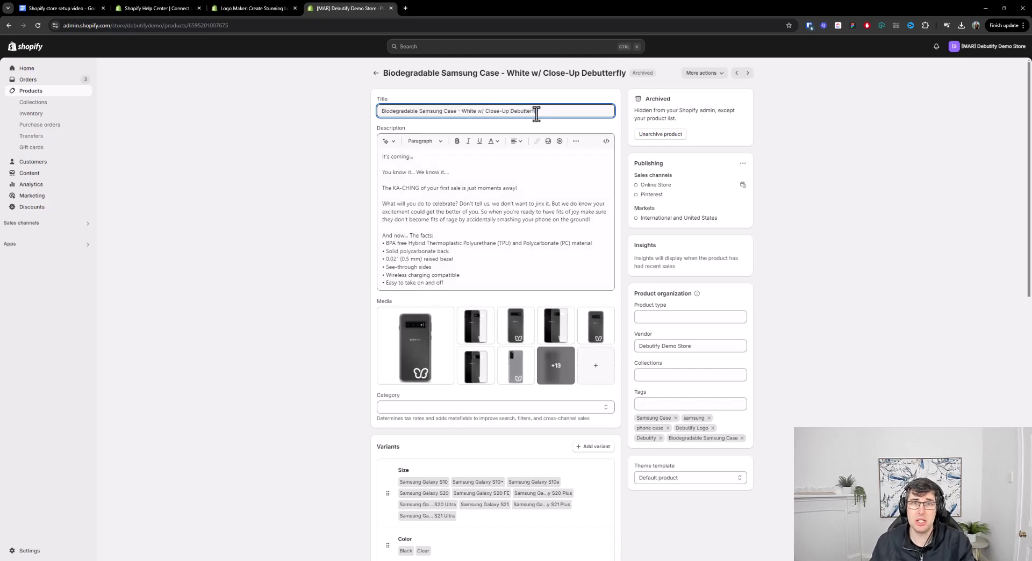
{"action": "key", "text": "BackSpace"}
{"action": "key", "text": "BackSpace"}
{"action": "key", "text": "BackSpace"}
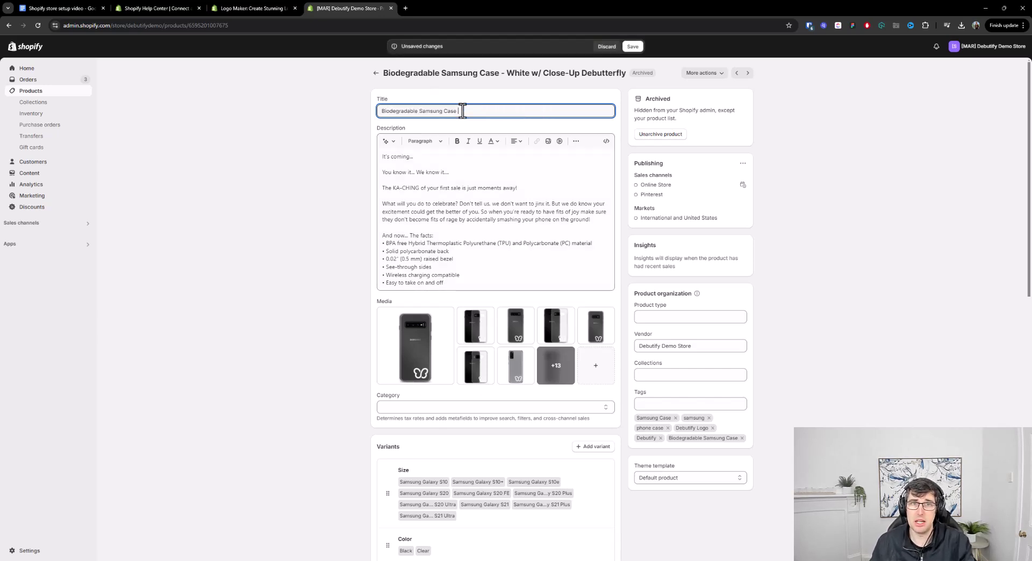
{"action": "left_click", "coordinate": [633, 46]}
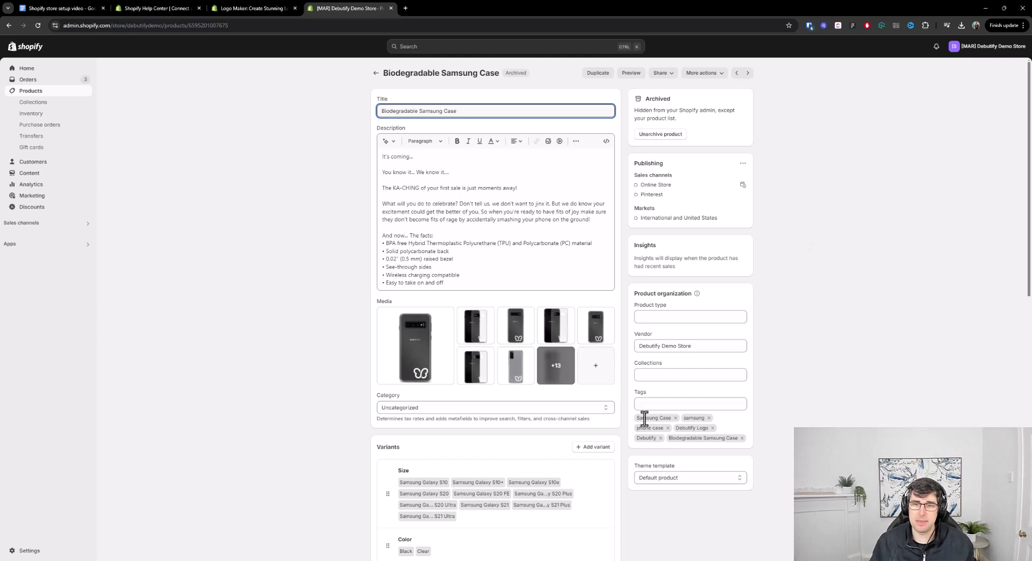
- Check which collections the Samsung case can be assigned to, without choosing one
{"action": "left_click", "coordinate": [682, 372]}
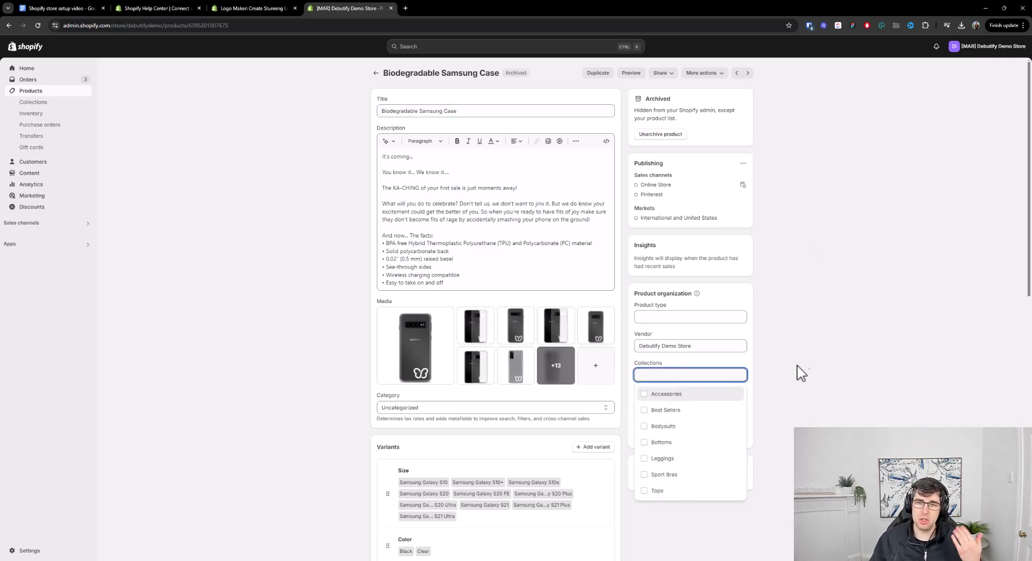
{"action": "left_click", "coordinate": [828, 373]}
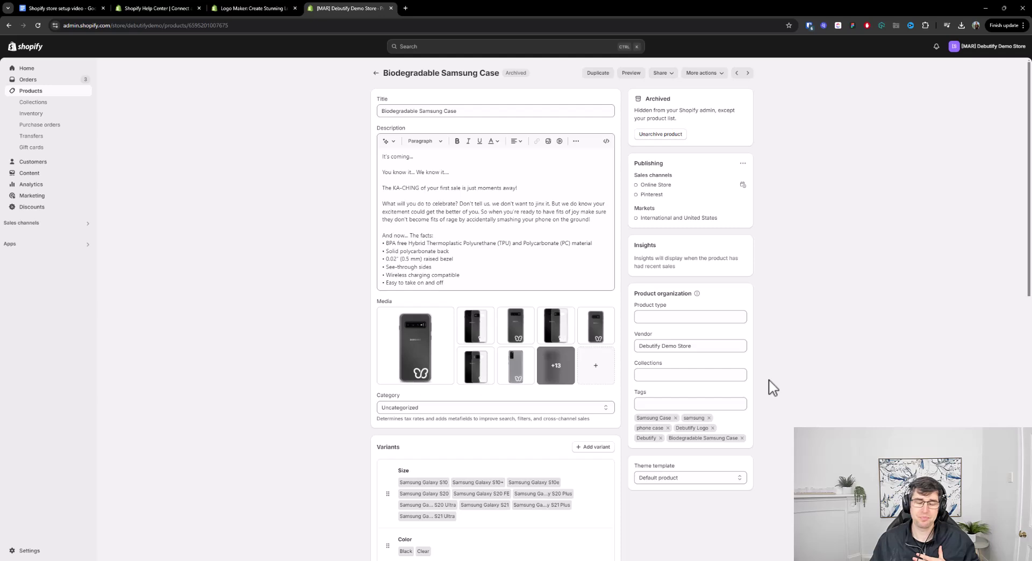
- Look over the available collections again, then examine the size and color variants of the Samsung case
{"action": "left_click", "coordinate": [698, 370]}
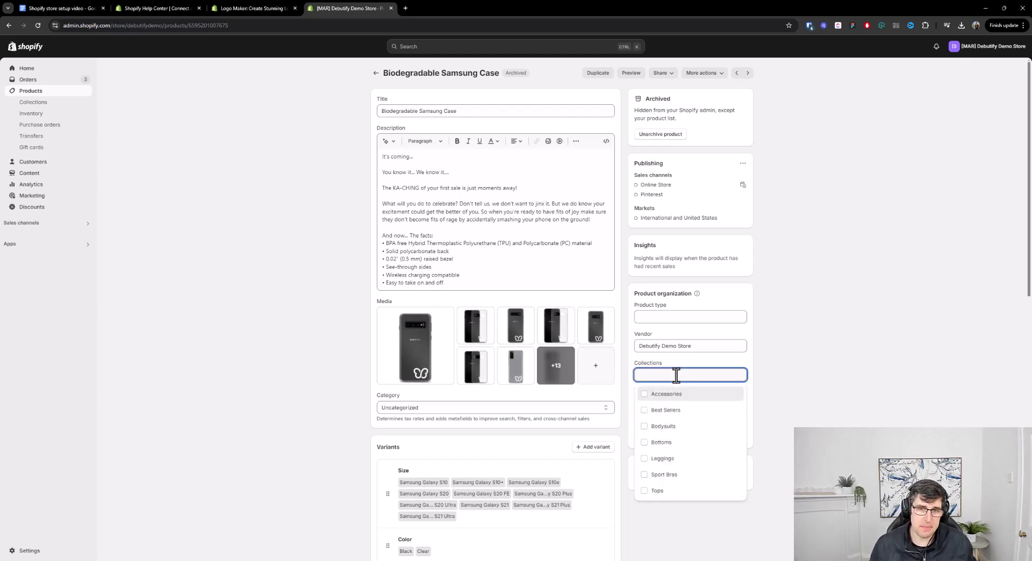
{"action": "left_click", "coordinate": [842, 379]}
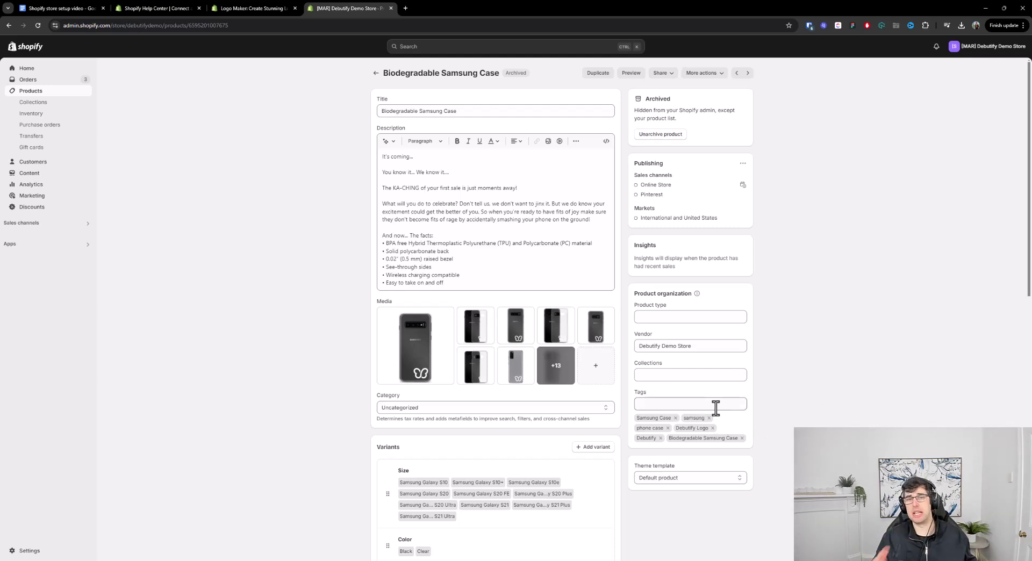
{"action": "scroll", "coordinate": [532, 354], "scroll_direction": "down", "scroll_amount": 6}
{"action": "scroll", "coordinate": [553, 312], "scroll_direction": "up", "scroll_amount": 2}
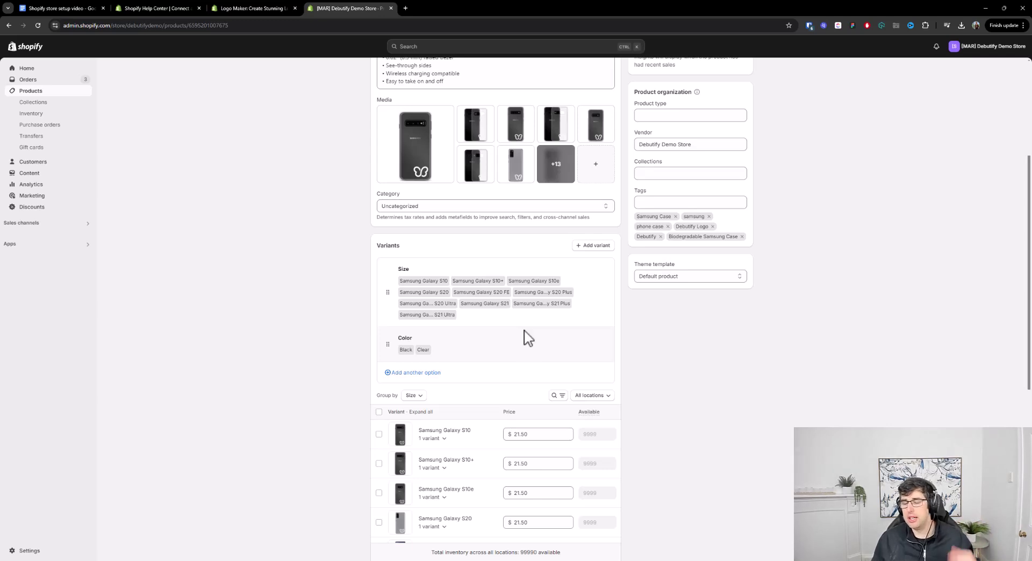
- Open the Samsung Galaxy S10 / Black variant and examine its unit cost and profit fields
{"action": "left_click", "coordinate": [576, 246]}
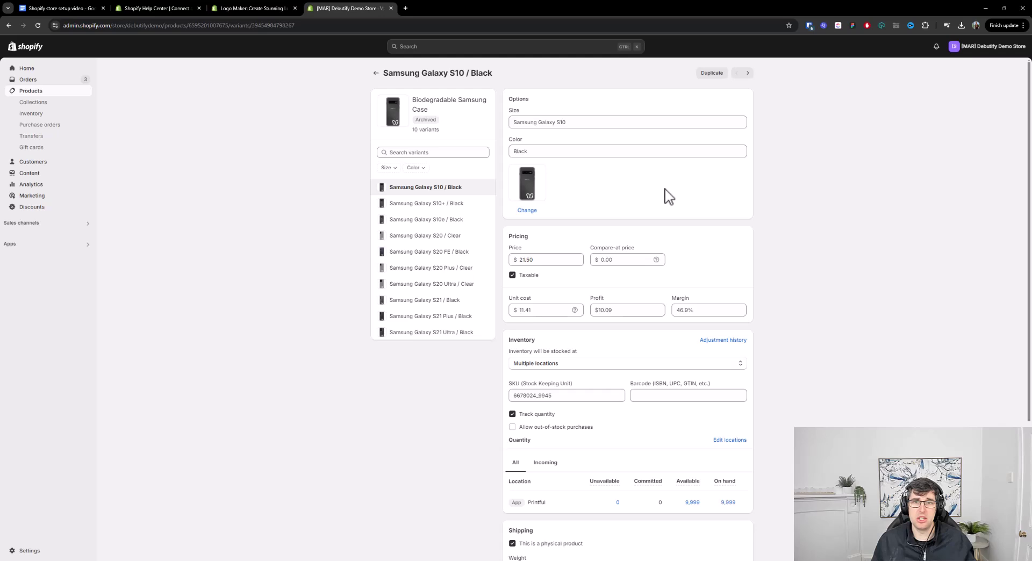
{"action": "left_click", "coordinate": [564, 311]}
{"action": "left_click", "coordinate": [636, 310]}
{"action": "triple_click", "coordinate": [636, 310]}
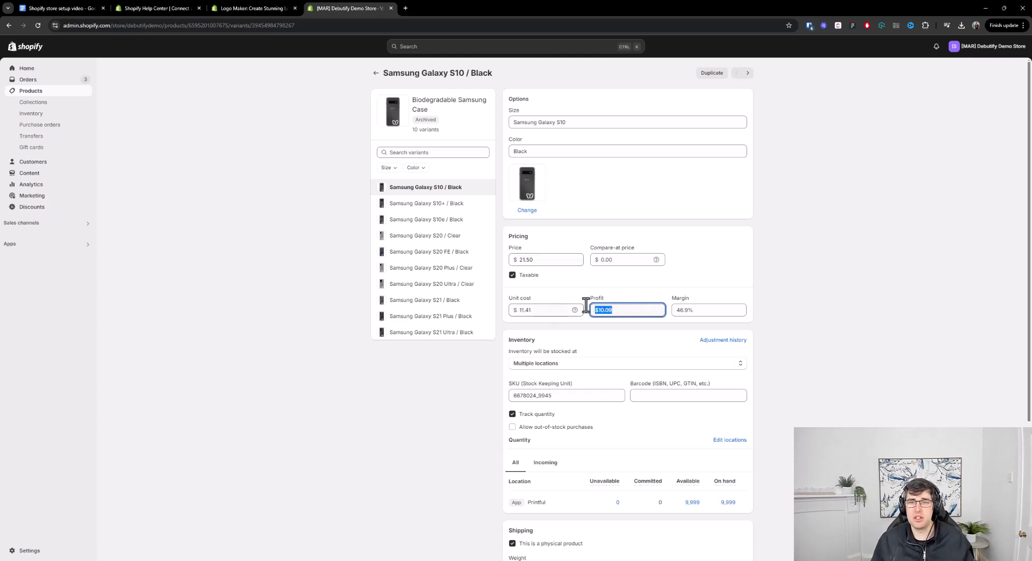
{"action": "scroll", "coordinate": [806, 269], "scroll_direction": "down", "scroll_amount": 2}
{"action": "scroll", "coordinate": [817, 269], "scroll_direction": "up", "scroll_amount": 1}
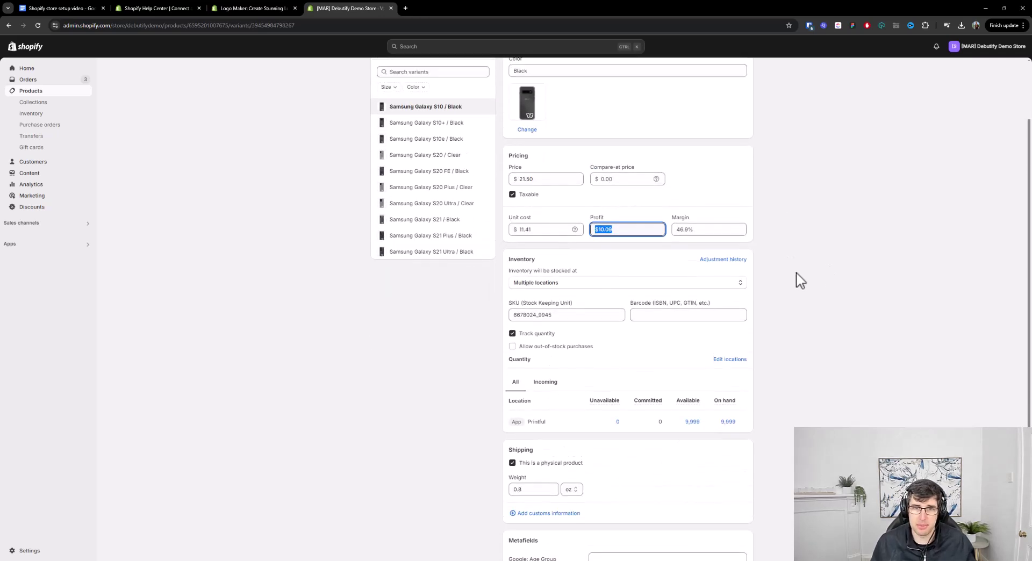
- Examine the variant's inventory section, including its stock location, SKU and barcode fields
{"action": "left_click", "coordinate": [573, 286]}
{"action": "left_click", "coordinate": [573, 286]}
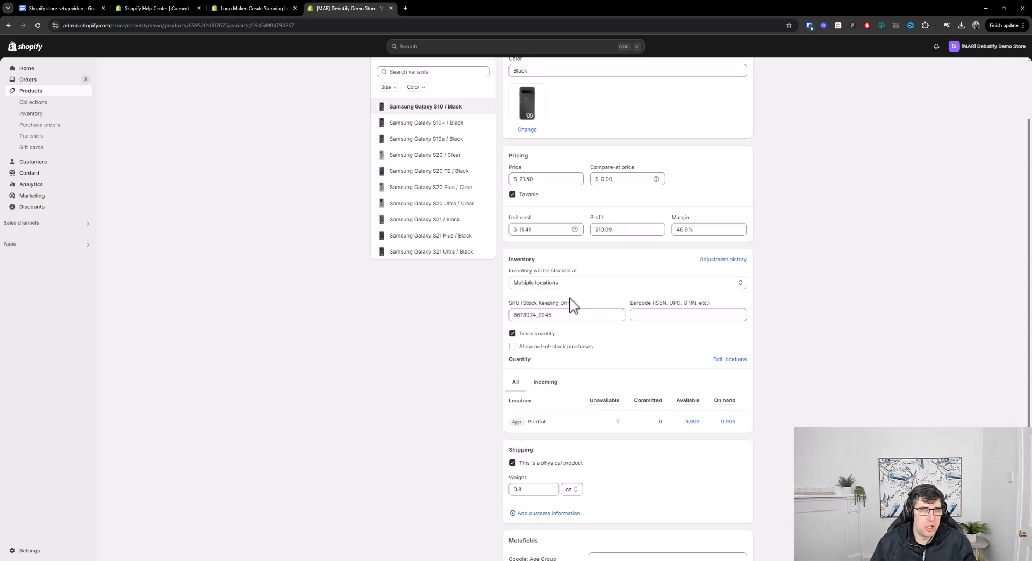
{"action": "left_click_drag", "start_coordinate": [556, 316], "coordinate": [498, 316]}
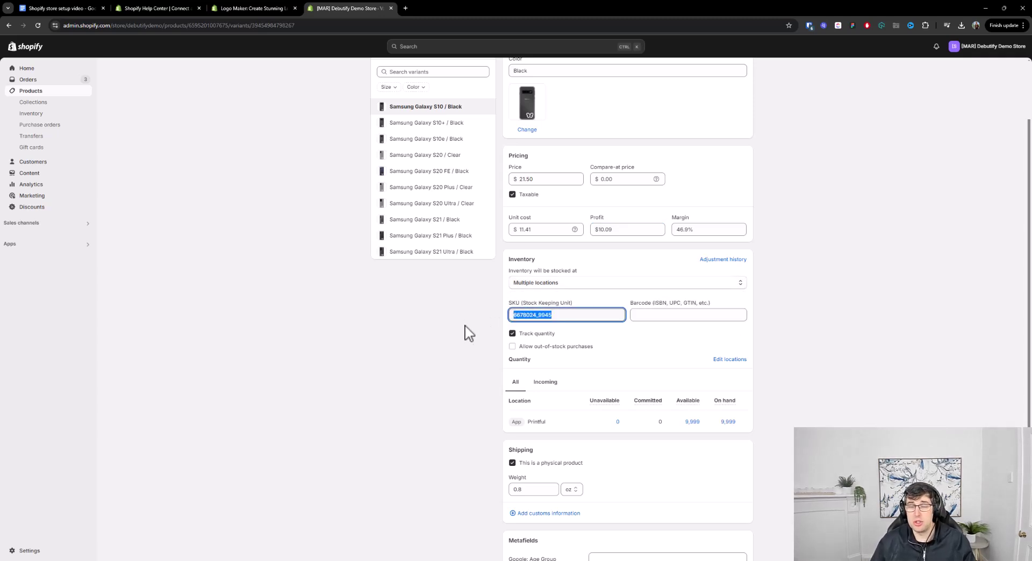
{"action": "left_click", "coordinate": [672, 317]}
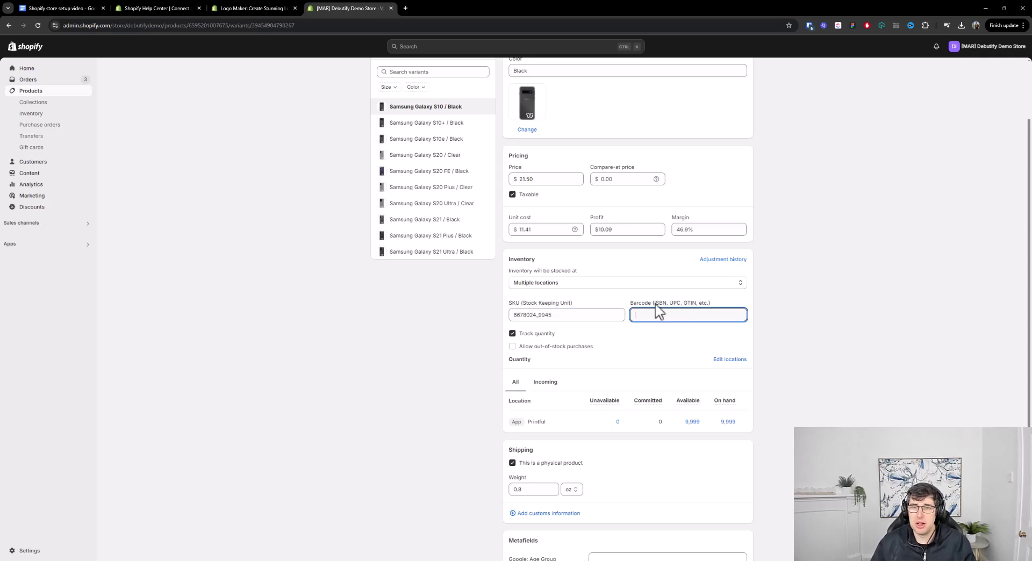
{"action": "left_click_drag", "start_coordinate": [669, 302], "coordinate": [680, 303]}
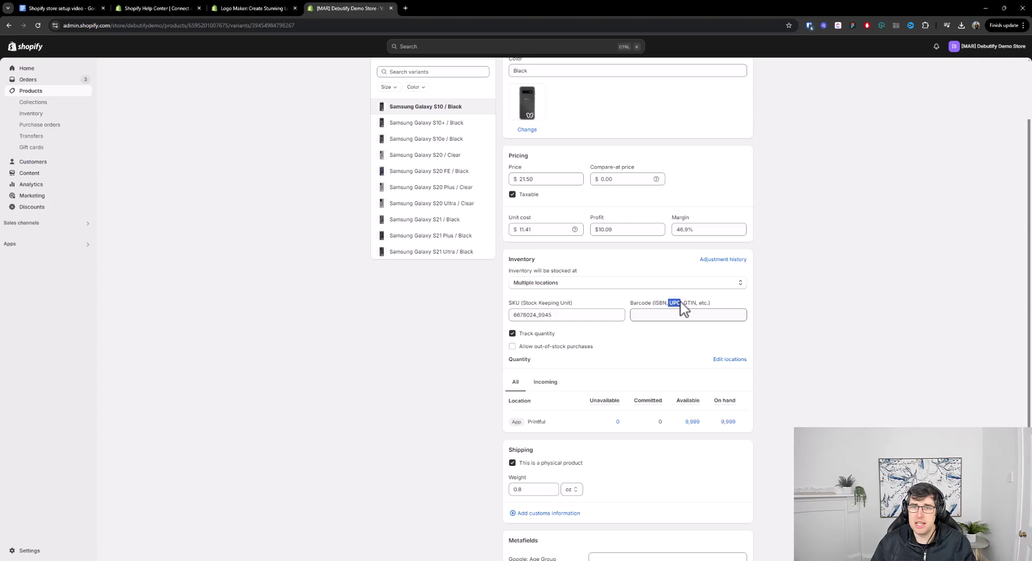
{"action": "left_click", "coordinate": [866, 268]}
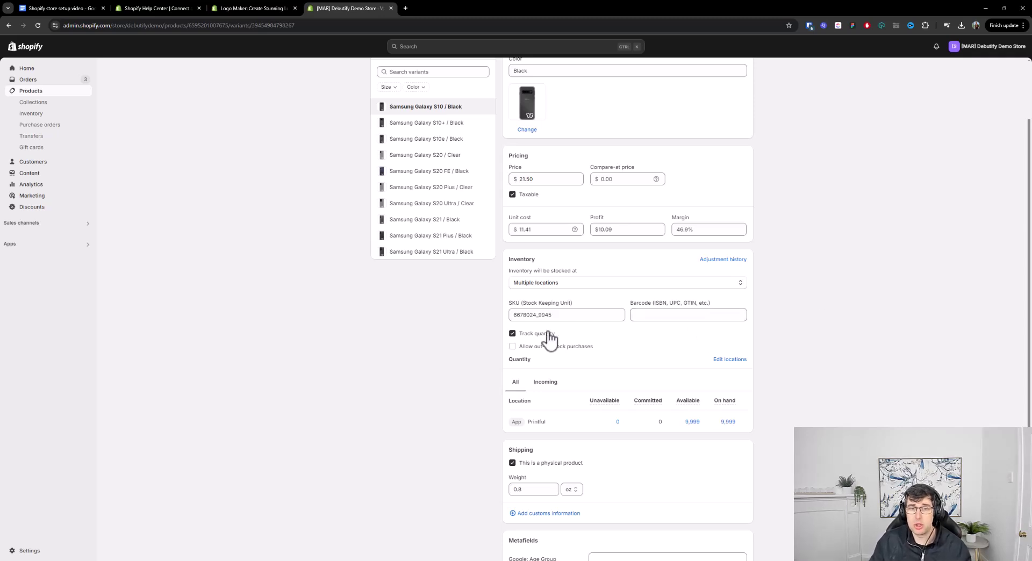
- Examine the variant's shipping details and Google metafields, including the Age Group field
{"action": "scroll", "coordinate": [527, 344], "scroll_direction": "down", "scroll_amount": 1}
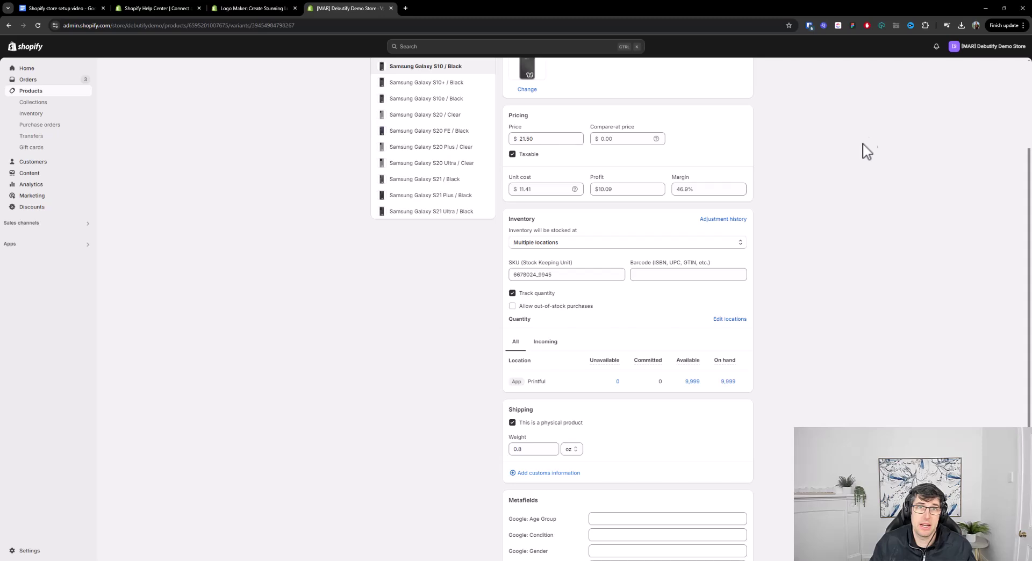
{"action": "scroll", "coordinate": [844, 204], "scroll_direction": "down", "scroll_amount": 2}
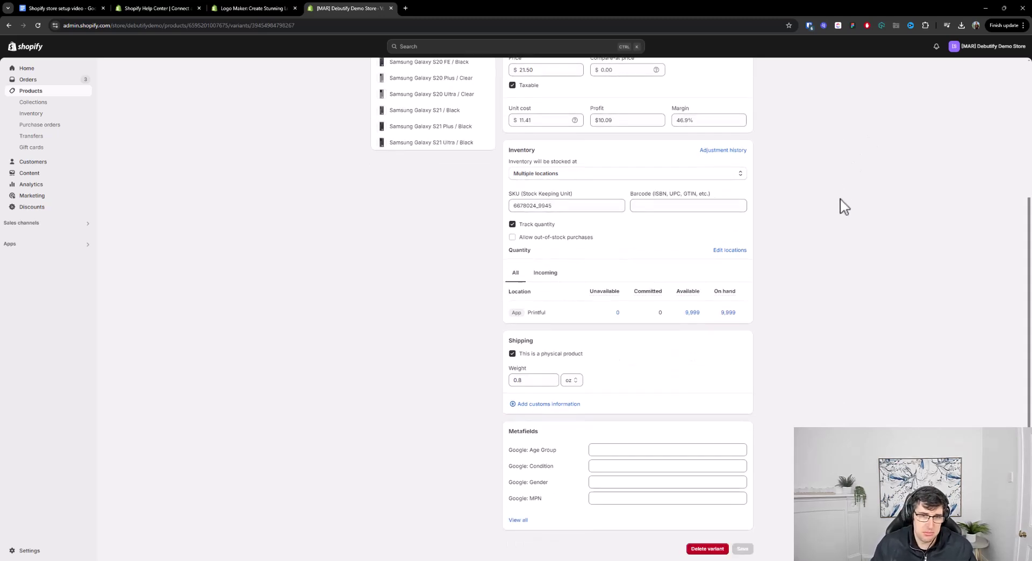
{"action": "left_click", "coordinate": [608, 452]}
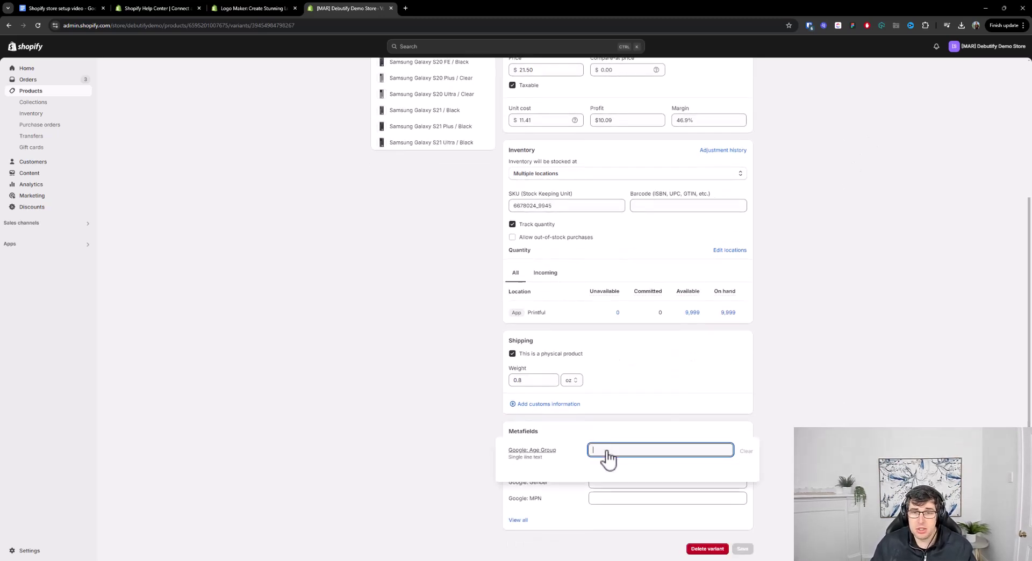
{"action": "left_click", "coordinate": [859, 408]}
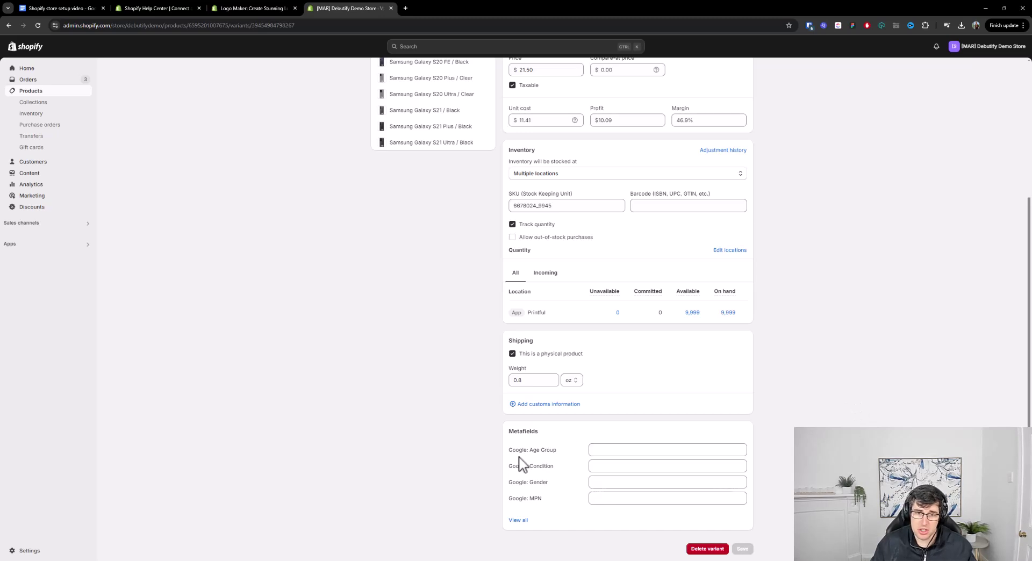
{"action": "scroll", "coordinate": [662, 460], "scroll_direction": "up", "scroll_amount": 5}
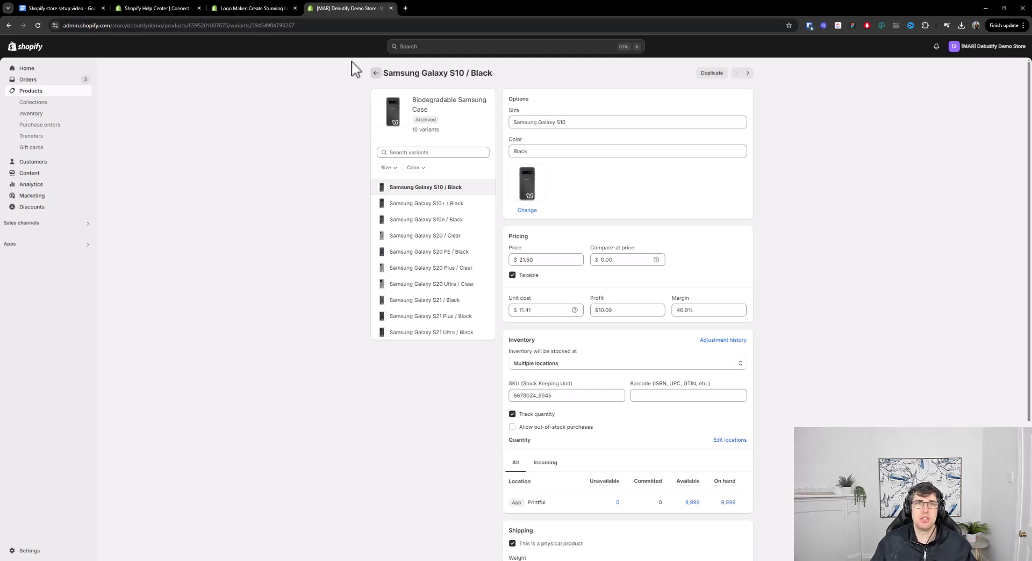
- Return from the variant to the Biodegradable Samsung Case product and review the prices in its variant list
{"action": "left_click_drag", "start_coordinate": [375, 75], "coordinate": [451, 200]}
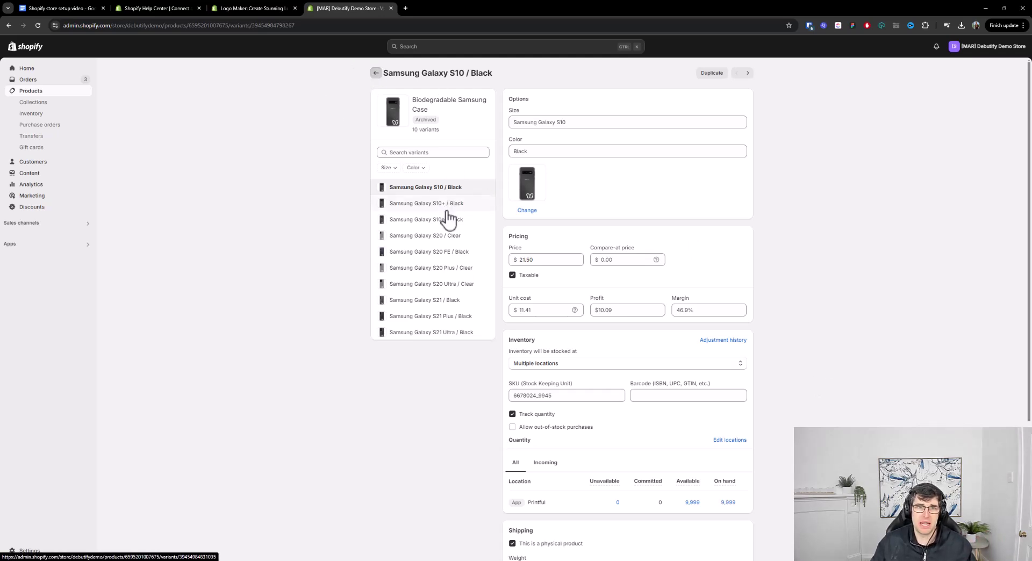
{"action": "left_click", "coordinate": [452, 204]}
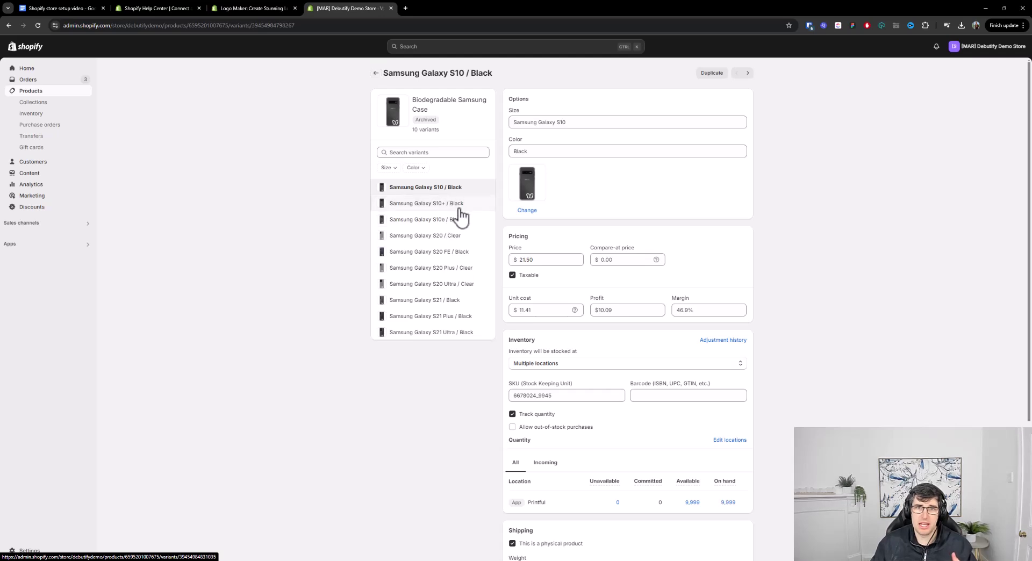
{"action": "left_click", "coordinate": [375, 73]}
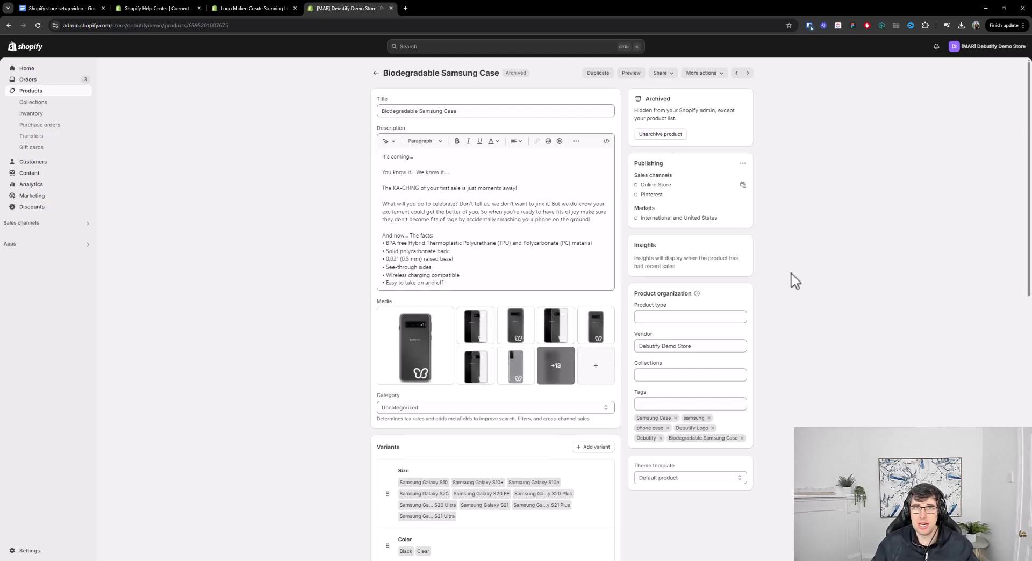
{"action": "scroll", "coordinate": [820, 295], "scroll_direction": "down", "scroll_amount": 8}
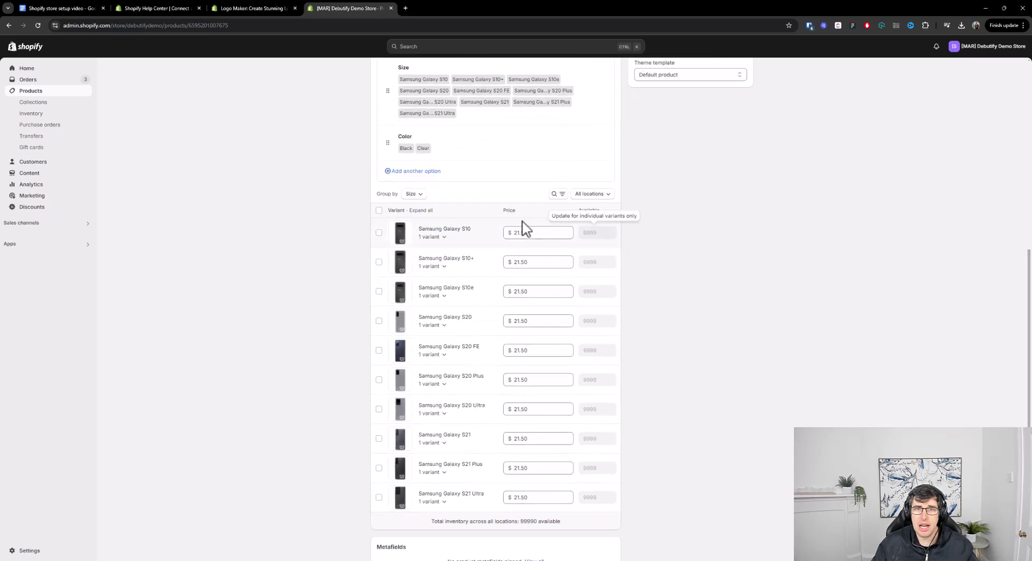
{"action": "scroll", "coordinate": [559, 248], "scroll_direction": "up", "scroll_amount": 8}
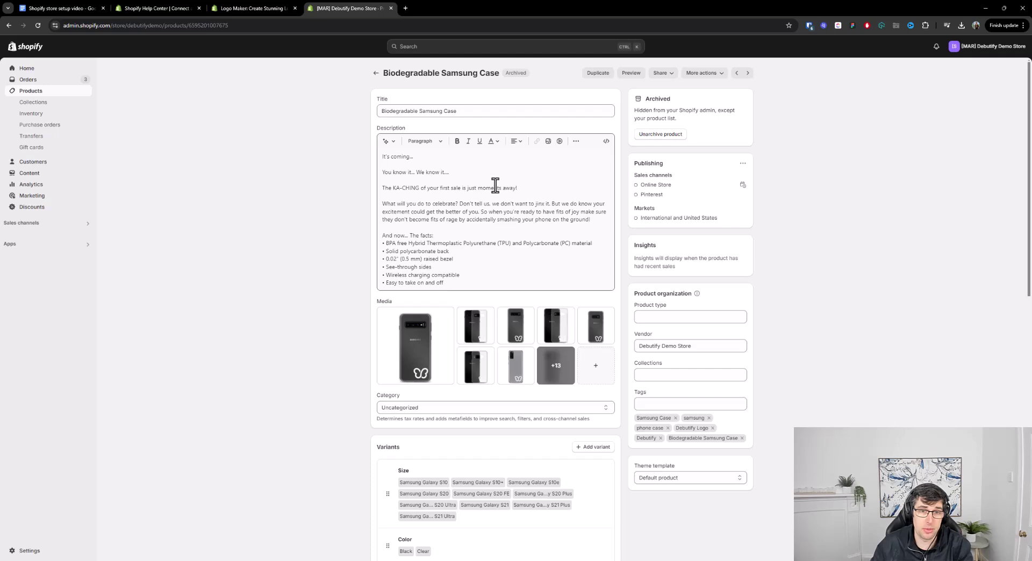
- Check which theme templates are available for the Samsung case without choosing a different one
{"action": "left_click", "coordinate": [690, 478]}
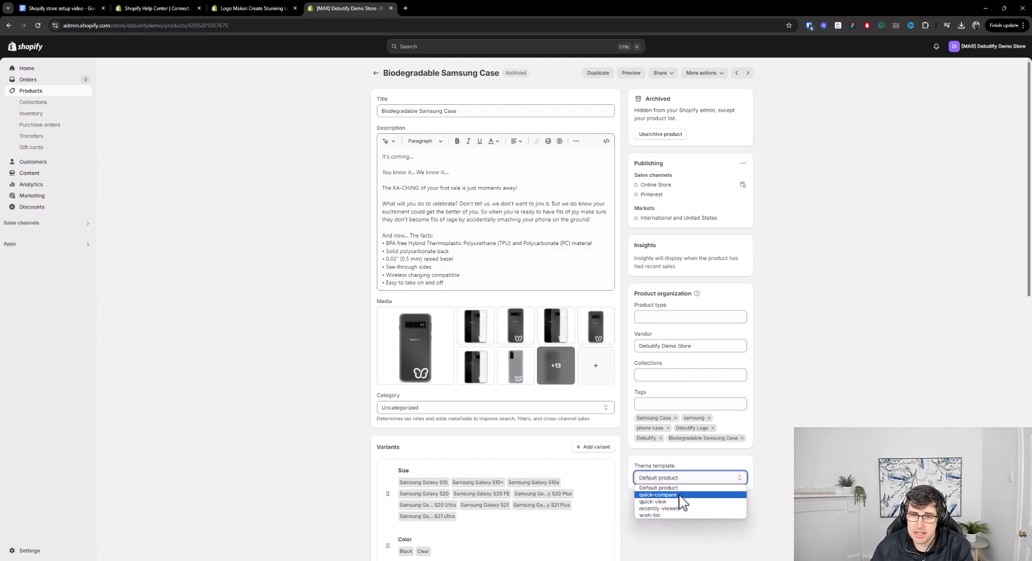
{"action": "left_click", "coordinate": [791, 462]}
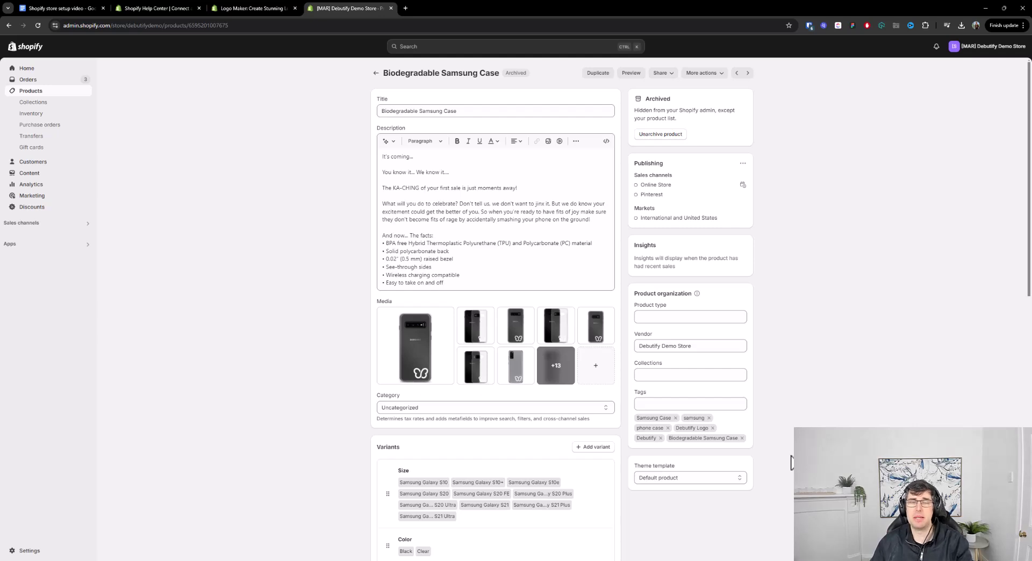
{"action": "scroll", "coordinate": [804, 419], "scroll_direction": "down", "scroll_amount": 2}
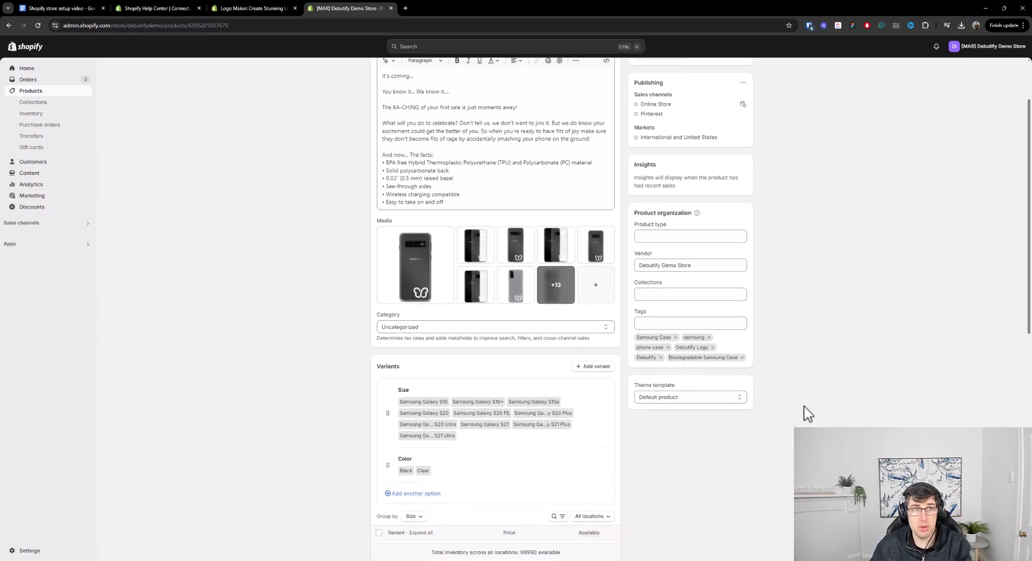
- Check the checklist items after products and collections in the Shopify store setup video document, and return to the product in the Shopify admin
{"action": "left_click", "coordinate": [49, 15]}
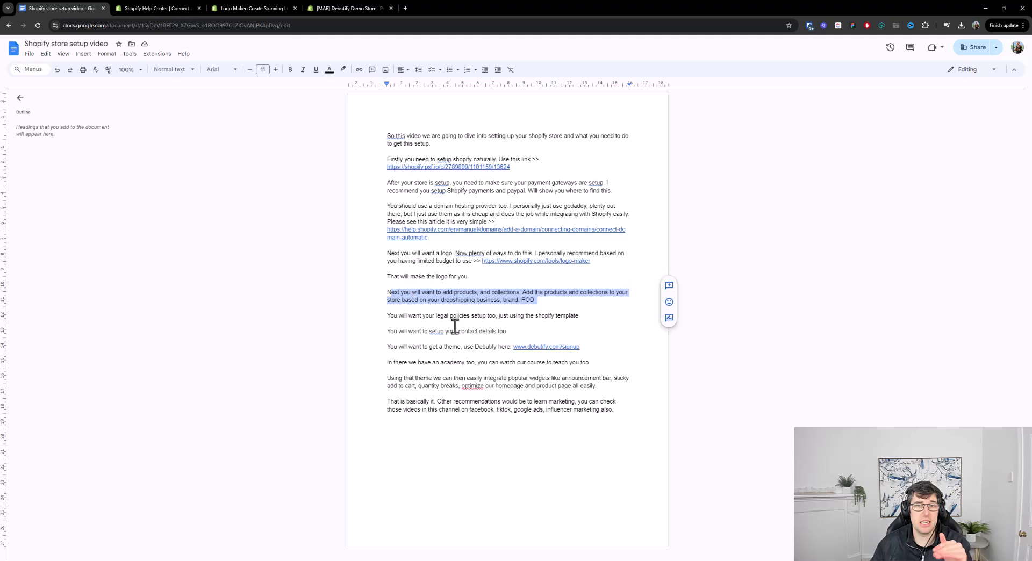
{"action": "left_click", "coordinate": [600, 339]}
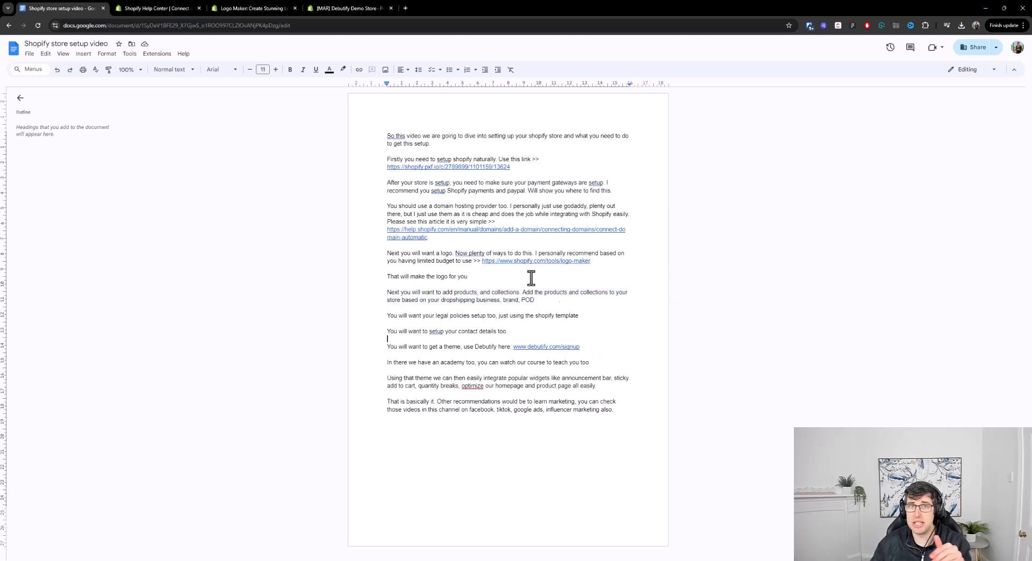
{"action": "left_click", "coordinate": [329, 9]}
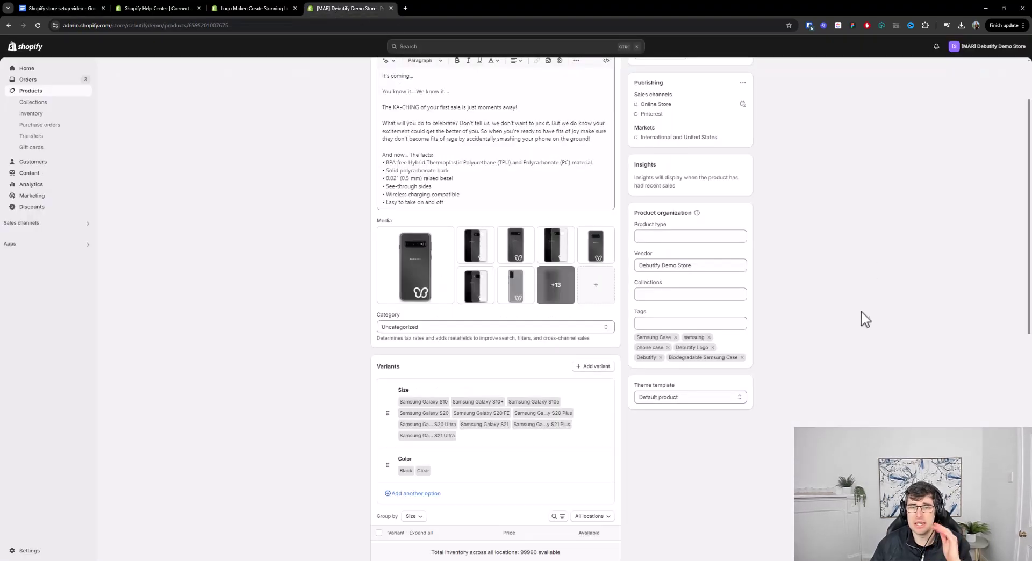
- Open the Samsung case's search engine listing for editing
{"action": "scroll", "coordinate": [855, 306], "scroll_direction": "down", "scroll_amount": 6}
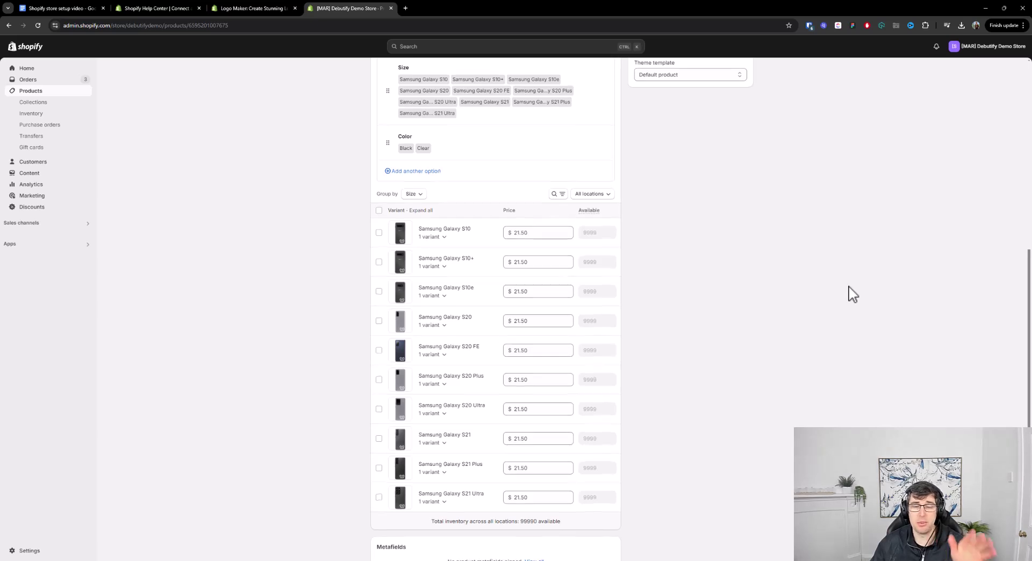
{"action": "scroll", "coordinate": [851, 293], "scroll_direction": "down", "scroll_amount": 3}
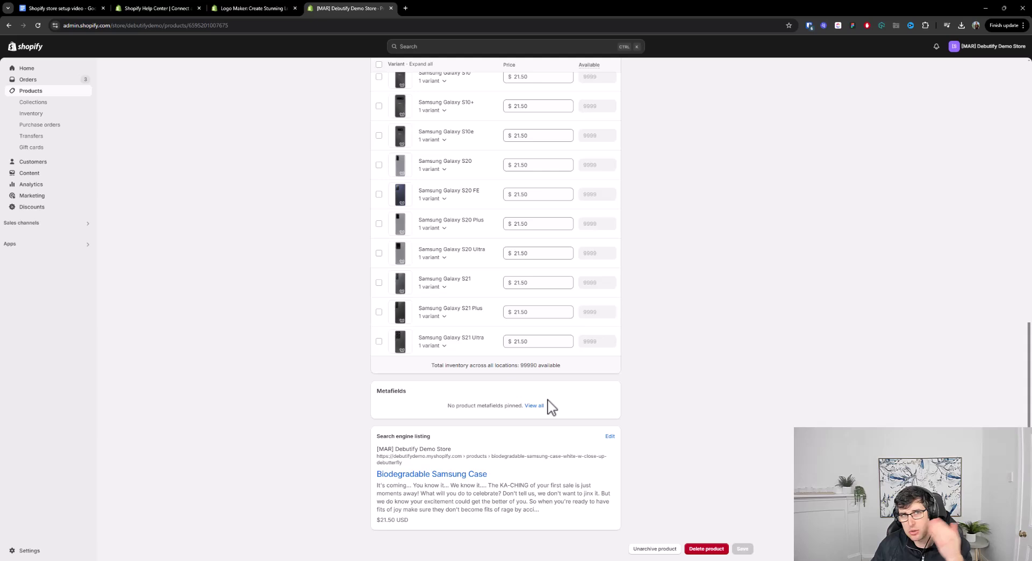
{"action": "scroll", "coordinate": [554, 405], "scroll_direction": "up", "scroll_amount": 2}
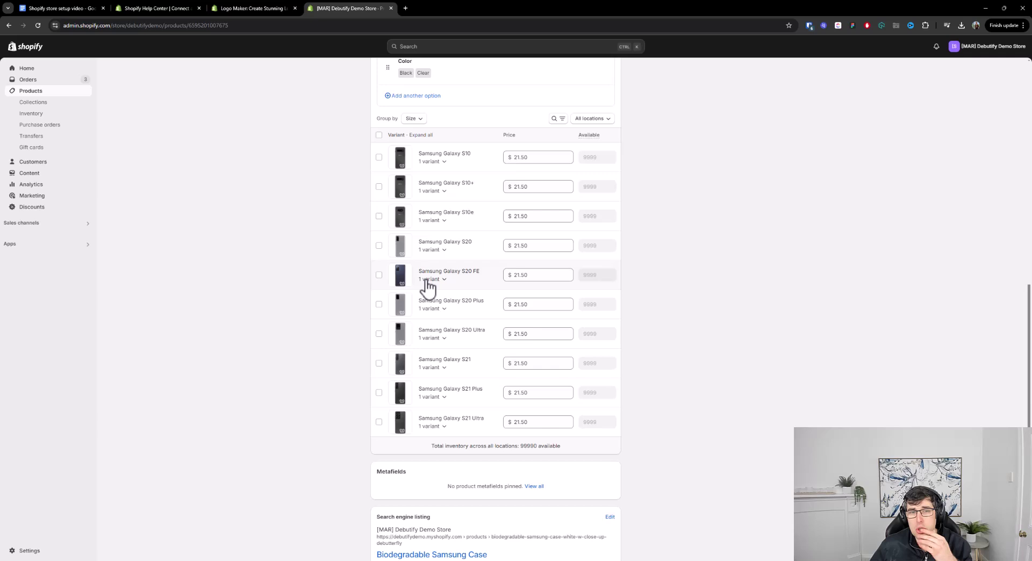
{"action": "scroll", "coordinate": [747, 286], "scroll_direction": "down", "scroll_amount": 2}
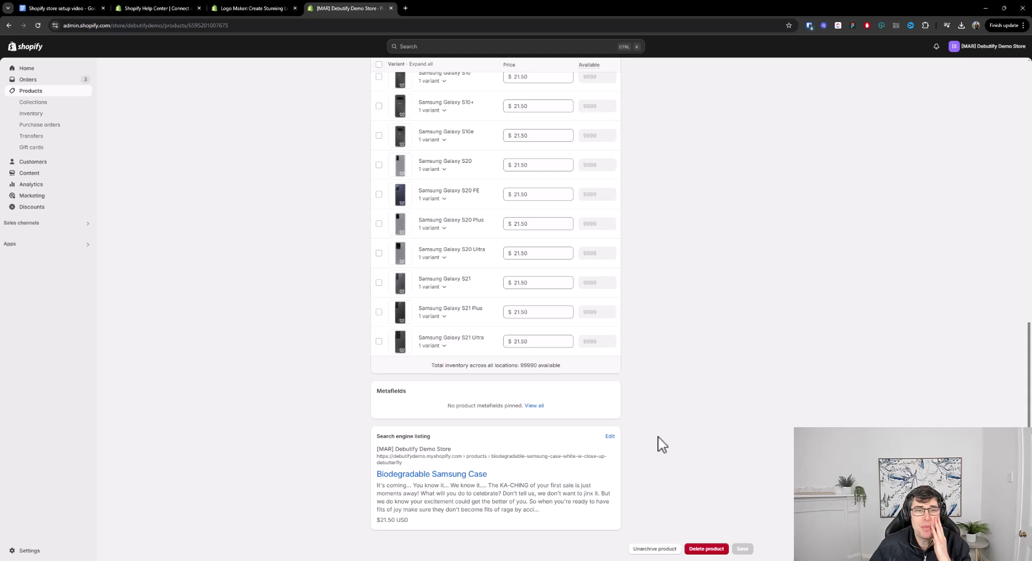
{"action": "left_click", "coordinate": [609, 435]}
{"action": "scroll", "coordinate": [514, 454], "scroll_direction": "down", "scroll_amount": 2}
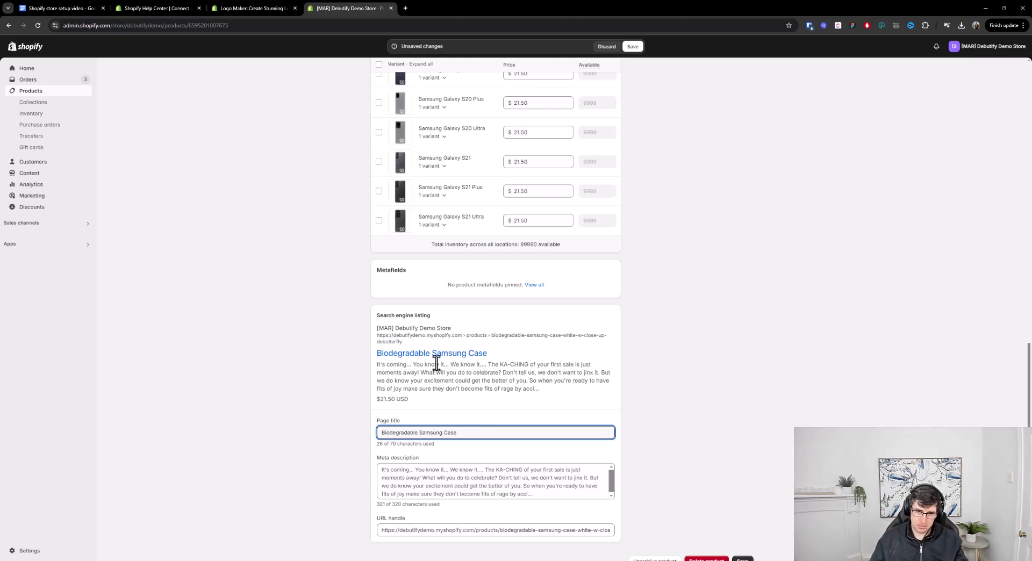
- Examine the words "Samsung Case" in the search listing preview and in the Page title field
{"action": "left_click_drag", "start_coordinate": [432, 354], "coordinate": [491, 363]}
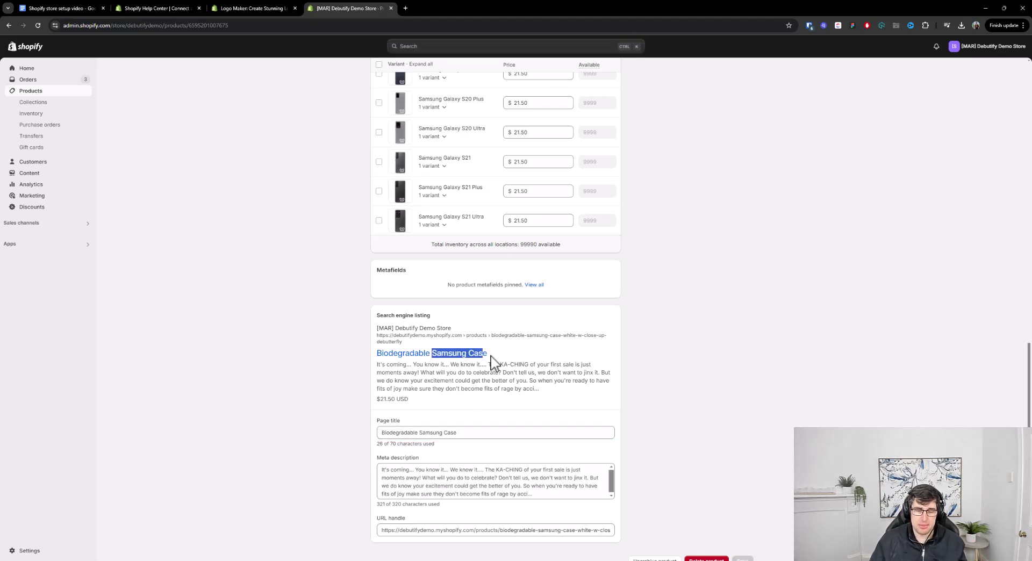
{"action": "left_click", "coordinate": [467, 432]}
{"action": "left_click_drag", "start_coordinate": [456, 433], "coordinate": [417, 431]}
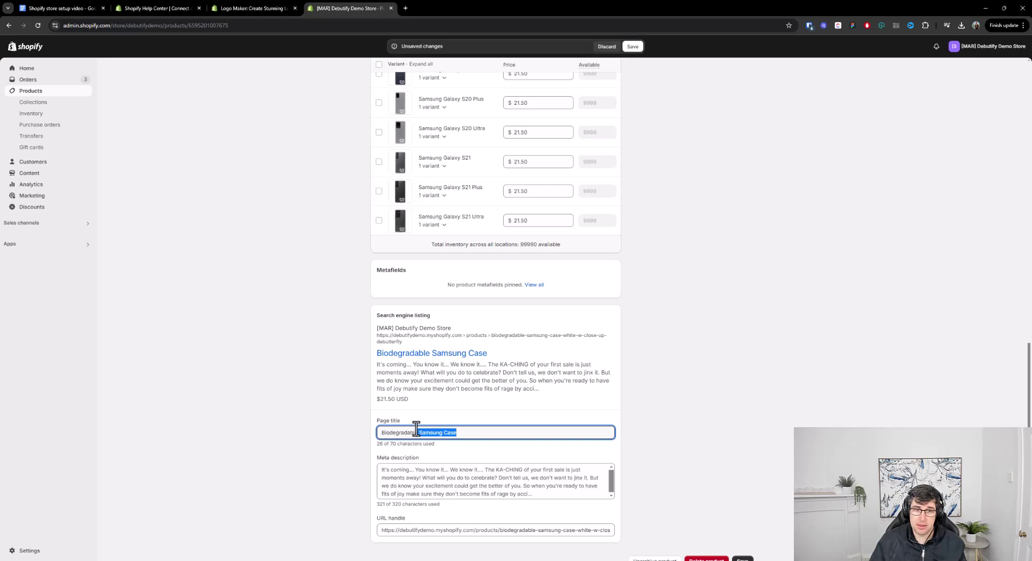
{"action": "left_click", "coordinate": [476, 434]}
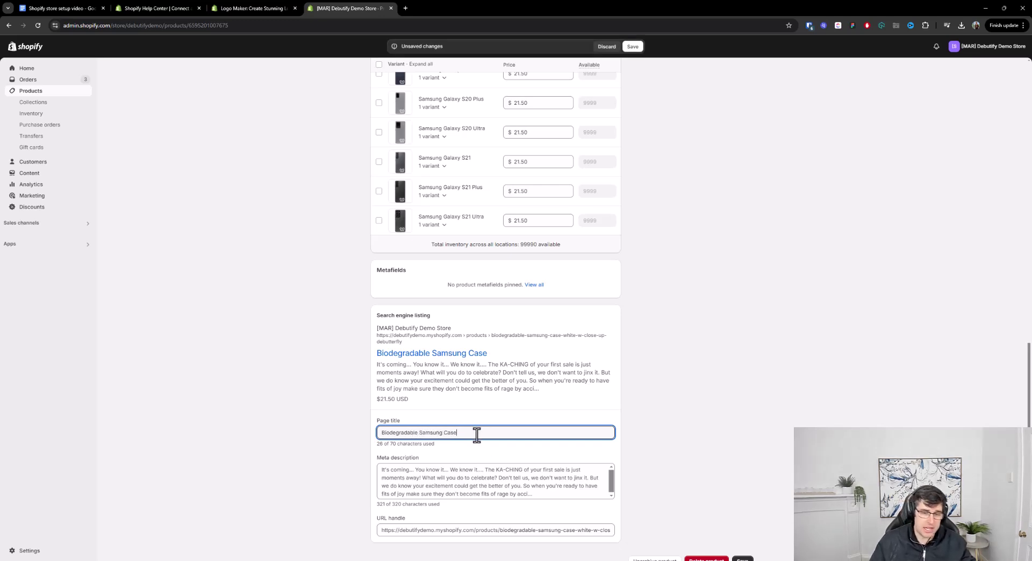
- Set the page title in the Samsung case's search engine listing to "Biodegradable Samsung Phone Case", leaving the product title as is
{"action": "left_click", "coordinate": [442, 433]}
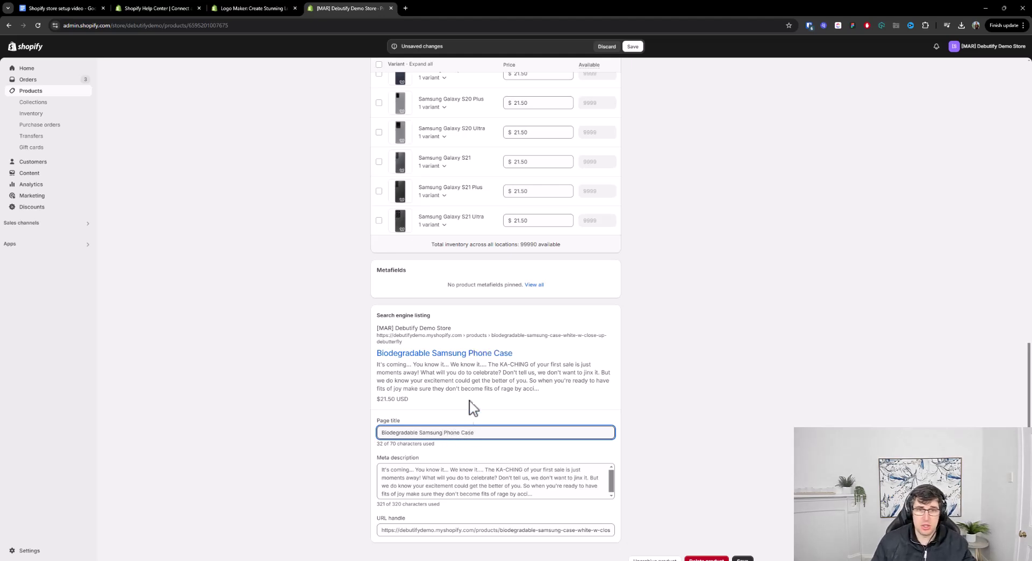
{"action": "scroll", "coordinate": [489, 370], "scroll_direction": "up", "scroll_amount": 15}
{"action": "scroll", "coordinate": [630, 398], "scroll_direction": "up", "scroll_amount": 1}
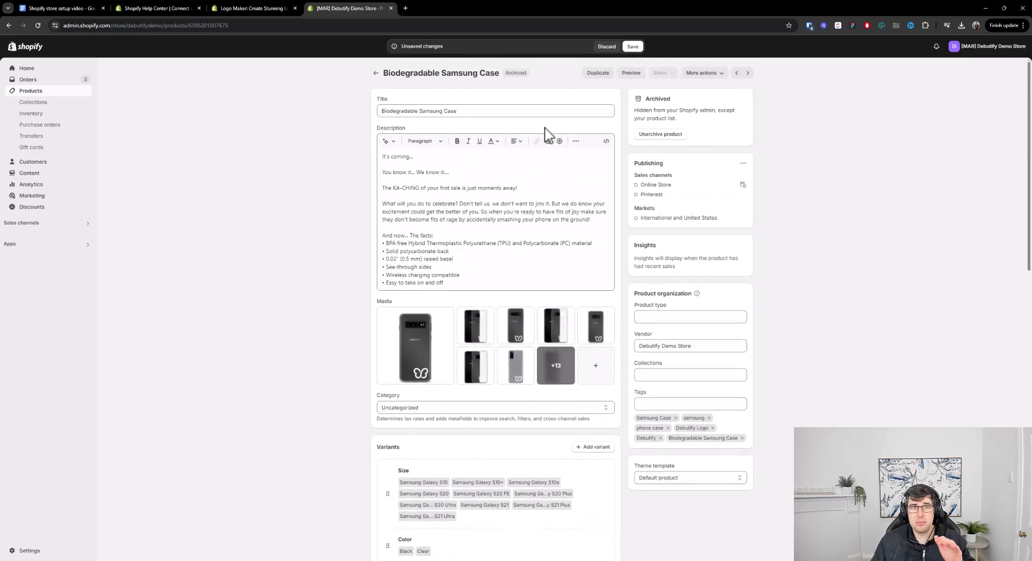
{"action": "left_click", "coordinate": [475, 111]}
{"action": "scroll", "coordinate": [476, 161], "scroll_direction": "down", "scroll_amount": 12}
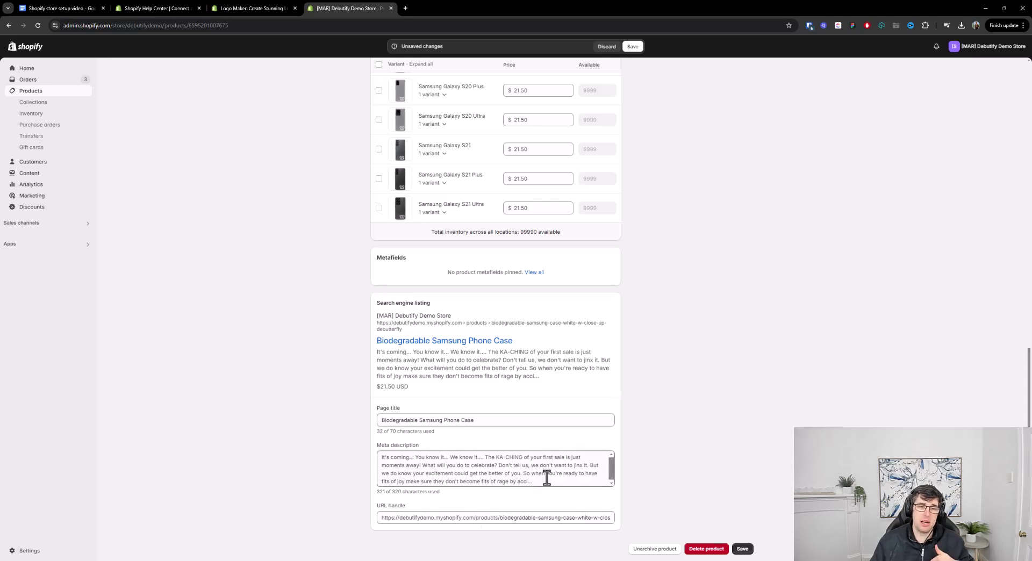
- Replace the listing's meta description with the product description's "What will you do to celebrate?" paragraph and save the product
{"action": "left_click_drag", "start_coordinate": [545, 483], "coordinate": [396, 458]}
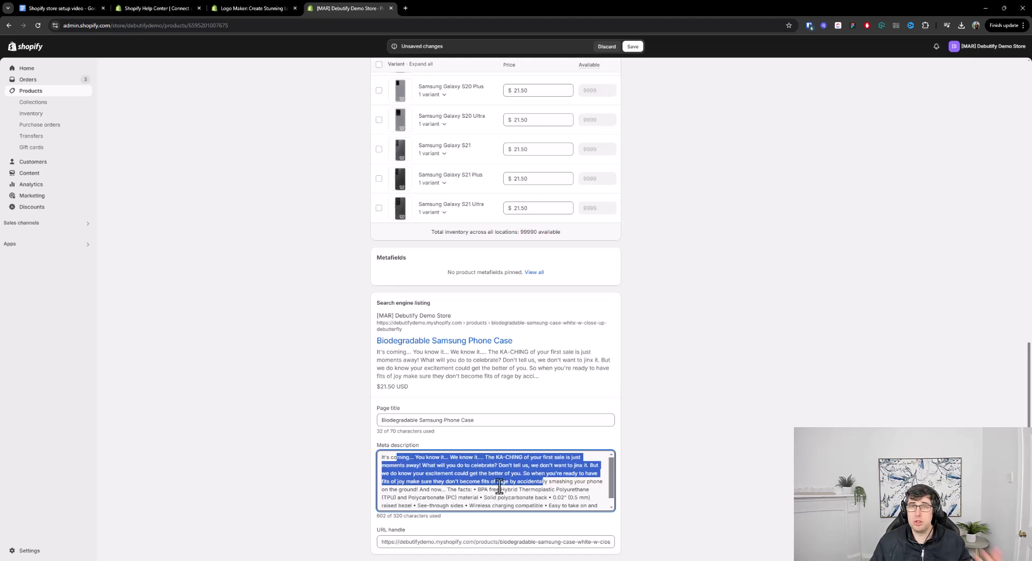
{"action": "scroll", "coordinate": [599, 409], "scroll_direction": "up", "scroll_amount": 15}
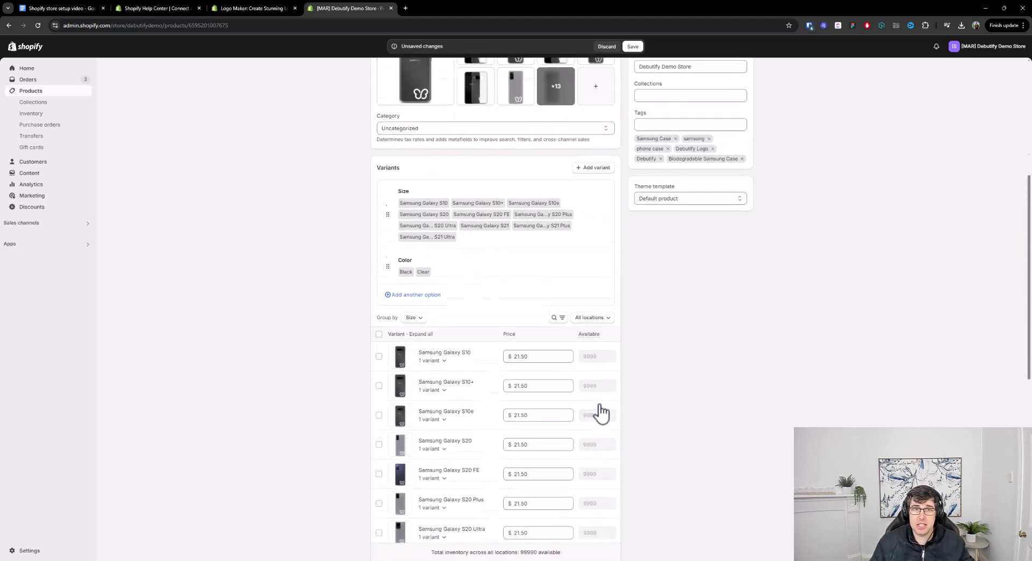
{"action": "left_click_drag", "start_coordinate": [602, 227], "coordinate": [380, 202]}
{"action": "key", "text": "ctrl+c"}
{"action": "scroll", "coordinate": [540, 267], "scroll_direction": "down", "scroll_amount": 10}
{"action": "scroll", "coordinate": [547, 302], "scroll_direction": "down", "scroll_amount": 2}
{"action": "left_click", "coordinate": [500, 467]}
{"action": "key", "text": "ctrl+a"}
{"action": "key", "text": "ctrl+v"}
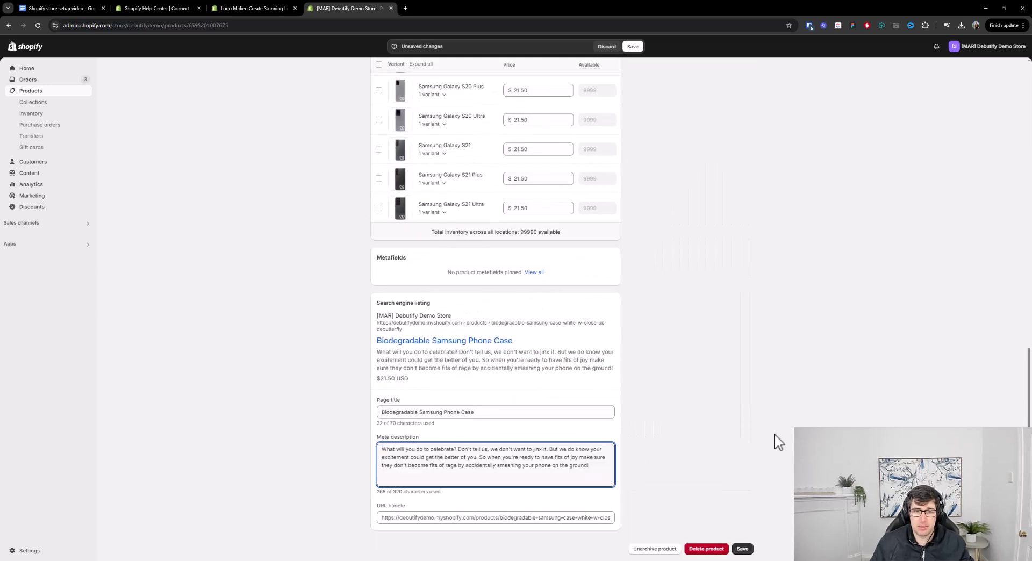
{"action": "left_click", "coordinate": [666, 505]}
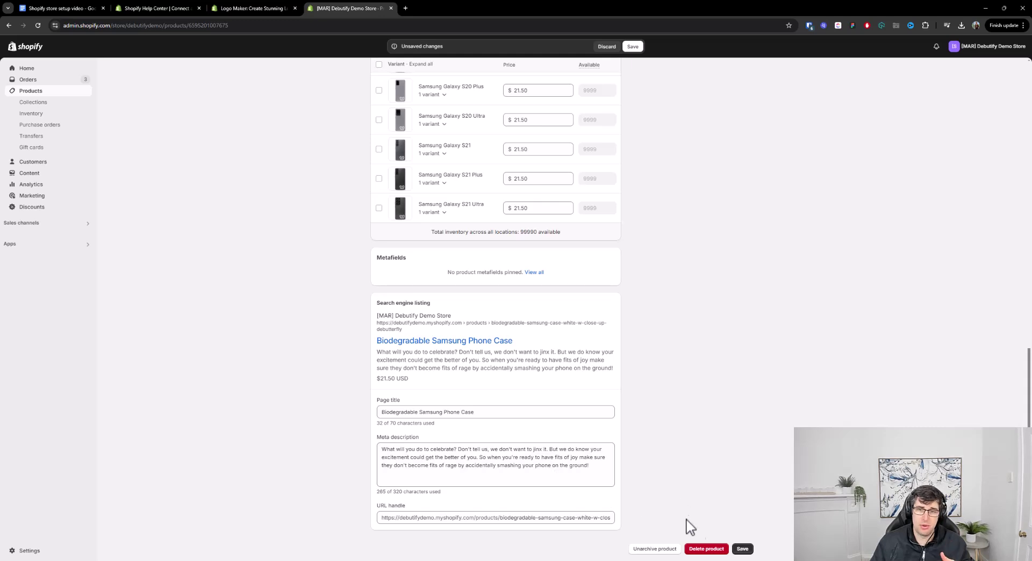
{"action": "left_click", "coordinate": [742, 549]}
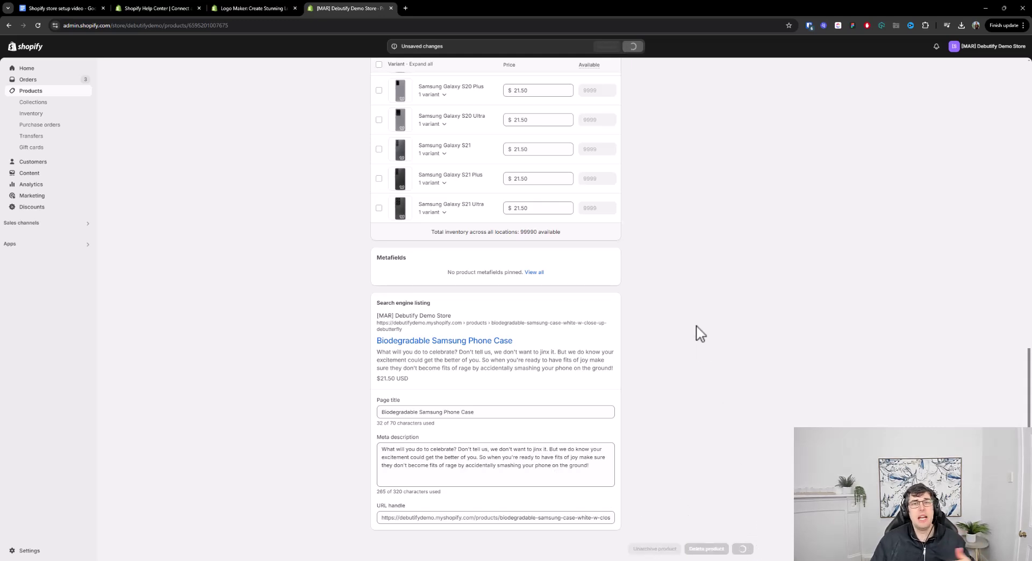
{"action": "scroll", "coordinate": [699, 333], "scroll_direction": "up", "scroll_amount": 15}
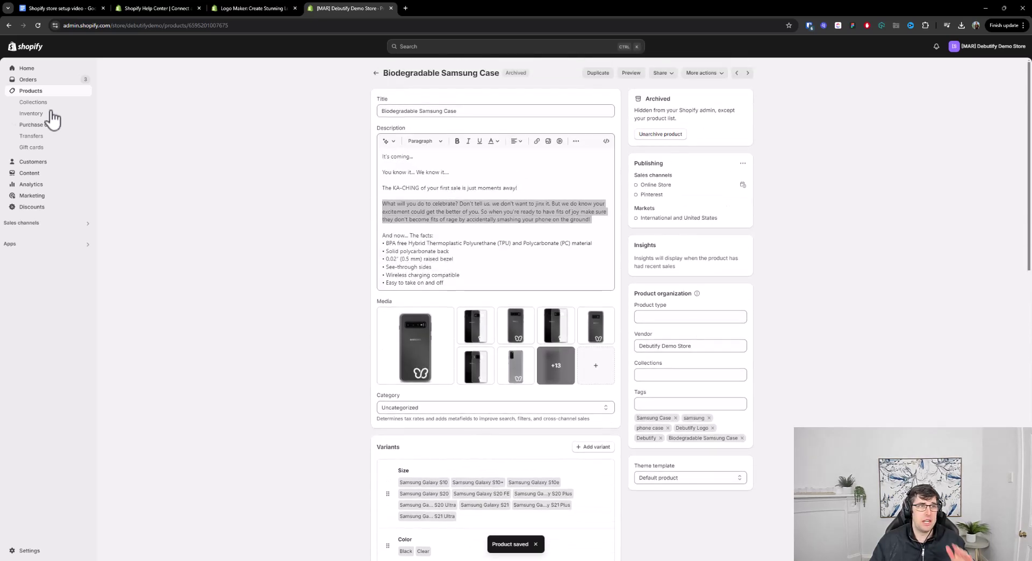
- Start a new product collection titled "collection 1 example", leaving its description empty
{"action": "left_click", "coordinate": [33, 102]}
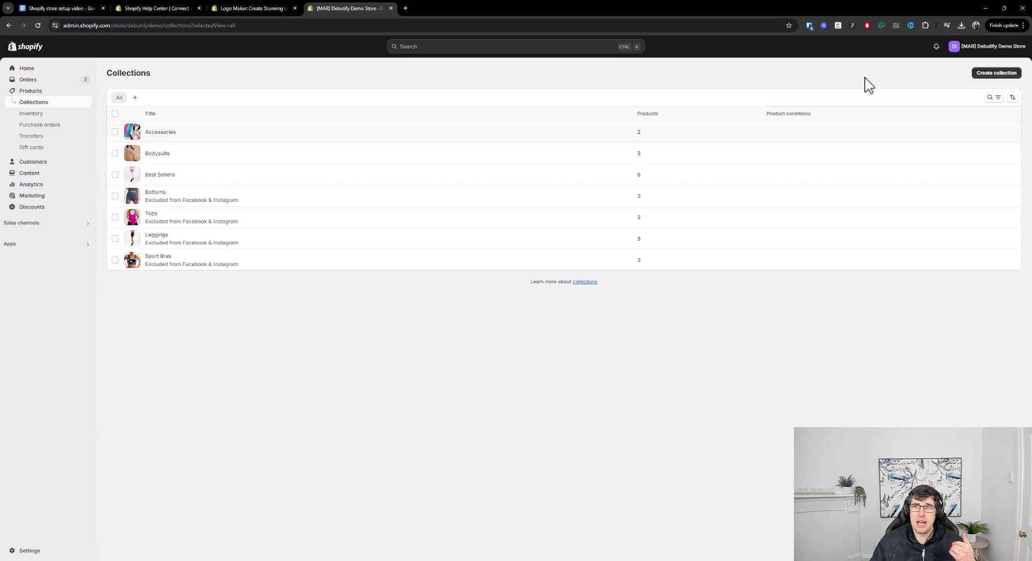
{"action": "left_click", "coordinate": [994, 73]}
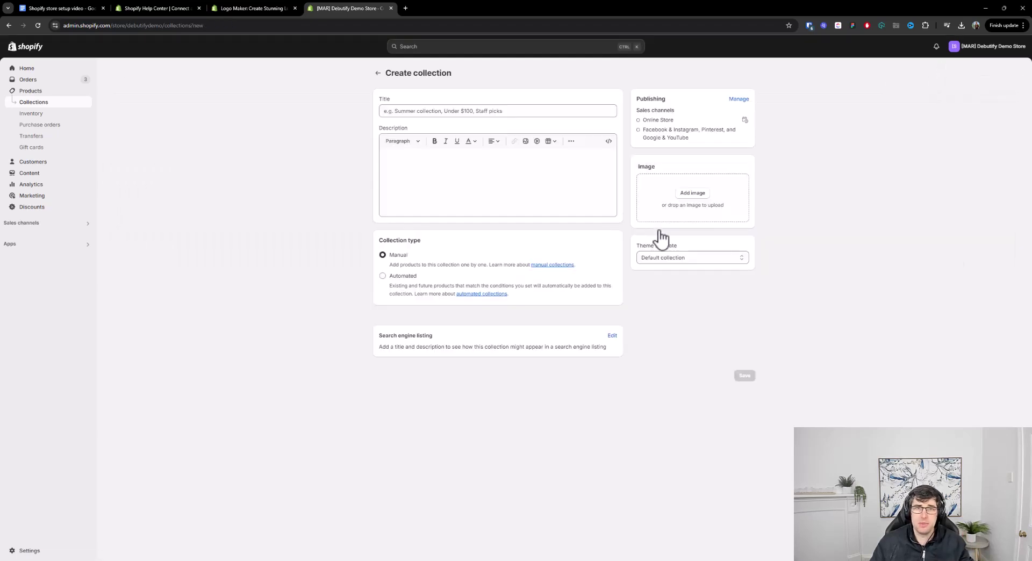
{"action": "left_click", "coordinate": [444, 111]}
{"action": "type", "text": "colle"}
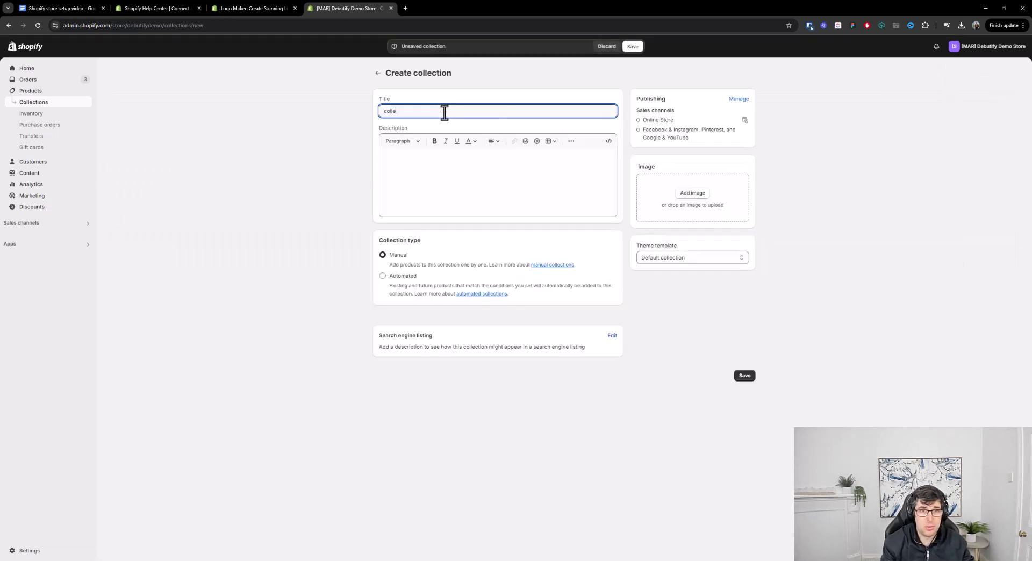
{"action": "type", "text": "ction 1 example"}
{"action": "key", "text": "Tab"}
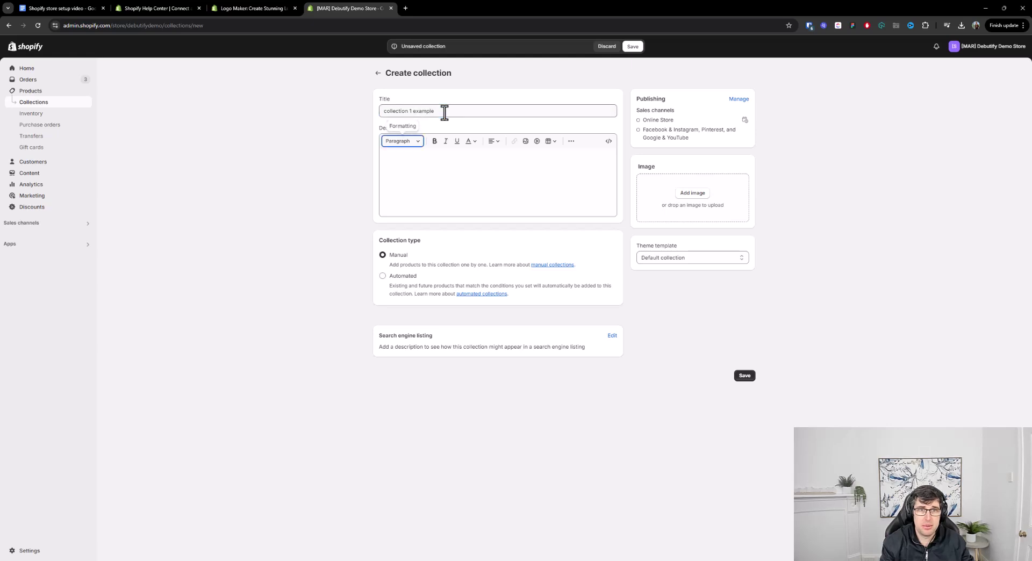
{"action": "key", "text": "Tab"}
{"action": "key", "text": "Tab"}
{"action": "left_click", "coordinate": [458, 181]}
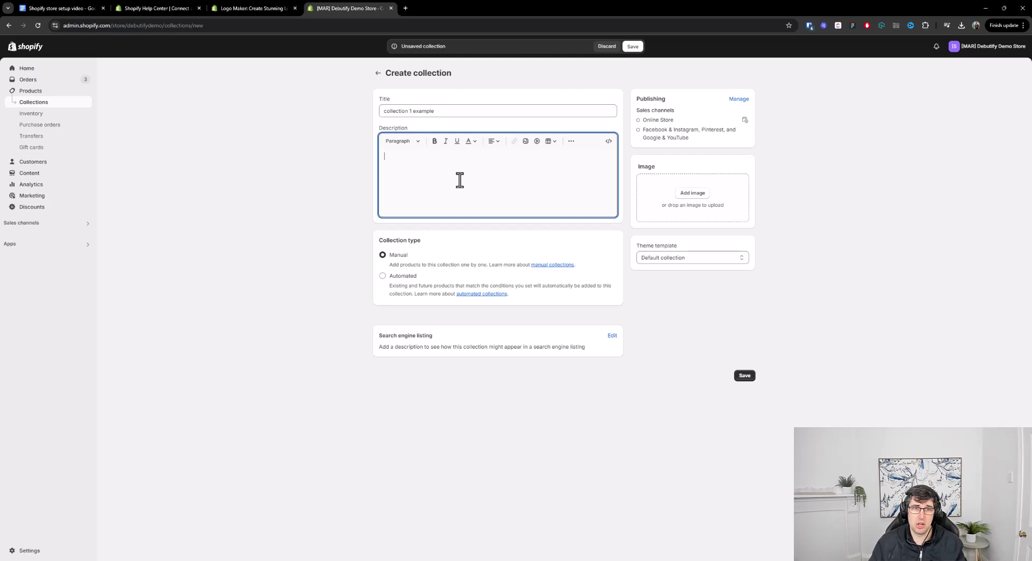
- Examine the new collection's type, image upload, theme template and search engine listing settings without changing them
{"action": "left_click_drag", "start_coordinate": [386, 241], "coordinate": [422, 241]}
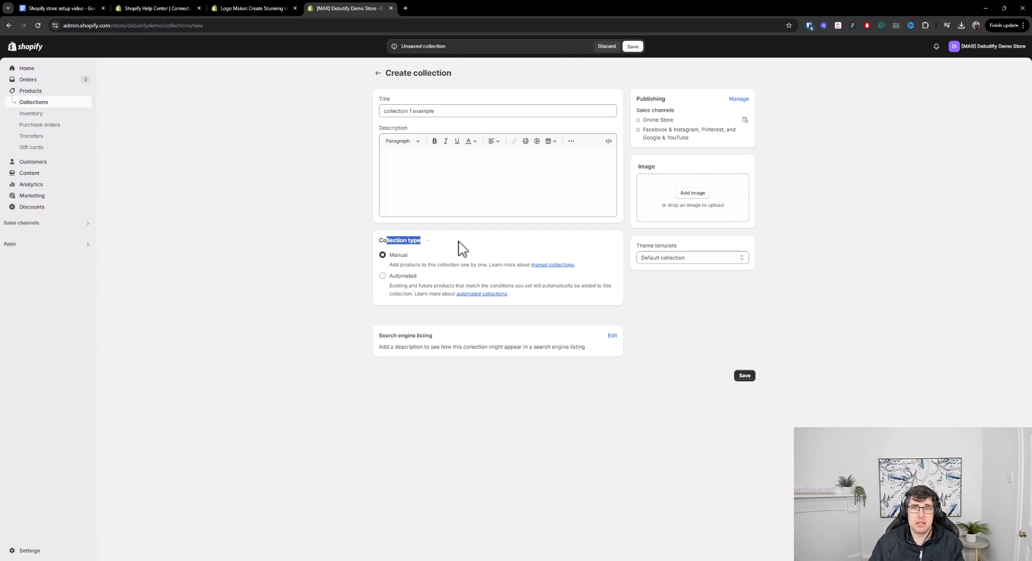
{"action": "left_click", "coordinate": [692, 195]}
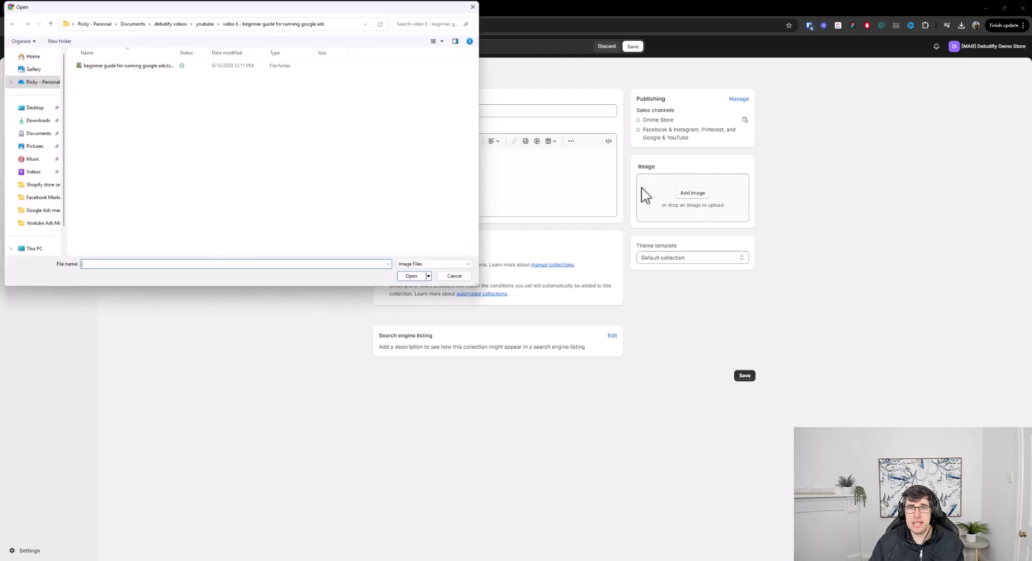
{"action": "left_click", "coordinate": [470, 7]}
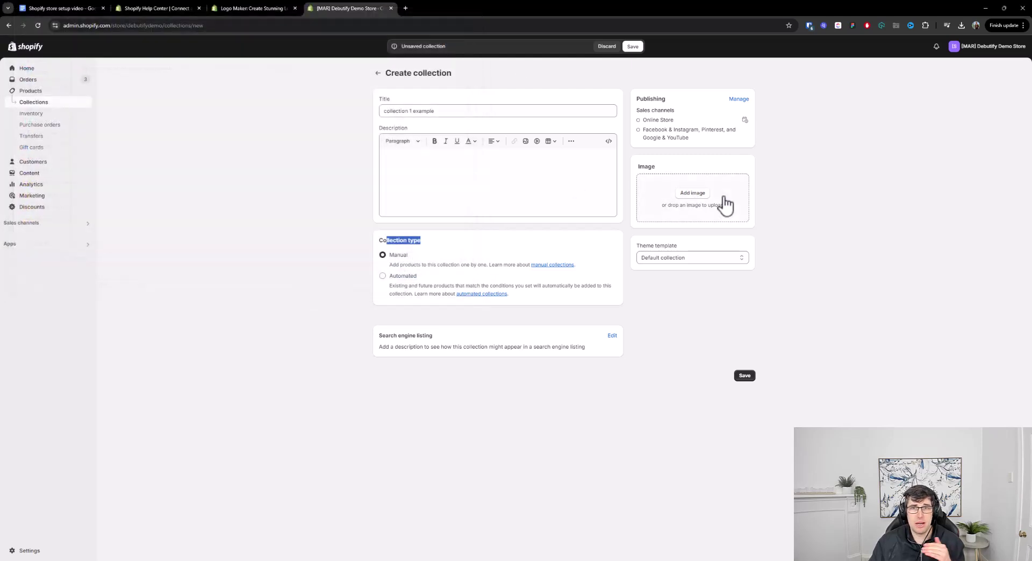
{"action": "left_click", "coordinate": [679, 257]}
{"action": "left_click", "coordinate": [848, 244]}
{"action": "left_click", "coordinate": [847, 246]}
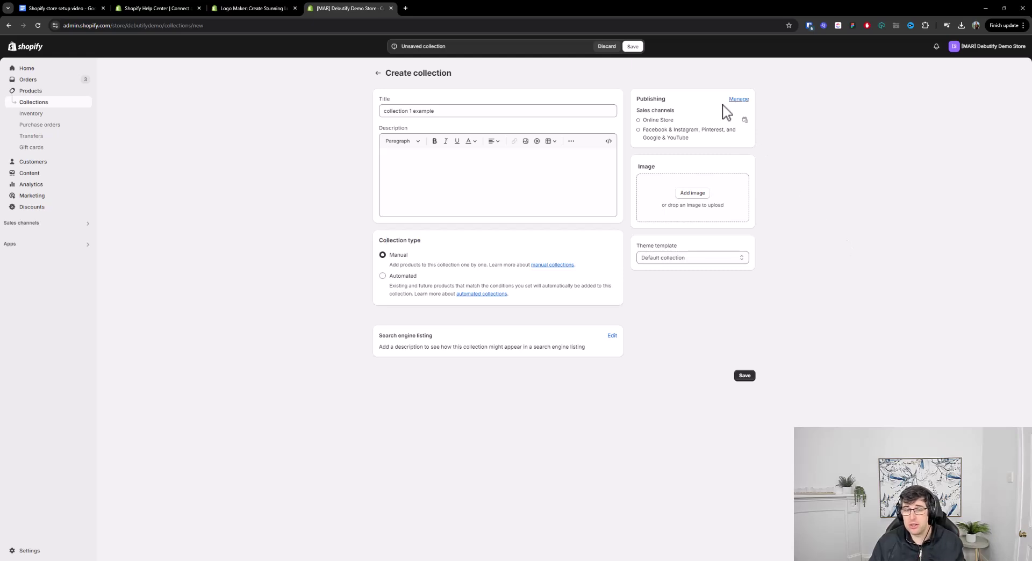
{"action": "left_click", "coordinate": [612, 336]}
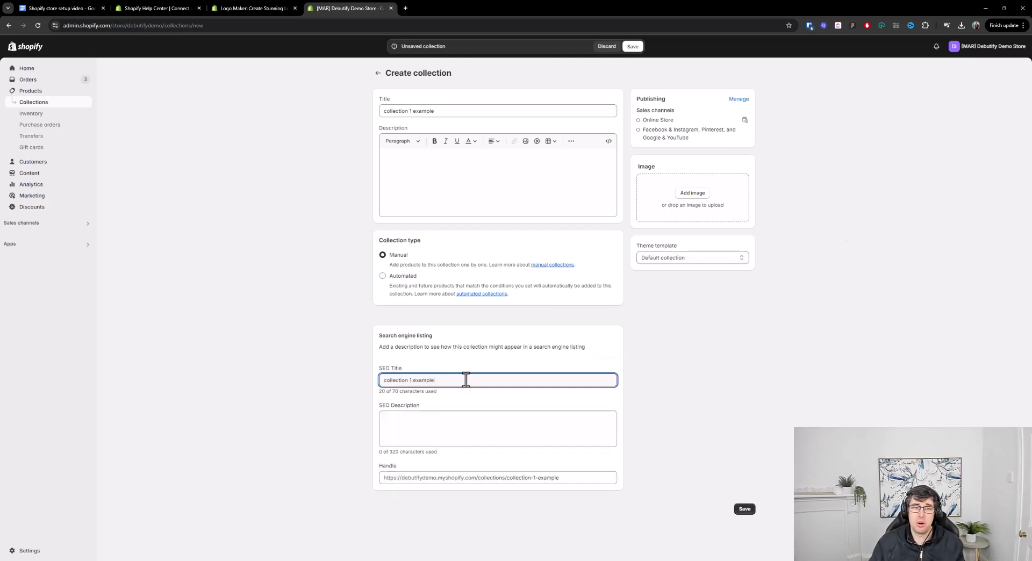
{"action": "left_click_drag", "start_coordinate": [465, 379], "coordinate": [381, 382]}
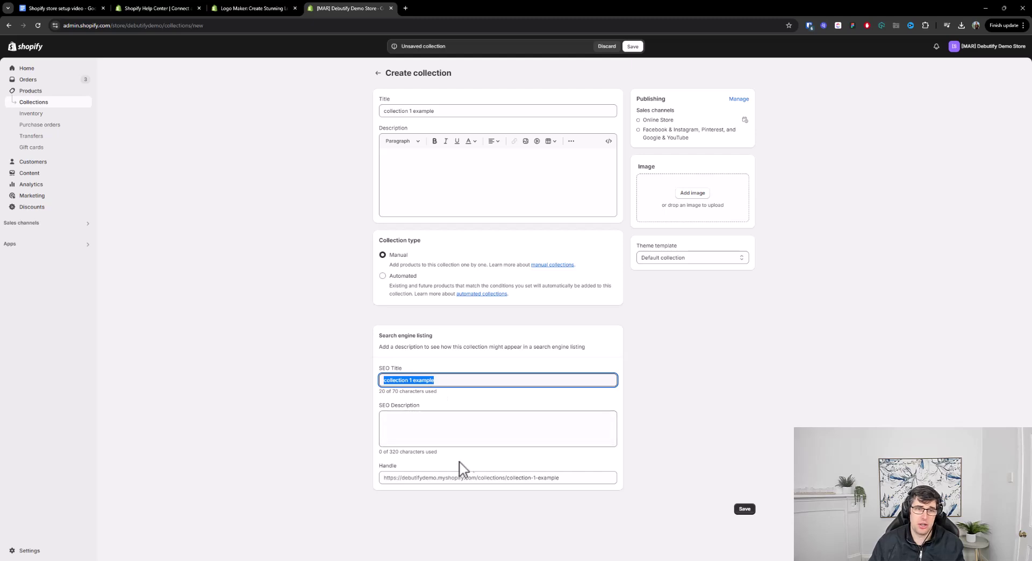
- Make the collection automated with the condition product tag is equal to "example", and save it
{"action": "left_click", "coordinate": [383, 276]}
{"action": "left_click", "coordinate": [432, 341]}
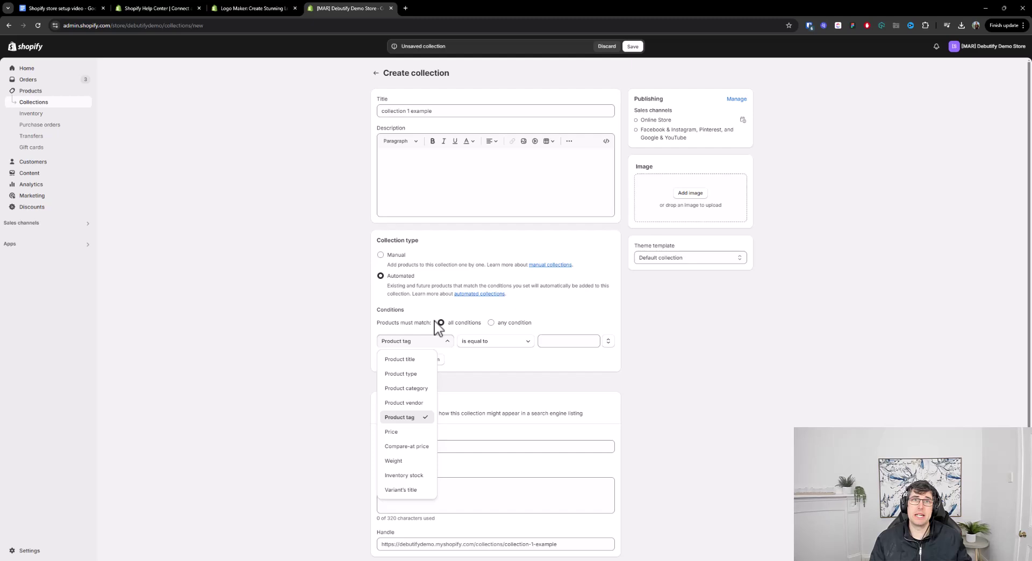
{"action": "left_click", "coordinate": [559, 340]}
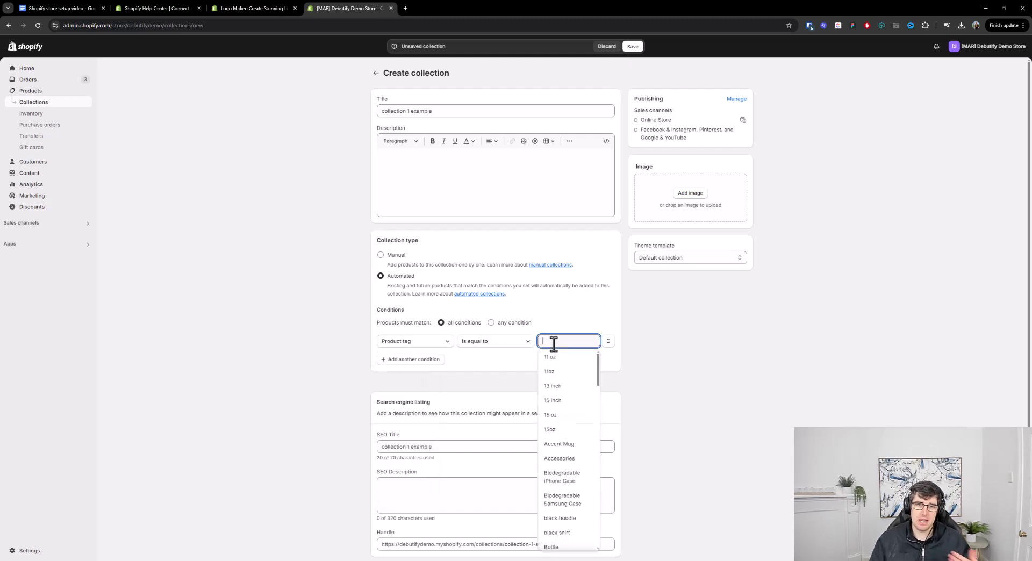
{"action": "type", "text": "example"}
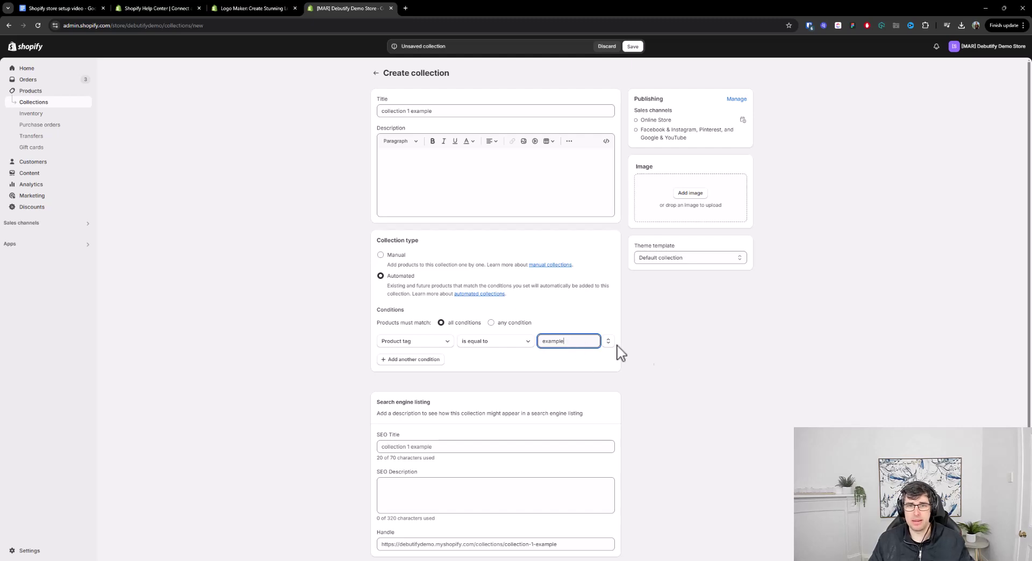
{"action": "left_click", "coordinate": [636, 47]}
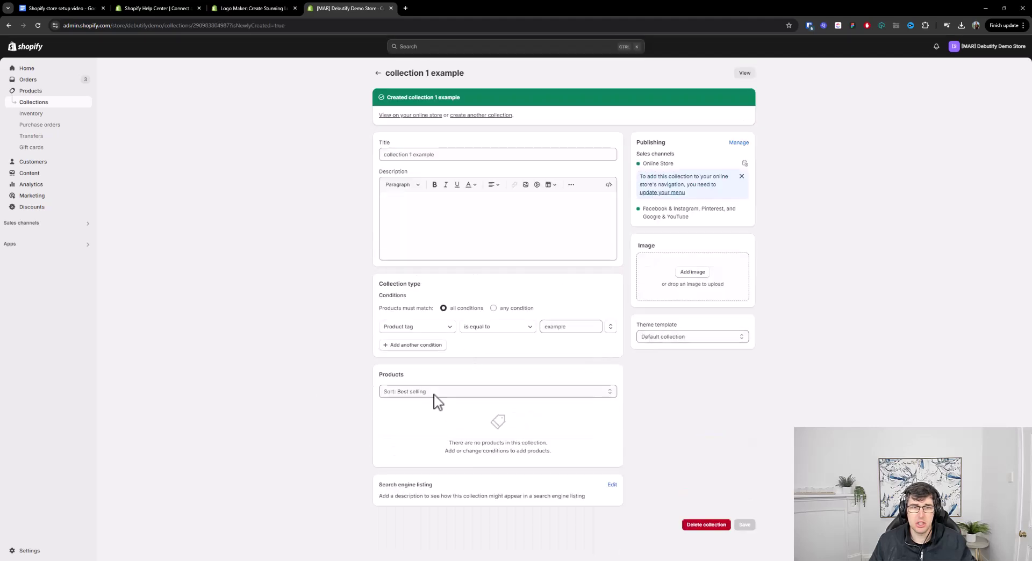
- Add the tag "example" to the Biodegradable iPhone Case - White w/ Close-Up Debutterfly product and save it
{"action": "left_click", "coordinate": [30, 90]}
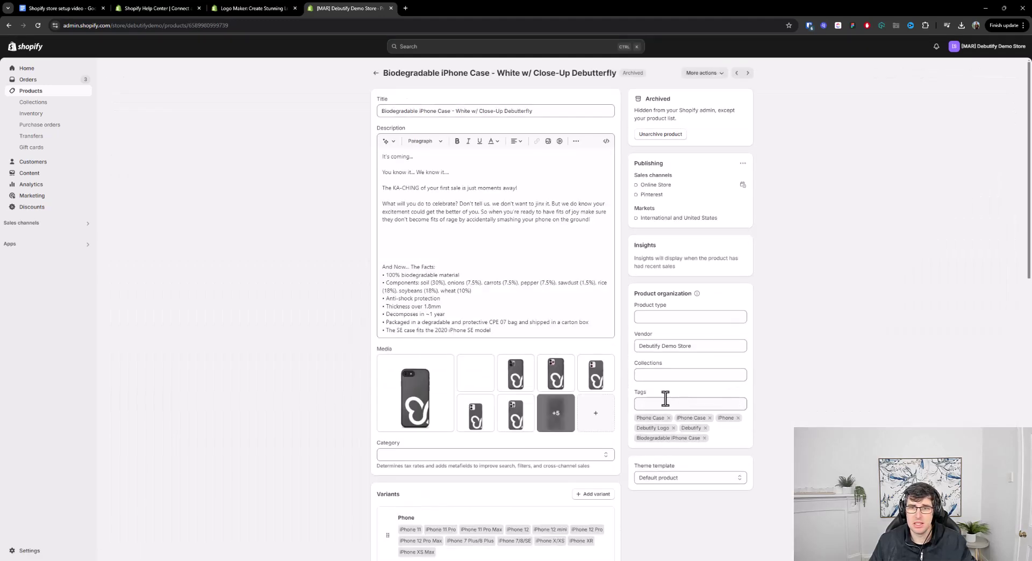
{"action": "left_click", "coordinate": [662, 402]}
{"action": "type", "text": "exa"}
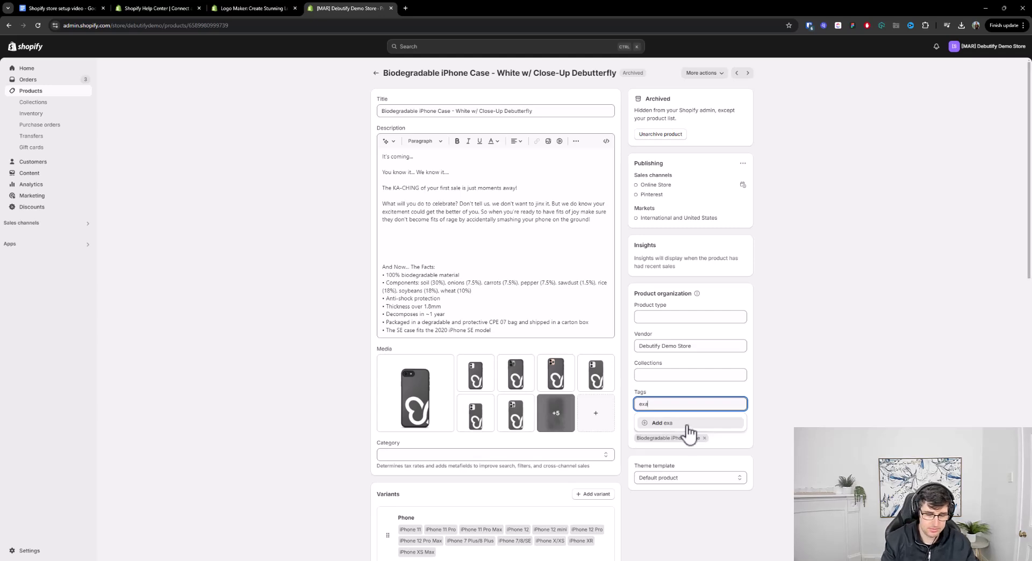
{"action": "left_click", "coordinate": [687, 425]}
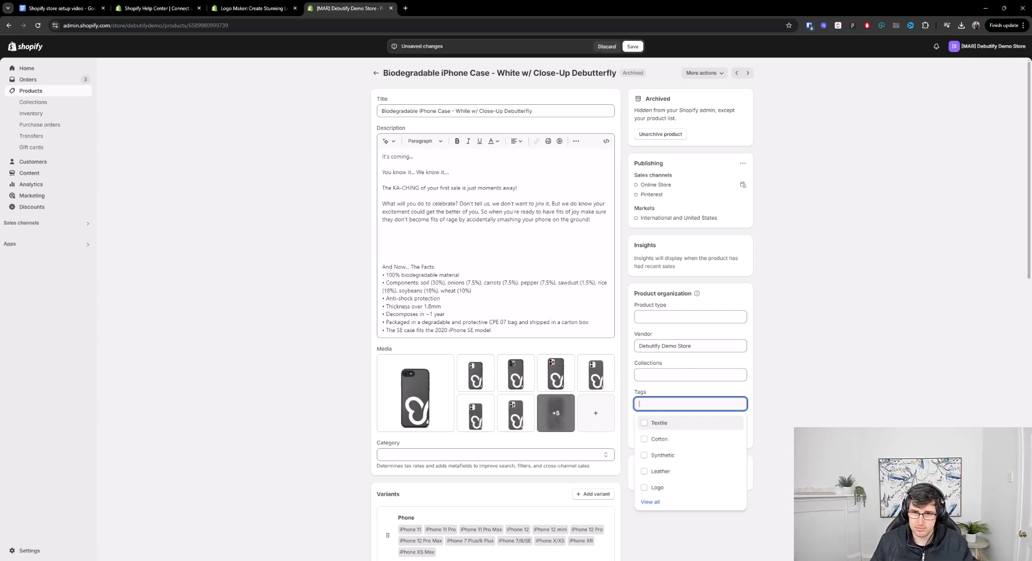
{"action": "left_click", "coordinate": [858, 417]}
{"action": "left_click", "coordinate": [632, 46]}
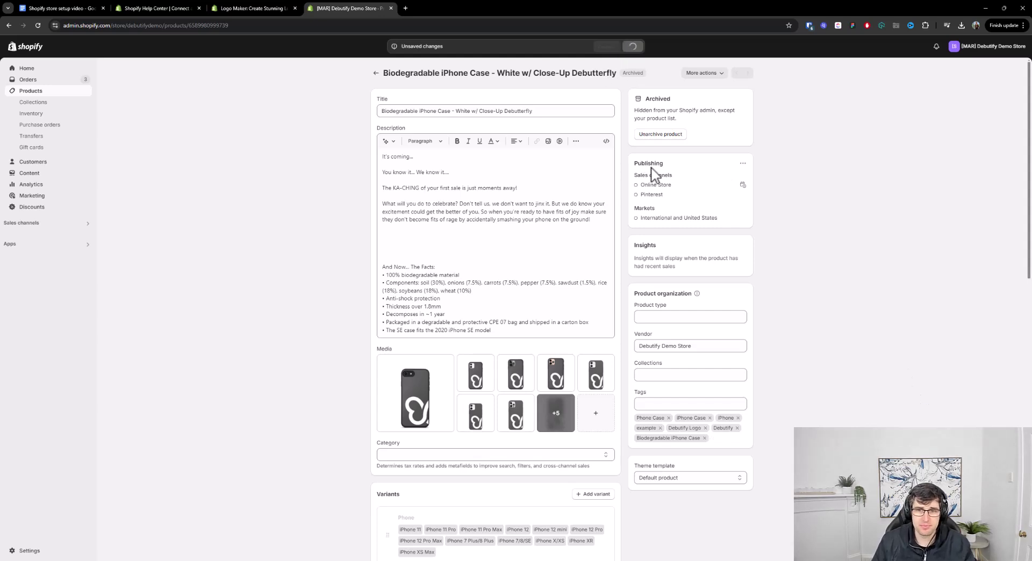
- Open "collection 1 example" and check its product tag condition and product list
{"action": "left_click", "coordinate": [32, 101]}
{"action": "left_click", "coordinate": [167, 134]}
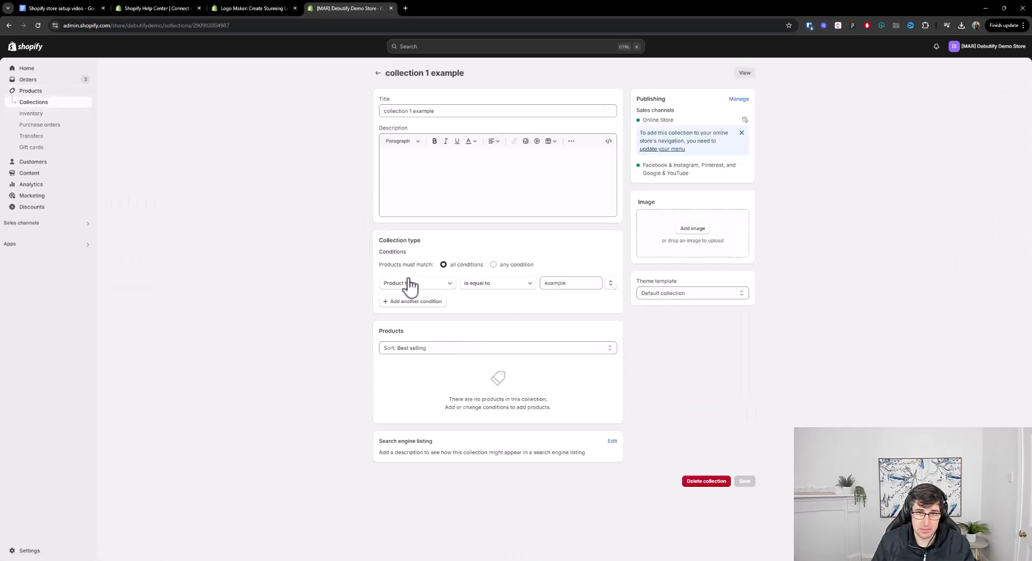
{"action": "left_click", "coordinate": [574, 285]}
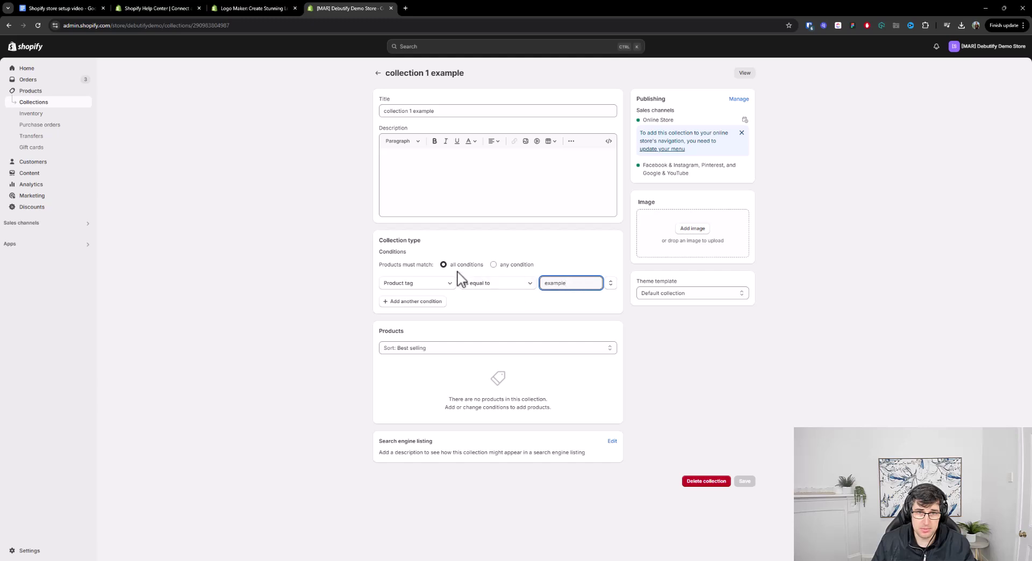
{"action": "left_click", "coordinate": [487, 290]}
{"action": "left_click", "coordinate": [431, 290]}
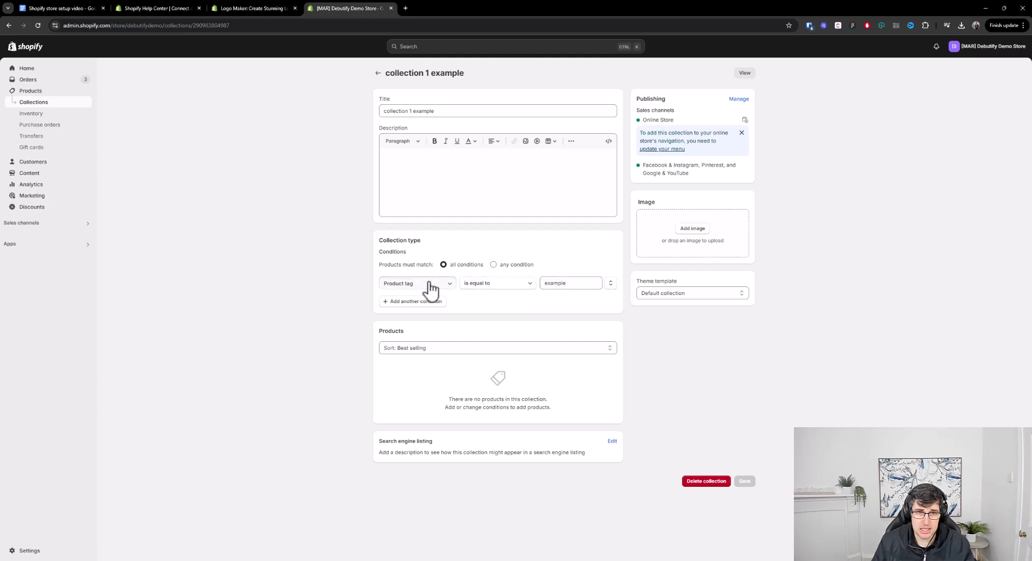
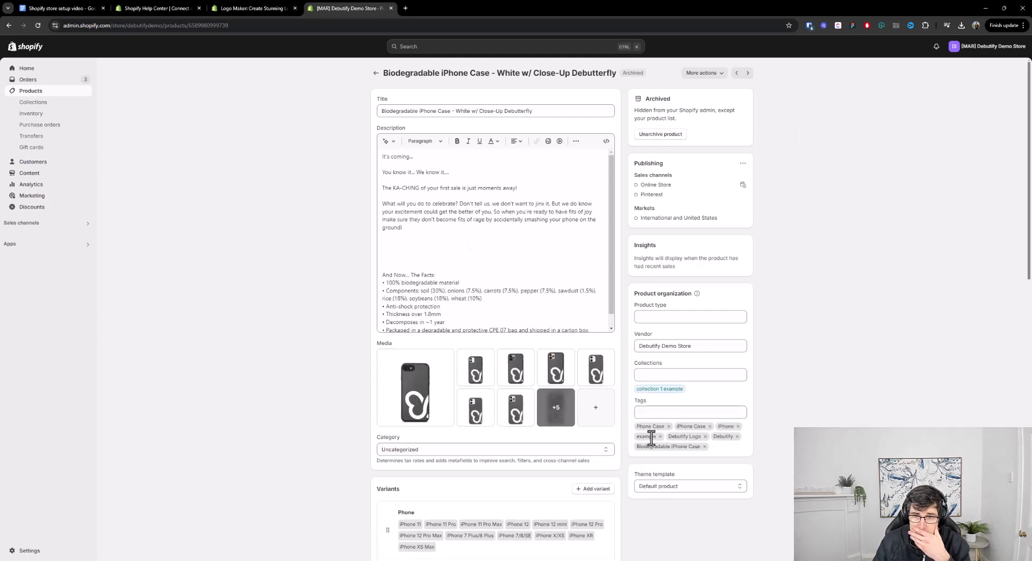
- Check the iPhone case product's full tag list for the tag "example" without changing it
{"action": "left_click", "coordinate": [657, 413]}
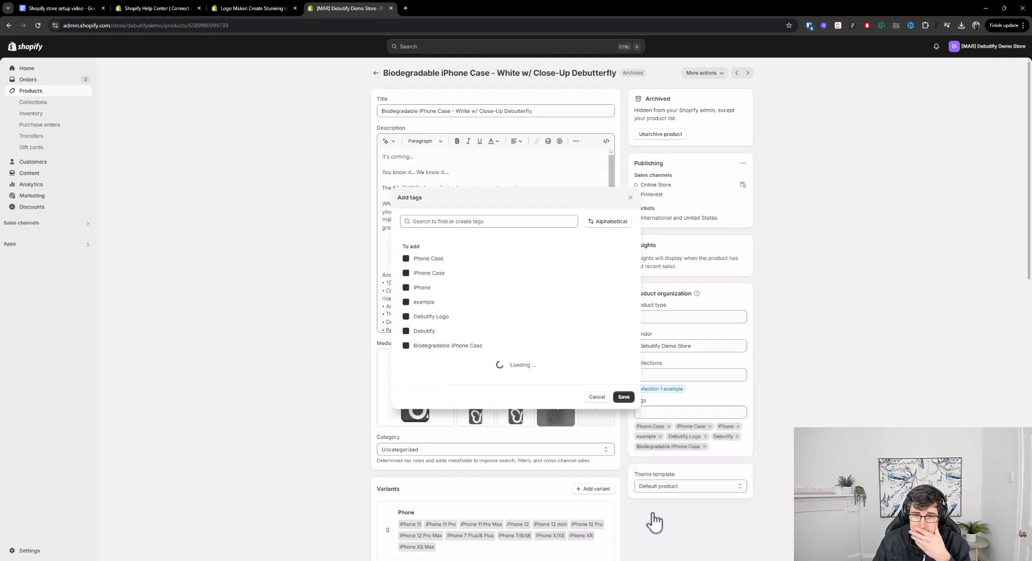
{"action": "left_click", "coordinate": [650, 511]}
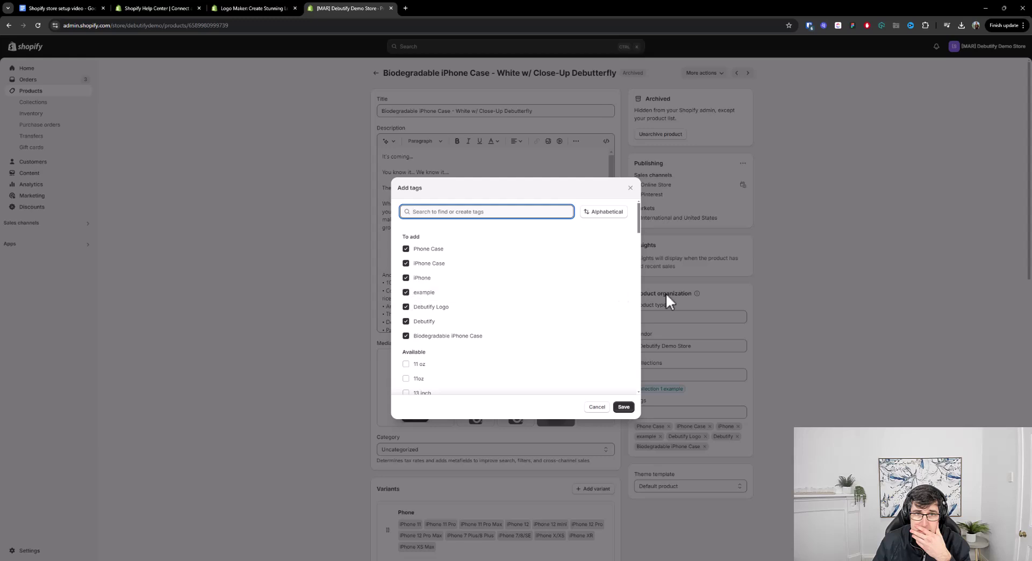
{"action": "scroll", "coordinate": [518, 283], "scroll_direction": "down", "scroll_amount": 5}
{"action": "scroll", "coordinate": [468, 242], "scroll_direction": "up", "scroll_amount": 1}
{"action": "scroll", "coordinate": [461, 253], "scroll_direction": "up", "scroll_amount": 4}
{"action": "left_click", "coordinate": [443, 212]}
{"action": "type", "text": "exampl"}
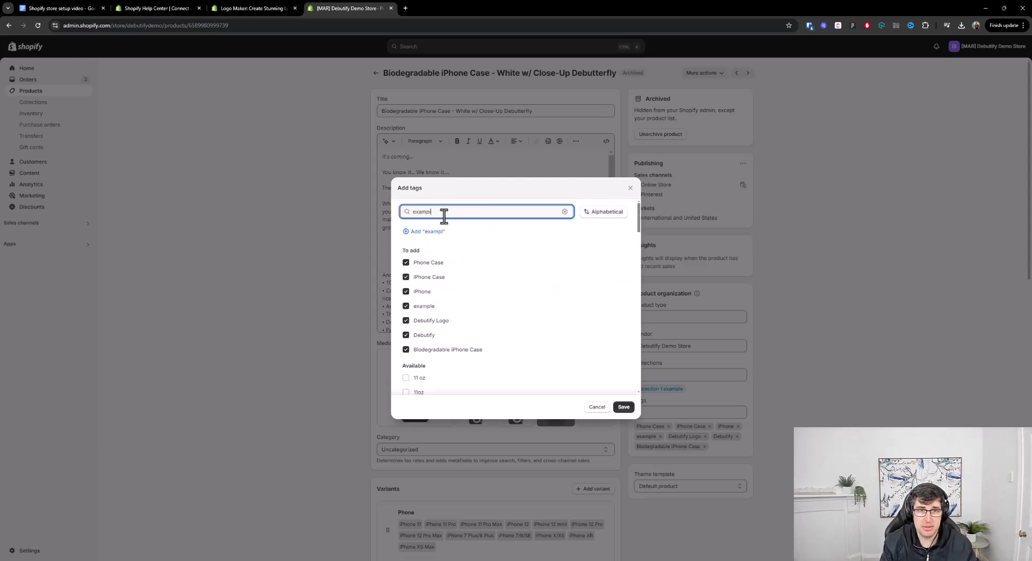
{"action": "type", "text": "e"}
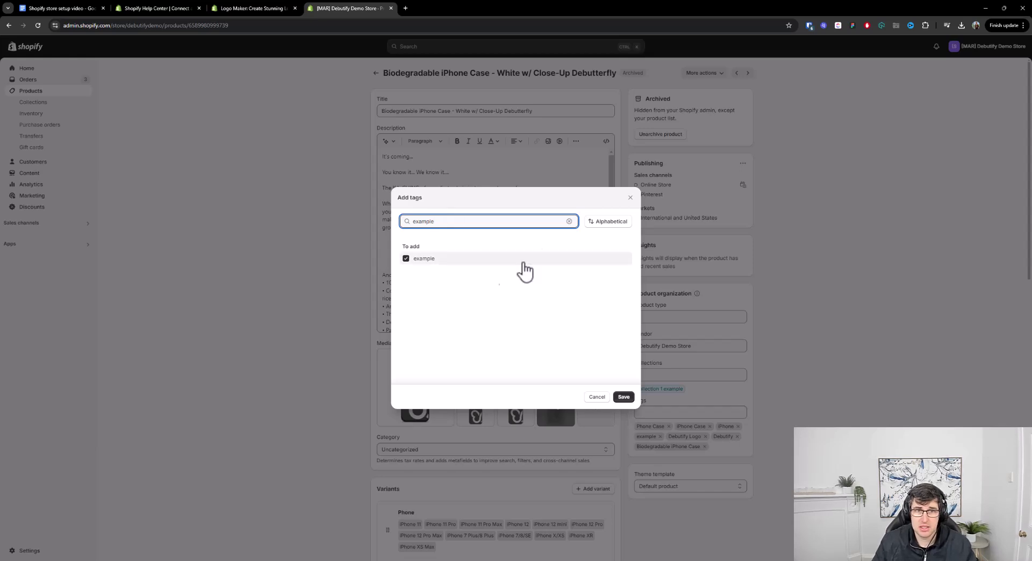
{"action": "left_click", "coordinate": [630, 198]}
- Change the condition of "collection 1 example" to product tag is equal to "iPhone", and save the collection
{"action": "left_click", "coordinate": [32, 91]}
{"action": "left_click", "coordinate": [33, 104]}
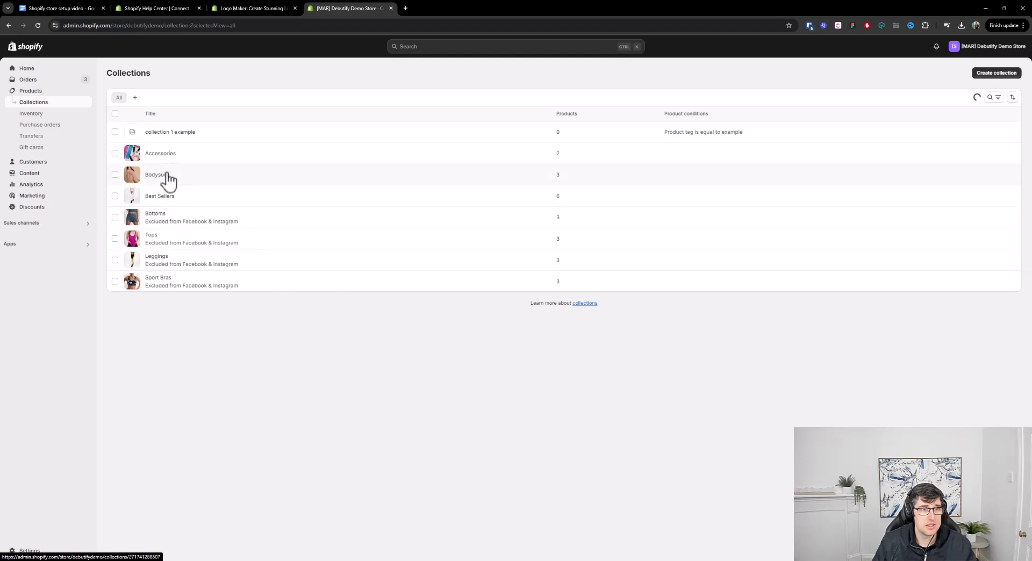
{"action": "left_click", "coordinate": [162, 134]}
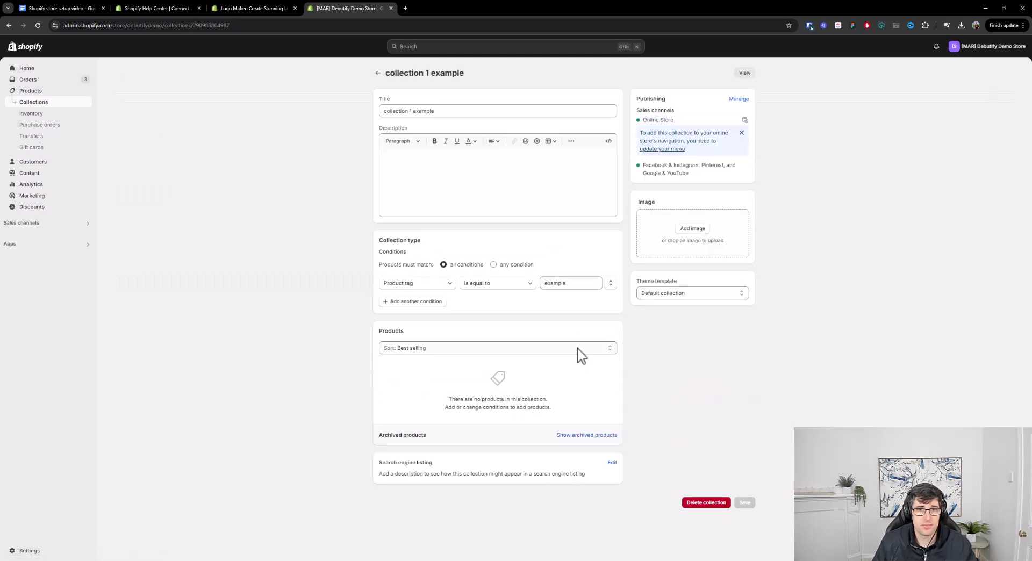
{"action": "left_click", "coordinate": [510, 285]}
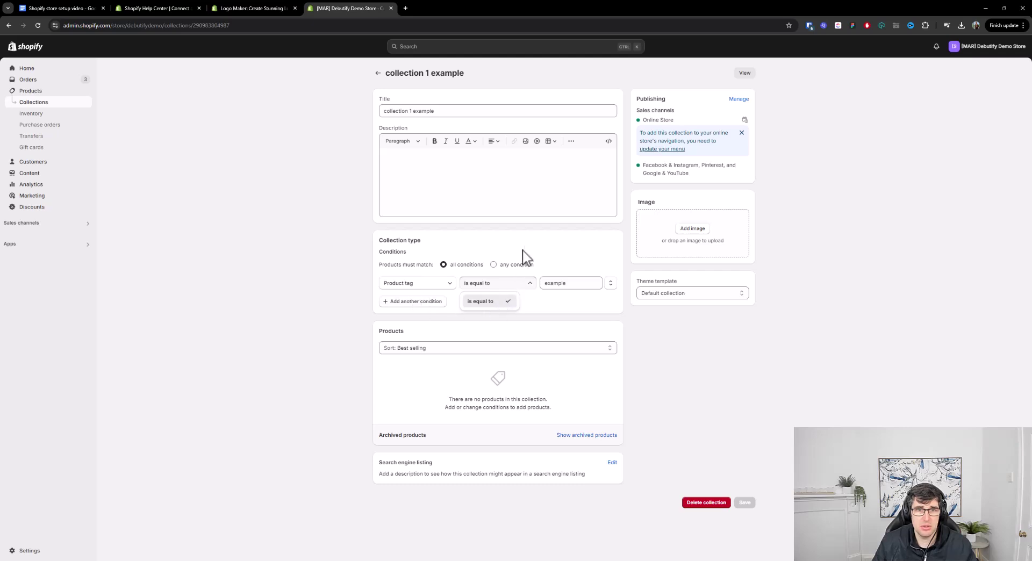
{"action": "left_click", "coordinate": [571, 284]}
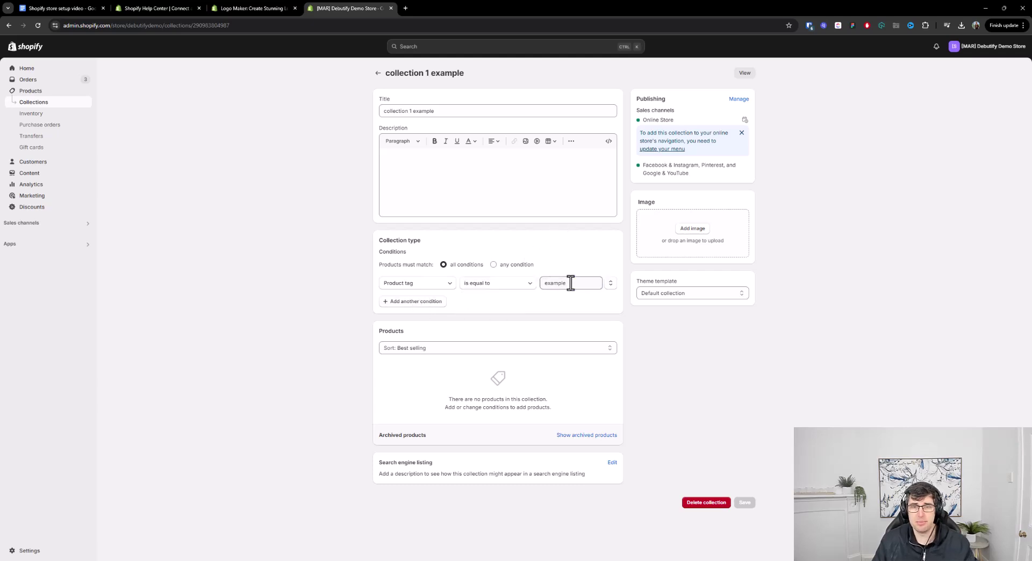
{"action": "left_click", "coordinate": [611, 284]}
{"action": "scroll", "coordinate": [586, 342], "scroll_direction": "down", "scroll_amount": 2}
{"action": "scroll", "coordinate": [586, 342], "scroll_direction": "down", "scroll_amount": 5}
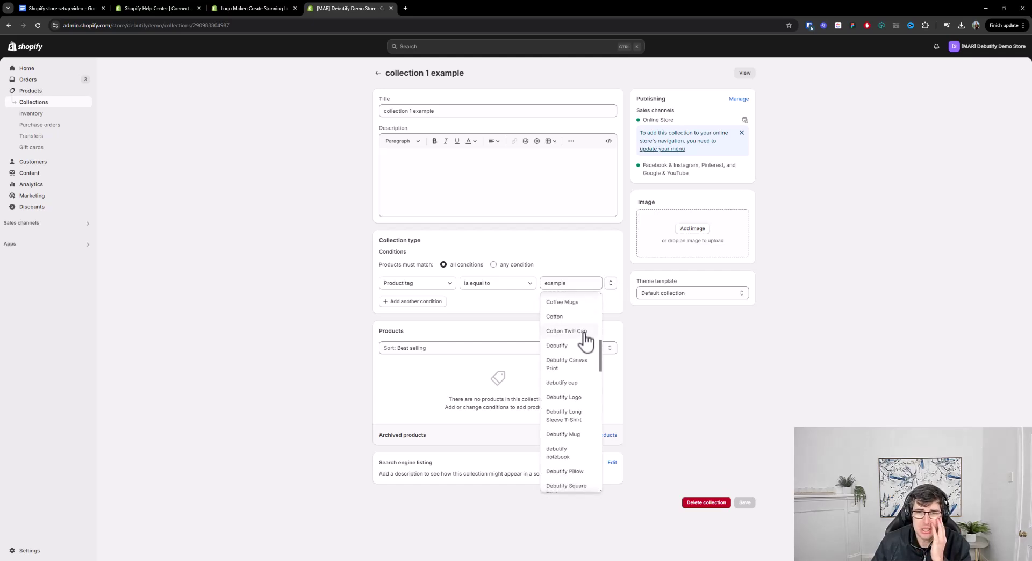
{"action": "scroll", "coordinate": [585, 343], "scroll_direction": "down", "scroll_amount": 5}
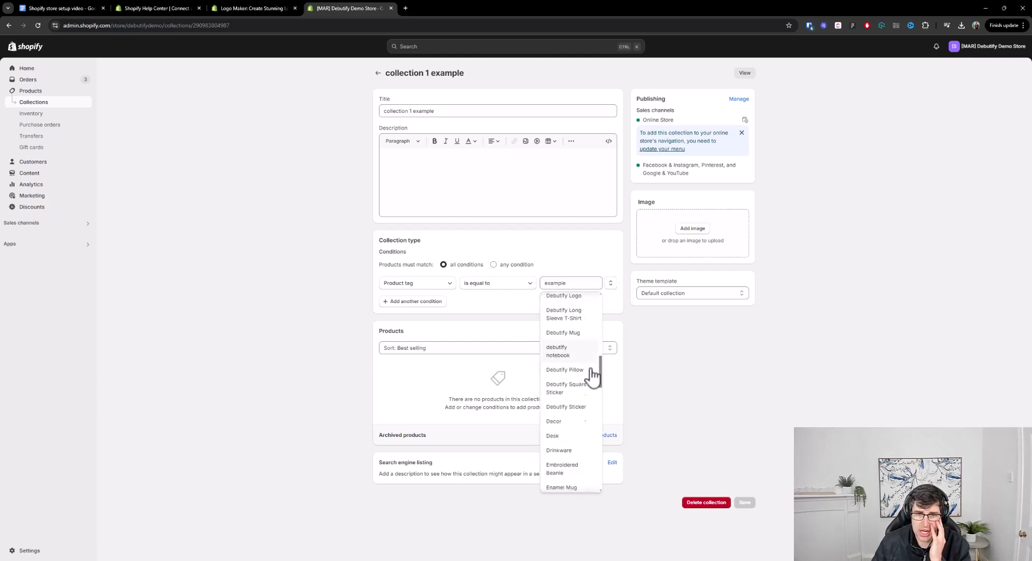
{"action": "scroll", "coordinate": [584, 369], "scroll_direction": "down", "scroll_amount": 2}
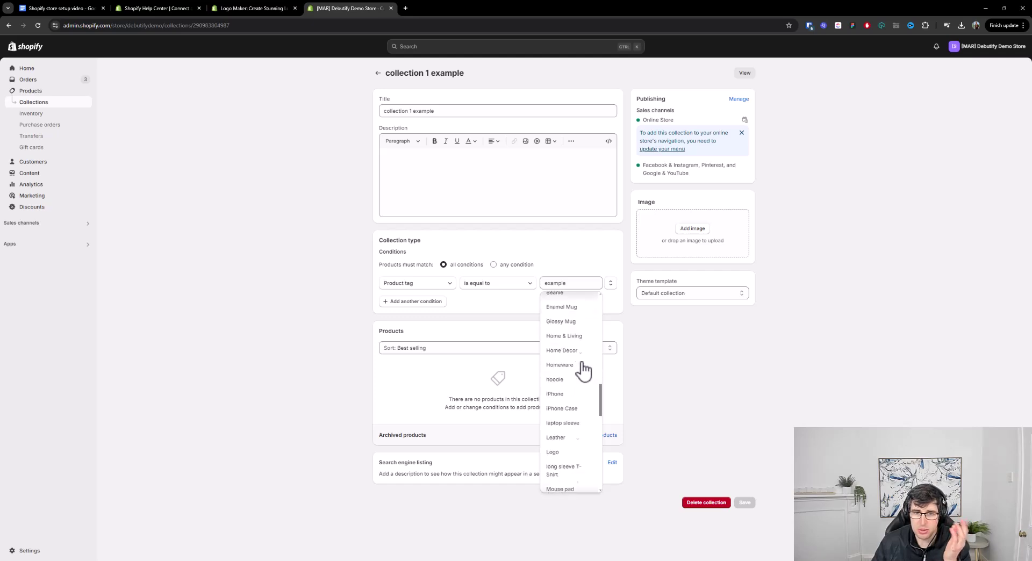
{"action": "left_click", "coordinate": [580, 400]}
{"action": "left_click", "coordinate": [744, 503]}
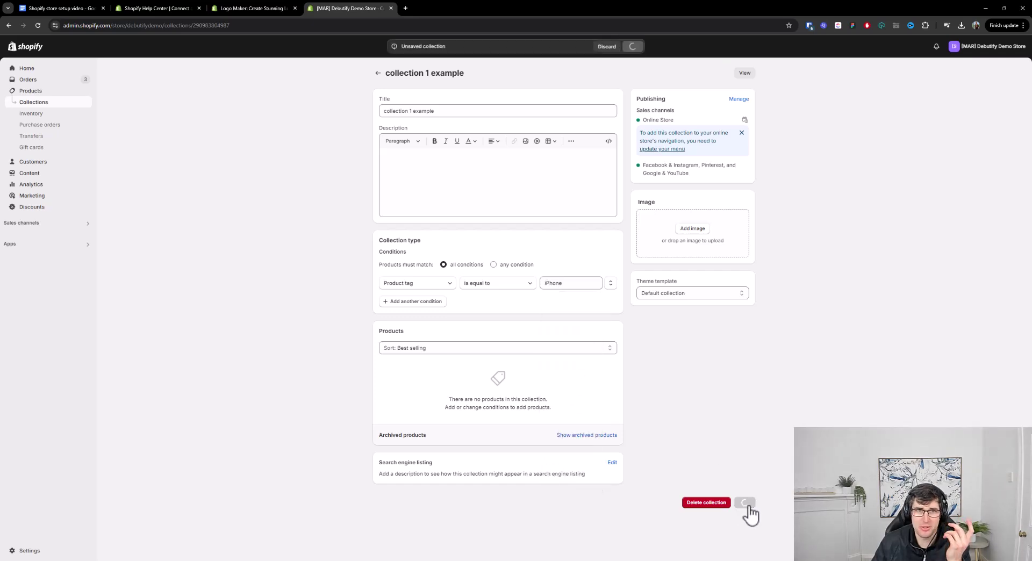
- Check that Biodegradable iPhone Case - White w/ Close-Up Debutterfly carries the iPhone tag by searching its tags for "ip"
{"action": "left_click", "coordinate": [31, 92]}
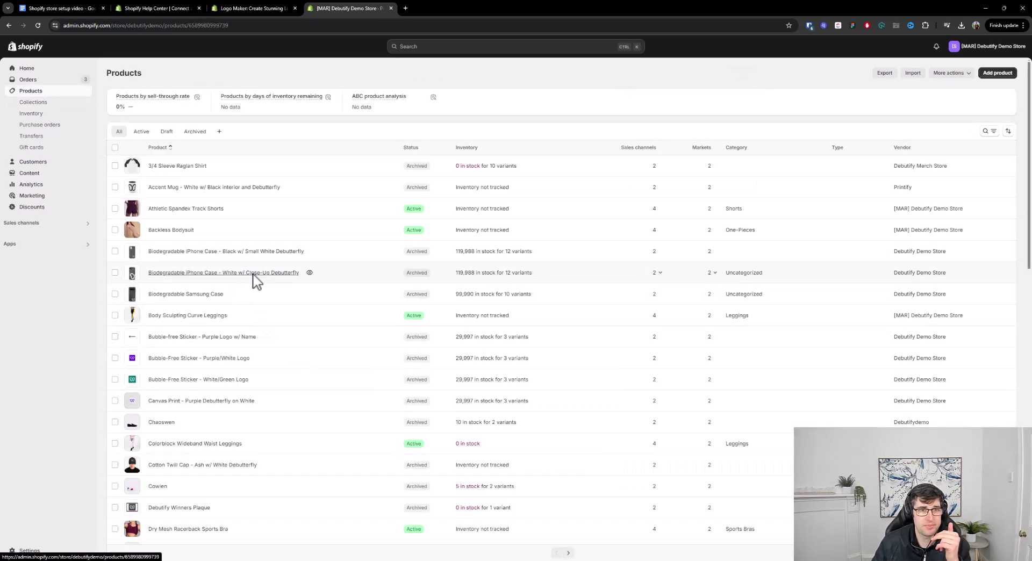
{"action": "left_click", "coordinate": [242, 275]}
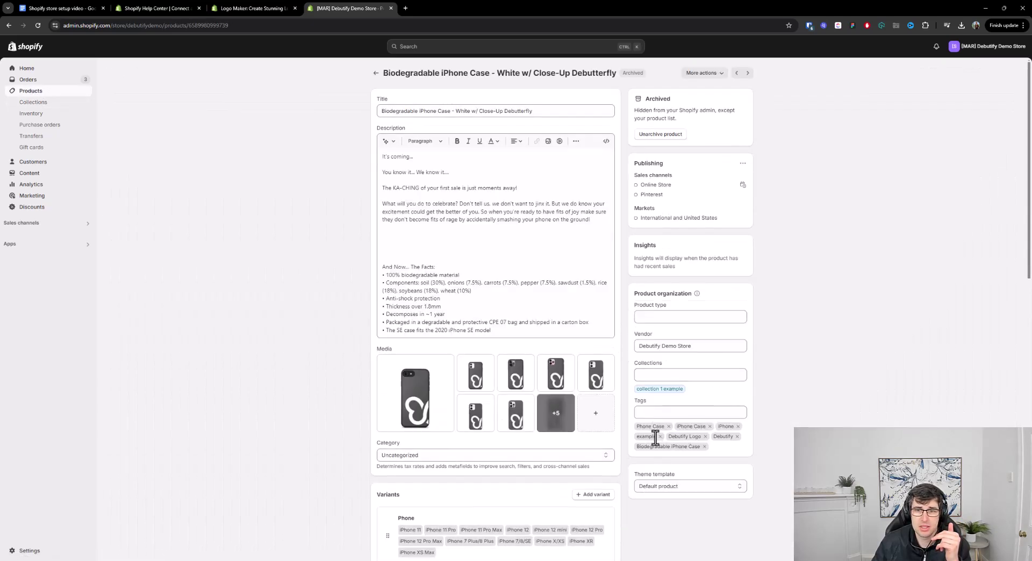
{"action": "left_click", "coordinate": [661, 412]}
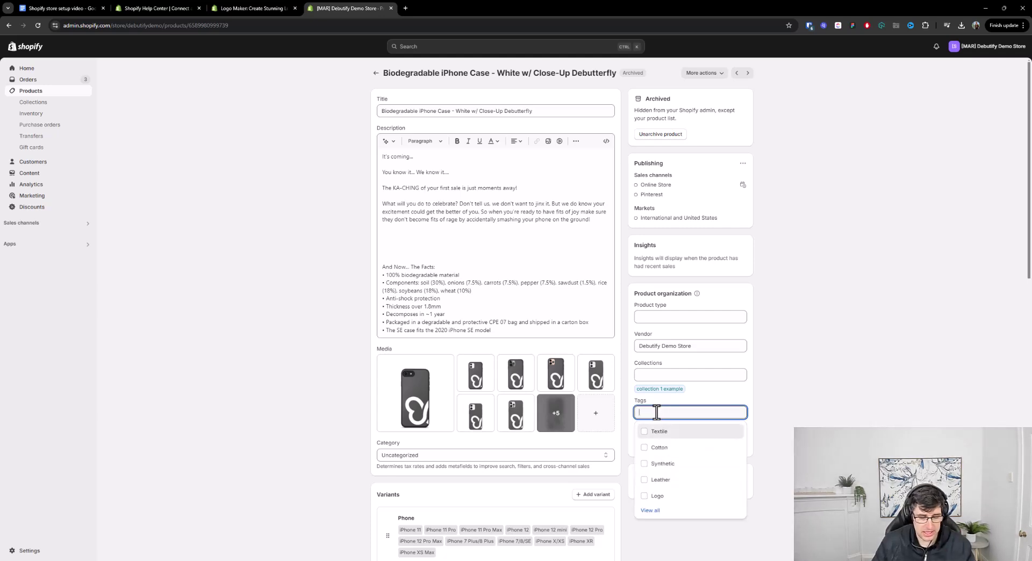
{"action": "type", "text": "ip"}
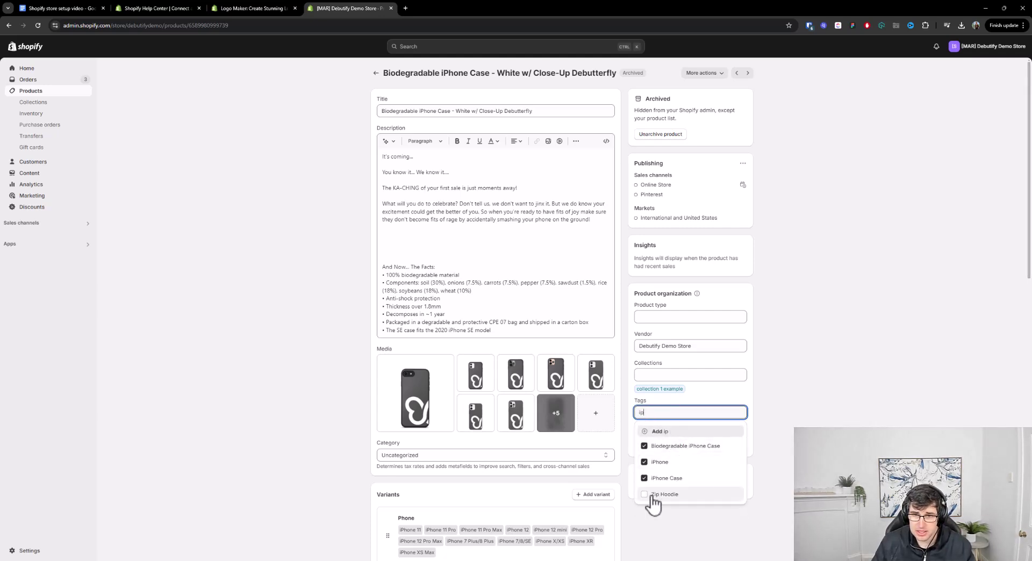
{"action": "key", "text": "Escape"}
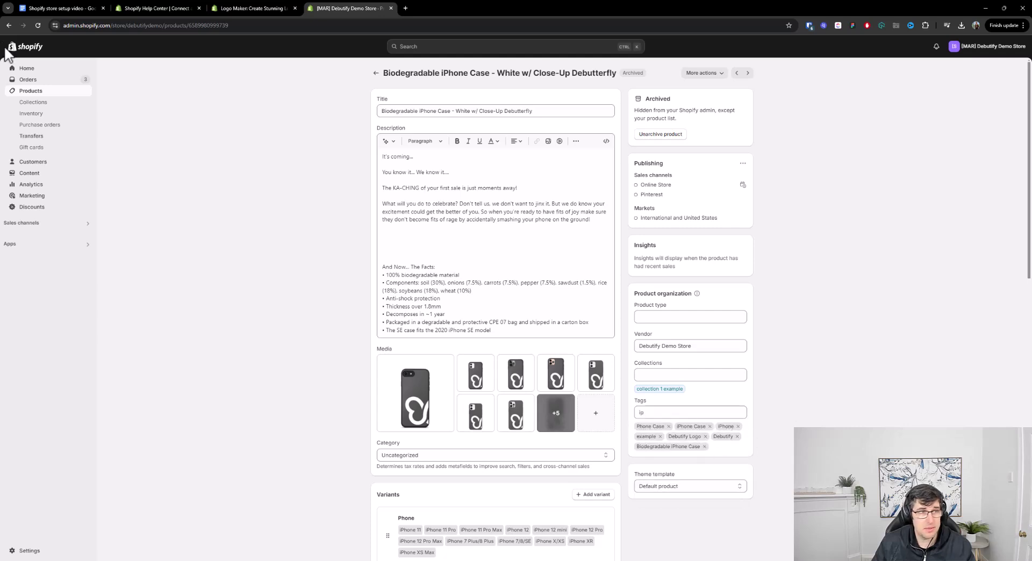
- Reopen "collection 1 example", check its product sort options and show its archived products
{"action": "left_click", "coordinate": [38, 102]}
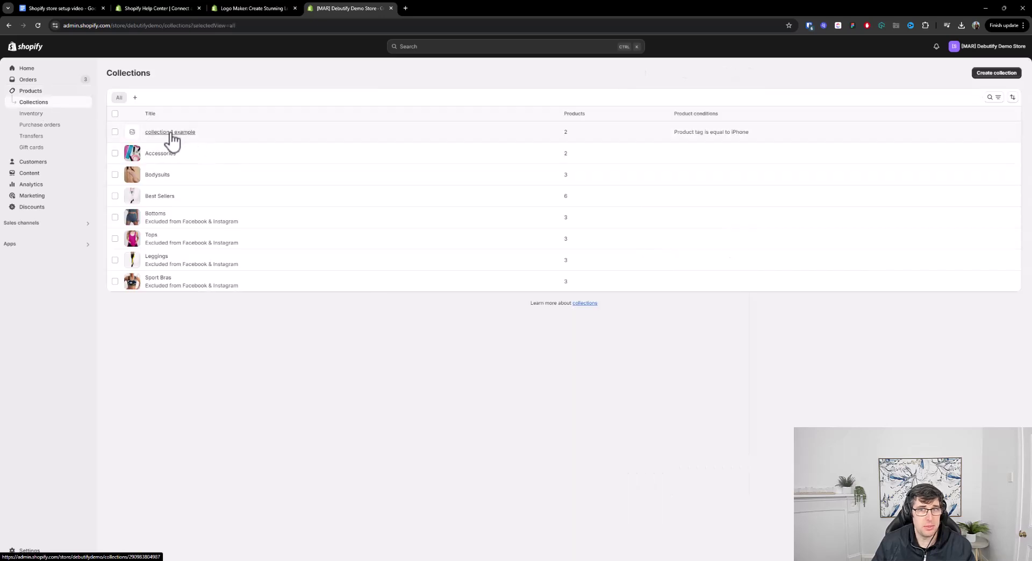
{"action": "left_click", "coordinate": [168, 135]}
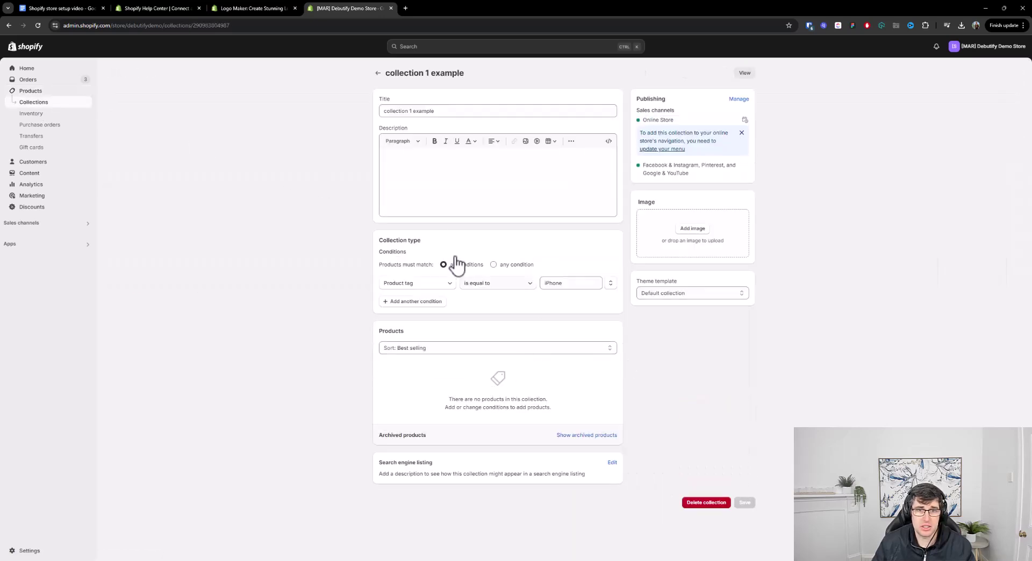
{"action": "left_click", "coordinate": [378, 73]}
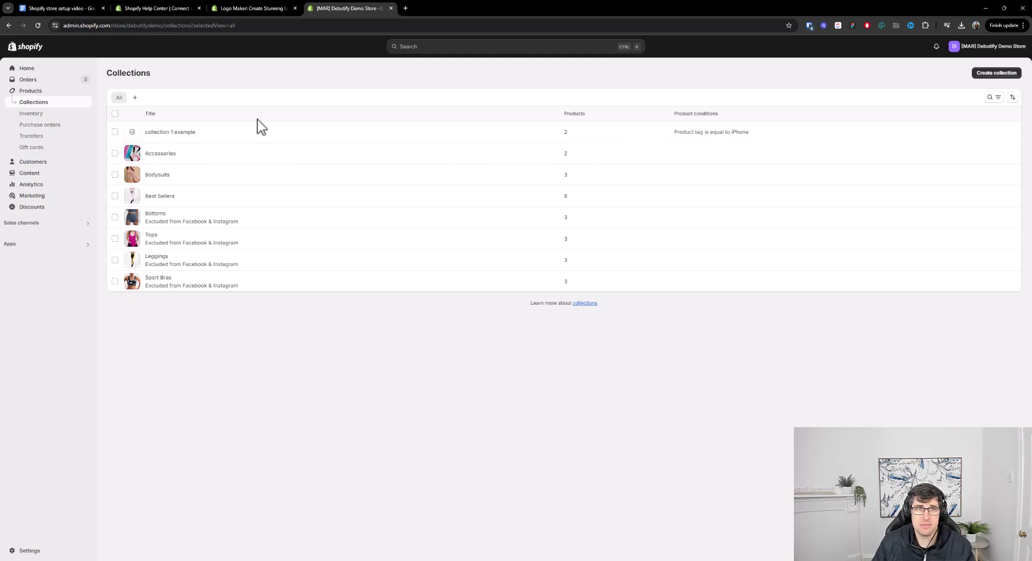
{"action": "left_click", "coordinate": [169, 133]}
{"action": "left_click", "coordinate": [438, 349]}
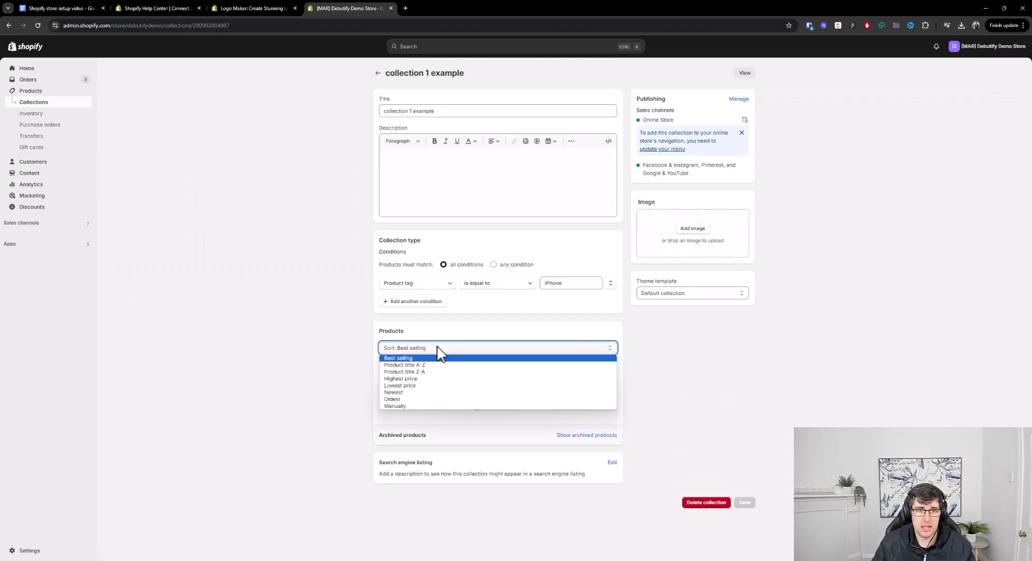
{"action": "left_click", "coordinate": [301, 365]}
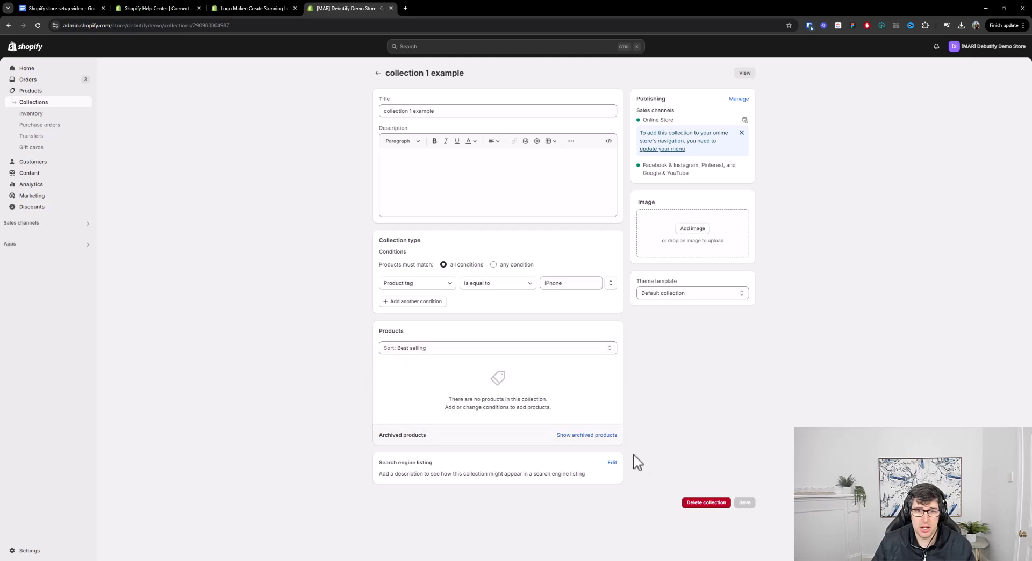
{"action": "left_click", "coordinate": [592, 436]}
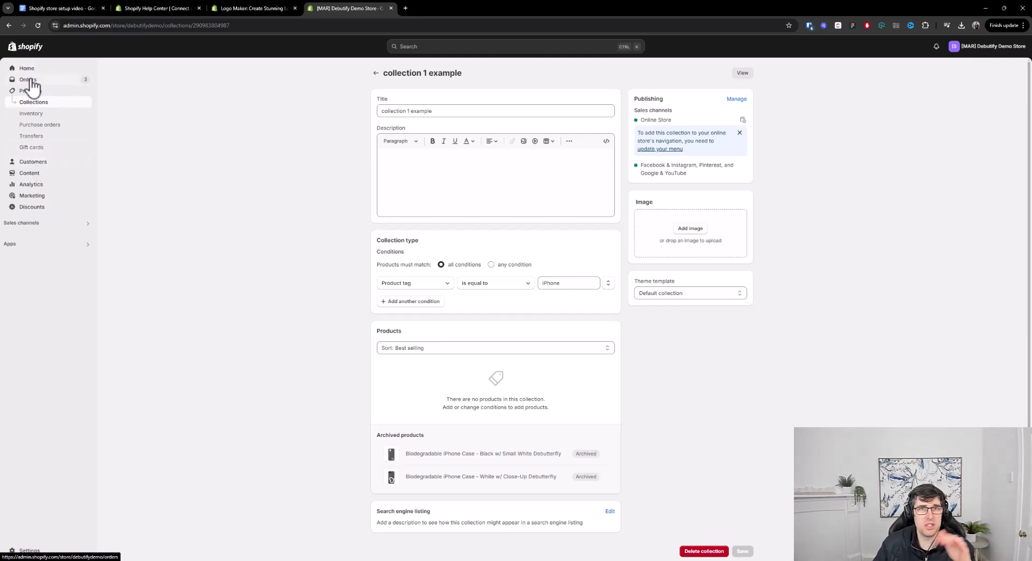
- Look through the store's Metaobjects and Files content pages and the Analytics dashboard
{"action": "left_click", "coordinate": [31, 173]}
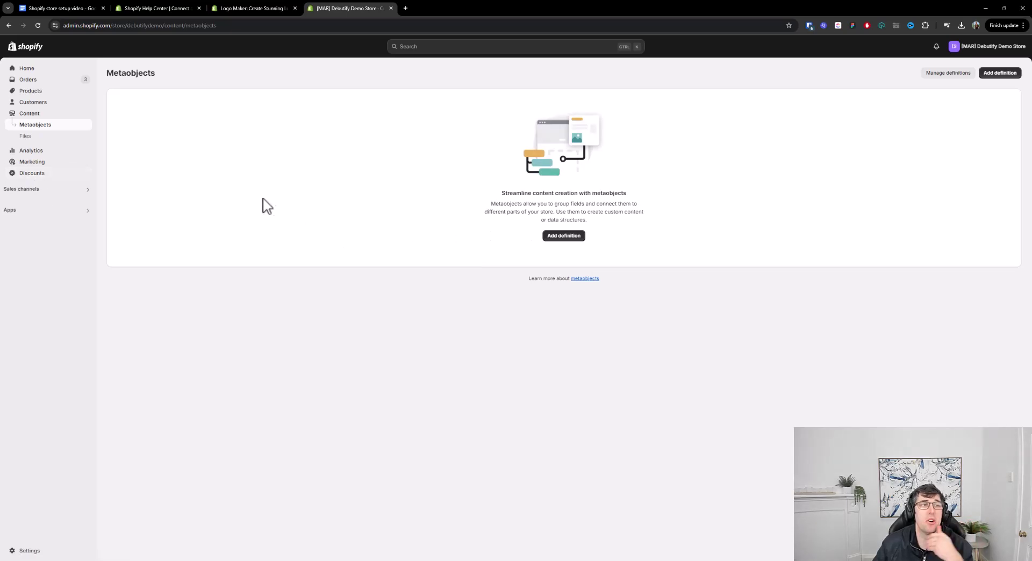
{"action": "left_click", "coordinate": [27, 137]}
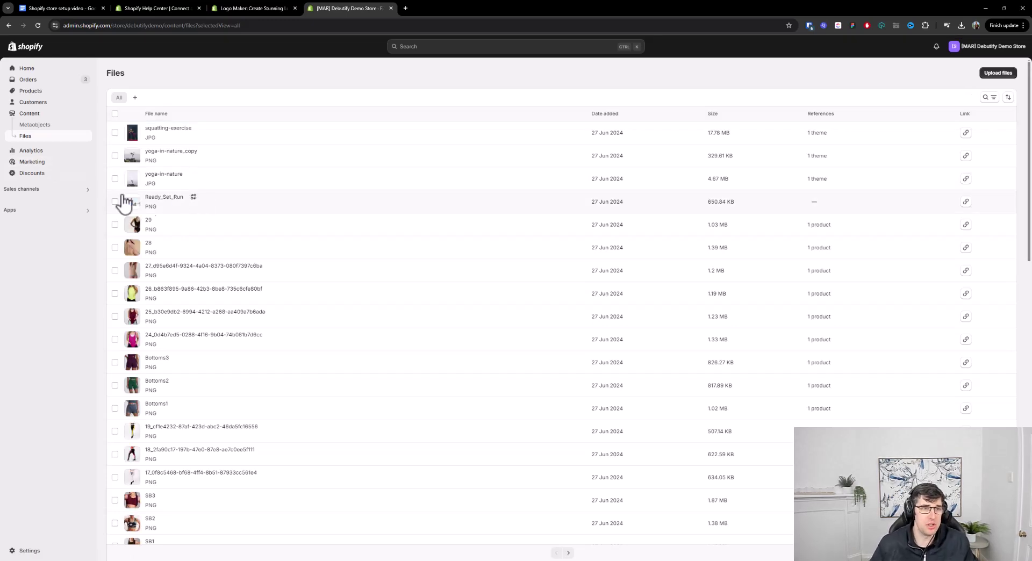
{"action": "left_click", "coordinate": [31, 150]}
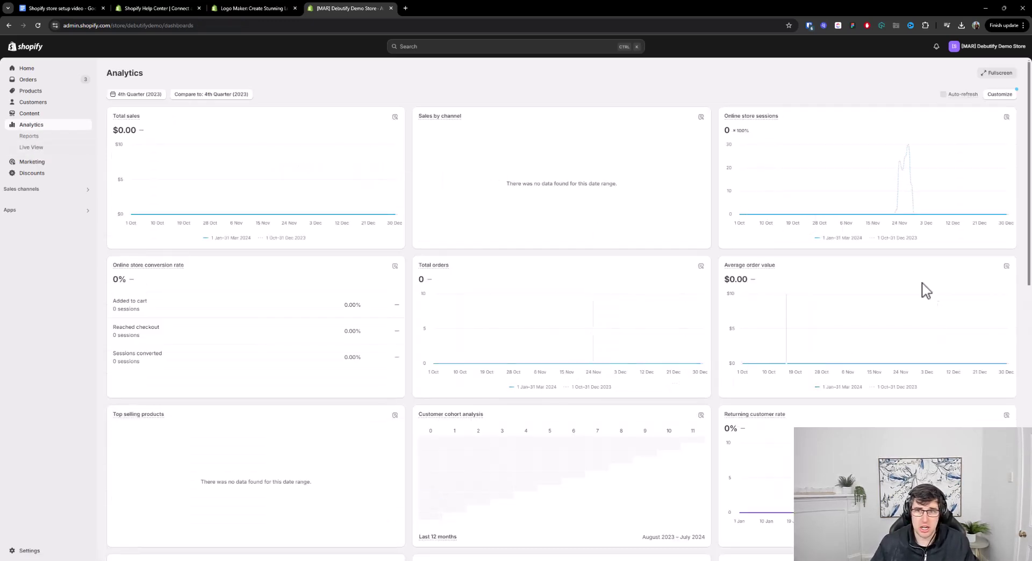
{"action": "scroll", "coordinate": [542, 183], "scroll_direction": "down", "scroll_amount": 4}
{"action": "scroll", "coordinate": [299, 553], "scroll_direction": "up", "scroll_amount": 3}
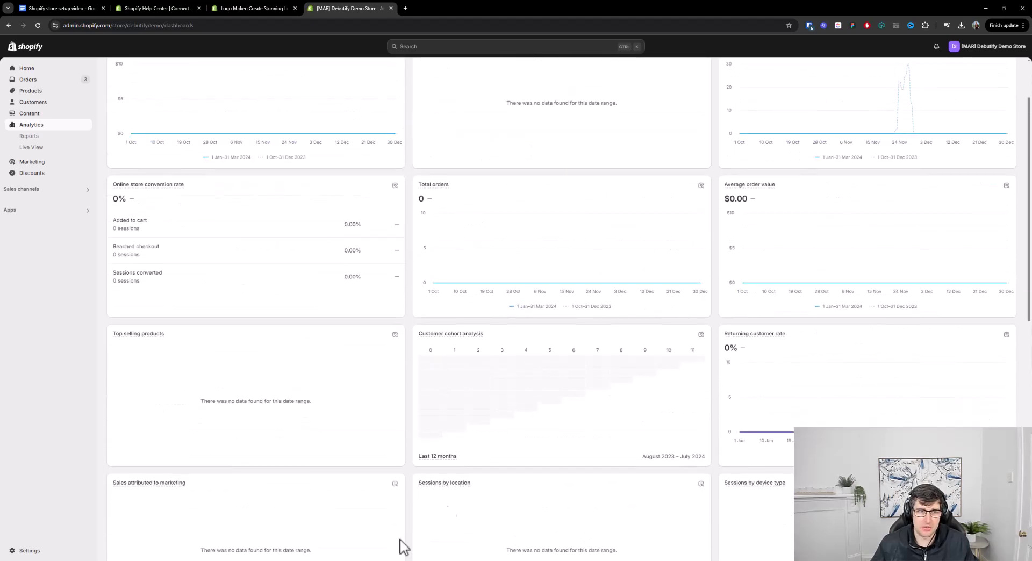
{"action": "scroll", "coordinate": [435, 325], "scroll_direction": "up", "scroll_amount": 2}
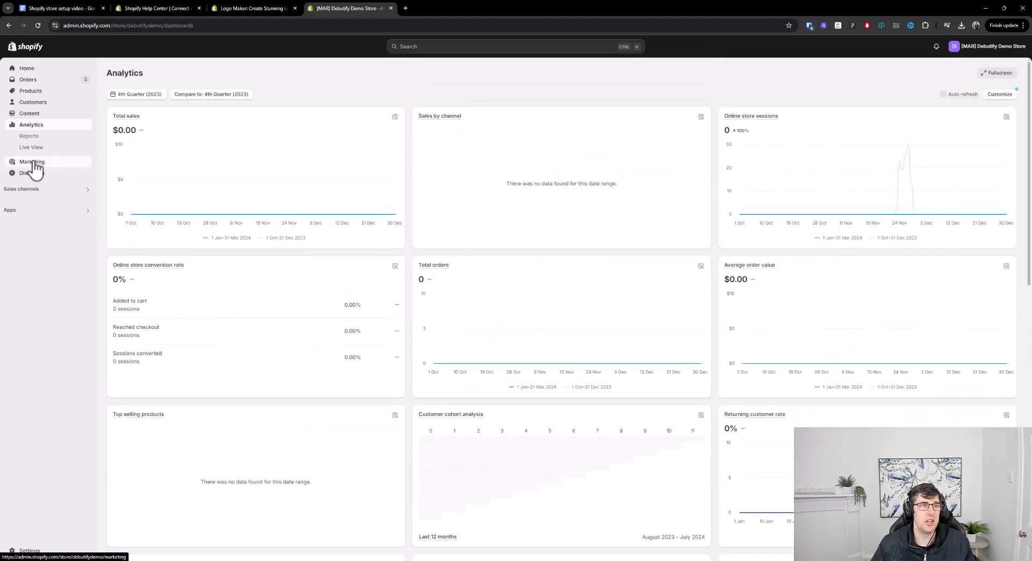
- View the Marketing and Discounts pages and the lists of installed sales channels and apps
{"action": "left_click", "coordinate": [32, 161]}
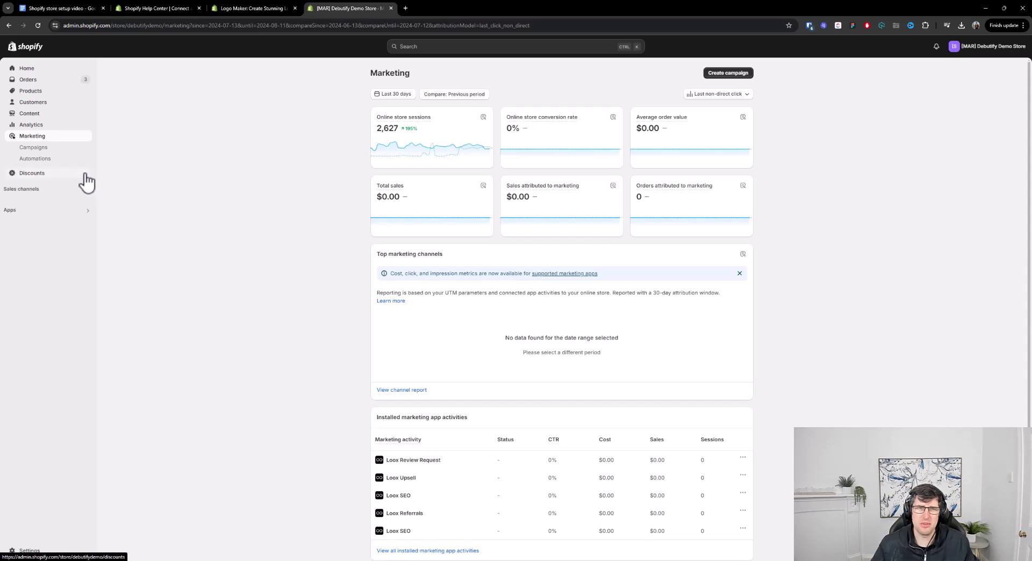
{"action": "left_click", "coordinate": [32, 173]}
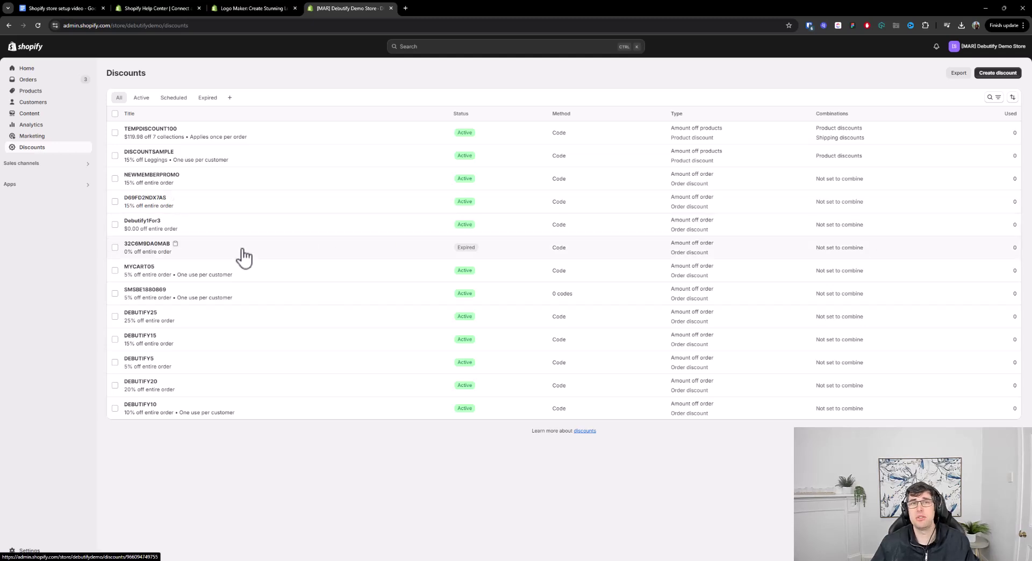
{"action": "left_click", "coordinate": [39, 163]}
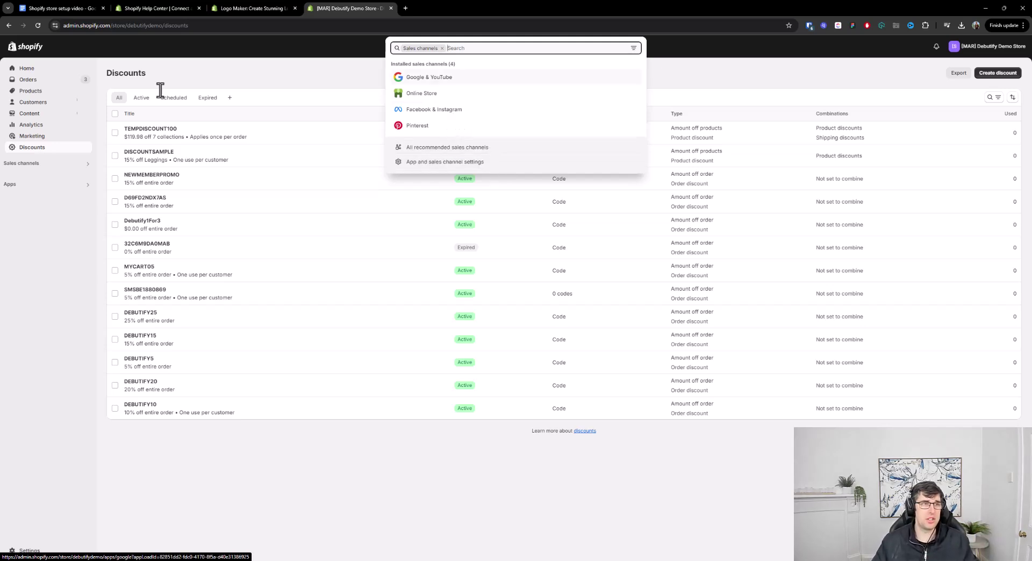
{"action": "left_click", "coordinate": [19, 186]}
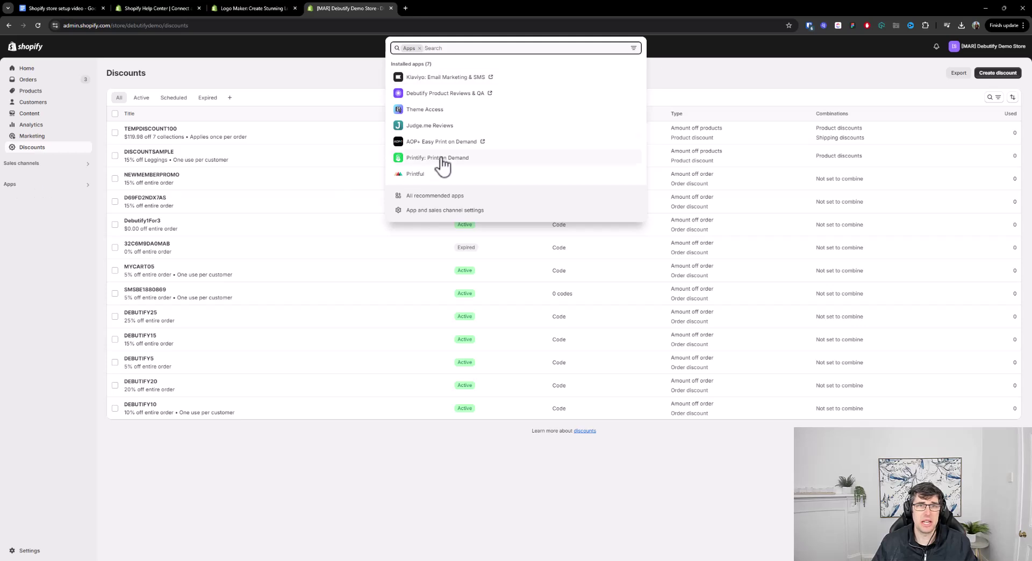
{"action": "left_click", "coordinate": [478, 512]}
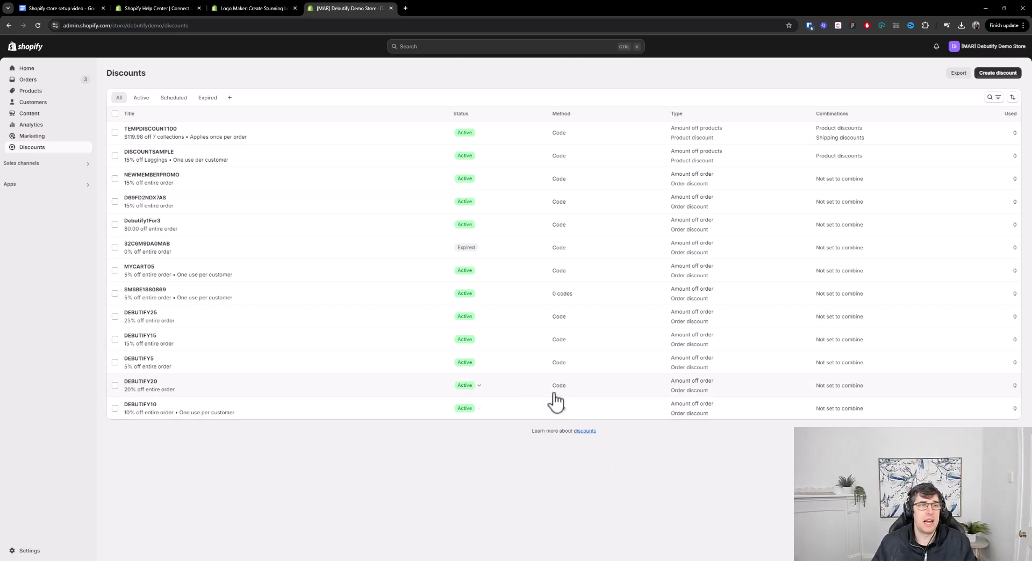
- Open the store settings and view the plan and billing details
{"action": "left_click", "coordinate": [28, 556]}
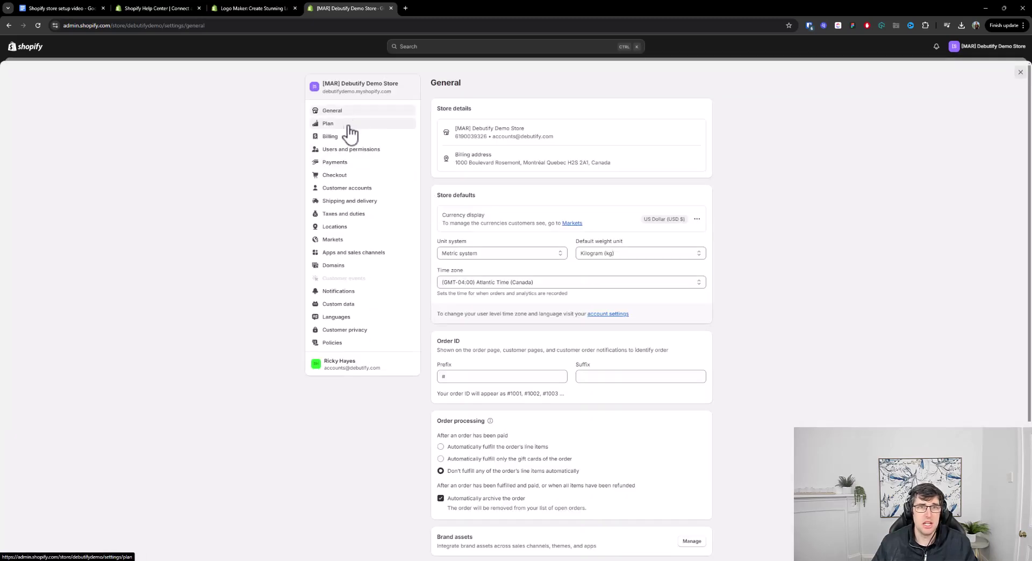
{"action": "left_click", "coordinate": [336, 128]}
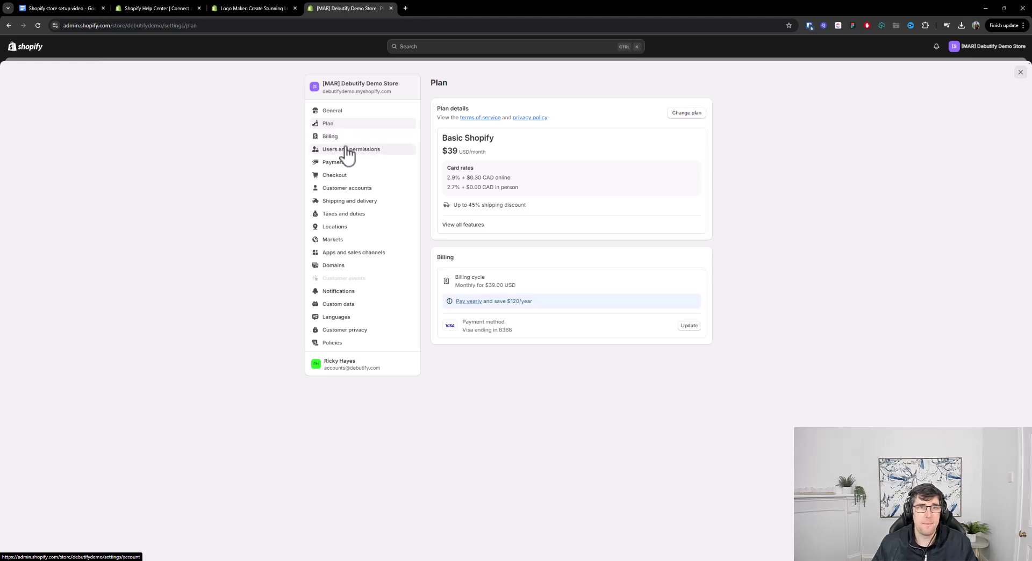
- View the users and permissions settings, and search for "afterpay" by provider among the additional payment methods
{"action": "left_click", "coordinate": [347, 150]}
{"action": "left_click", "coordinate": [334, 167]}
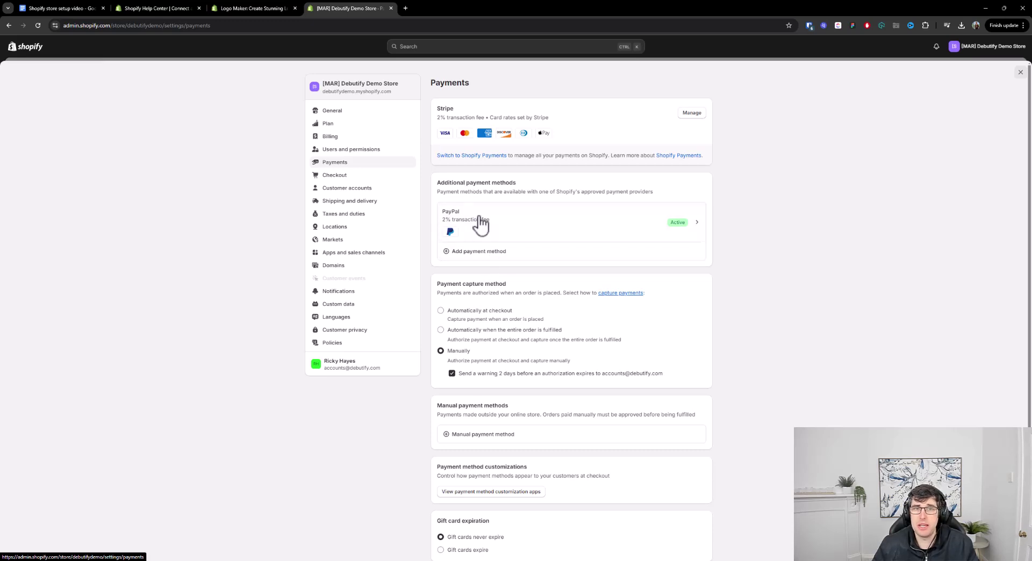
{"action": "left_click", "coordinate": [499, 252]}
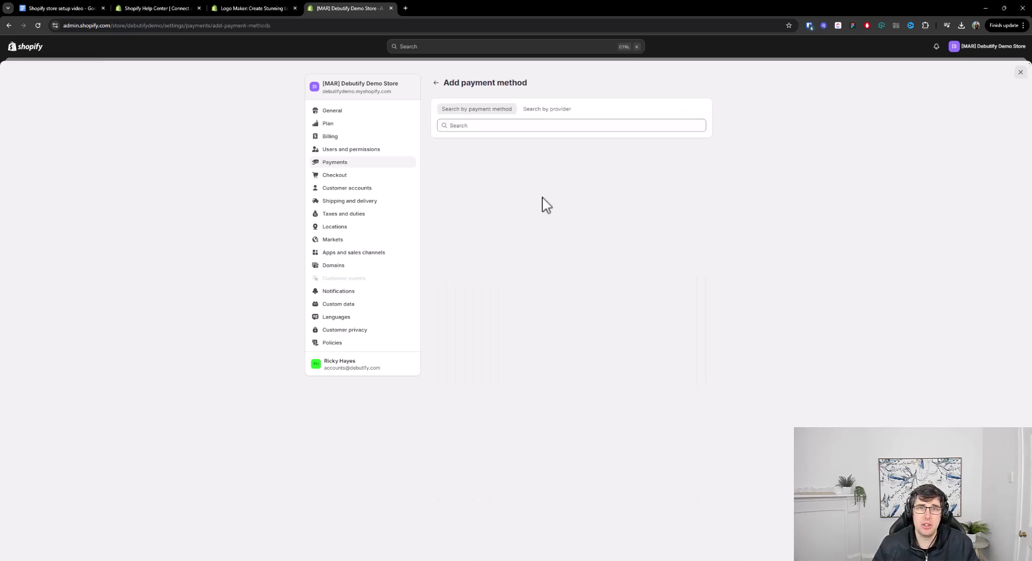
{"action": "left_click", "coordinate": [553, 111]}
{"action": "left_click", "coordinate": [493, 124]}
{"action": "type", "text": "afterpay"}
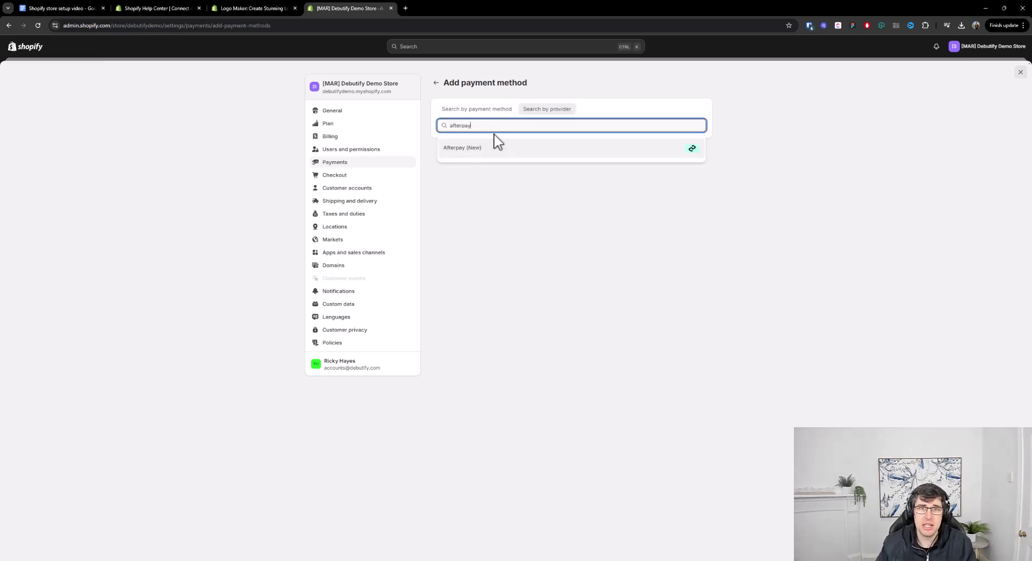
{"action": "left_click", "coordinate": [437, 83]}
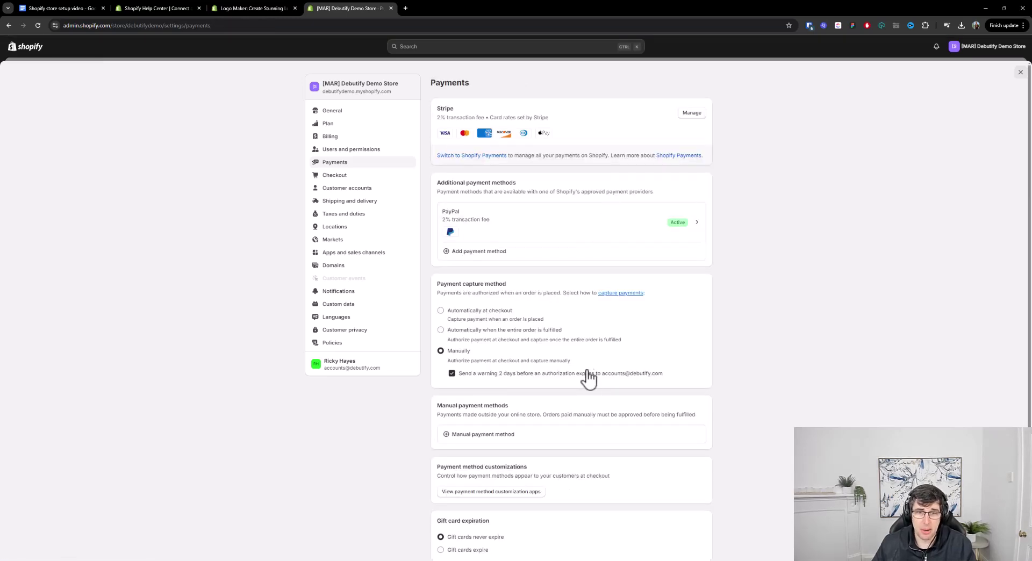
- Review the payment capture, manual payment, gift card expiration and Apple wallet pass options in the payment settings
{"action": "scroll", "coordinate": [700, 404], "scroll_direction": "down", "scroll_amount": 1}
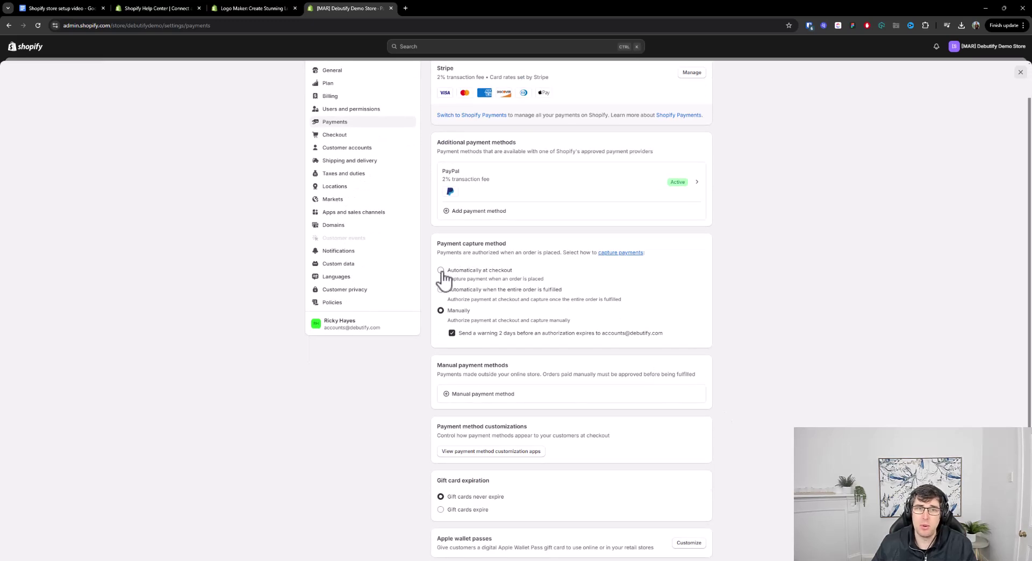
{"action": "scroll", "coordinate": [444, 283], "scroll_direction": "down", "scroll_amount": 2}
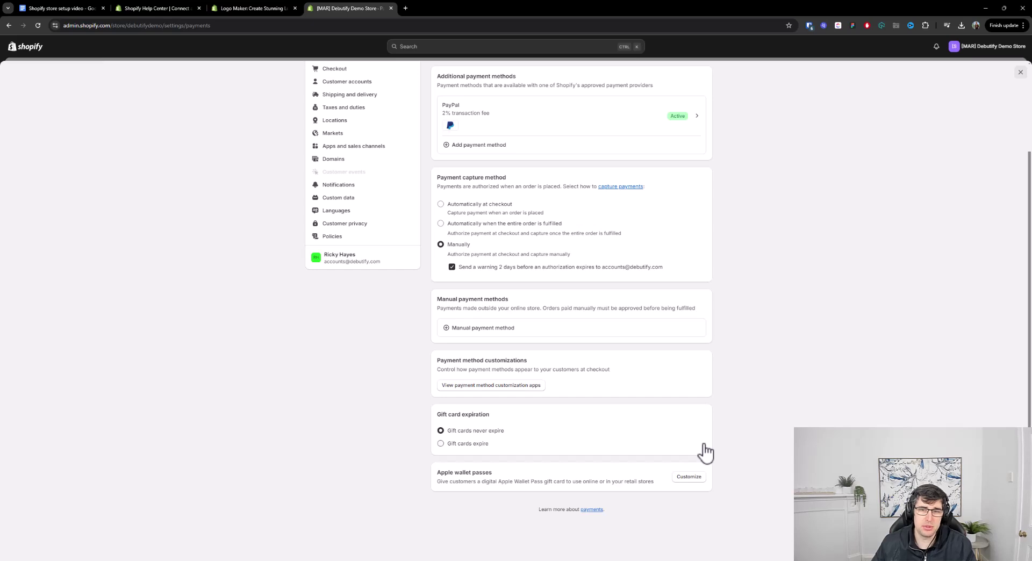
{"action": "scroll", "coordinate": [699, 446], "scroll_direction": "up", "scroll_amount": 3}
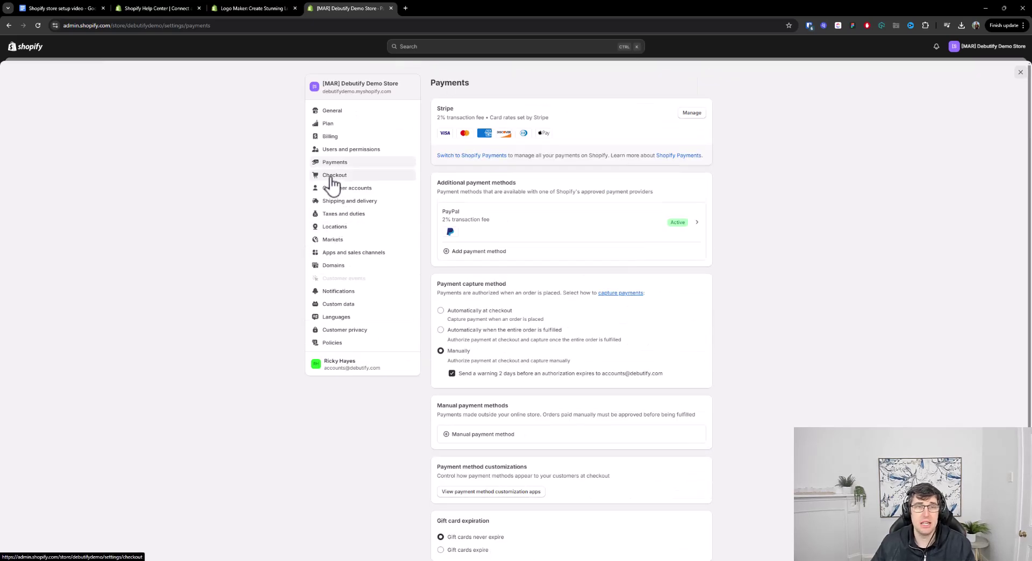
- Make the shipping address phone number optional in the checkout settings and save the change
{"action": "left_click", "coordinate": [332, 178]}
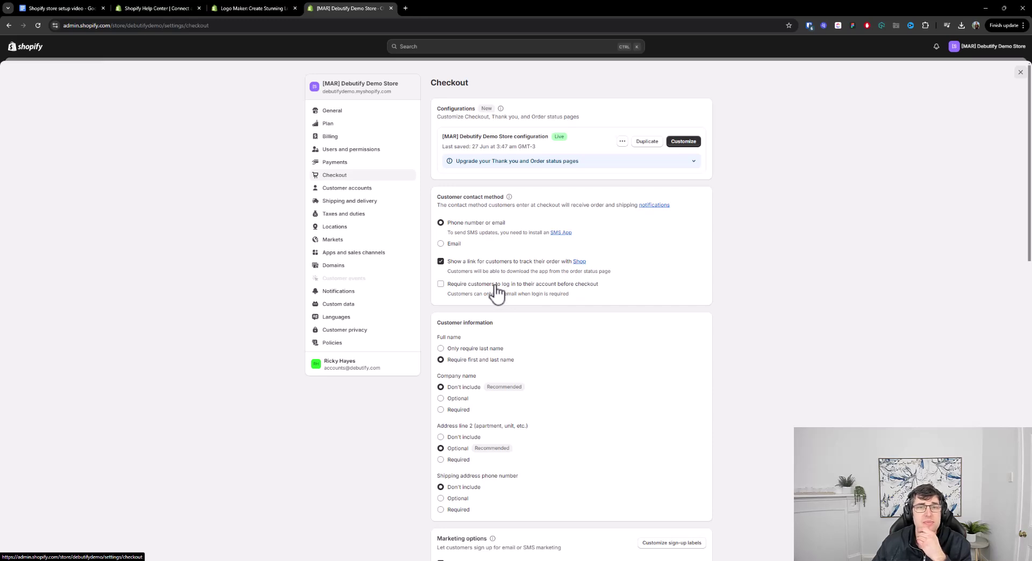
{"action": "scroll", "coordinate": [494, 290], "scroll_direction": "down", "scroll_amount": 1}
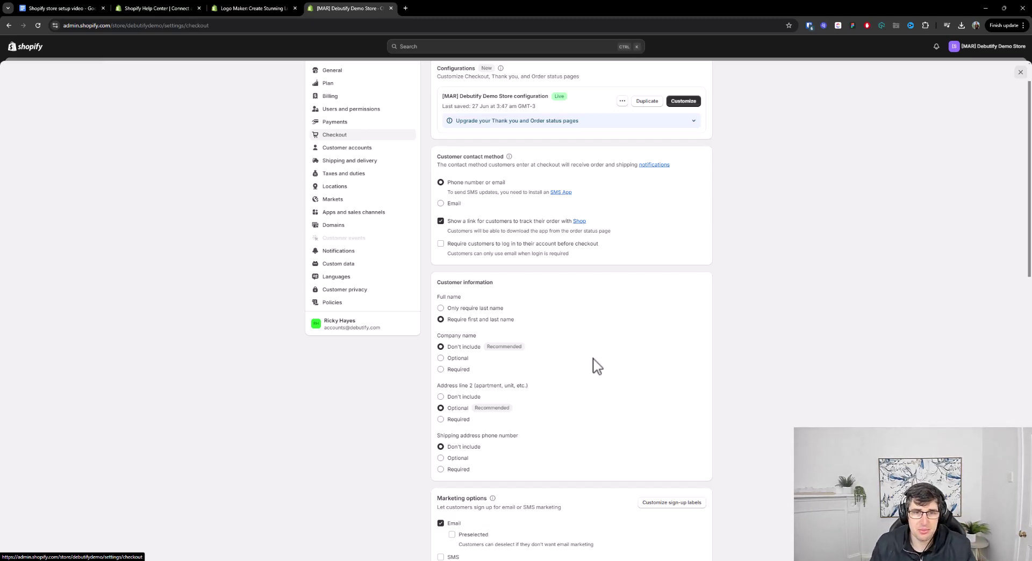
{"action": "scroll", "coordinate": [597, 366], "scroll_direction": "down", "scroll_amount": 1}
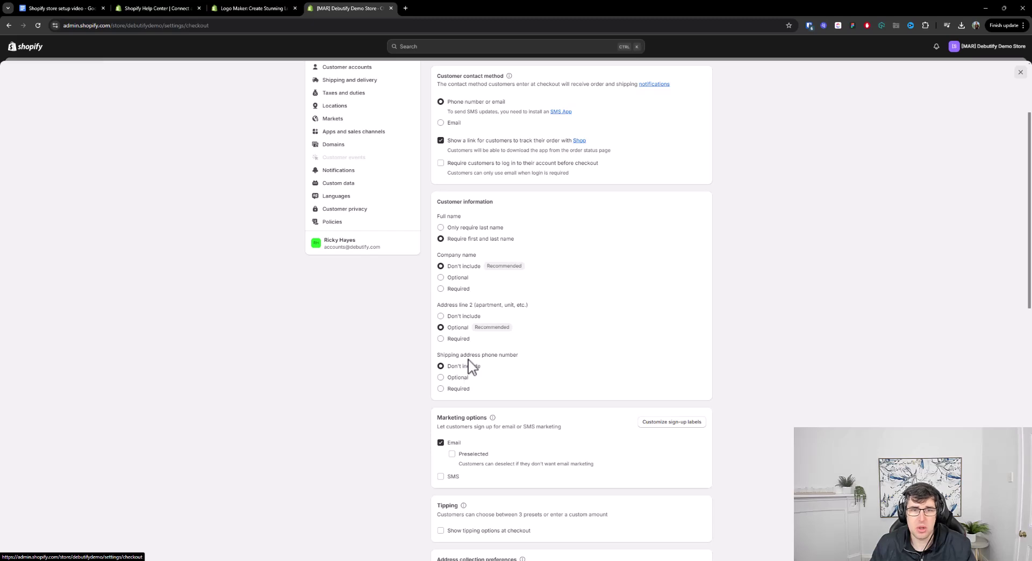
{"action": "left_click", "coordinate": [440, 378]}
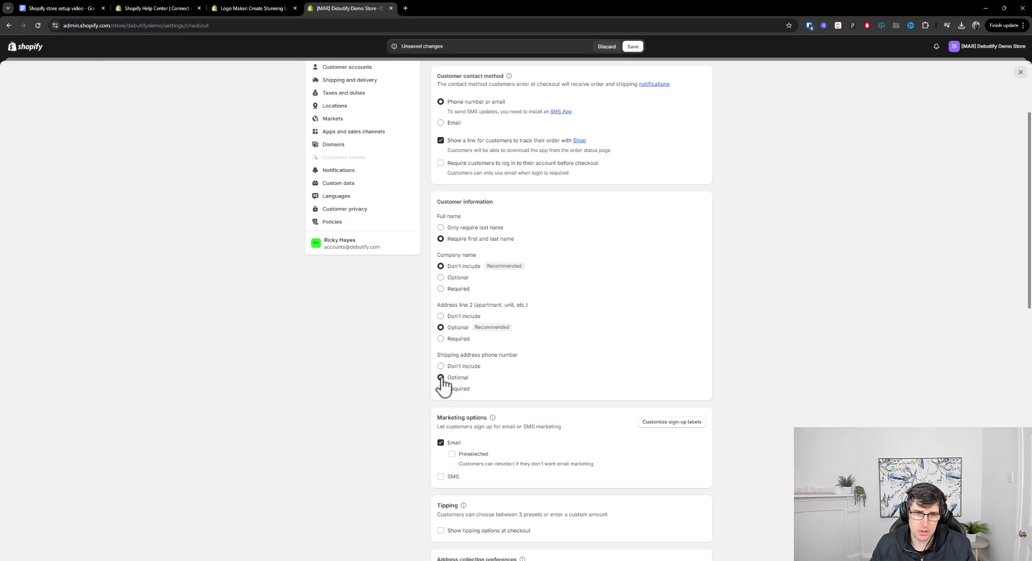
{"action": "left_click", "coordinate": [632, 47]}
- Preselect email marketing and enable SMS marketing sign-up at checkout, save, and dismiss the SMS consent notice
{"action": "scroll", "coordinate": [763, 323], "scroll_direction": "down", "scroll_amount": 2}
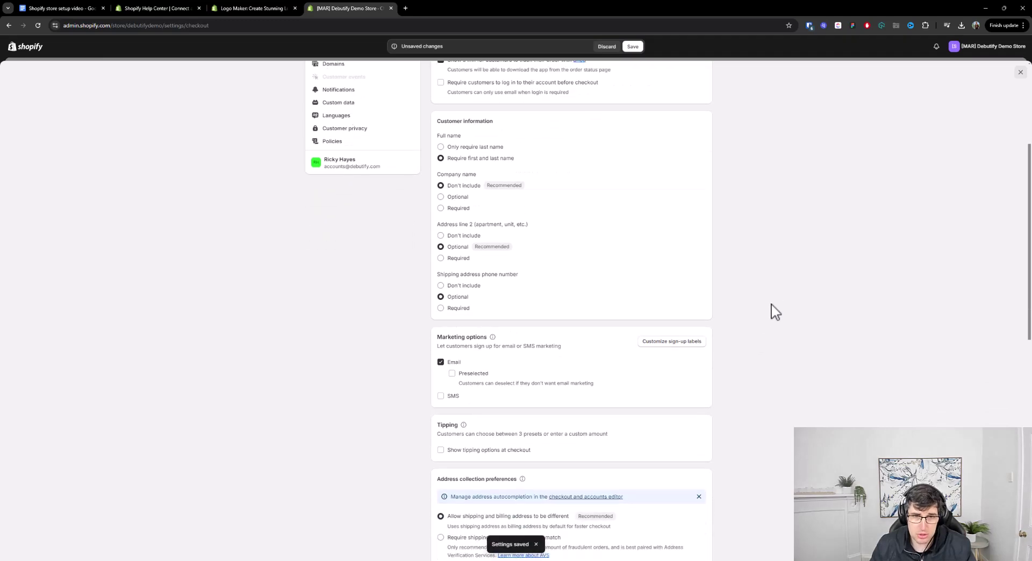
{"action": "left_click", "coordinate": [451, 373]}
{"action": "left_click", "coordinate": [441, 395]}
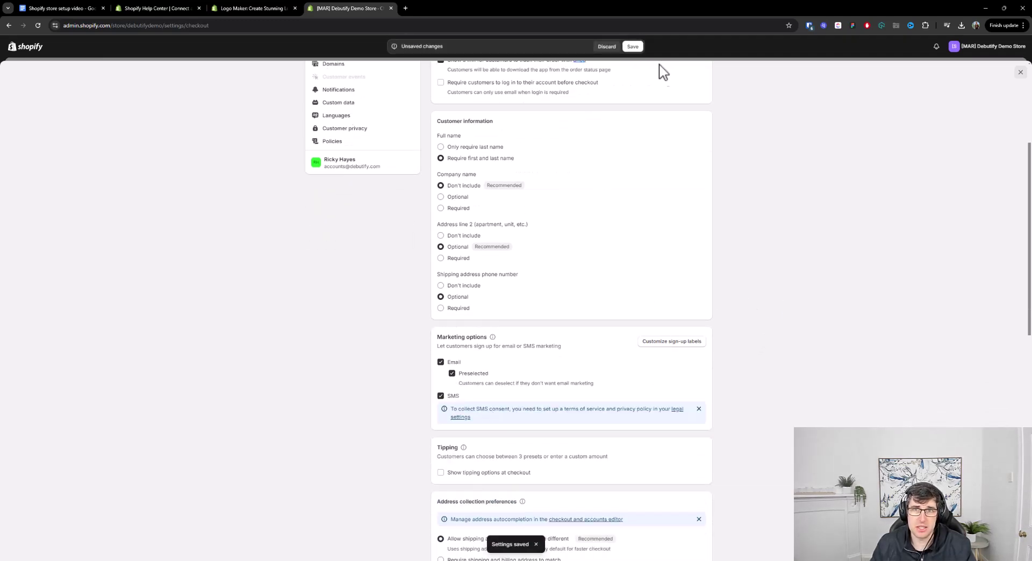
{"action": "scroll", "coordinate": [802, 376], "scroll_direction": "down", "scroll_amount": 4}
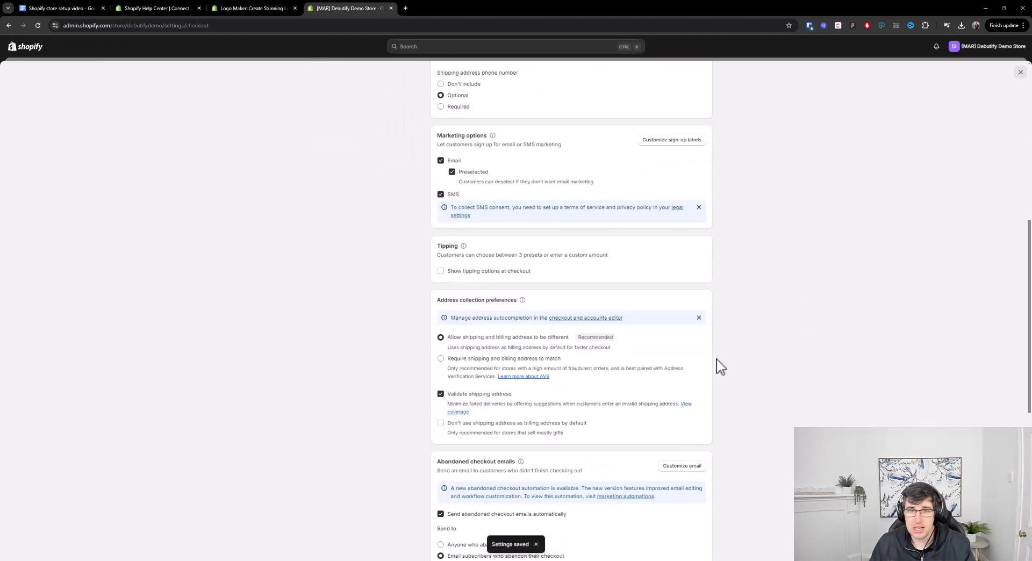
{"action": "left_click", "coordinate": [698, 207]}
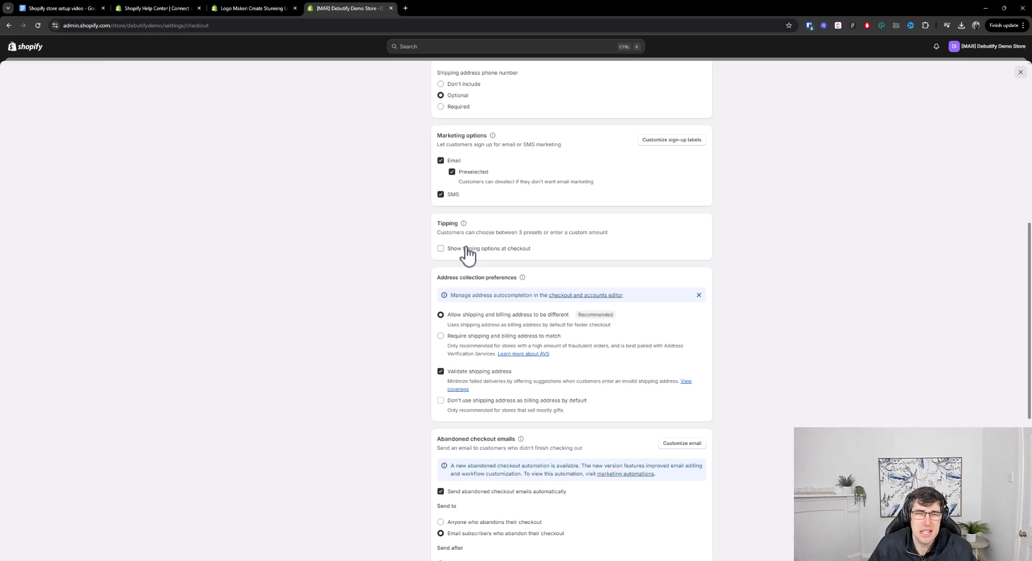
- Review the checkout's address collection, abandoned checkout email, additional scripts, language and rules settings
{"action": "scroll", "coordinate": [608, 315], "scroll_direction": "down", "scroll_amount": 2}
{"action": "scroll", "coordinate": [571, 281], "scroll_direction": "down", "scroll_amount": 1}
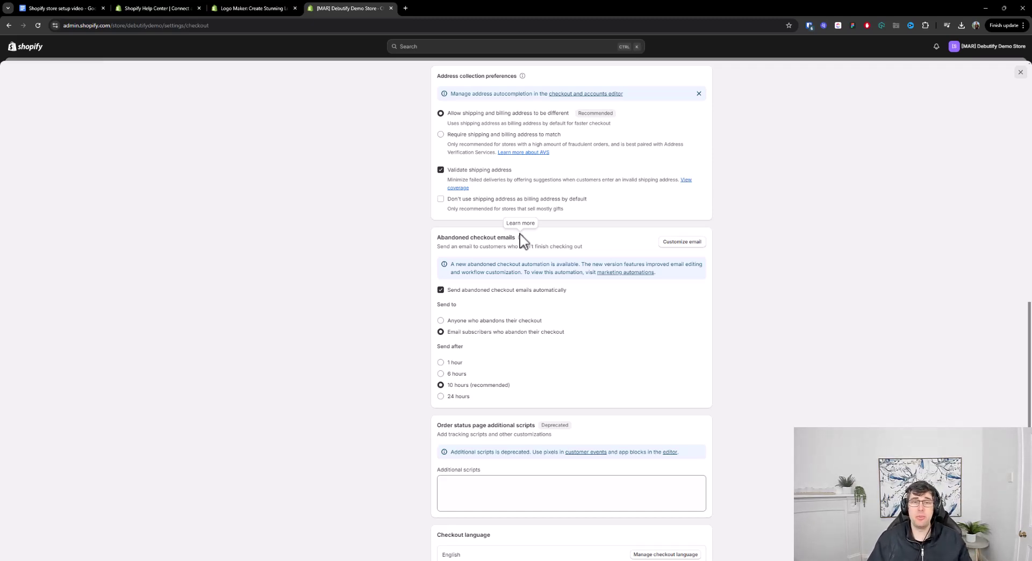
{"action": "scroll", "coordinate": [535, 253], "scroll_direction": "down", "scroll_amount": 3}
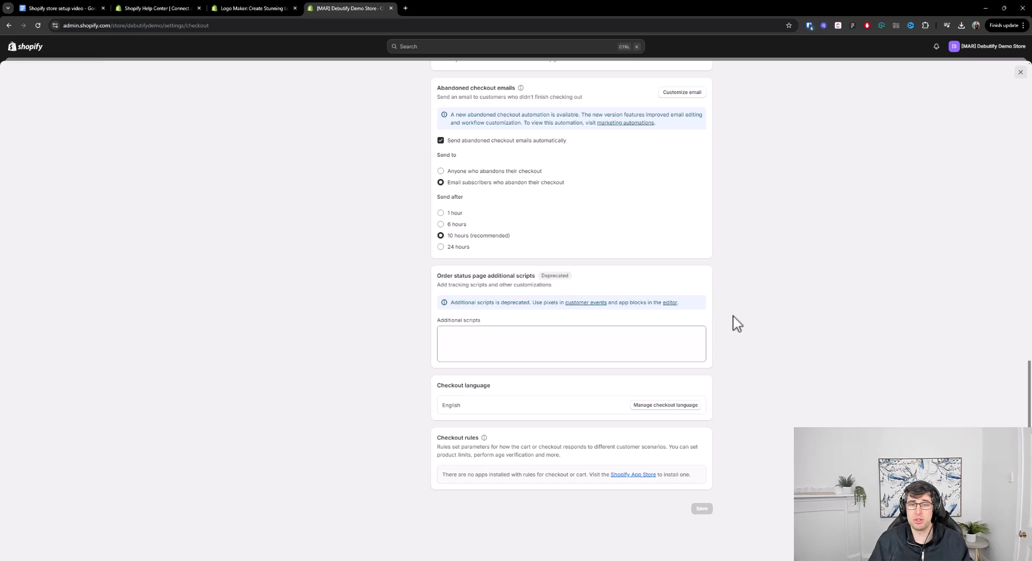
{"action": "scroll", "coordinate": [790, 280], "scroll_direction": "up", "scroll_amount": 15}
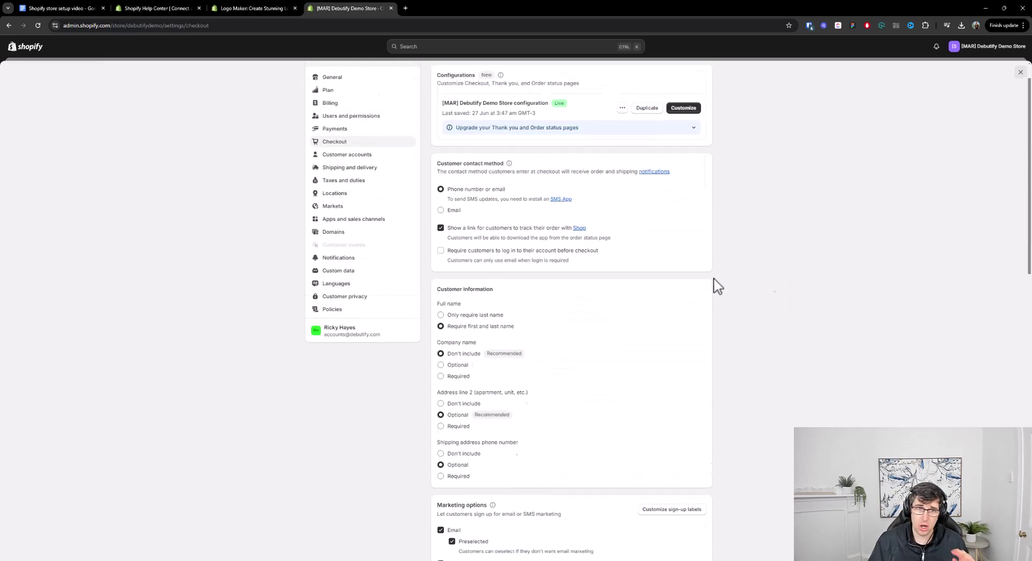
{"action": "scroll", "coordinate": [773, 296], "scroll_direction": "up", "scroll_amount": 1}
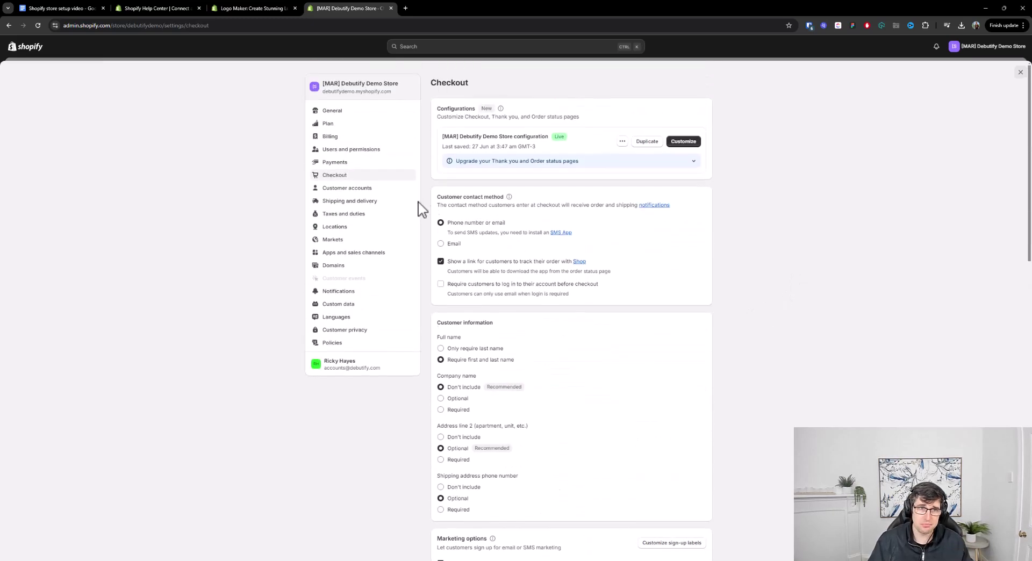
- Look through the shipping and delivery settings, from shipping rates and delivery dates to local delivery, pickup and saved packages
{"action": "left_click", "coordinate": [354, 201]}
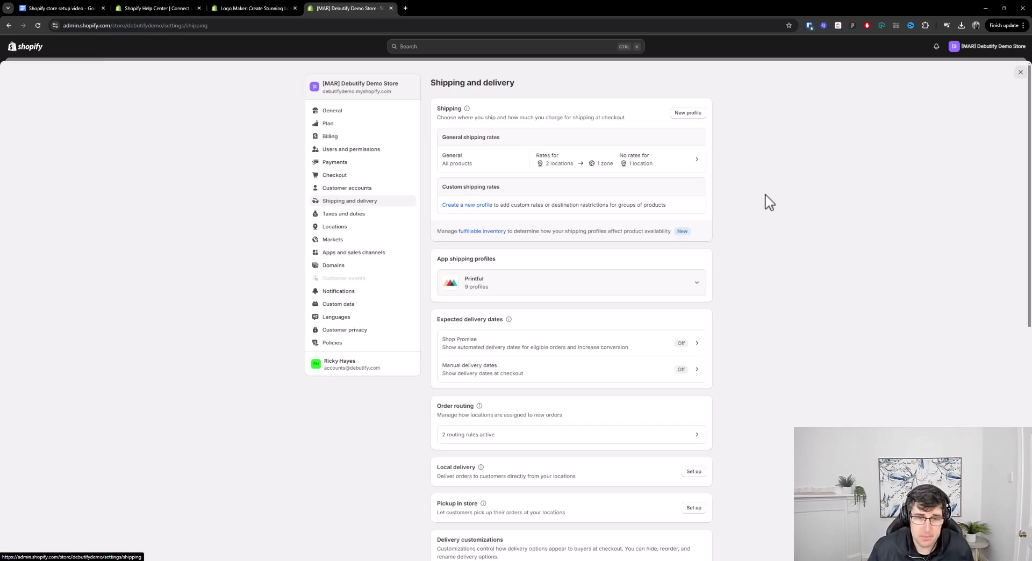
{"action": "scroll", "coordinate": [769, 201], "scroll_direction": "down", "scroll_amount": 2}
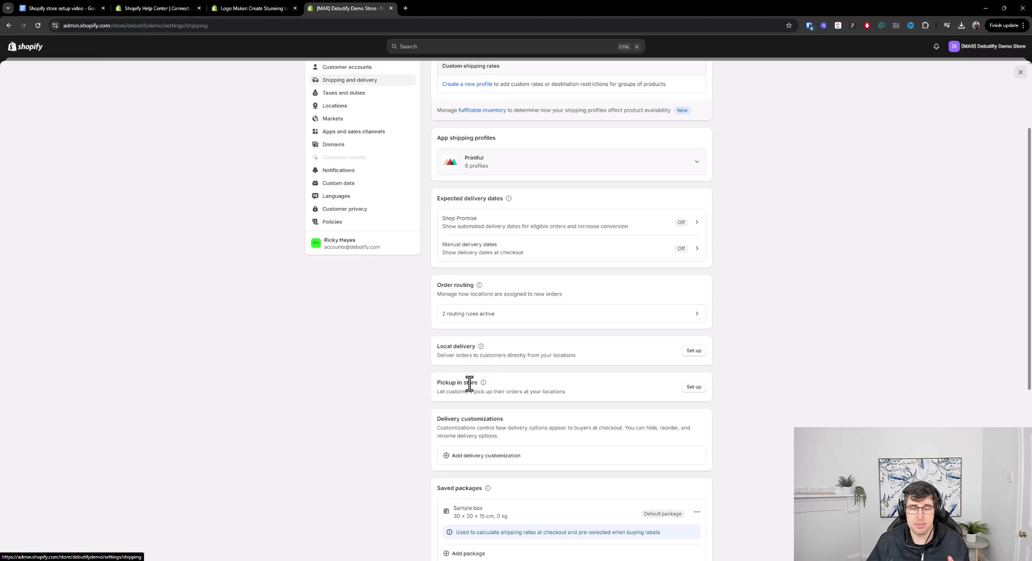
{"action": "scroll", "coordinate": [675, 357], "scroll_direction": "down", "scroll_amount": 1}
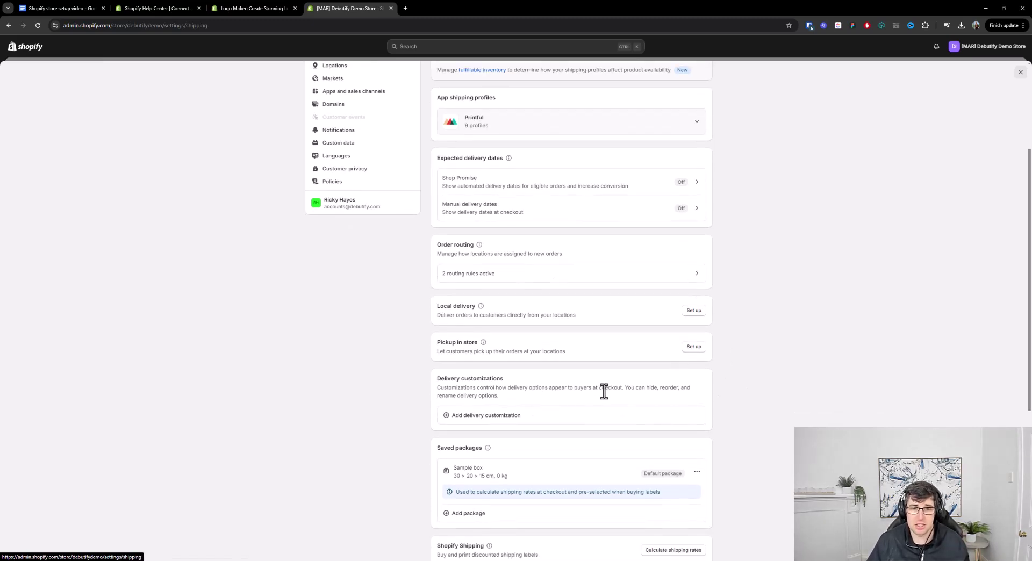
{"action": "scroll", "coordinate": [607, 402], "scroll_direction": "down", "scroll_amount": 2}
{"action": "scroll", "coordinate": [614, 411], "scroll_direction": "up", "scroll_amount": 4}
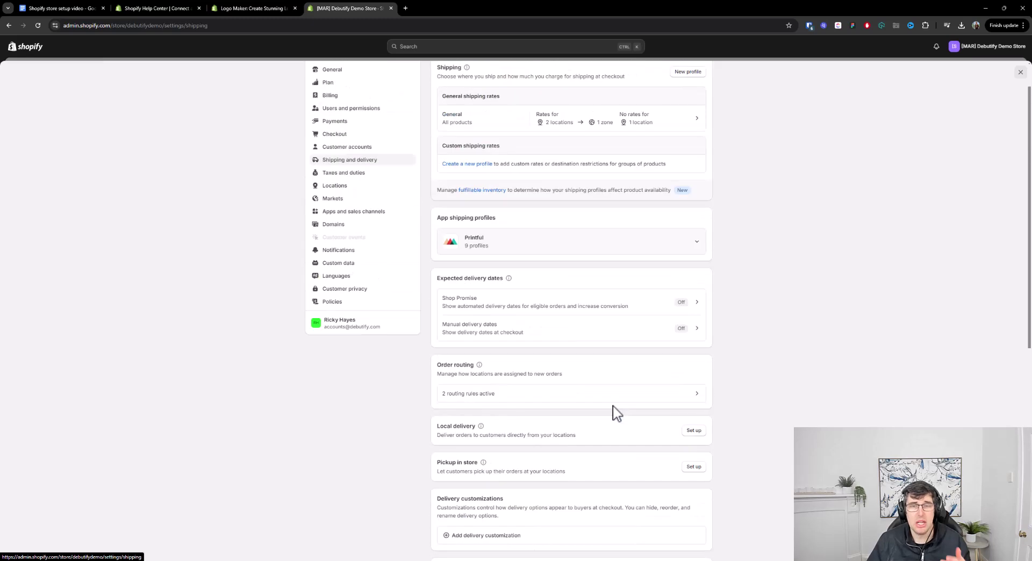
{"action": "scroll", "coordinate": [617, 412], "scroll_direction": "up", "scroll_amount": 1}
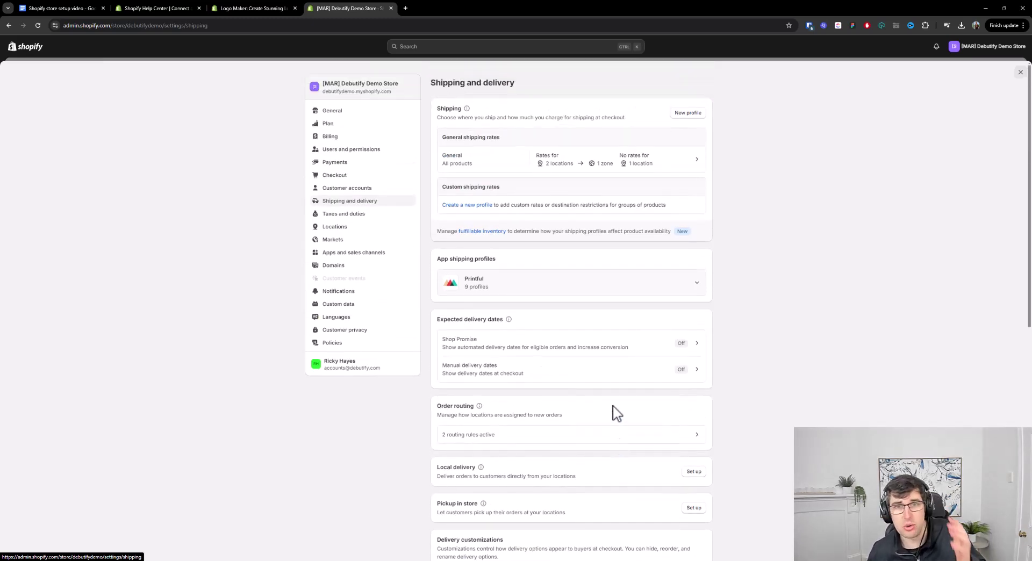
- Start a new shipping profile, add the Athletic Spandex Track Shorts to it and name it "shippign zone"
{"action": "left_click", "coordinate": [685, 114]}
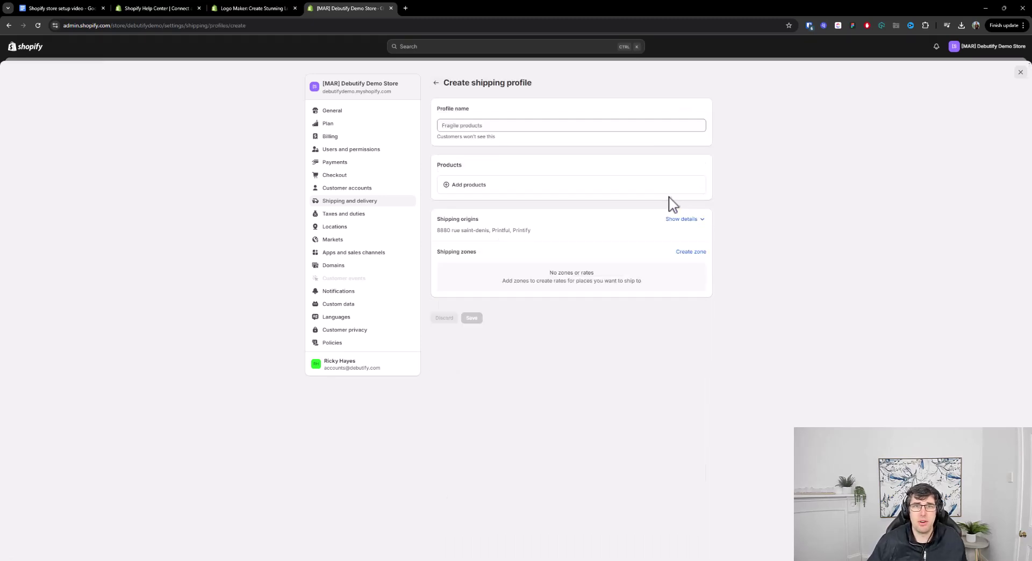
{"action": "left_click", "coordinate": [495, 127]}
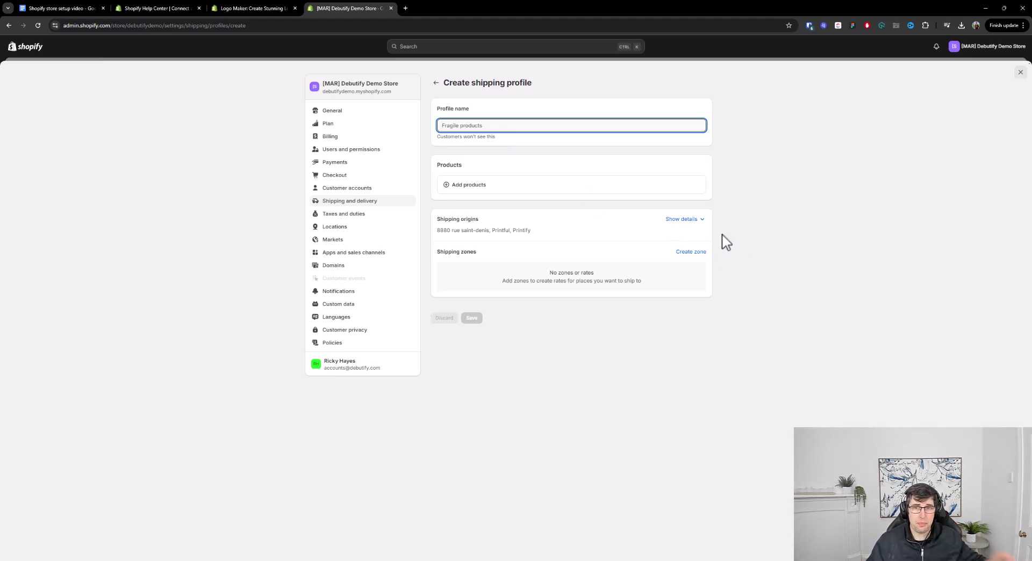
{"action": "left_click", "coordinate": [483, 188]}
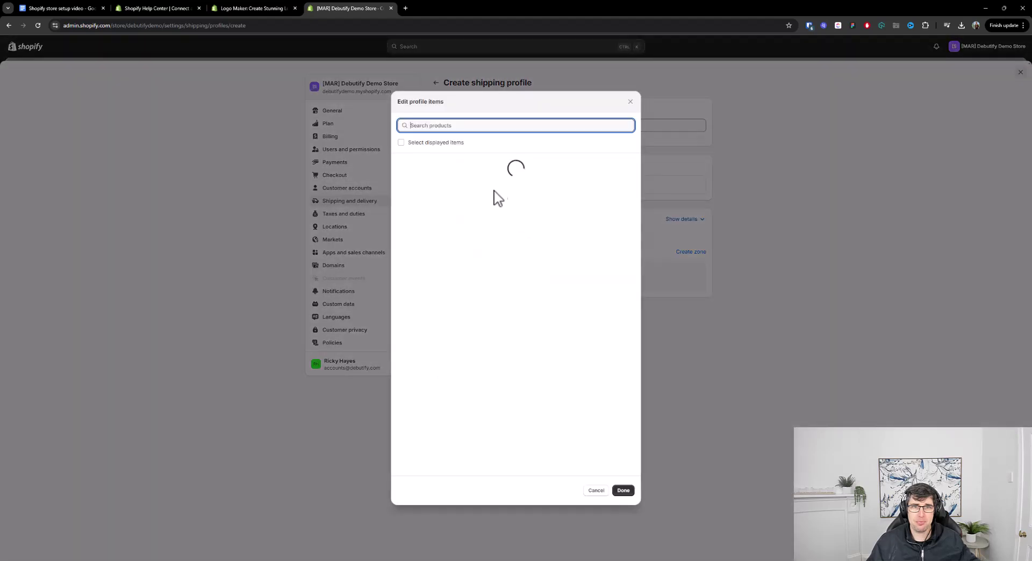
{"action": "left_click", "coordinate": [401, 164]}
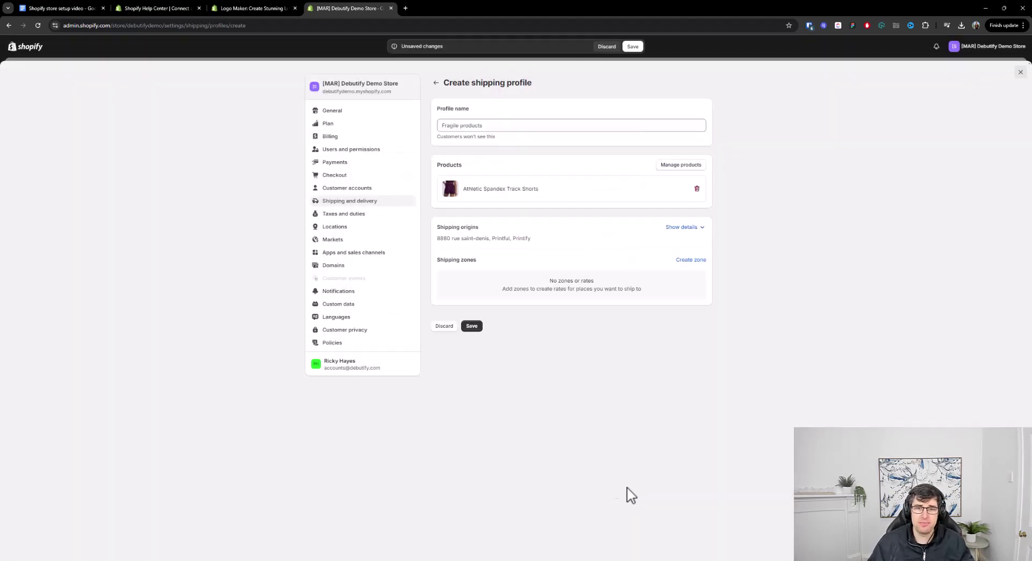
{"action": "left_click", "coordinate": [624, 490]}
{"action": "left_click", "coordinate": [477, 124]}
{"action": "type", "text": "shippign zon"}
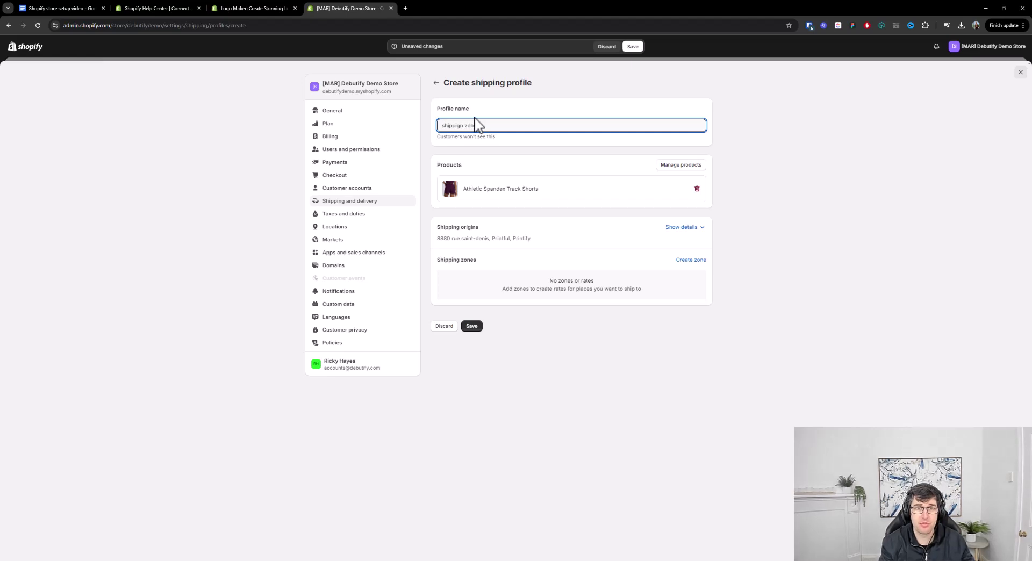
{"action": "type", "text": "e"}
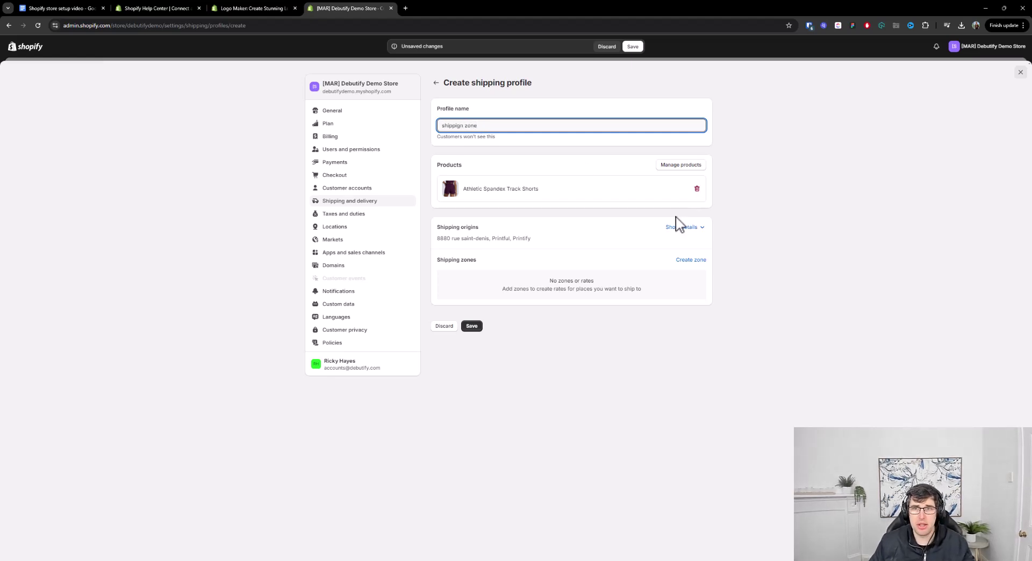
- Create a shipping zone named "united states" in the profile with Samoa as its only destination
{"action": "left_click", "coordinate": [691, 260]}
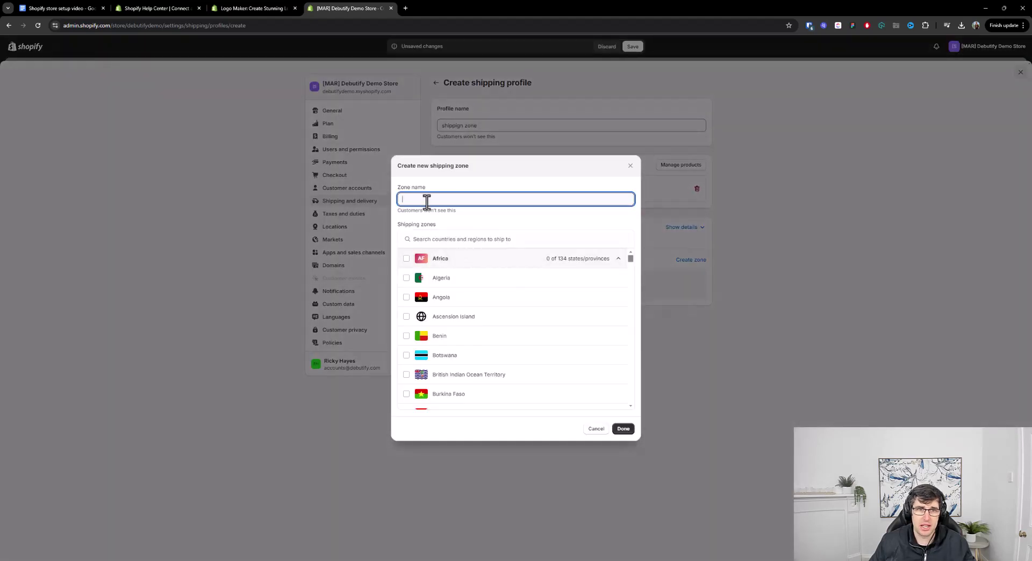
{"action": "type", "text": "united states"}
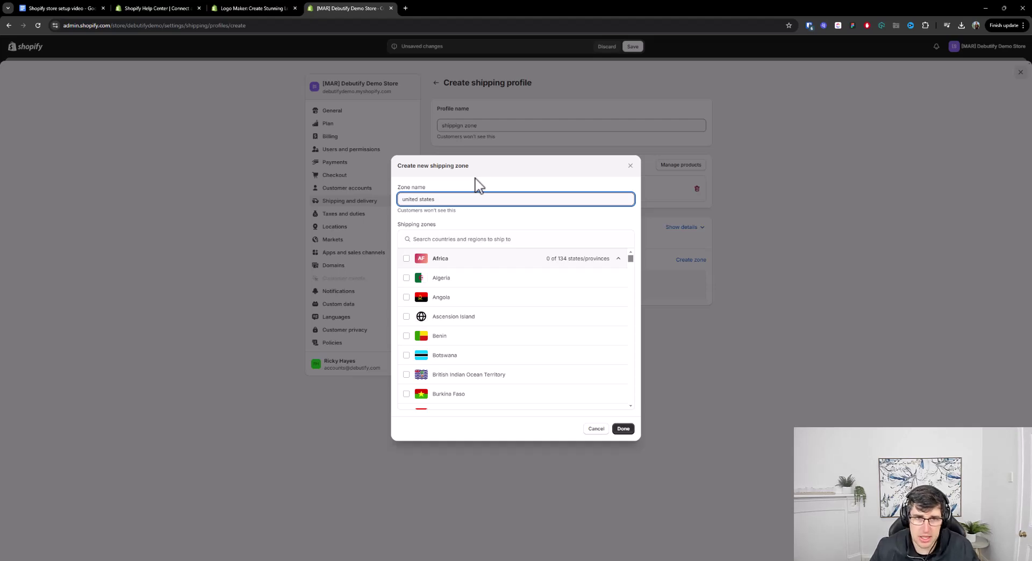
{"action": "scroll", "coordinate": [491, 263], "scroll_direction": "down", "scroll_amount": 5}
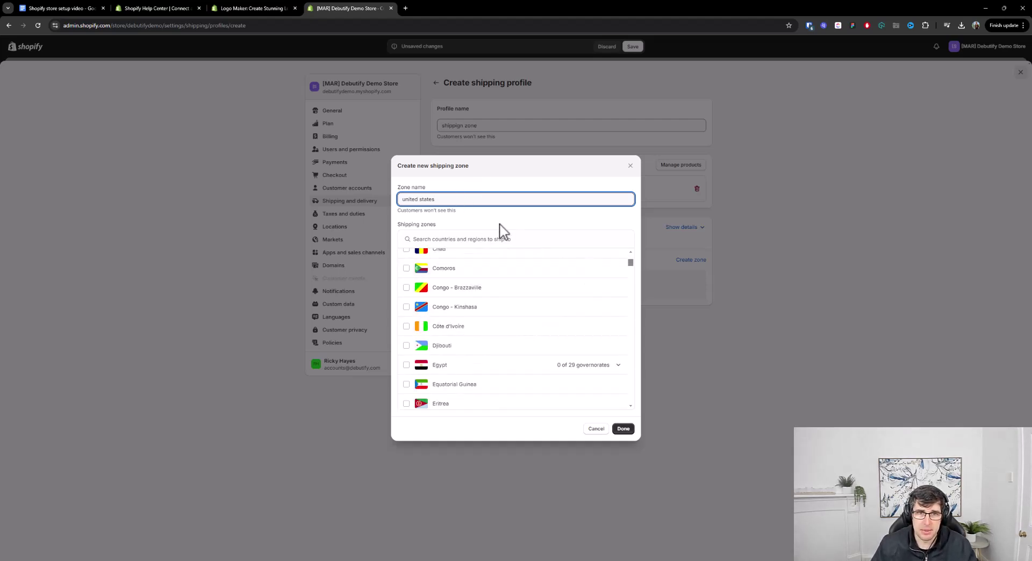
{"action": "left_click_drag", "start_coordinate": [631, 264], "coordinate": [632, 389]}
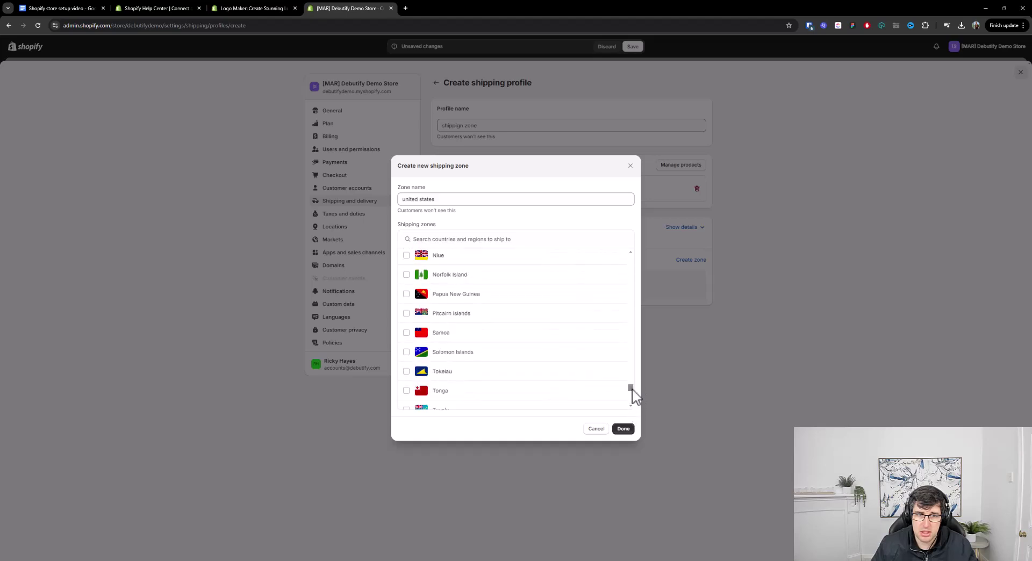
{"action": "left_click", "coordinate": [406, 333]}
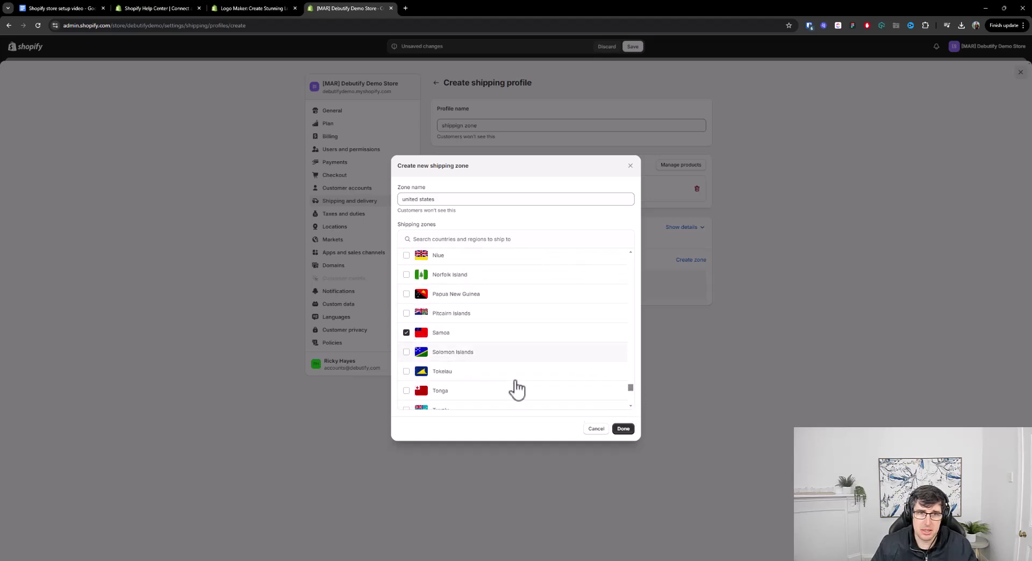
{"action": "left_click", "coordinate": [623, 430]}
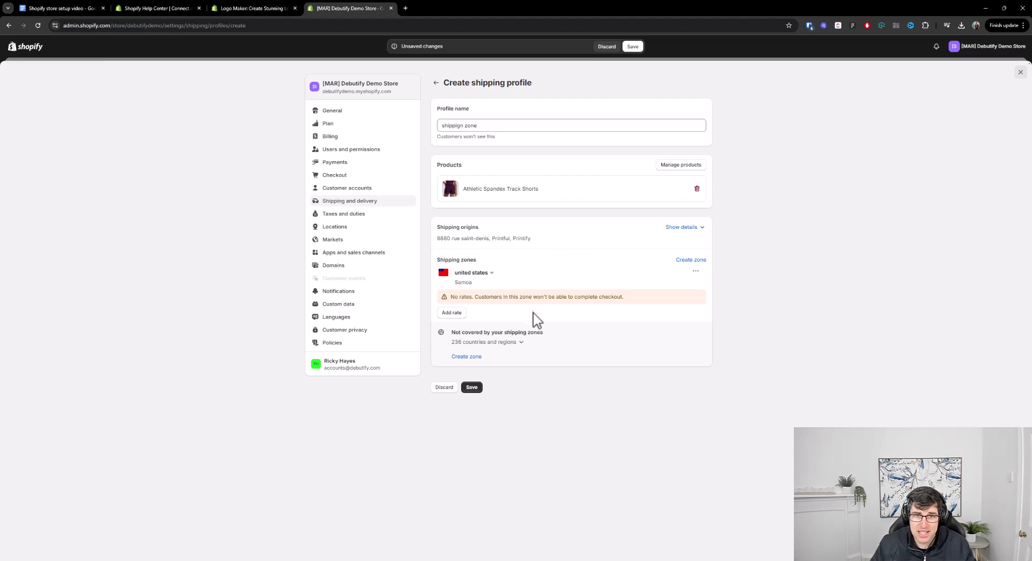
{"action": "left_click", "coordinate": [697, 272]}
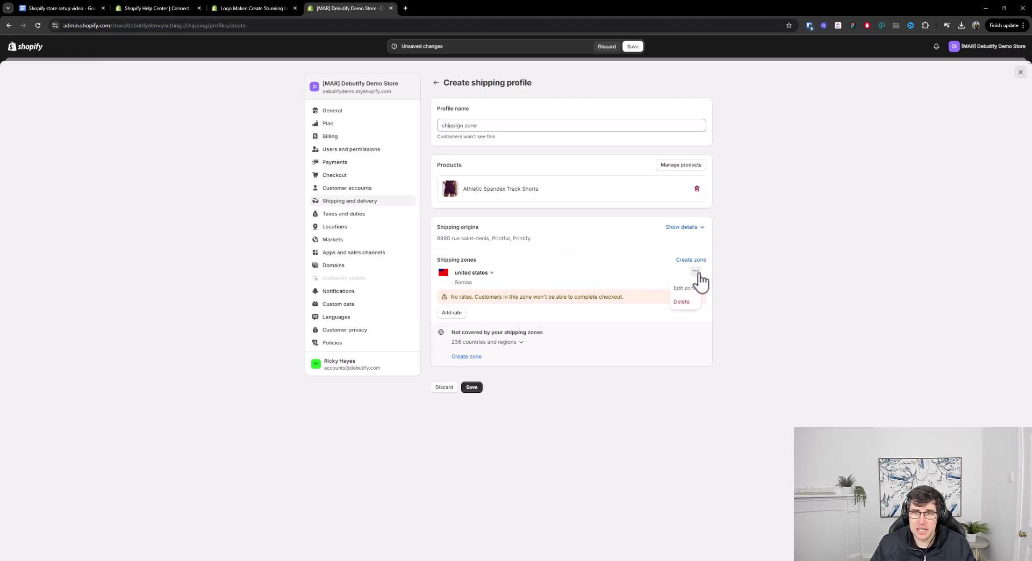
- Start a new rate for the united states zone, using a flat rate with a custom shipping rate
{"action": "left_click", "coordinate": [453, 313]}
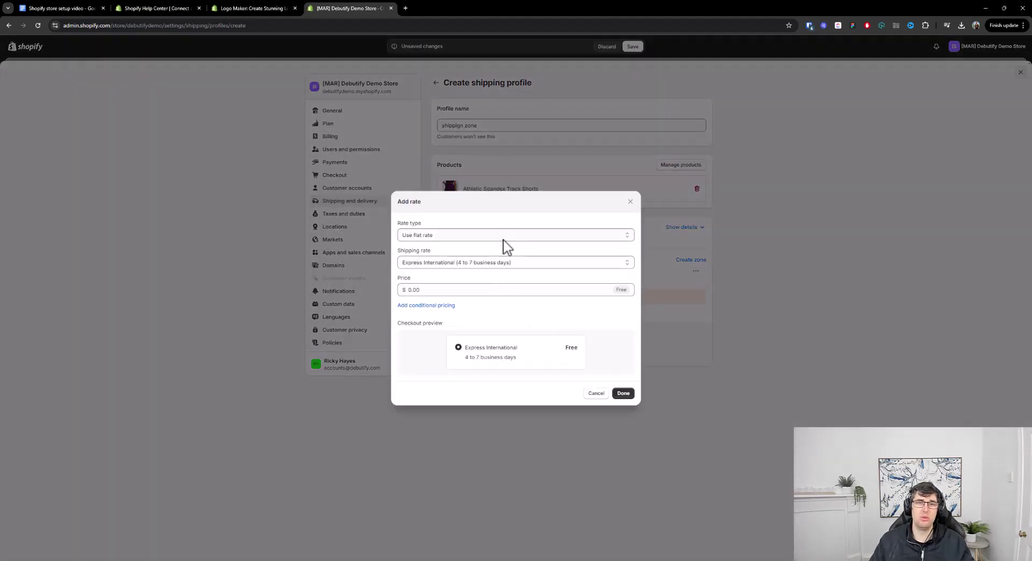
{"action": "left_click", "coordinate": [503, 236]}
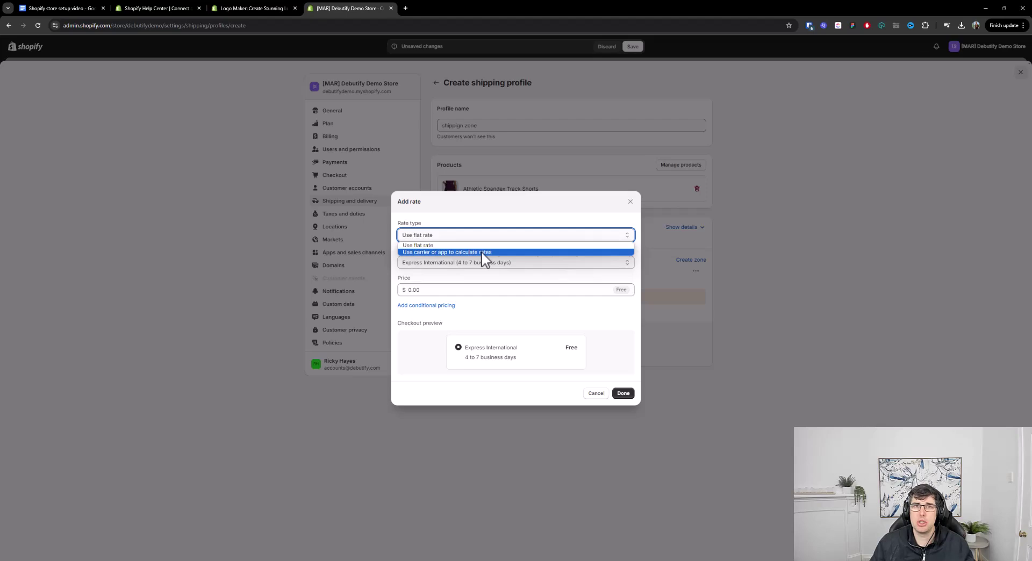
{"action": "left_click", "coordinate": [429, 245]}
{"action": "left_click", "coordinate": [507, 263]}
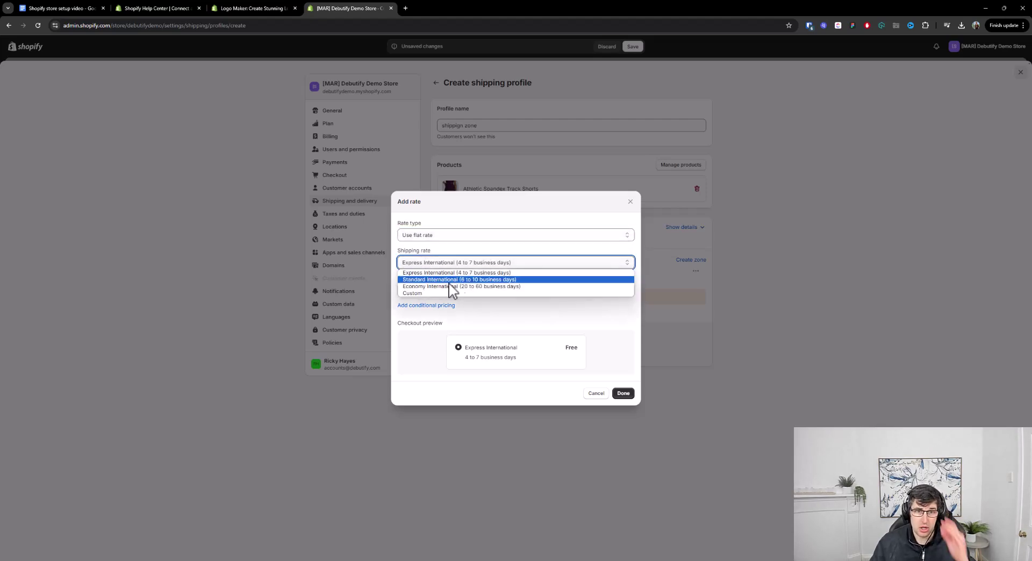
{"action": "left_click", "coordinate": [429, 293]}
{"action": "left_click", "coordinate": [447, 266]}
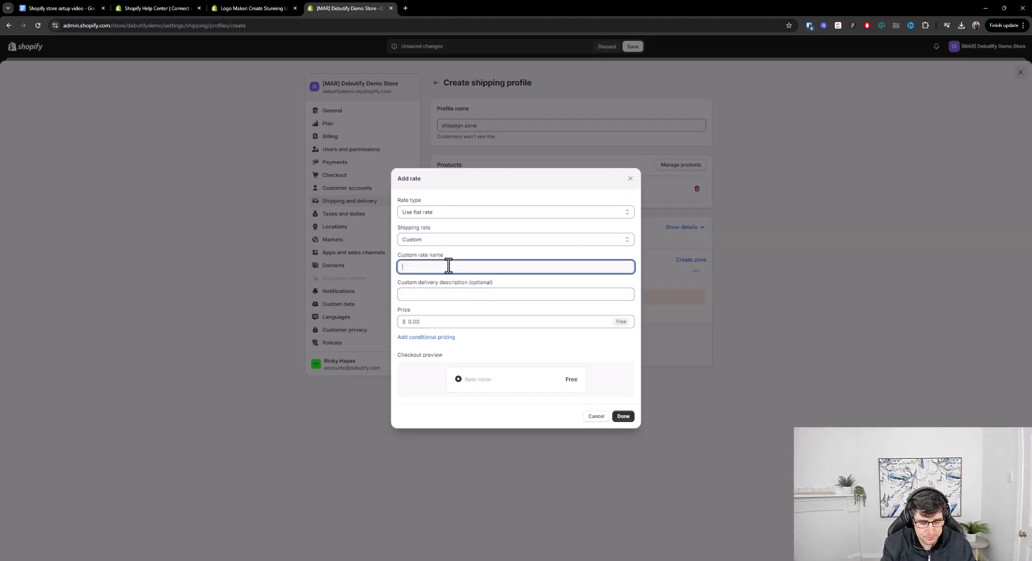
{"action": "type", "text": "Shipp"}
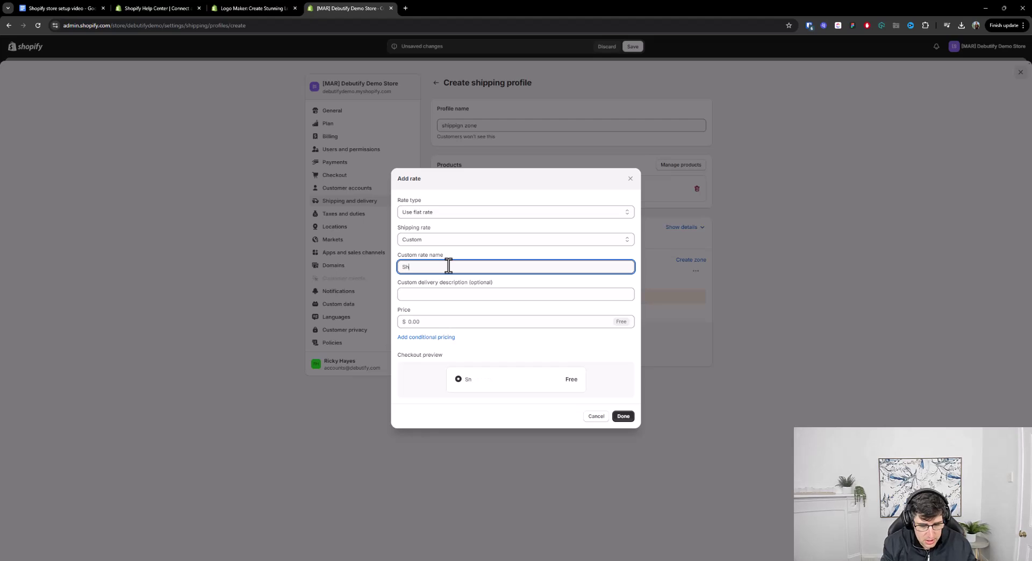
{"action": "key", "text": "BackSpace"}
{"action": "key", "text": "BackSpace"}
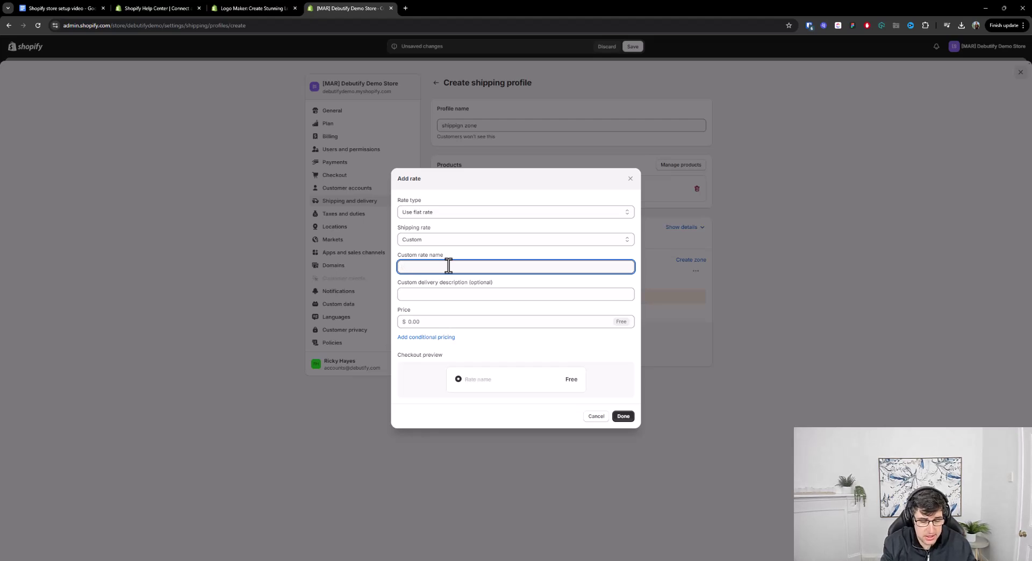
{"action": "type", "text": "Delive"}
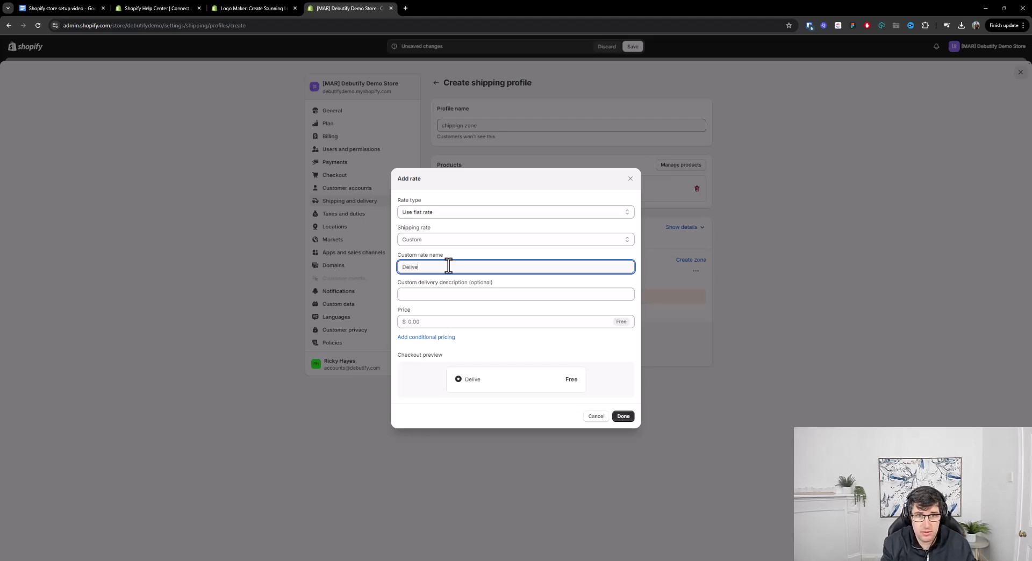
{"action": "key", "text": "BackSpace"}
{"action": "key", "text": "BackSpace"}
{"action": "key", "text": "BackSpace"}
{"action": "key", "text": "BackSpace"}
{"action": "key", "text": "BackSpace"}
{"action": "key", "text": "BackSpace"}
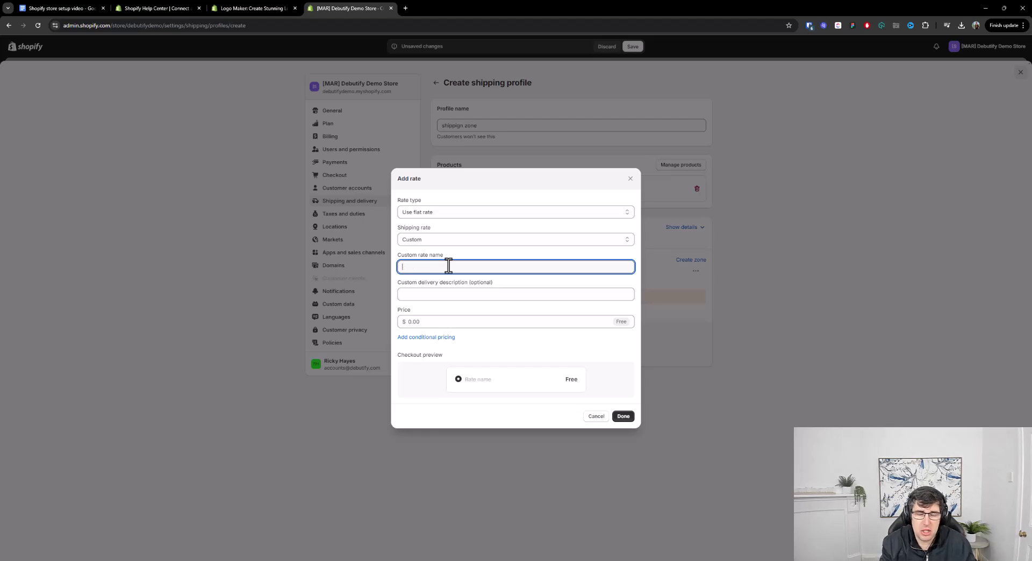
- Name the custom rate "Shipping Times(5-8 business days)"
{"action": "type", "text": "Shippimt"}
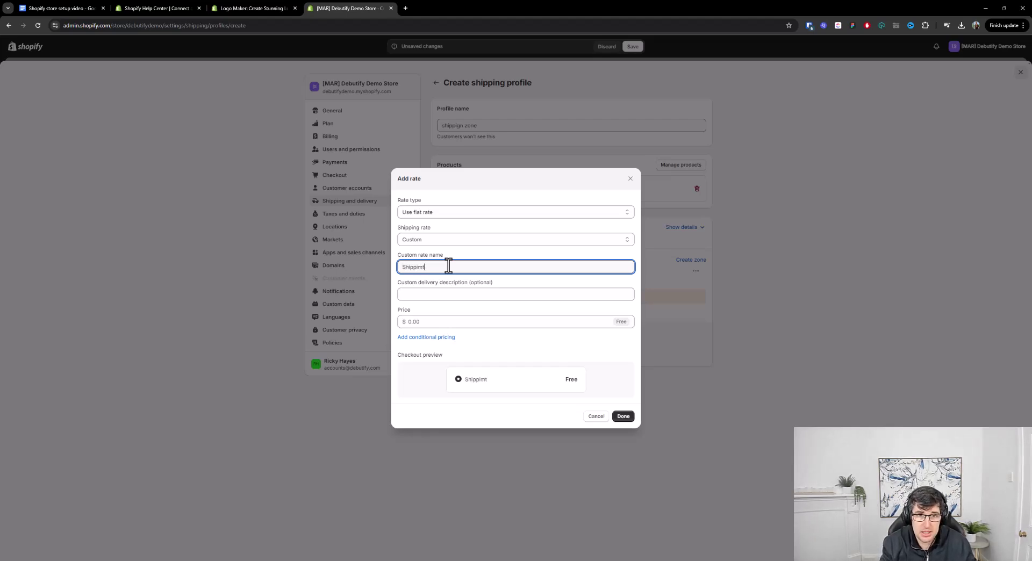
{"action": "key", "text": "BackSpace"}
{"action": "key", "text": "BackSpace"}
{"action": "type", "text": "ng Times(1-2"}
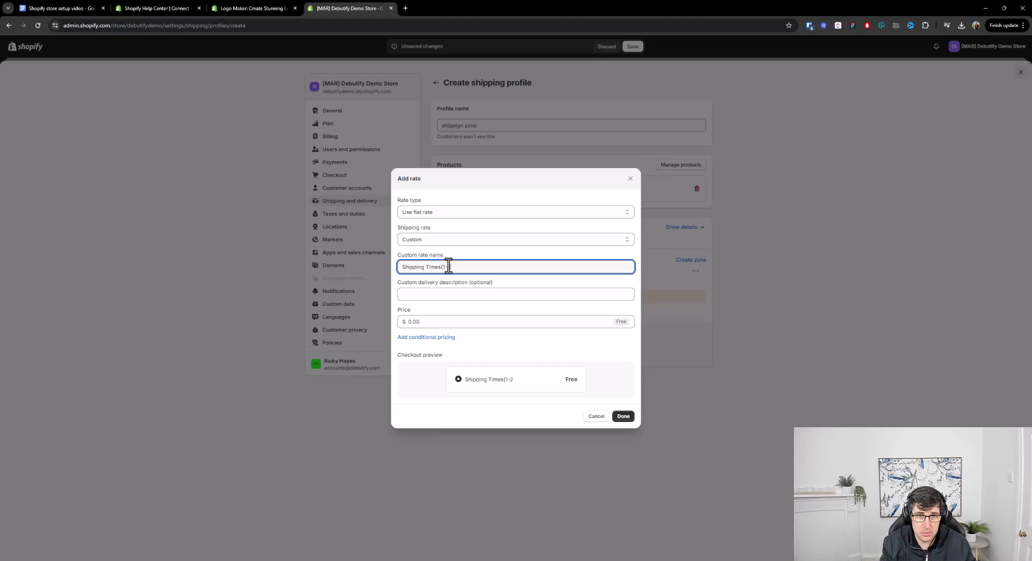
{"action": "key", "text": "BackSpace"}
{"action": "key", "text": "BackSpace"}
{"action": "key", "text": "BackSpace"}
{"action": "key", "text": "BackSpace"}
{"action": "key", "text": "BackSpace"}
{"action": "key", "text": "BackSpace"}
{"action": "key", "text": "BackSpace"}
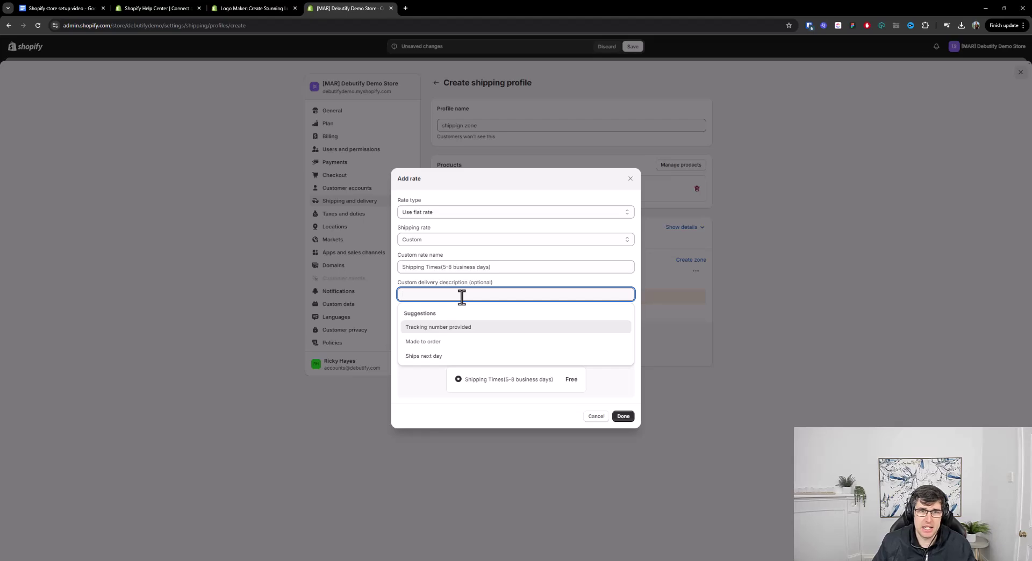
- Set the custom delivery description to "Tracking number provided. Ships Next Day", starting from the suggested tracking text
{"action": "left_click", "coordinate": [447, 328]}
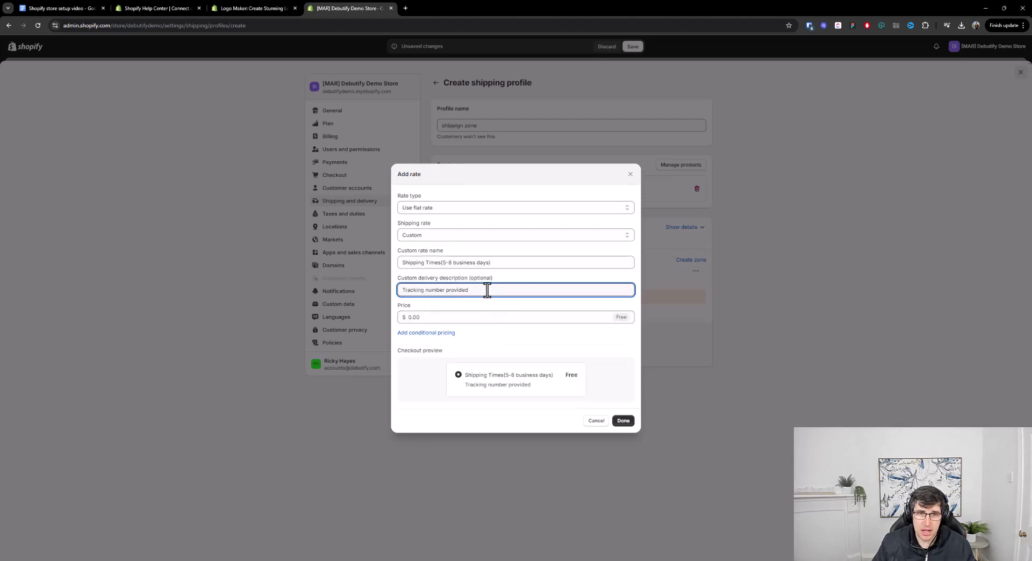
{"action": "left_click", "coordinate": [487, 290]}
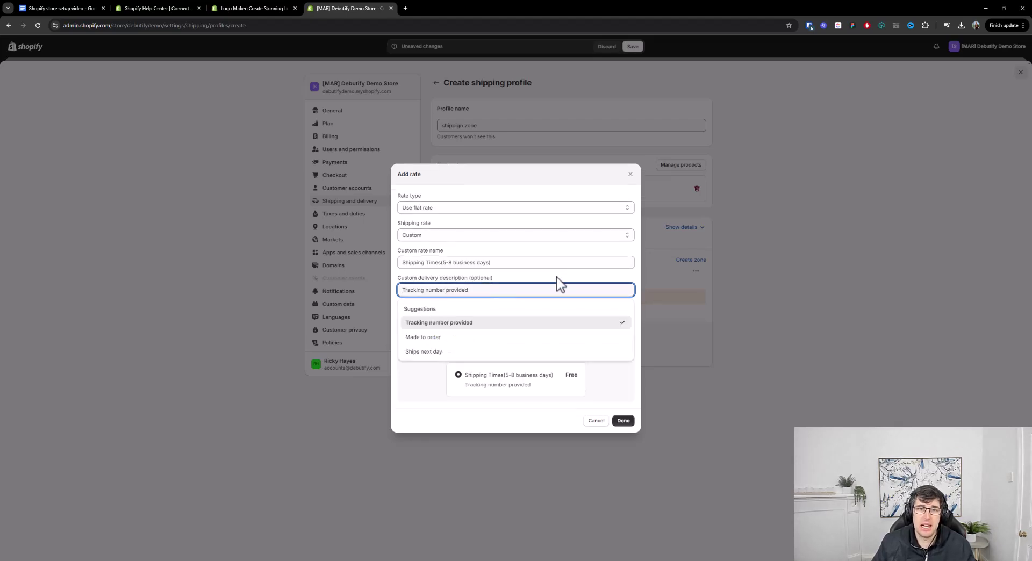
{"action": "left_click", "coordinate": [419, 352]}
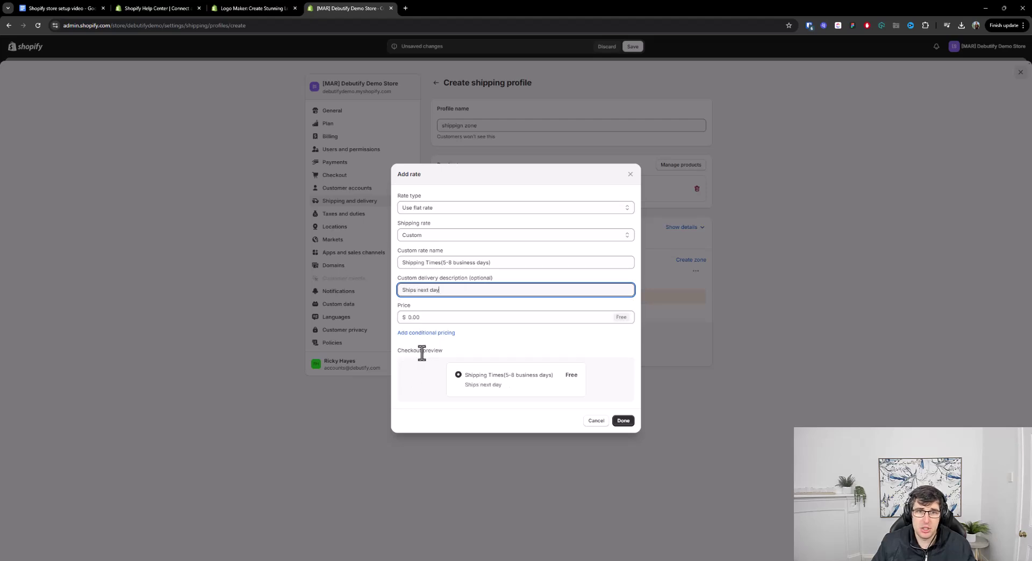
{"action": "left_click", "coordinate": [461, 291]}
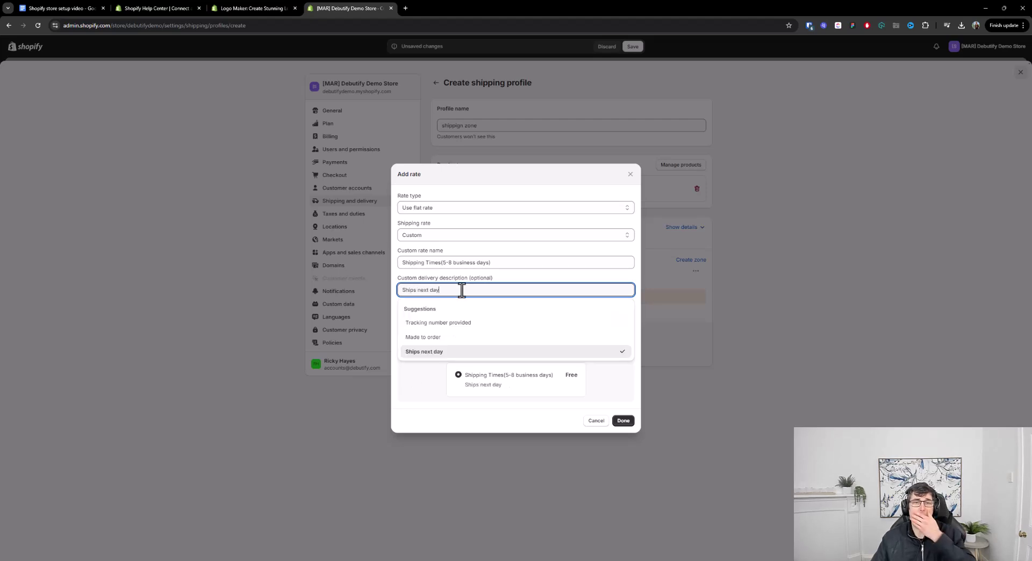
{"action": "left_click", "coordinate": [458, 324]}
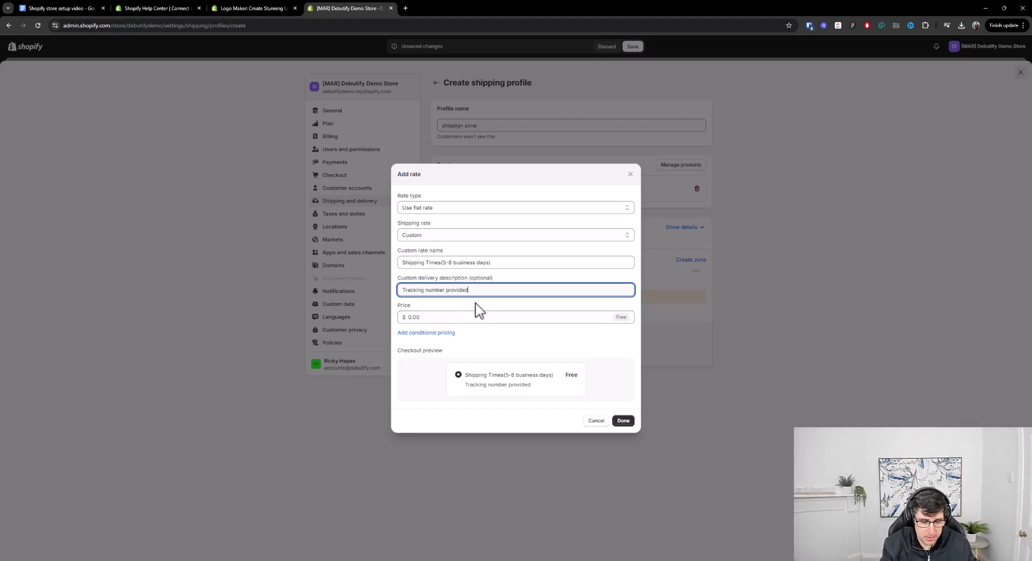
{"action": "type", "text": ". Ships Next Day"}
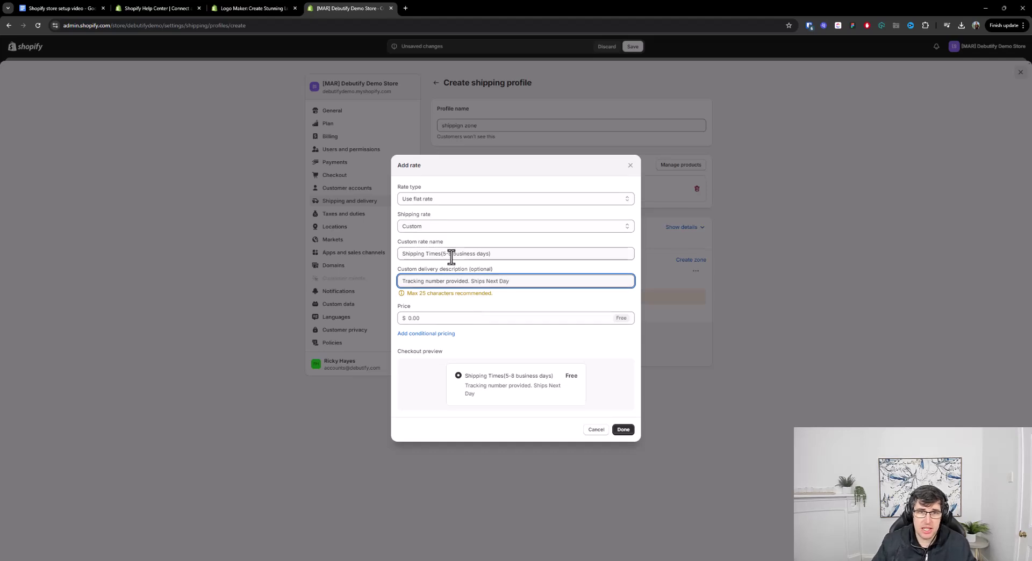
- Add conditional pricing based on item weight to the rate, with a maximum weight of 0.99 kg
{"action": "left_click", "coordinate": [471, 324]}
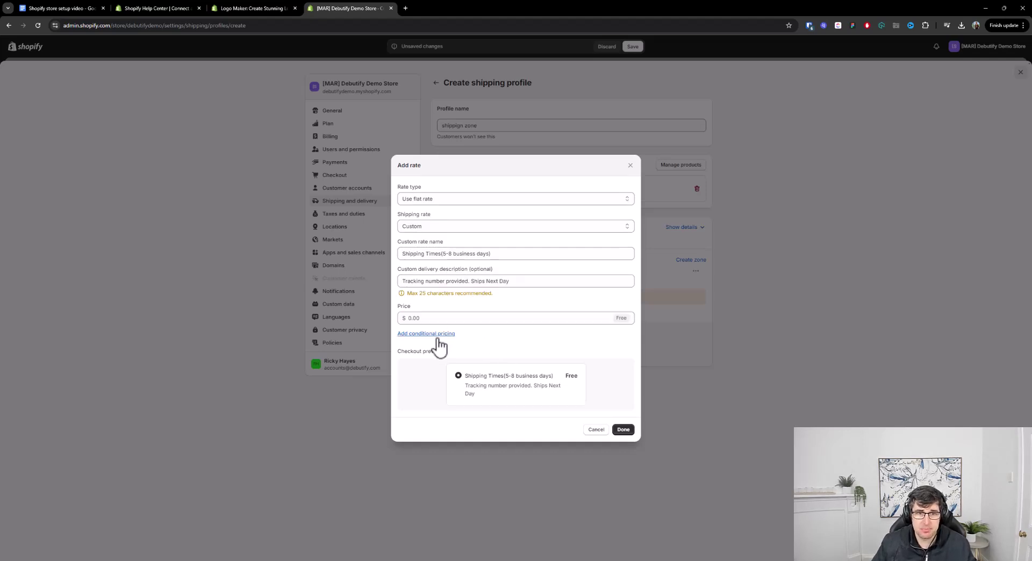
{"action": "left_click", "coordinate": [438, 334]}
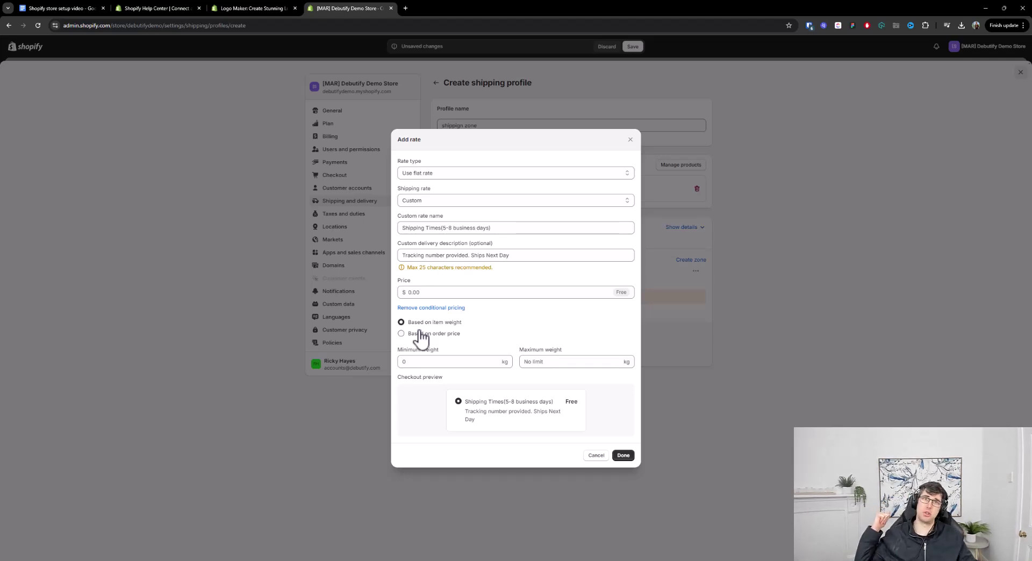
{"action": "left_click", "coordinate": [430, 290]}
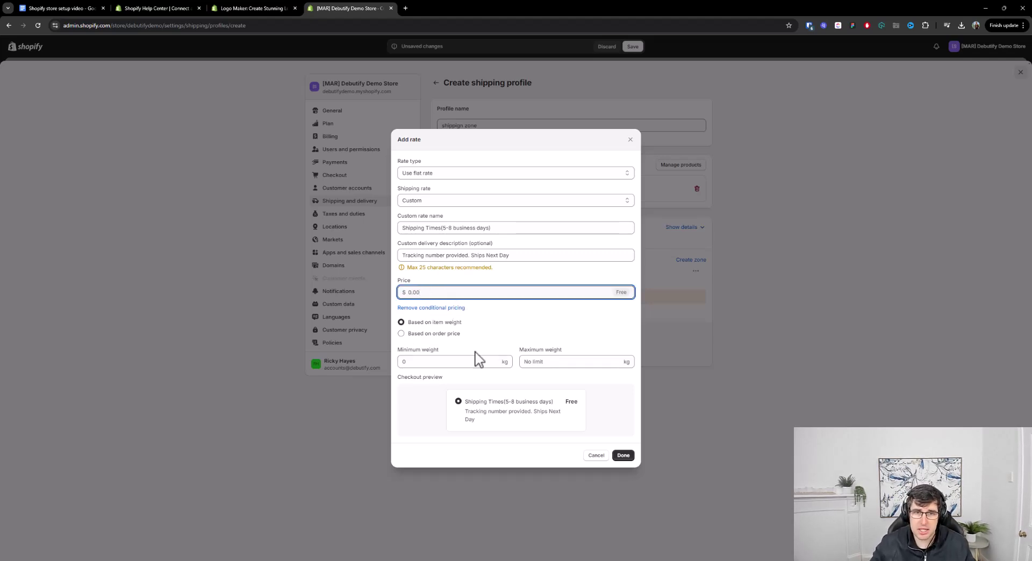
{"action": "left_click", "coordinate": [431, 362]}
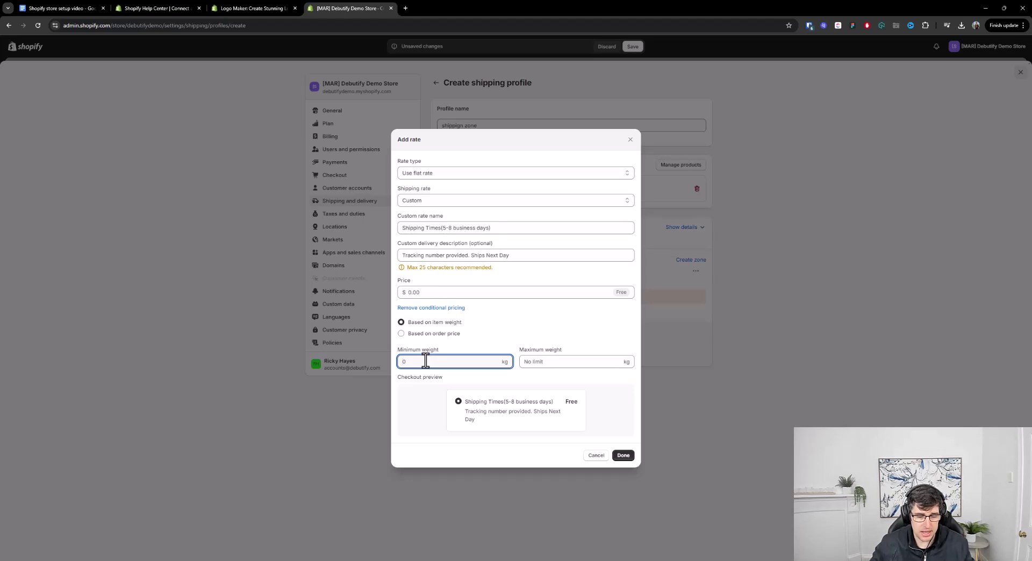
{"action": "left_click", "coordinate": [563, 364]}
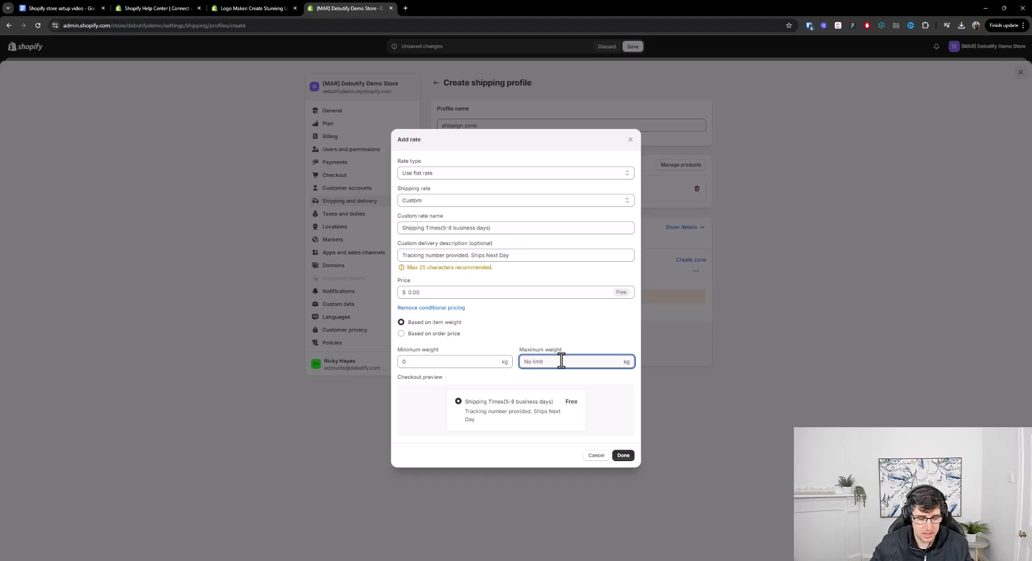
{"action": "type", "text": "0.99"}
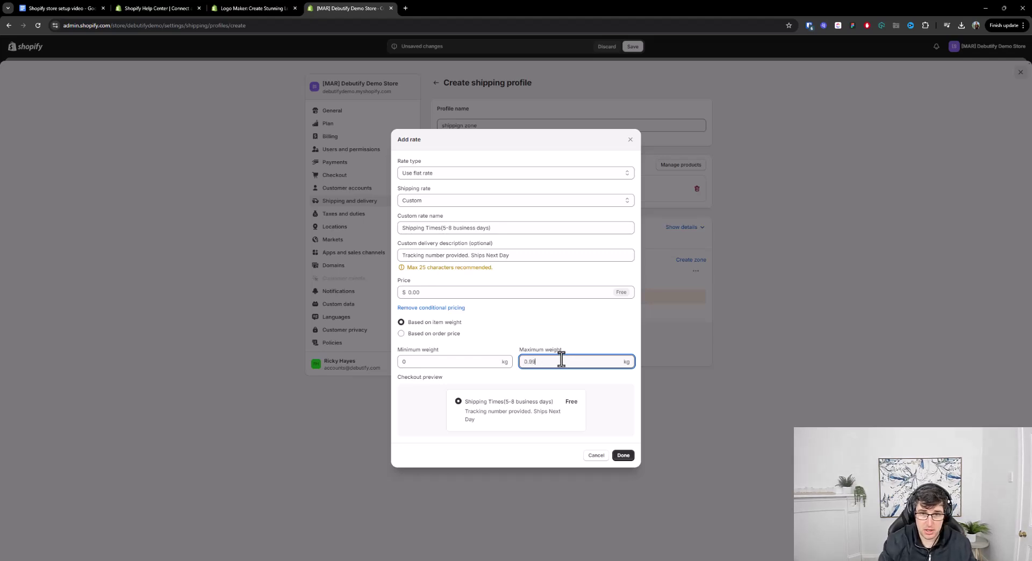
- Switch the rate's pricing condition to order price
{"action": "key", "text": "shift+Tab"}
{"action": "key", "text": "shift+Tab"}
{"action": "key", "text": "Down"}
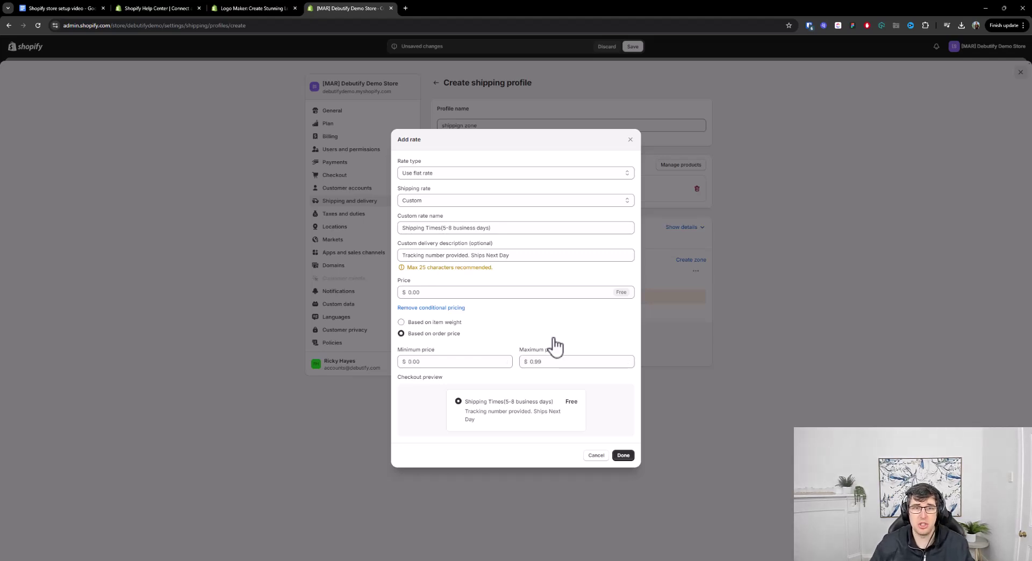
- Set the shipping rate's price to $12.99
{"action": "left_click", "coordinate": [444, 293]}
{"action": "type", "text": "9"}
{"action": "key", "text": "BackSpace"}
{"action": "key", "text": "BackSpace"}
{"action": "type", "text": "12.99"}
{"action": "left_click", "coordinate": [502, 282]}
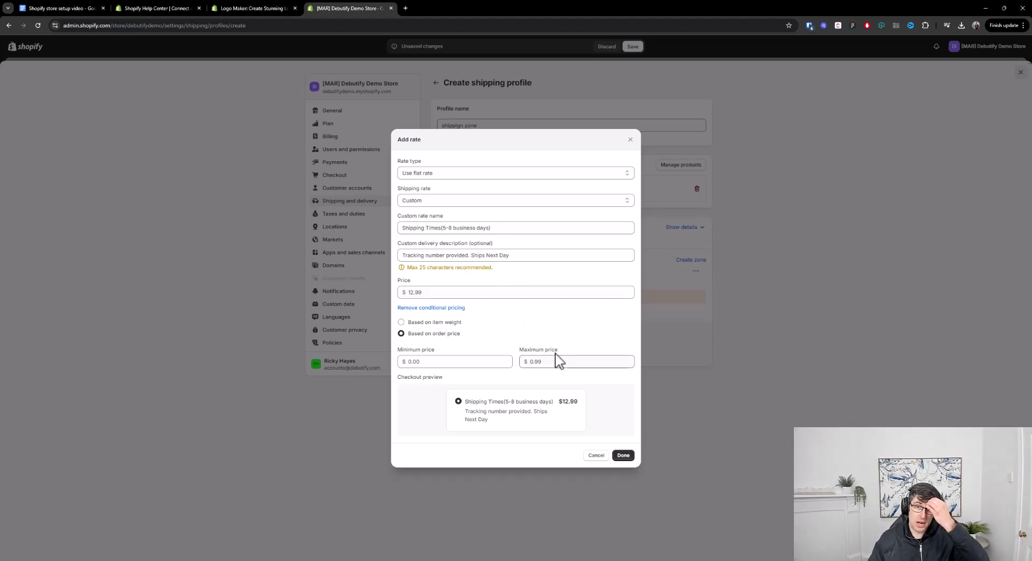
- Base the pricing condition on item weight, keep the 0–0.99 kg range, and add the rate to the zone
{"action": "left_click", "coordinate": [417, 322]}
{"action": "double_click", "coordinate": [426, 362]}
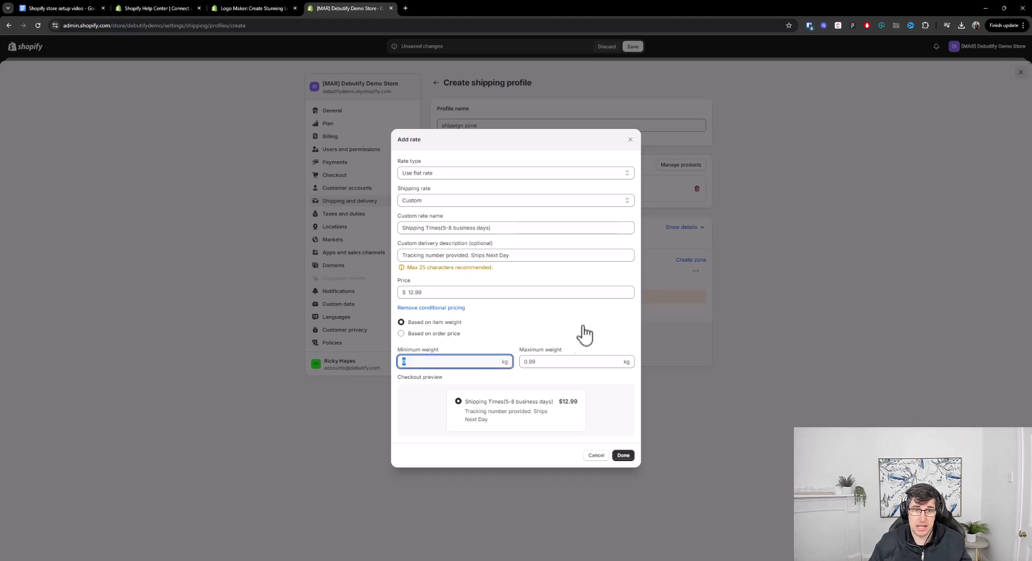
{"action": "double_click", "coordinate": [545, 362]}
{"action": "left_click", "coordinate": [545, 361]}
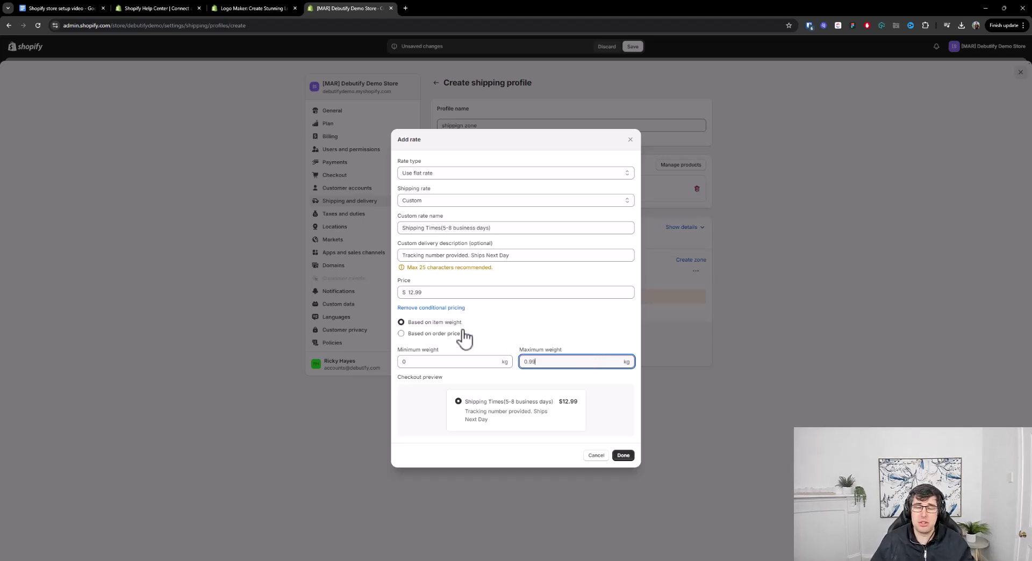
{"action": "left_click", "coordinate": [623, 455]}
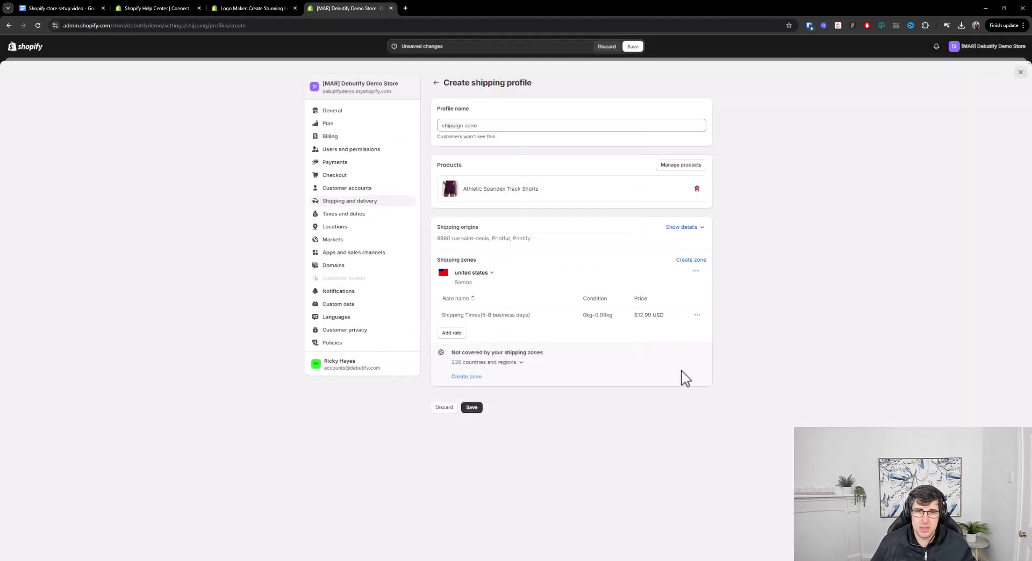
{"action": "left_click", "coordinate": [697, 316]}
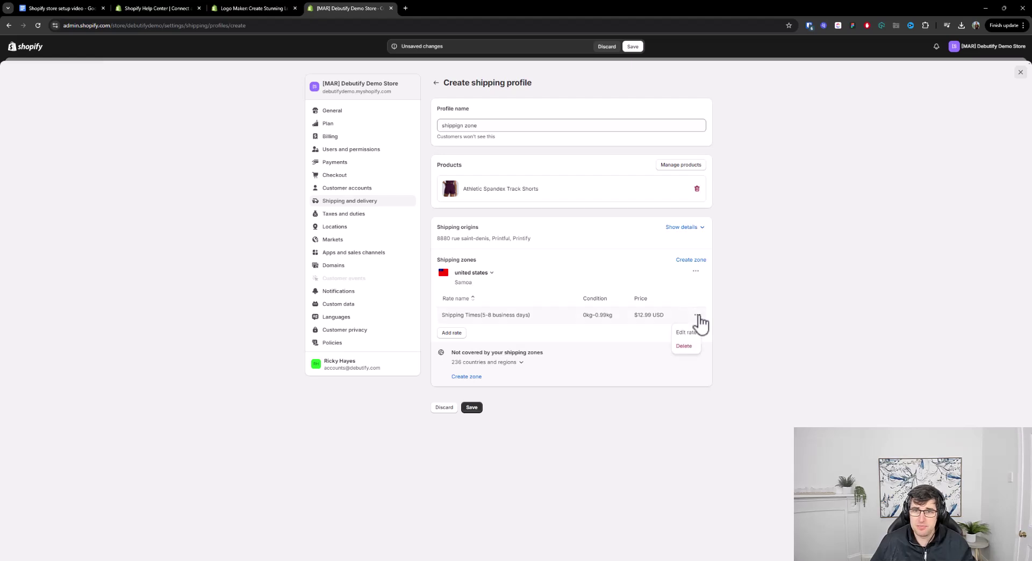
{"action": "left_click", "coordinate": [451, 333]}
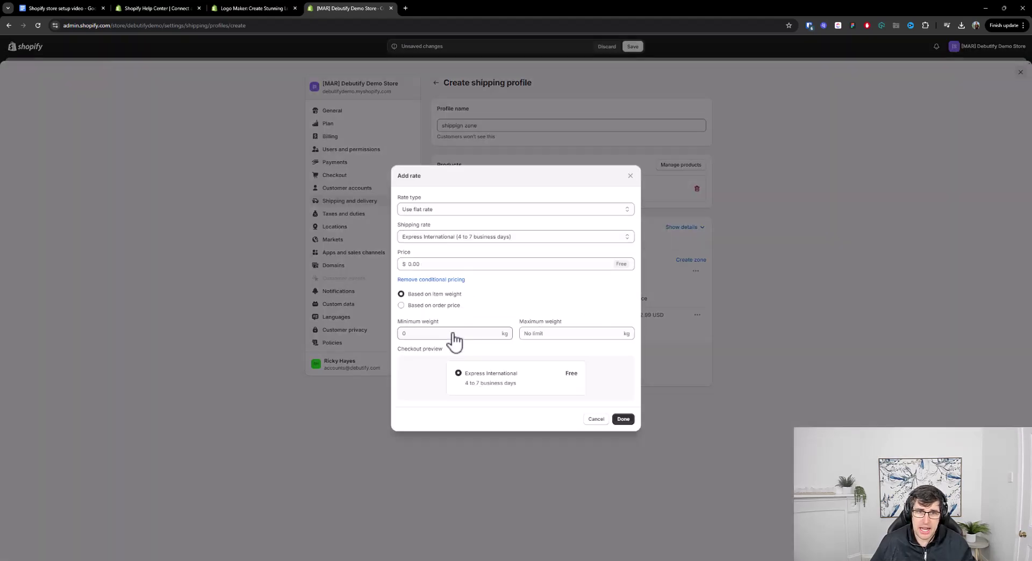
{"action": "left_click", "coordinate": [632, 175]}
- Start a second custom flat rate in the zone, named "Shipping Times(5-8 business days)" with the delivery description "Tracking number provided"
{"action": "left_click_drag", "start_coordinate": [532, 315], "coordinate": [442, 324]}
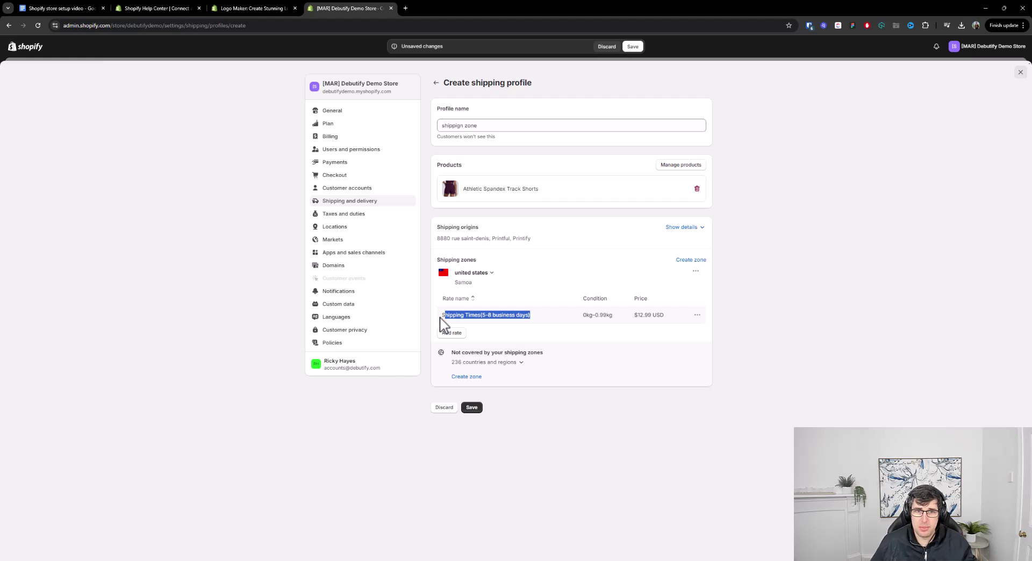
{"action": "left_click", "coordinate": [450, 333]}
{"action": "left_click", "coordinate": [456, 210]}
{"action": "left_click", "coordinate": [450, 219]}
{"action": "left_click", "coordinate": [442, 237]}
{"action": "left_click", "coordinate": [422, 263]}
{"action": "left_click", "coordinate": [428, 241]}
{"action": "type", "text": "Shipping Times(5-8 business days)"}
{"action": "left_click", "coordinate": [430, 267]}
{"action": "left_click", "coordinate": [438, 302]}
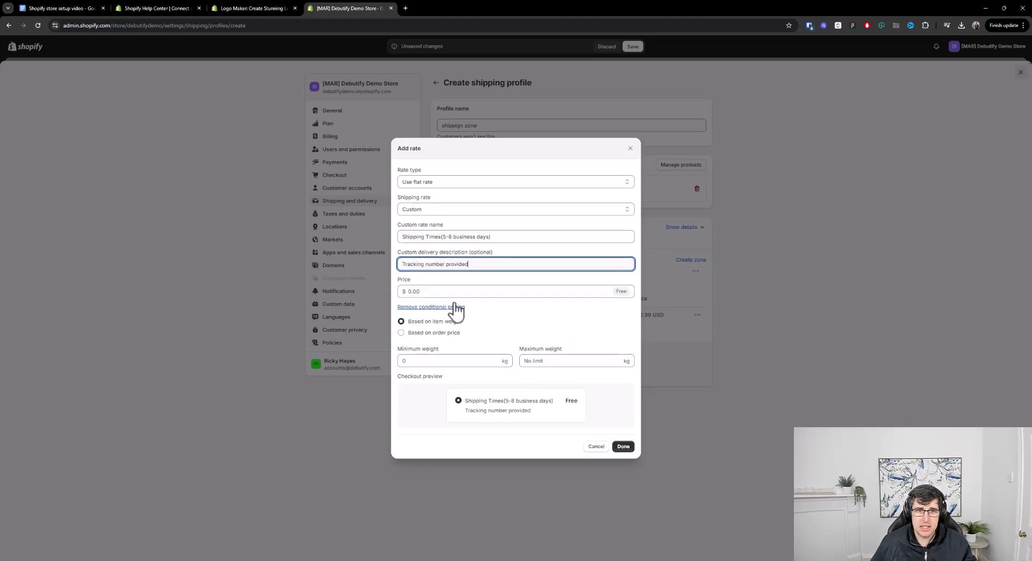
- Price the new rate at $14.99 for item weights from 1 to 1.99 kg and add it to the zone
{"action": "left_click", "coordinate": [441, 291]}
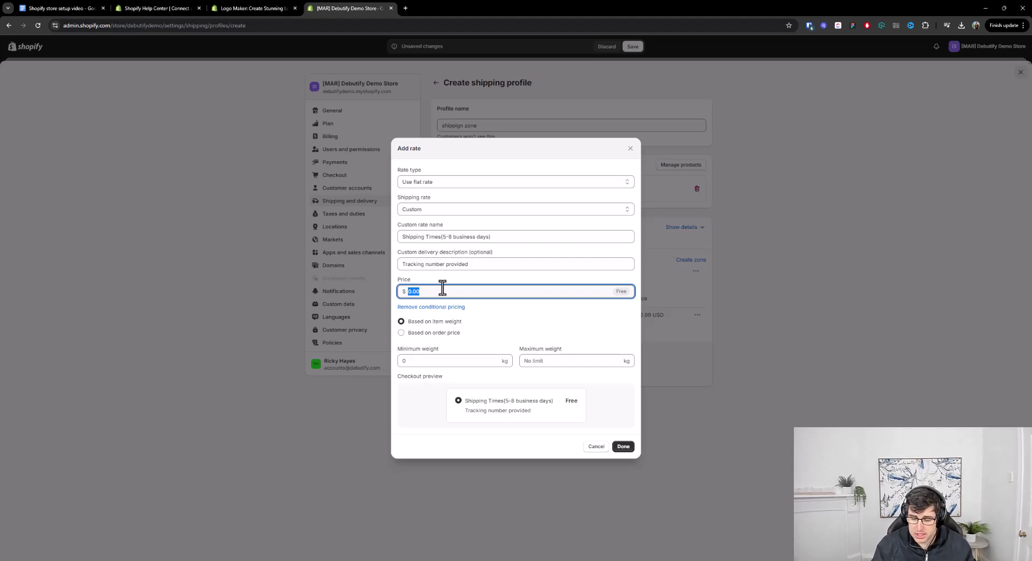
{"action": "type", "text": "14.99"}
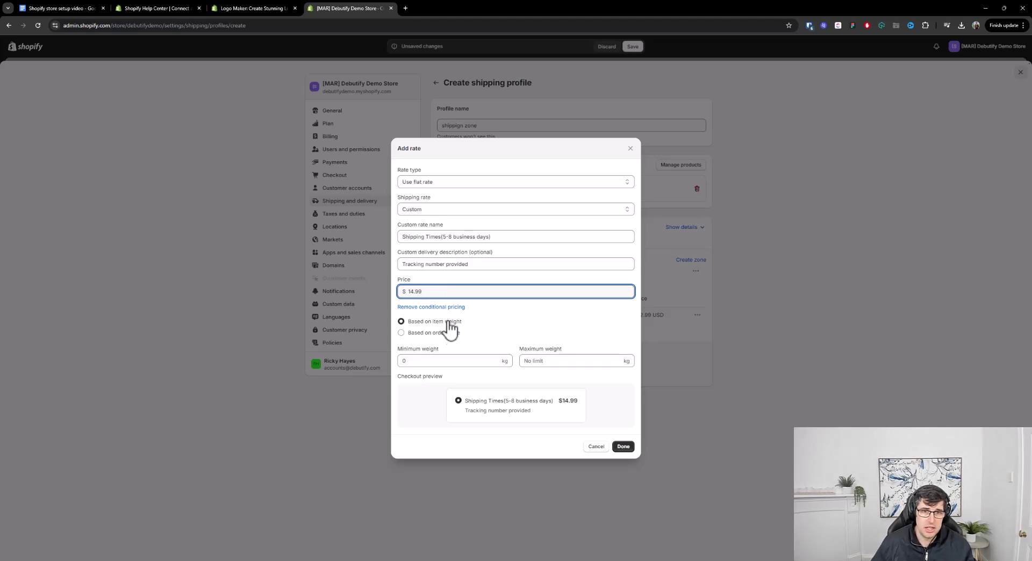
{"action": "left_click", "coordinate": [448, 361]}
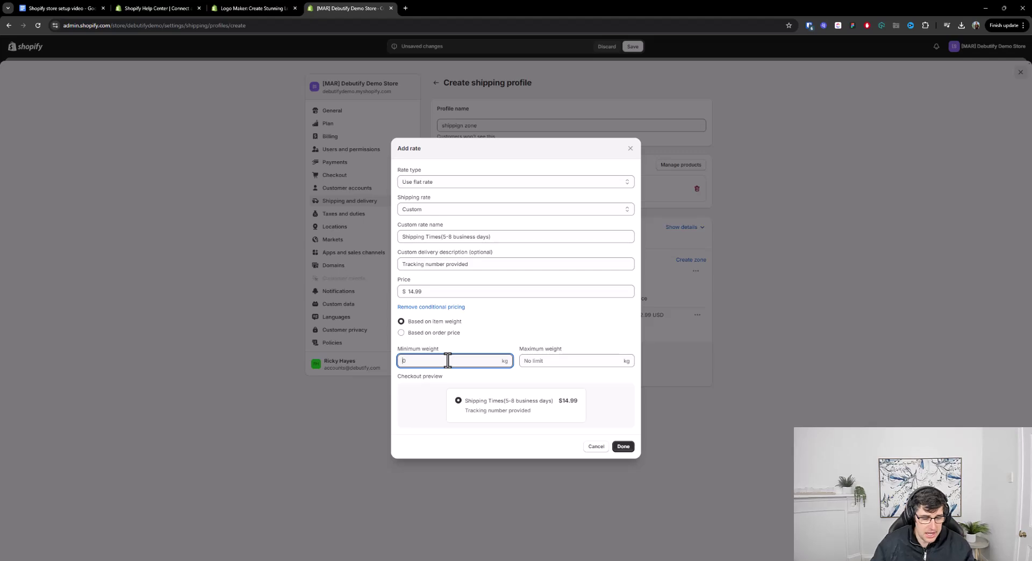
{"action": "type", "text": "1"}
{"action": "key", "text": "Tab"}
{"action": "type", "text": "1.99"}
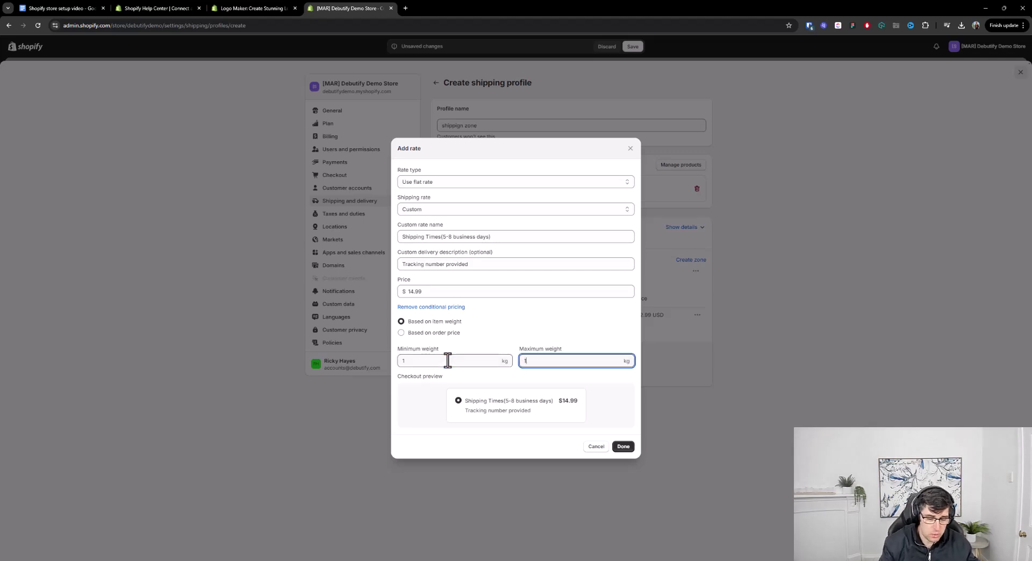
{"action": "left_click", "coordinate": [625, 448]}
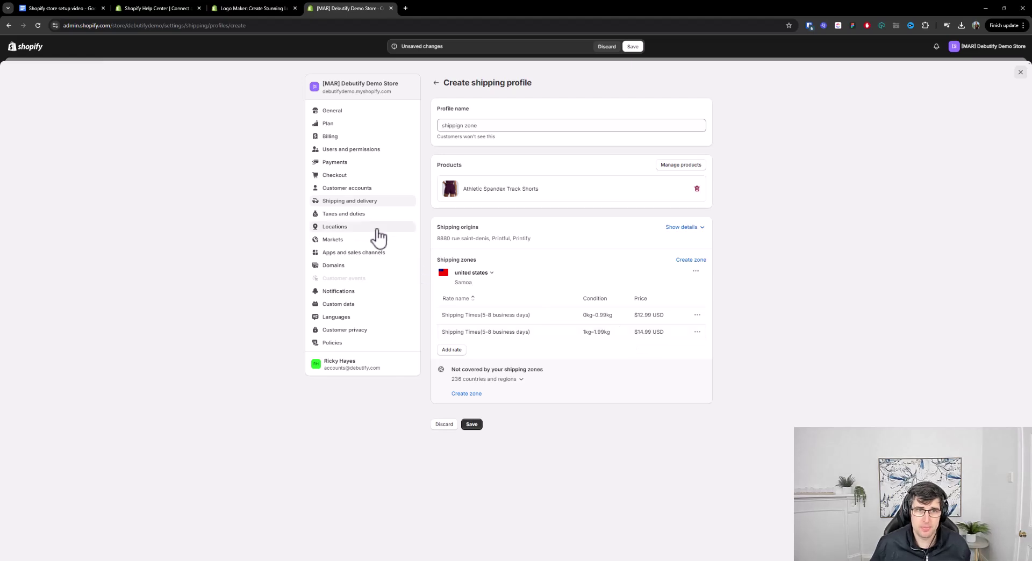
- Save the new shipping profile and open the Taxes and duties settings
{"action": "left_click", "coordinate": [362, 217]}
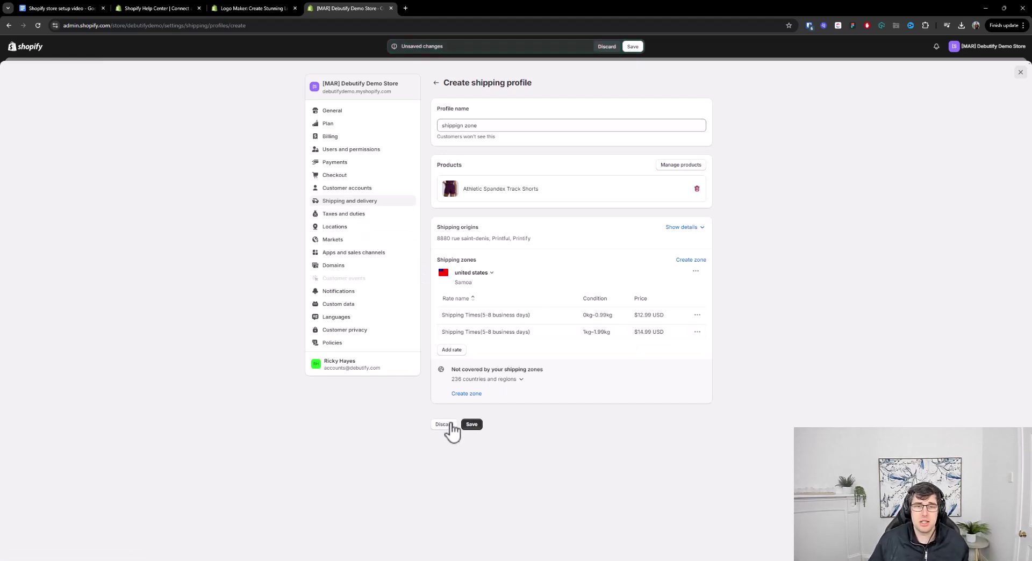
{"action": "left_click", "coordinate": [471, 426]}
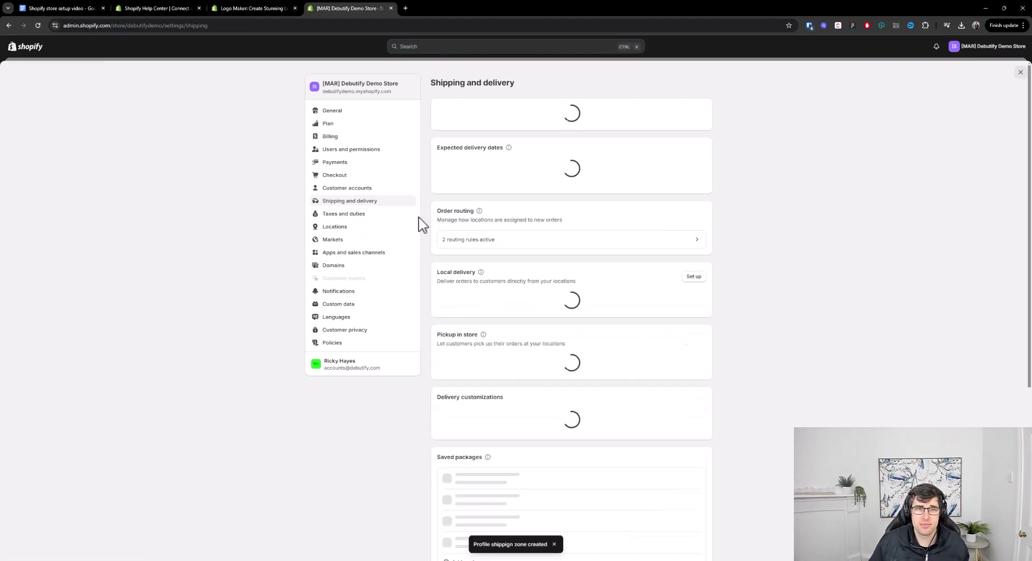
{"action": "left_click", "coordinate": [349, 214]}
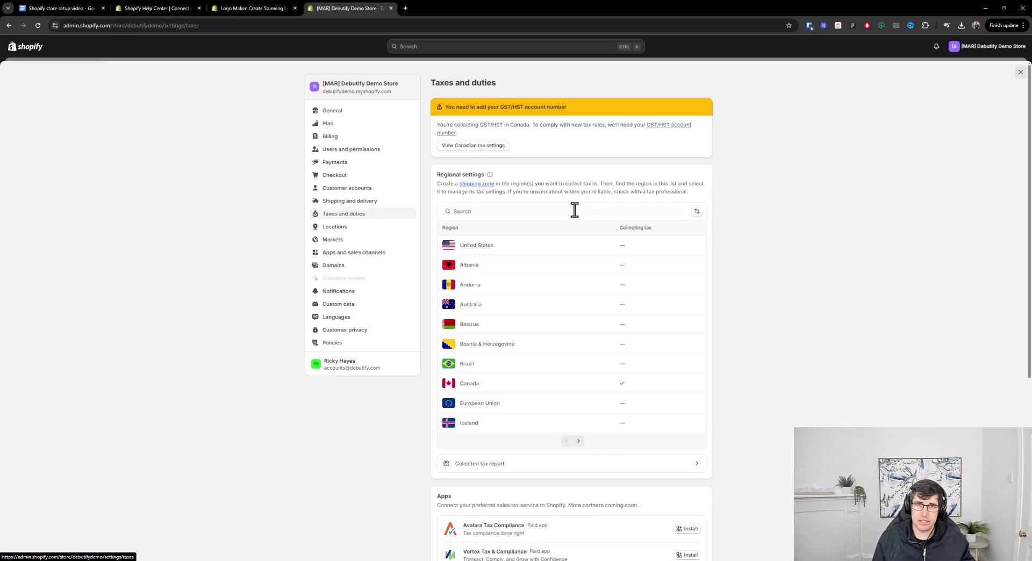
- Review the store's Locations, Apps and sales channels, Notifications and Domains settings, including the options for buying or connecting a domain
{"action": "left_click", "coordinate": [353, 226]}
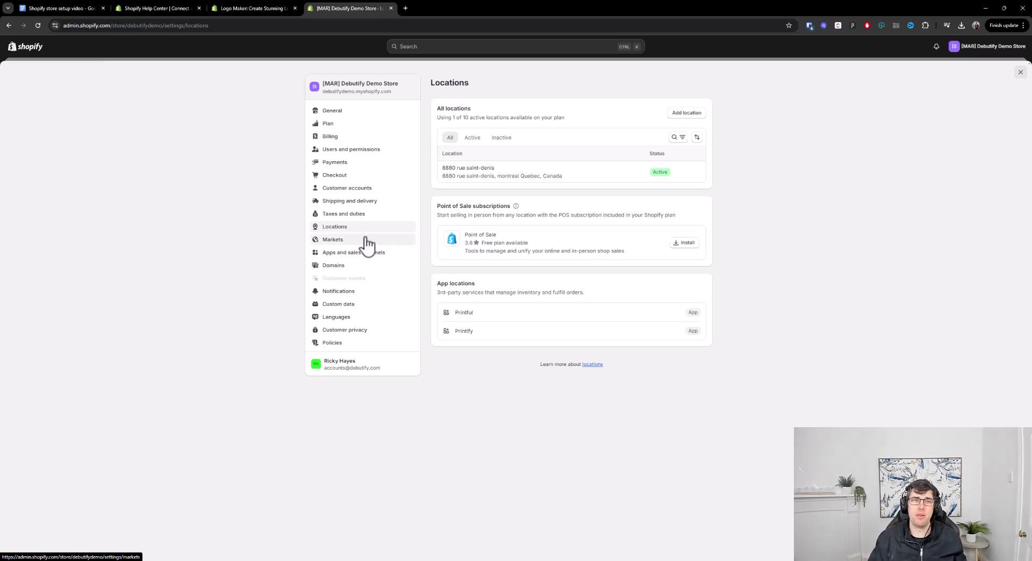
{"action": "left_click", "coordinate": [355, 253]}
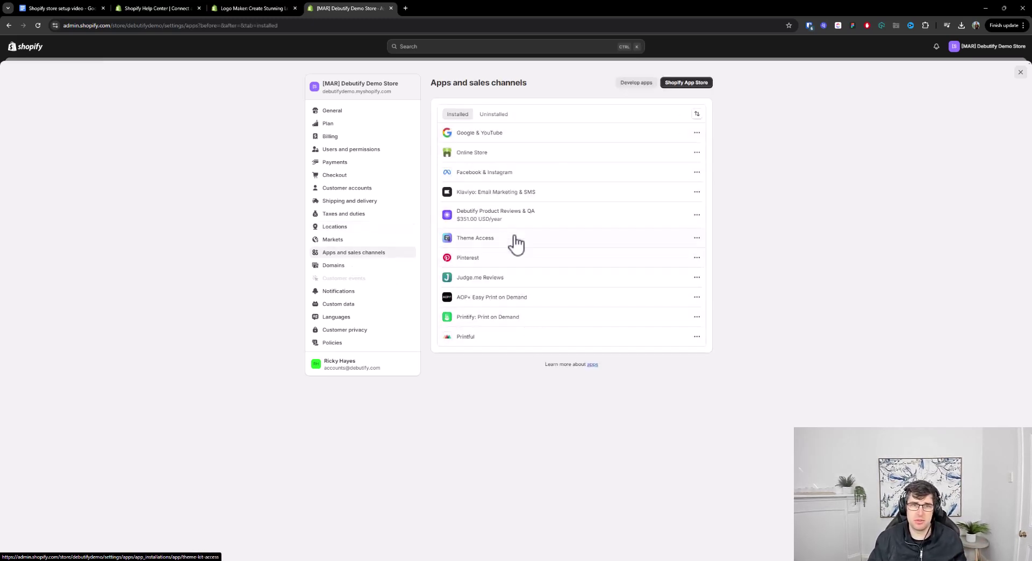
{"action": "left_click", "coordinate": [337, 292]}
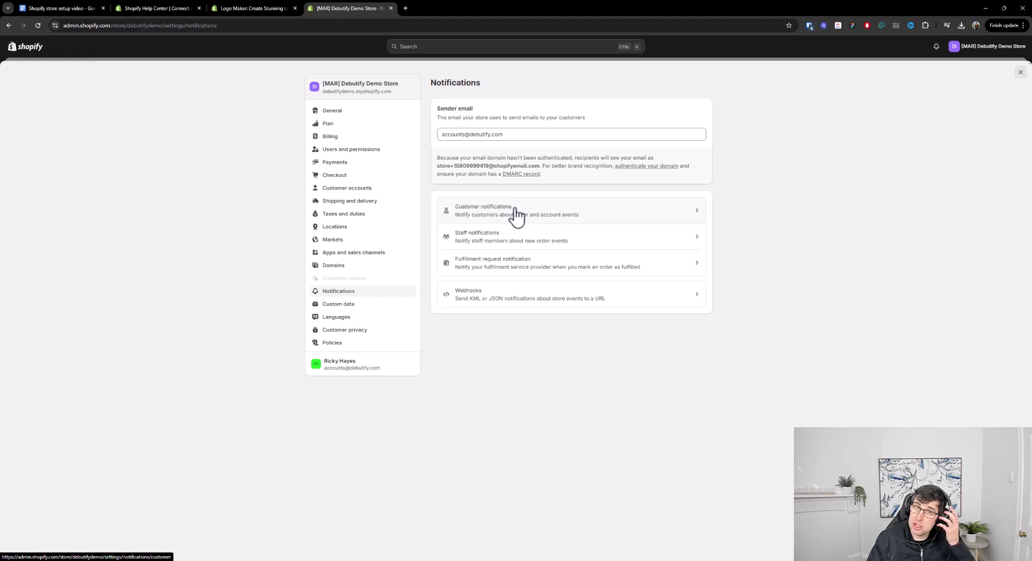
{"action": "left_click", "coordinate": [354, 265]}
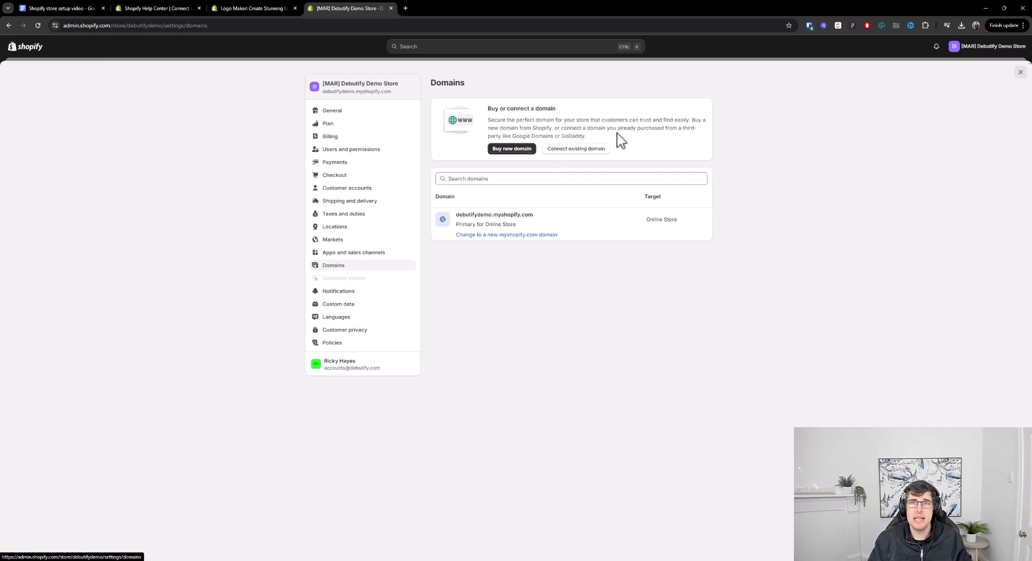
{"action": "left_click_drag", "start_coordinate": [556, 128], "coordinate": [695, 129]}
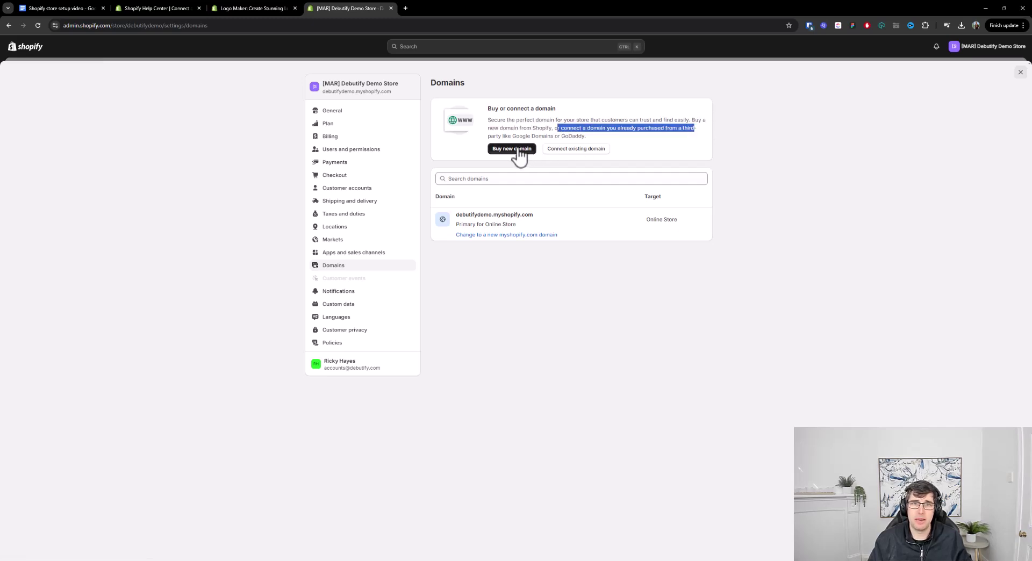
{"action": "left_click_drag", "start_coordinate": [504, 136], "coordinate": [574, 136]}
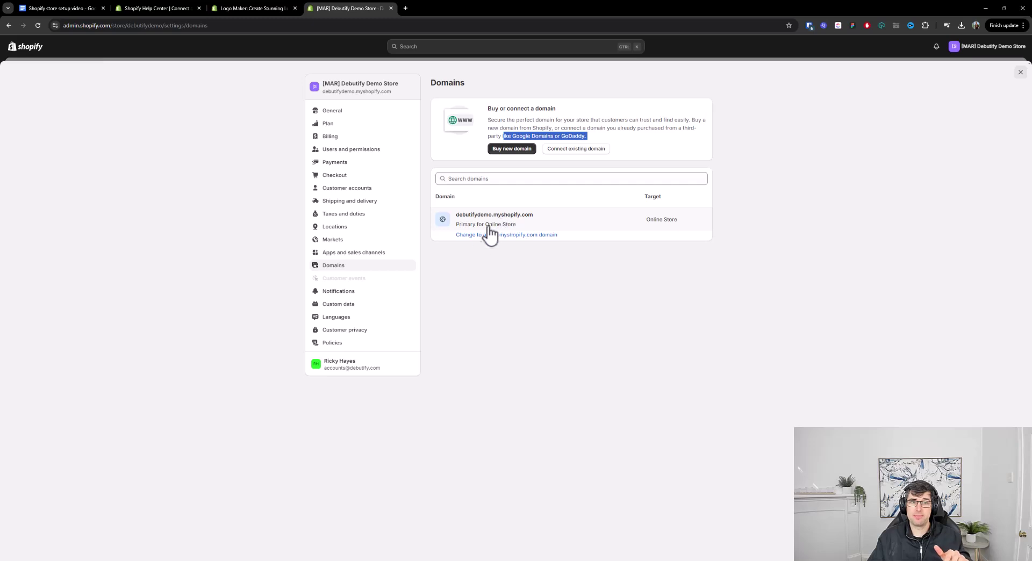
- Open the store's policies and publish the required contact information policy
{"action": "left_click", "coordinate": [333, 344]}
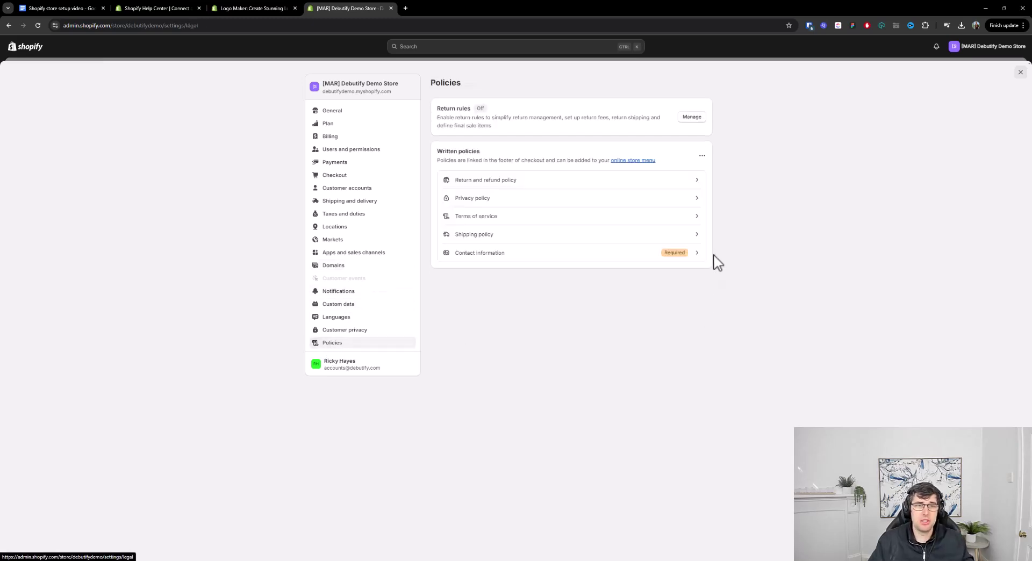
{"action": "left_click", "coordinate": [542, 254]}
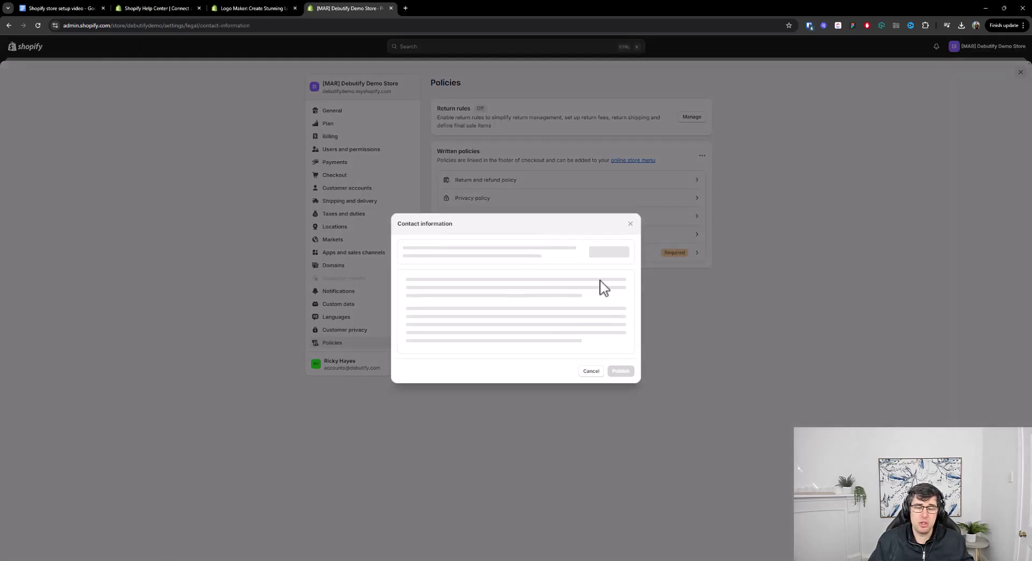
{"action": "left_click", "coordinate": [609, 244]}
{"action": "left_click", "coordinate": [620, 404]}
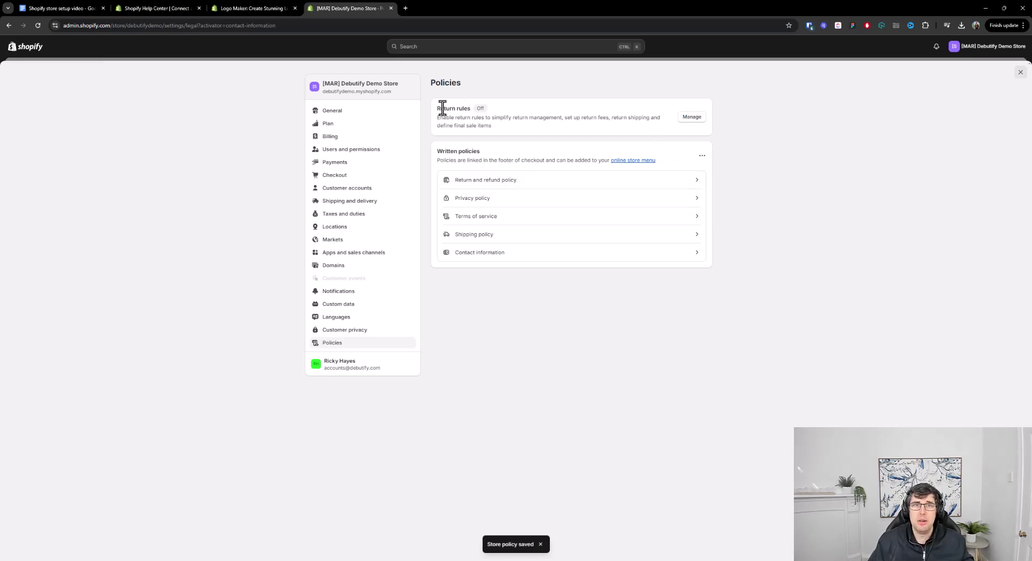
- Turn on the return rules with a 30-day return window and free return shipping, and return to the policies overview
{"action": "left_click_drag", "start_coordinate": [465, 118], "coordinate": [554, 118]}
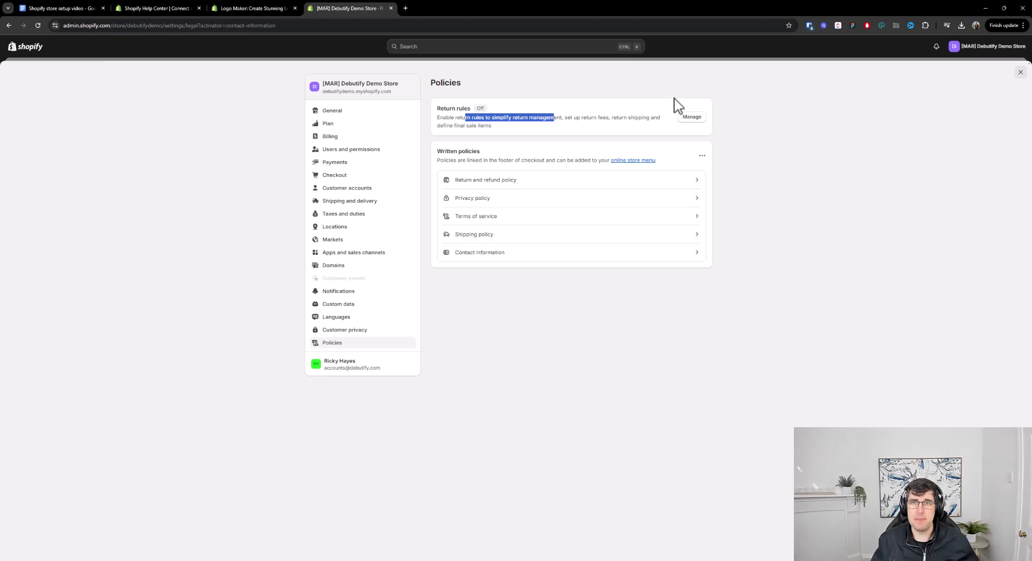
{"action": "left_click", "coordinate": [689, 118]}
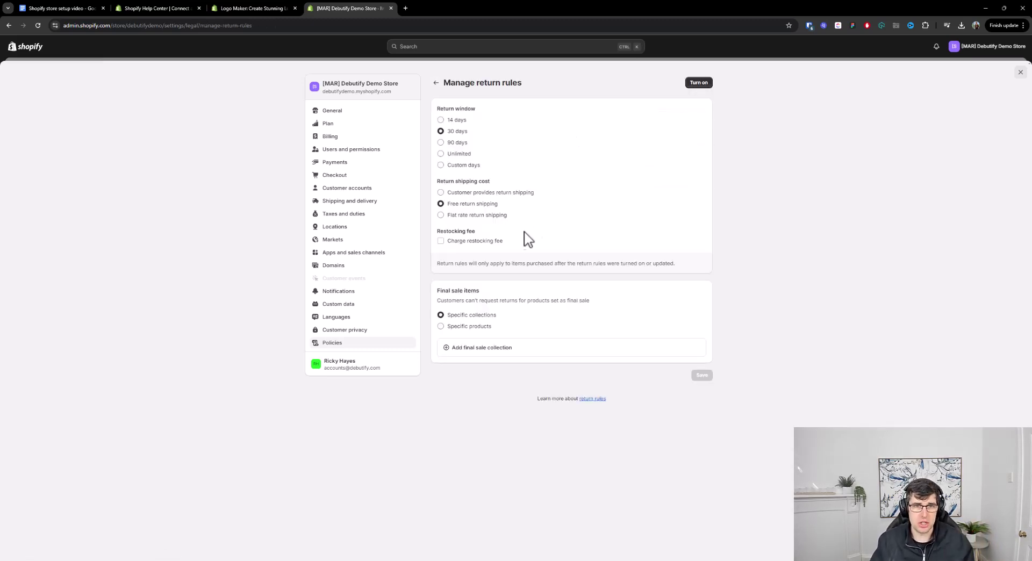
{"action": "left_click", "coordinate": [711, 84]}
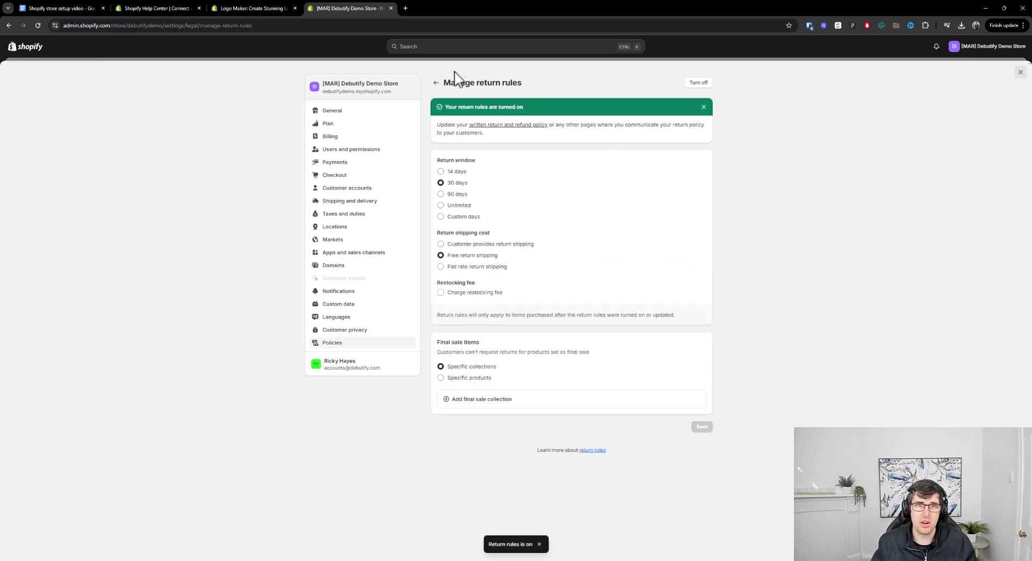
{"action": "left_click", "coordinate": [435, 82]}
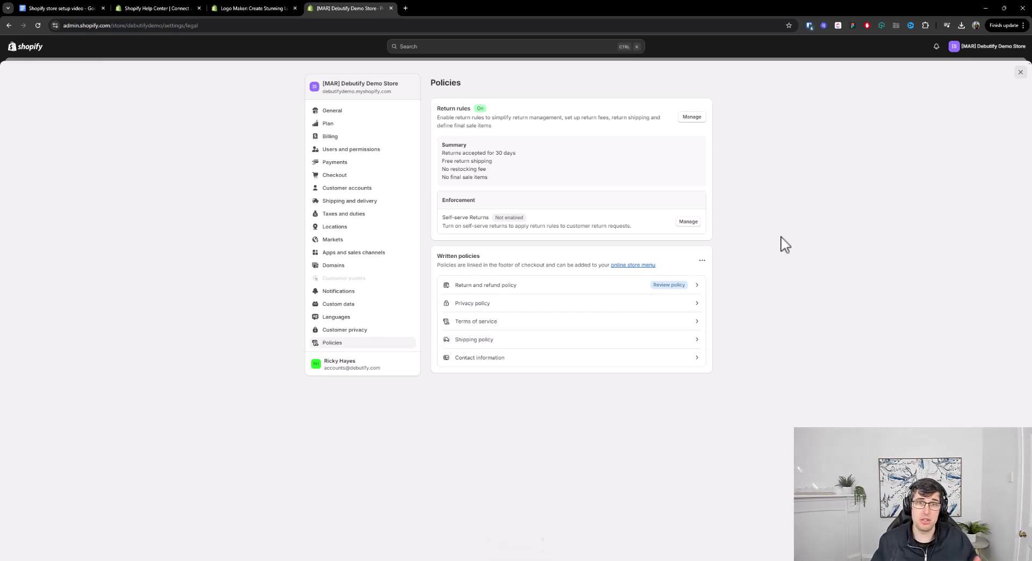
- Switch the login links to new customer accounts and enable self-serve returns
{"action": "left_click", "coordinate": [684, 222]}
{"action": "scroll", "coordinate": [661, 198], "scroll_direction": "up", "scroll_amount": 1}
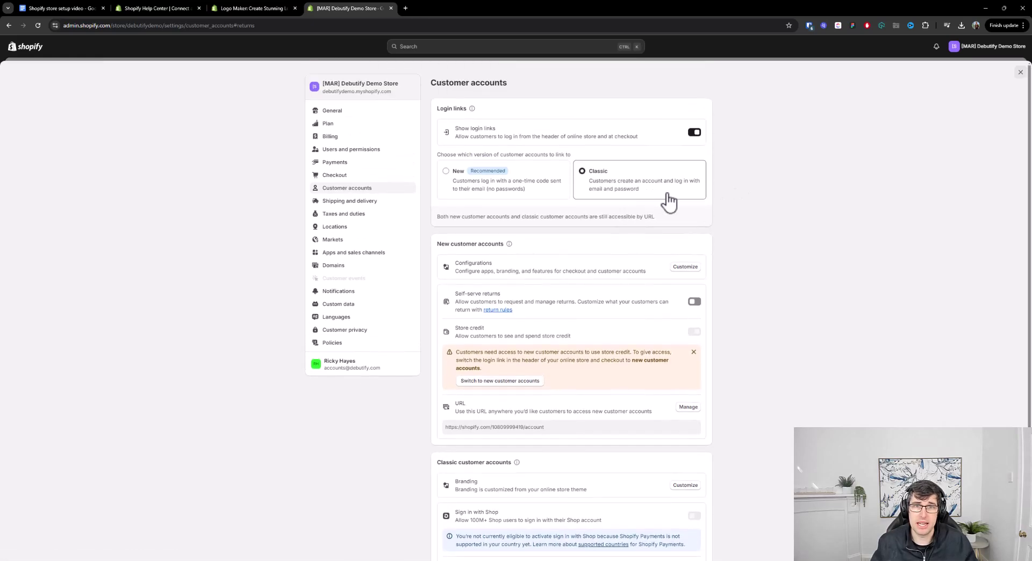
{"action": "left_click", "coordinate": [447, 171]}
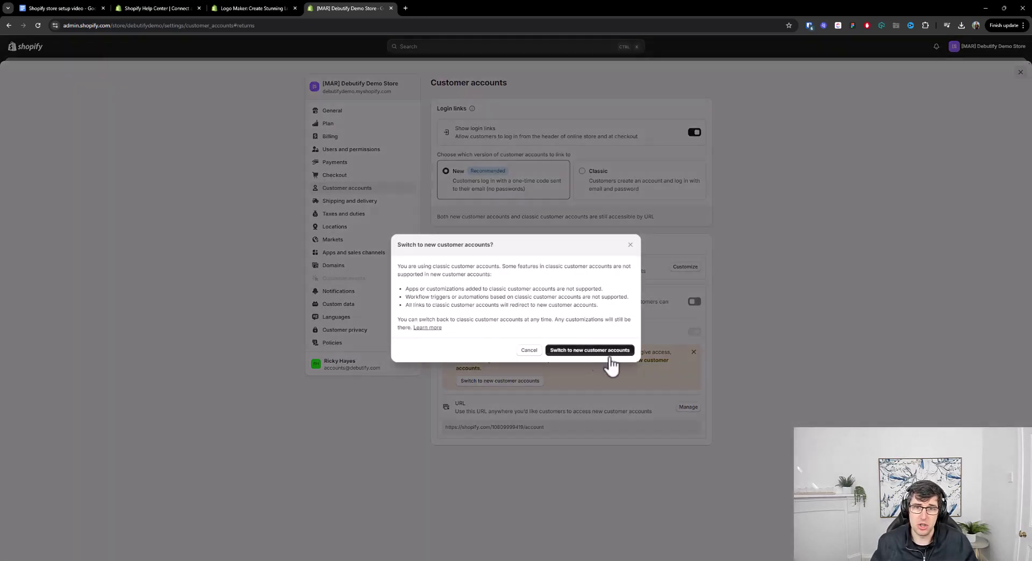
{"action": "left_click", "coordinate": [589, 350]}
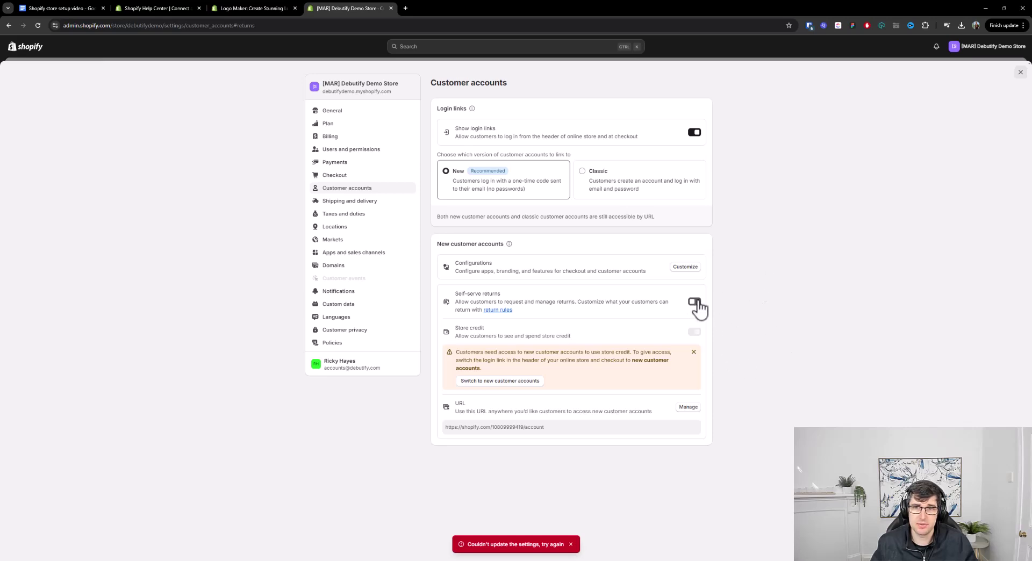
{"action": "left_click", "coordinate": [695, 302]}
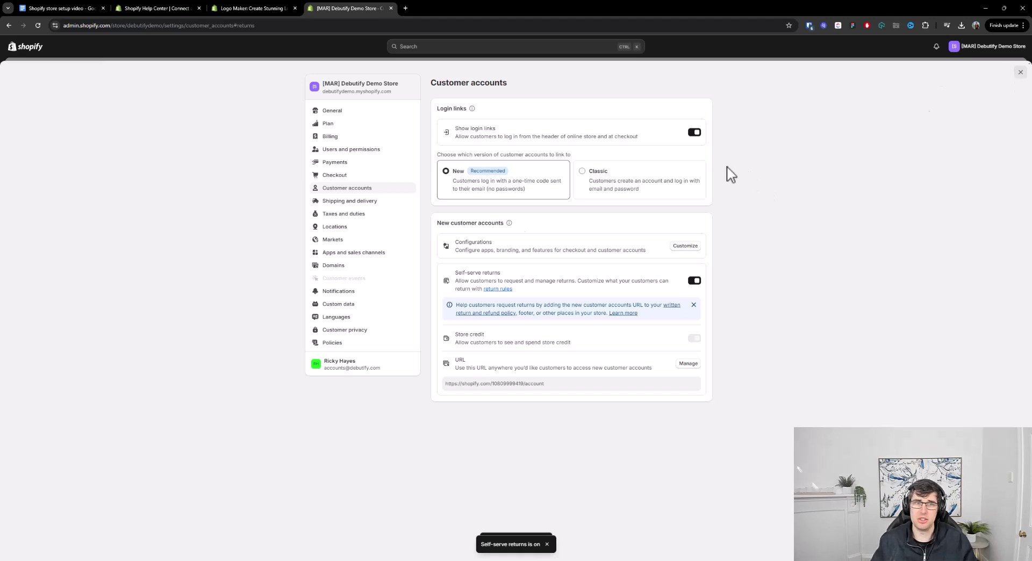
- Leave the store settings and open the Online Store sales channel's preferences
{"action": "left_click", "coordinate": [335, 344]}
{"action": "left_click", "coordinate": [1020, 73]}
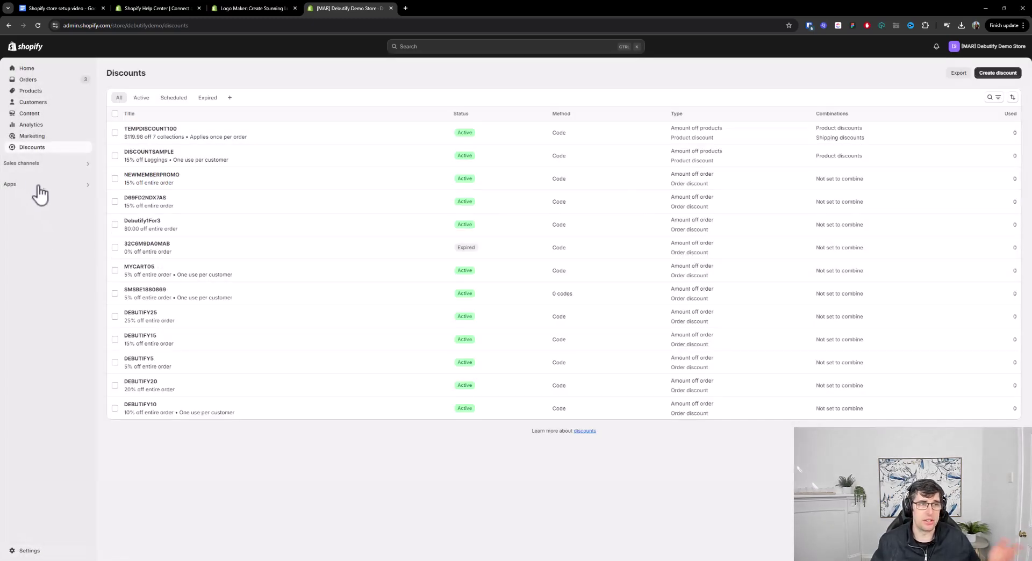
{"action": "left_click", "coordinate": [22, 163]}
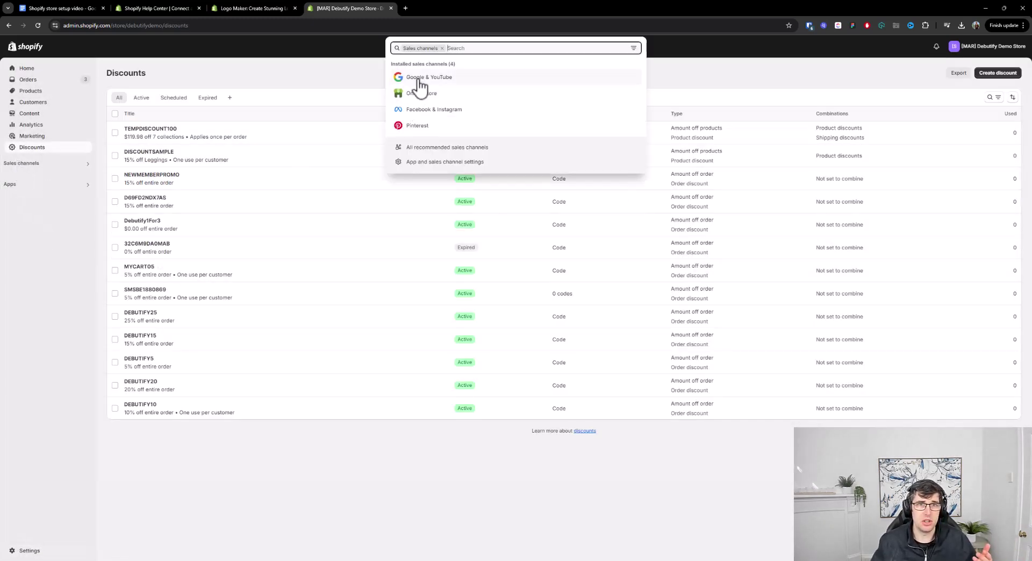
{"action": "left_click", "coordinate": [421, 94]}
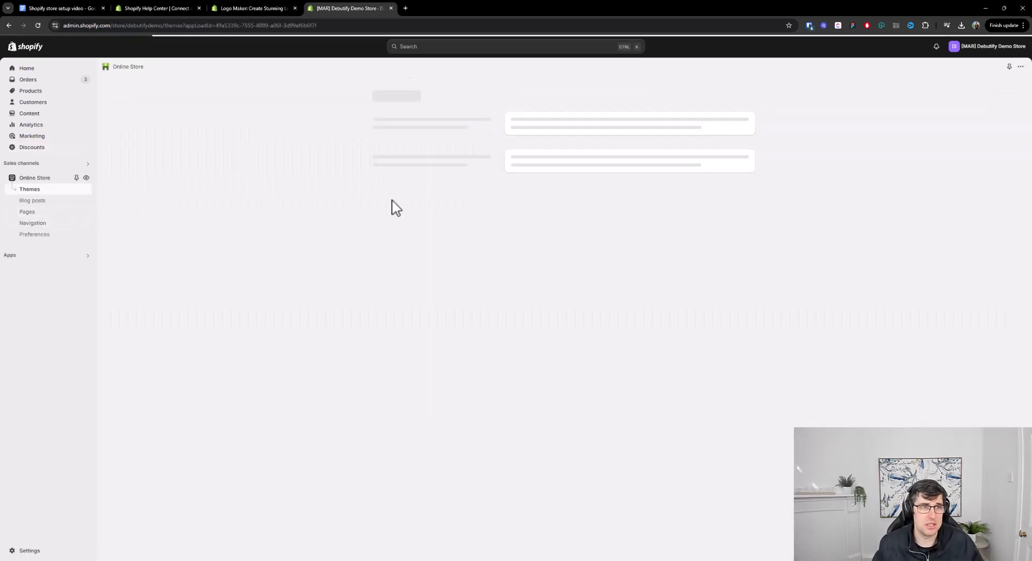
{"action": "left_click", "coordinate": [34, 235]}
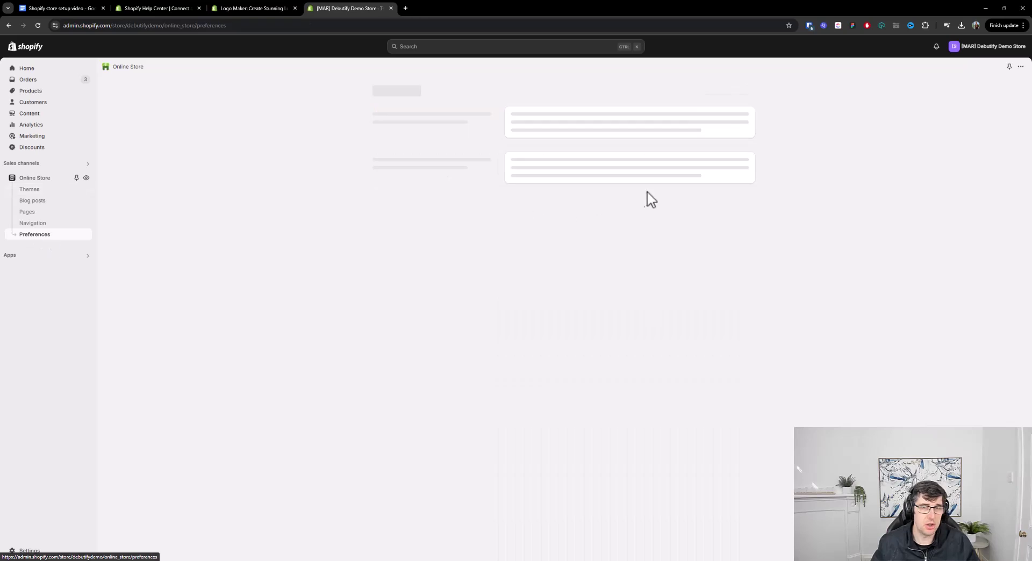
- Review the homepage title and homepage meta description in the store preferences
{"action": "mouse_move", "coordinate": [582, 143]}
{"action": "left_mouse_down"}
{"action": "mouse_move", "coordinate": [491, 138]}
{"action": "mouse_move", "coordinate": [585, 129]}
{"action": "left_mouse_up"}
{"action": "triple_click", "coordinate": [585, 129]}
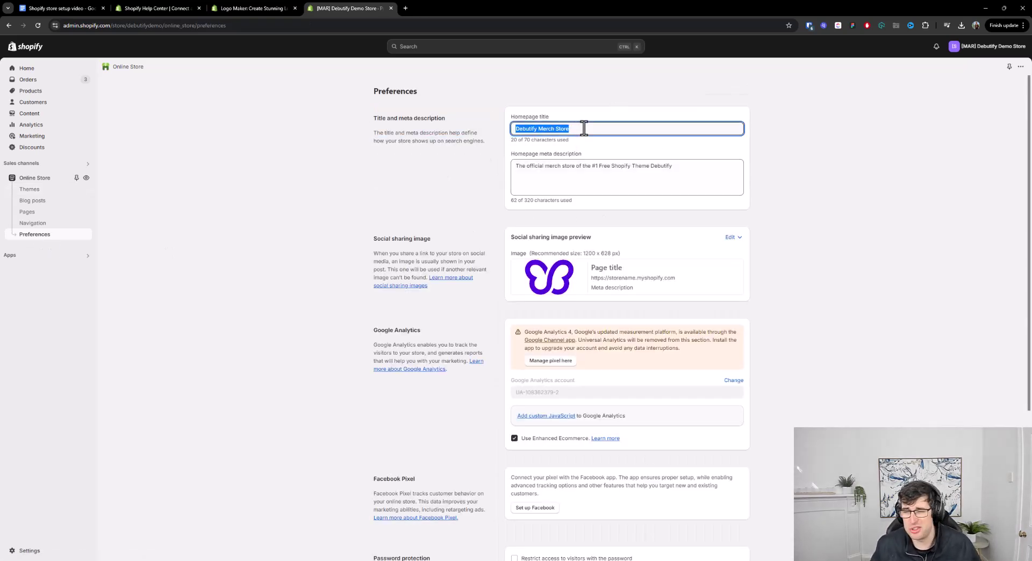
{"action": "left_click", "coordinate": [625, 167]}
{"action": "left_click_drag", "start_coordinate": [717, 166], "coordinate": [458, 167]}
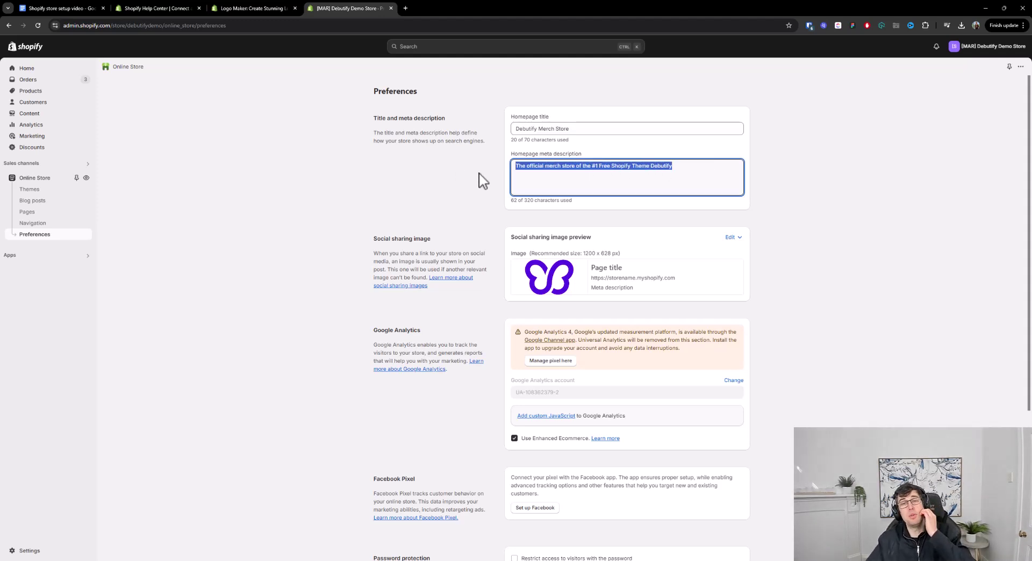
- Review the remaining store preferences, from the social sharing image to spam protection, and check the list of installed sales channels
{"action": "scroll", "coordinate": [668, 214], "scroll_direction": "down", "scroll_amount": 1}
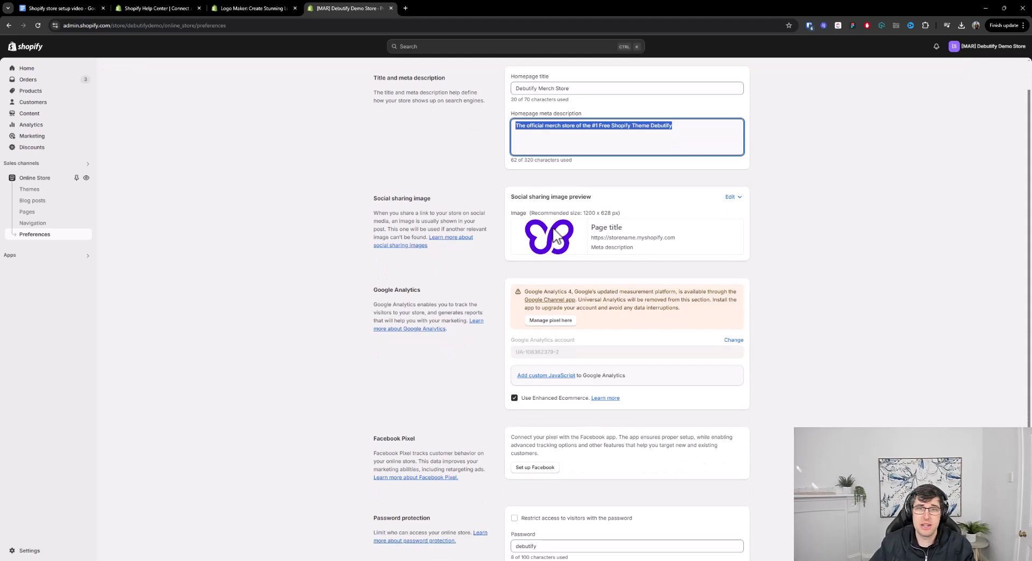
{"action": "scroll", "coordinate": [603, 265], "scroll_direction": "down", "scroll_amount": 1}
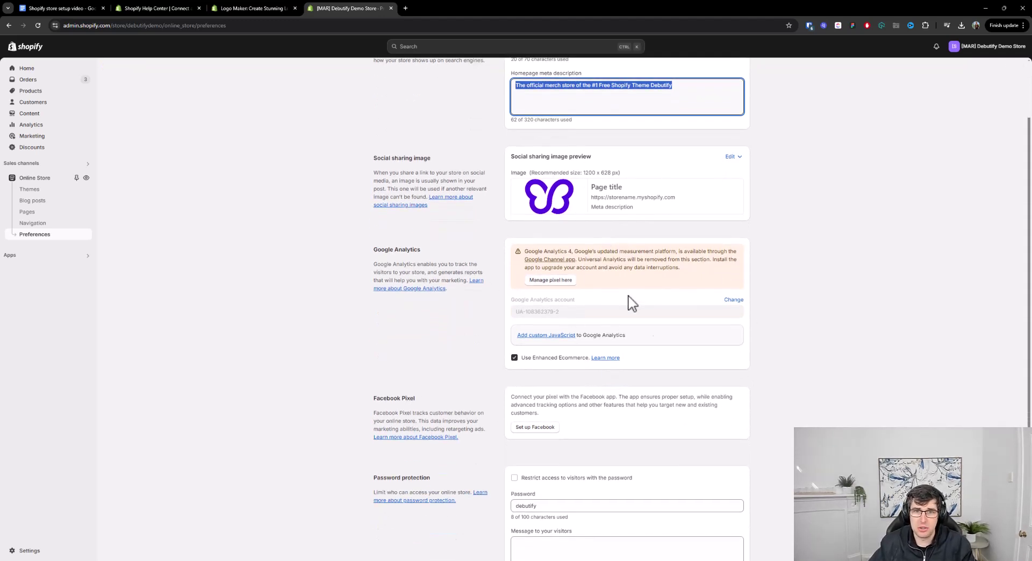
{"action": "scroll", "coordinate": [762, 298], "scroll_direction": "down", "scroll_amount": 3}
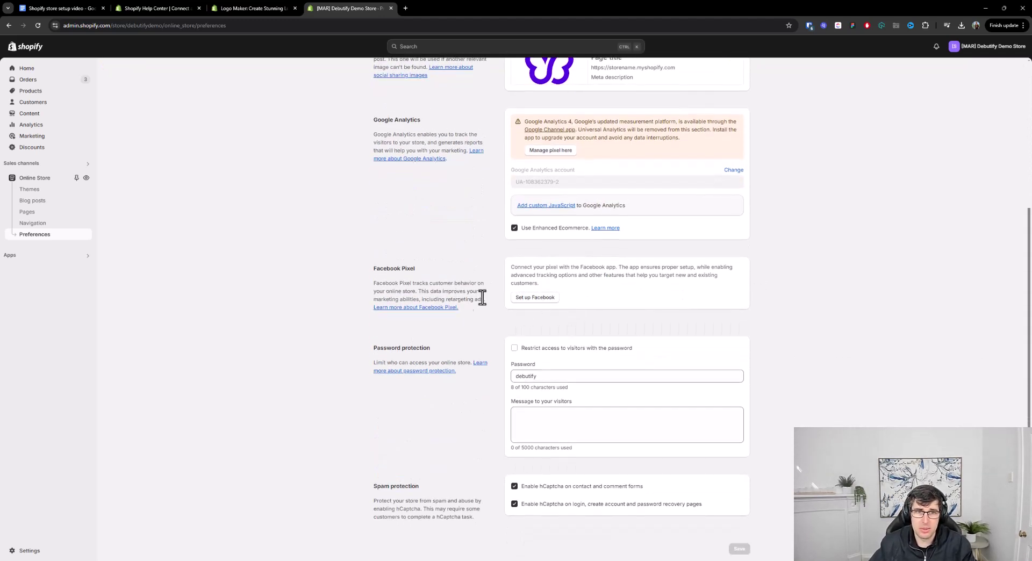
{"action": "left_click", "coordinate": [21, 164]}
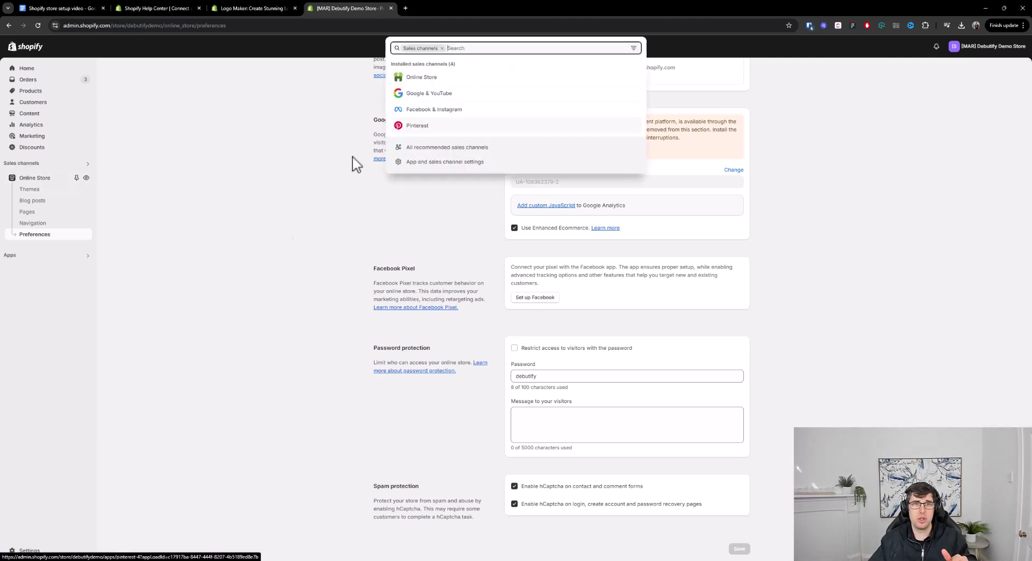
{"action": "left_click", "coordinate": [279, 346]}
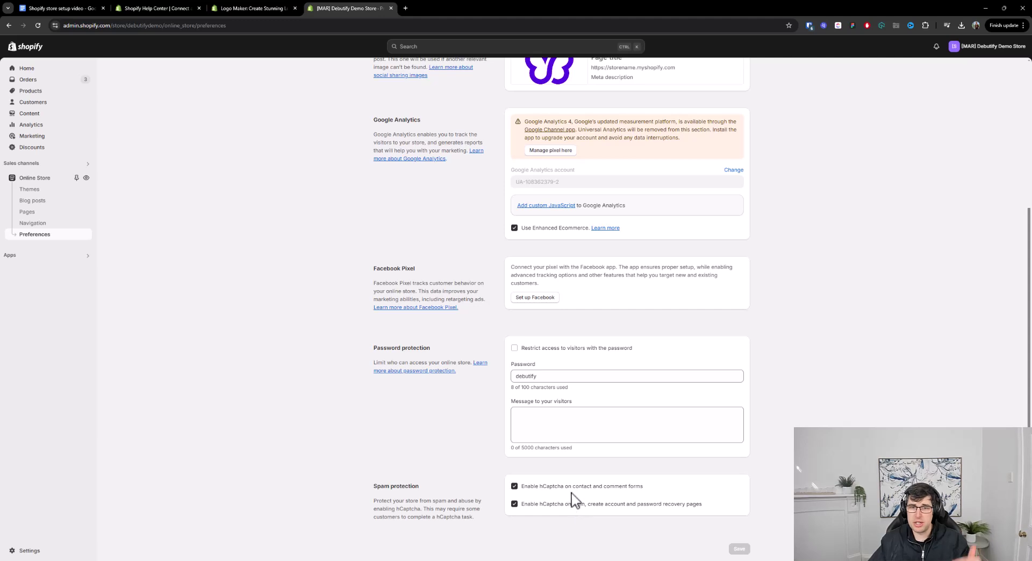
- Try adding a menu item linked to the Contact Information policy in the Footer - Help & Legal navigation menu
{"action": "left_click", "coordinate": [36, 224]}
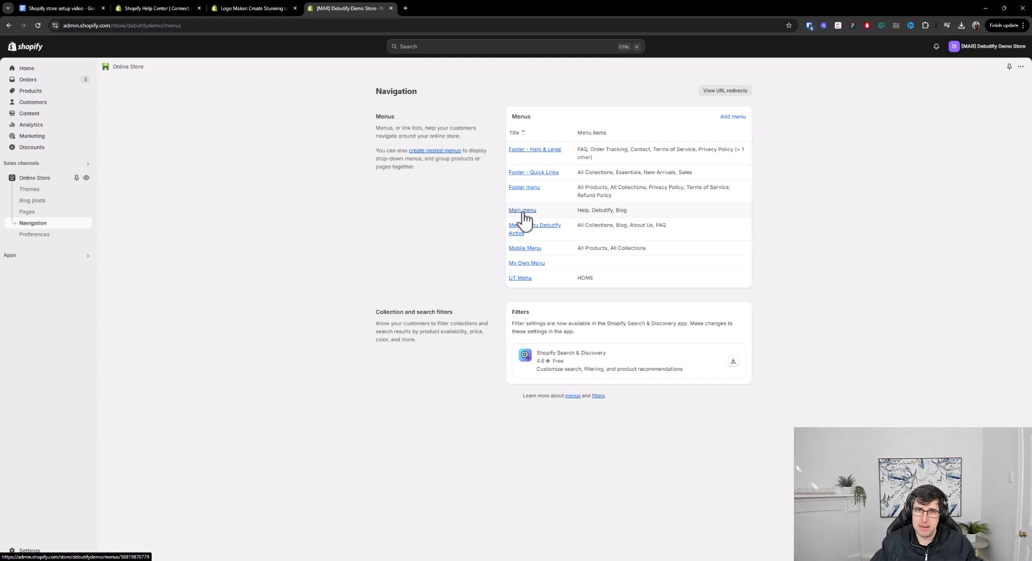
{"action": "left_click", "coordinate": [518, 153]}
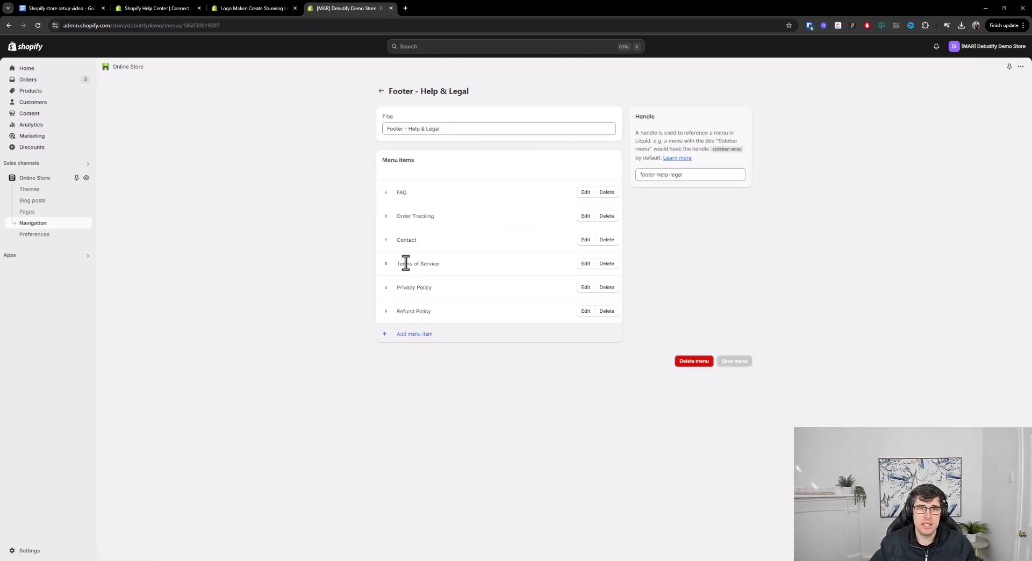
{"action": "left_click", "coordinate": [415, 334]}
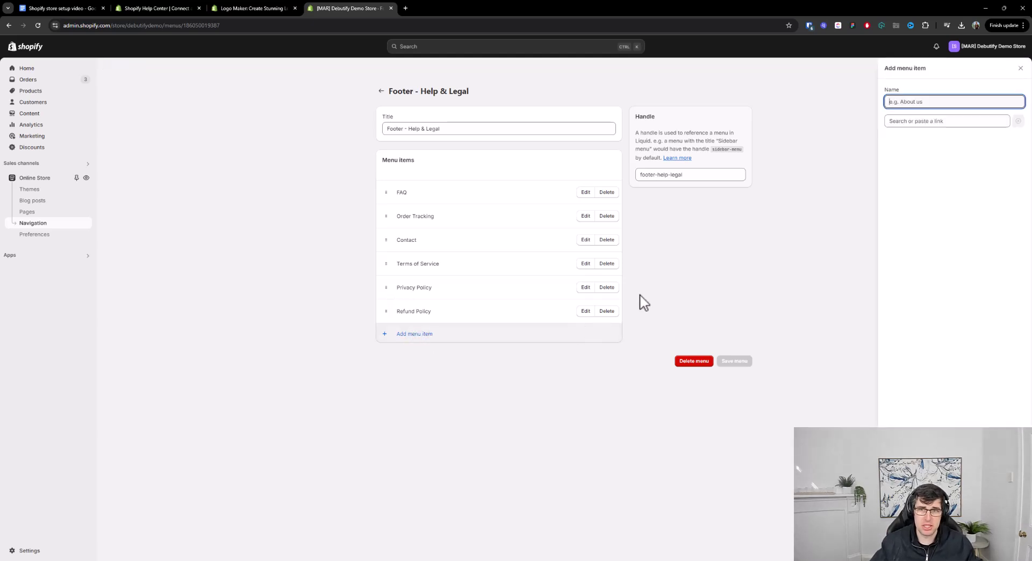
{"action": "left_click", "coordinate": [917, 121]}
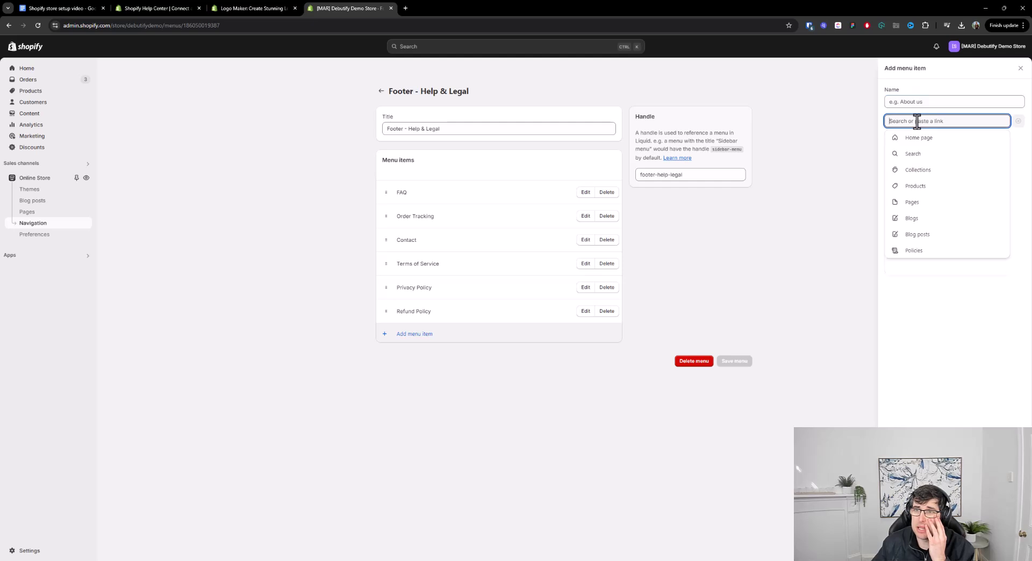
{"action": "left_click", "coordinate": [933, 252]}
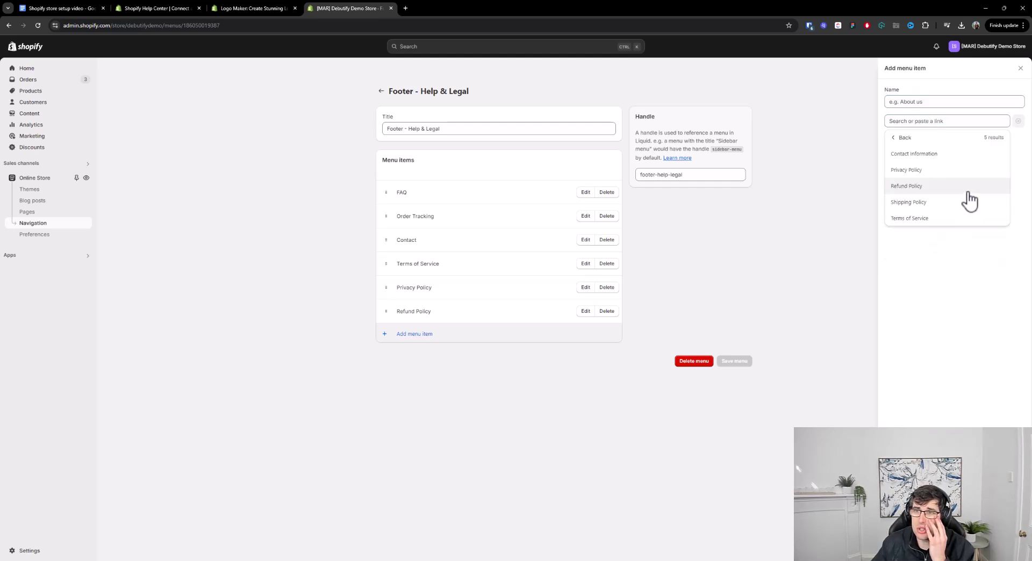
{"action": "left_click", "coordinate": [938, 155]}
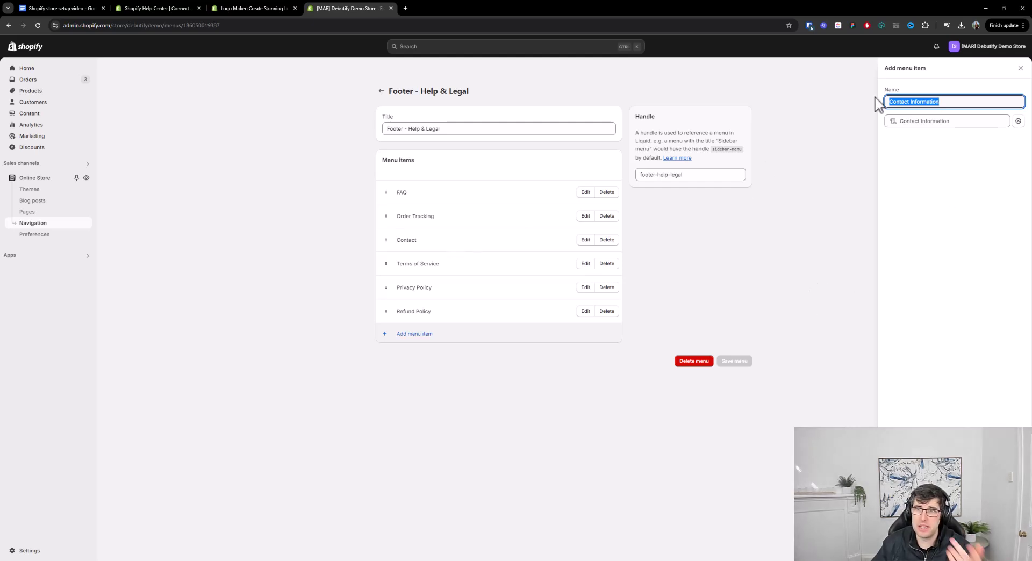
- Clear the new menu item's link, browse the available policy links again, and discard the item
{"action": "left_click", "coordinate": [1018, 120]}
{"action": "left_click", "coordinate": [921, 102]}
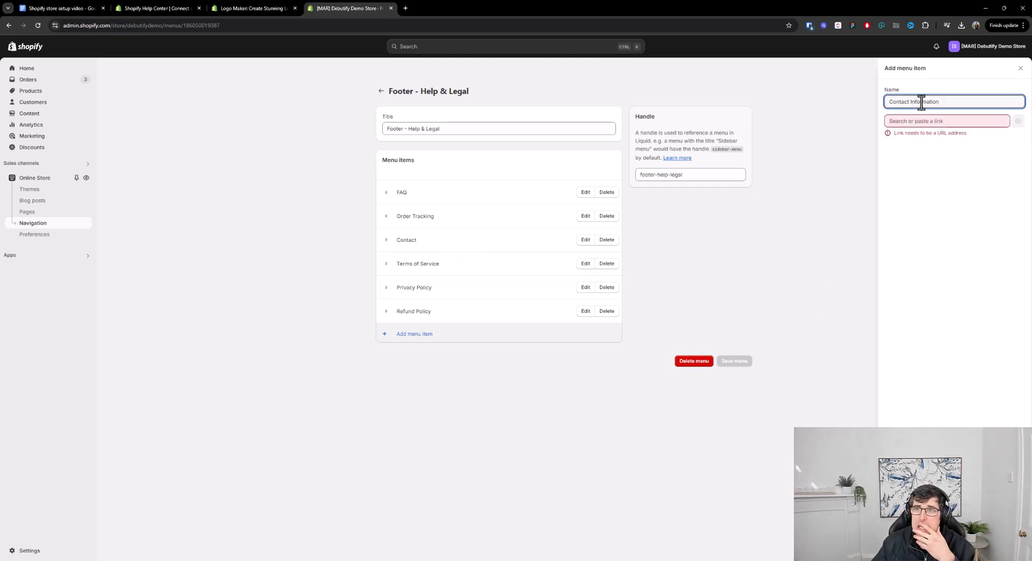
{"action": "left_click", "coordinate": [925, 119]}
{"action": "left_click", "coordinate": [914, 250]}
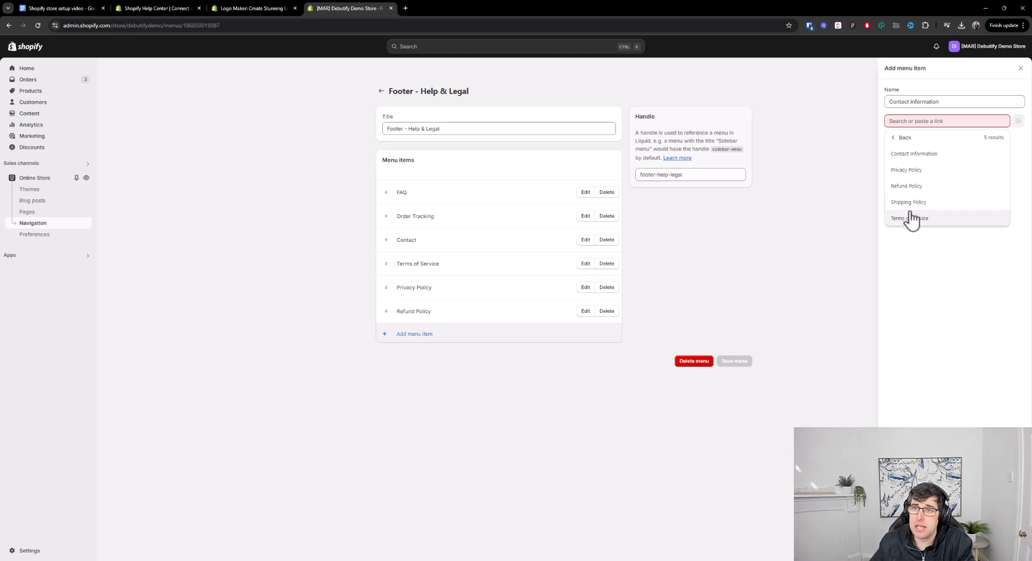
{"action": "left_click", "coordinate": [1020, 68]}
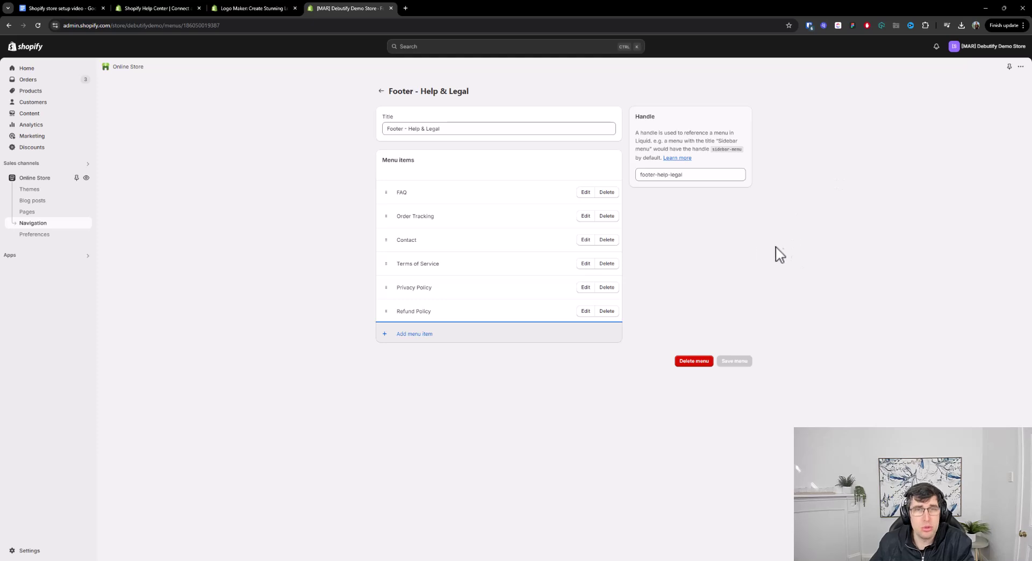
- Look over the online store's pages, blog posts and theme library
{"action": "left_click", "coordinate": [32, 213]}
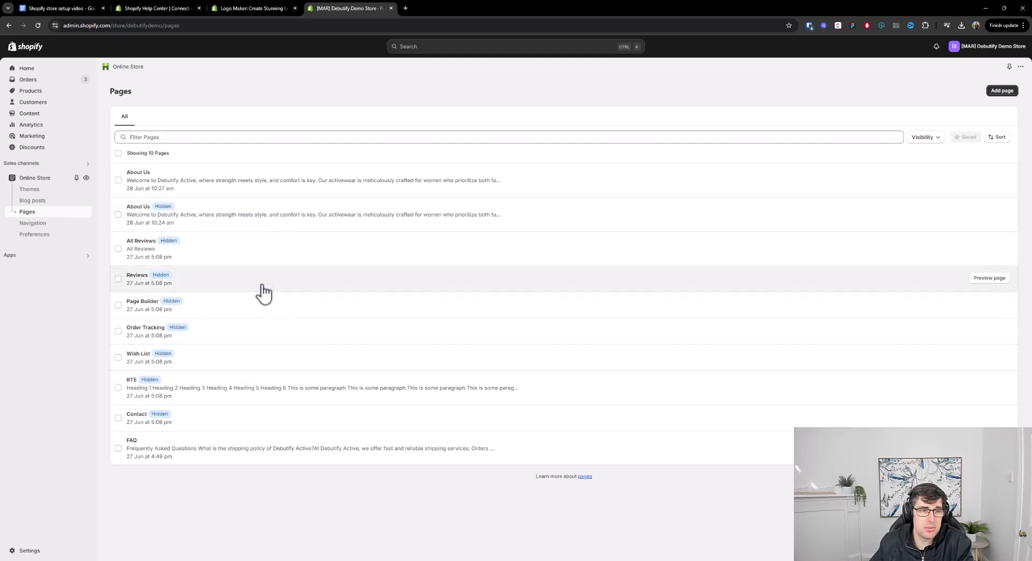
{"action": "left_click", "coordinate": [42, 201]}
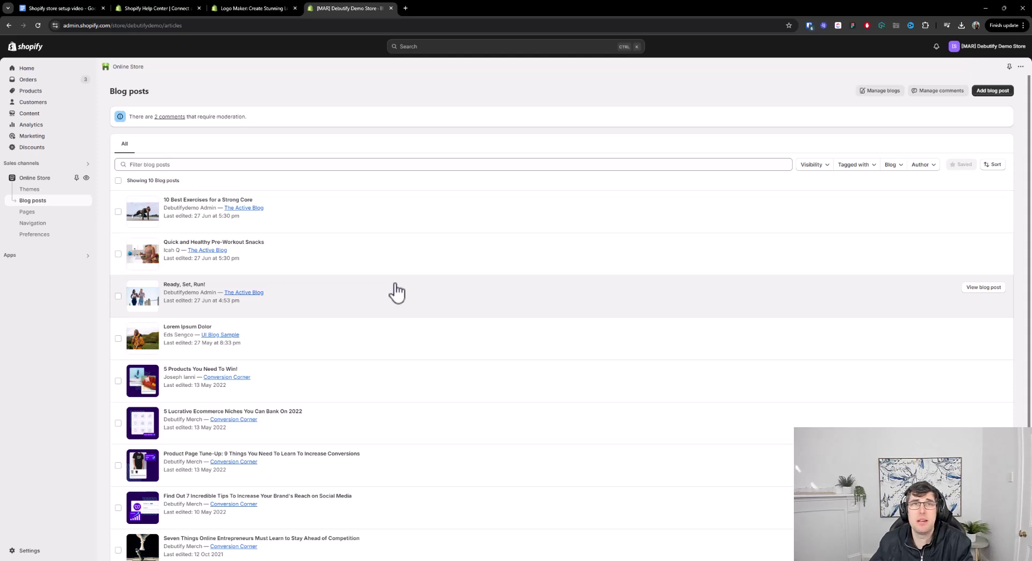
{"action": "left_click", "coordinate": [33, 189]}
{"action": "scroll", "coordinate": [316, 268], "scroll_direction": "down", "scroll_amount": 3}
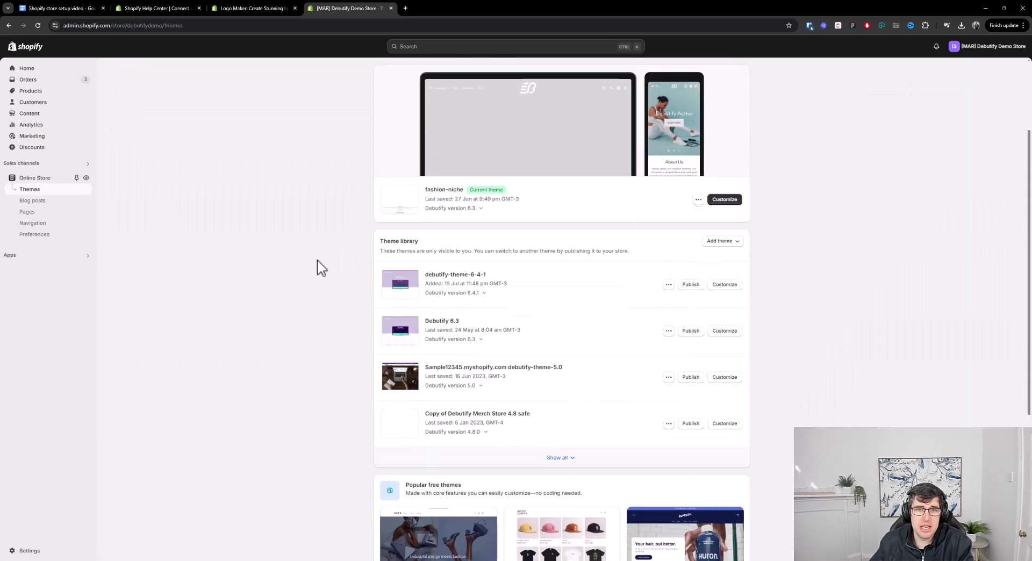
{"action": "scroll", "coordinate": [321, 267], "scroll_direction": "up", "scroll_amount": 1}
{"action": "scroll", "coordinate": [317, 272], "scroll_direction": "up", "scroll_amount": 1}
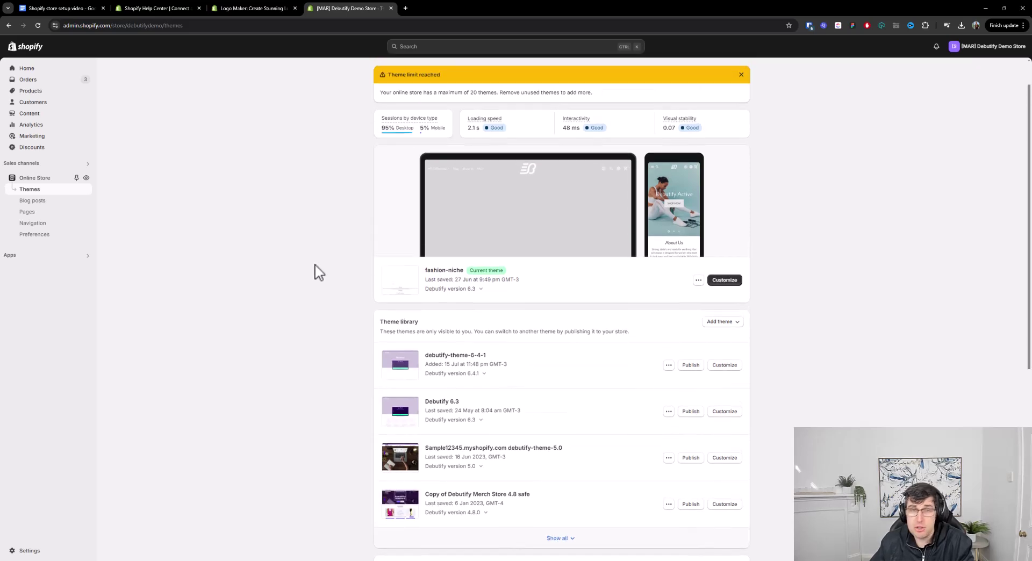
{"action": "left_click", "coordinate": [92, 9]}
{"action": "left_click_drag", "start_coordinate": [593, 354], "coordinate": [513, 347]}
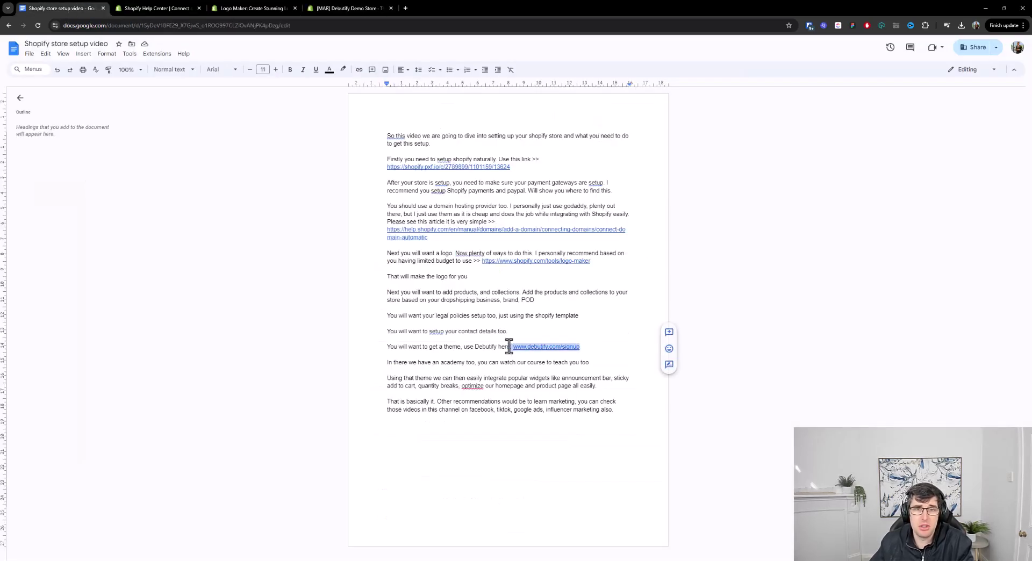
{"action": "left_click", "coordinate": [333, 4]}
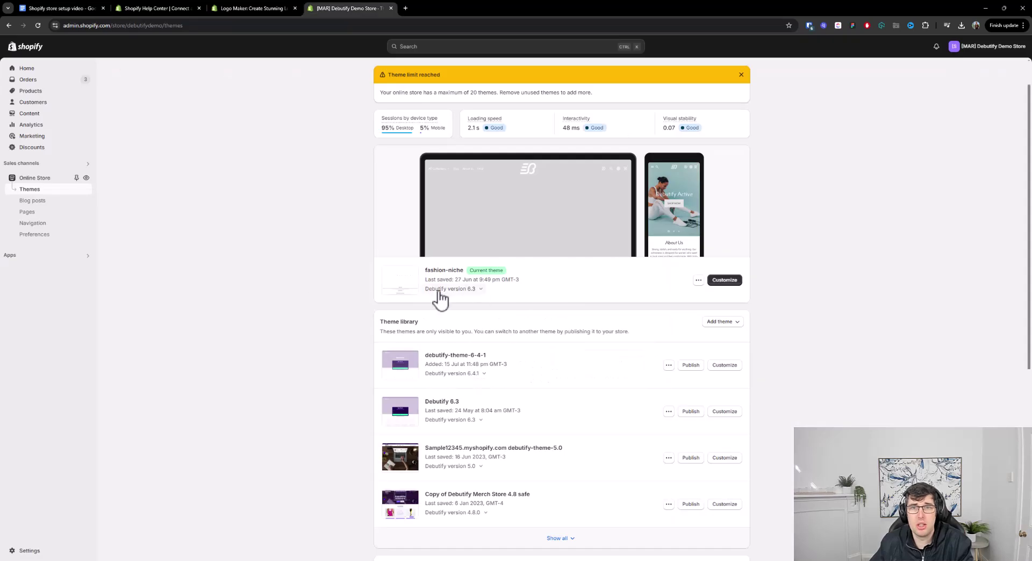
- Open debutify-theme-6-4-1 from the theme library for customization and look over its Age check settings and homepage sections
{"action": "scroll", "coordinate": [298, 277], "scroll_direction": "down", "scroll_amount": 1}
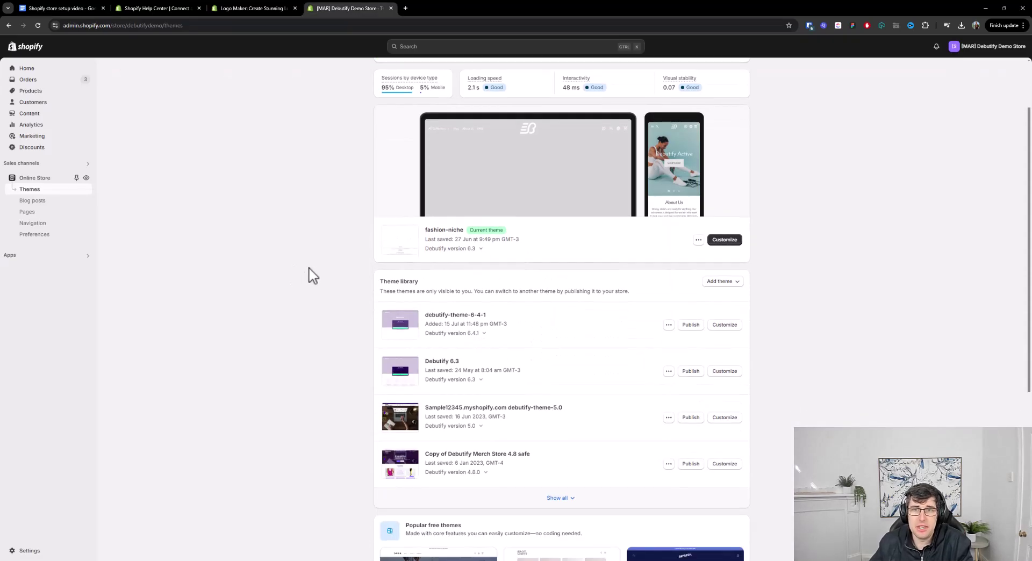
{"action": "scroll", "coordinate": [312, 272], "scroll_direction": "down", "scroll_amount": 2}
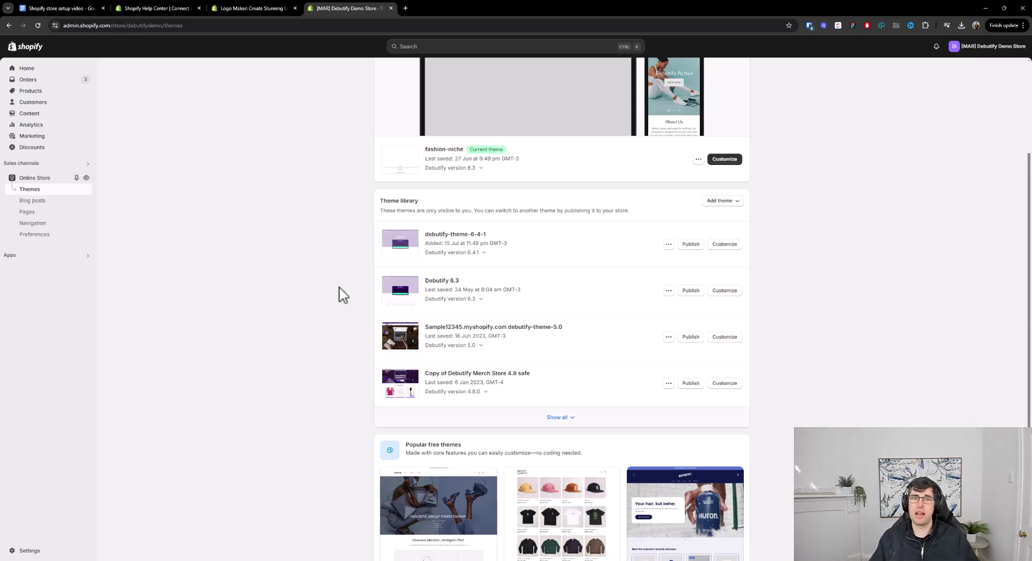
{"action": "left_click", "coordinate": [732, 253]}
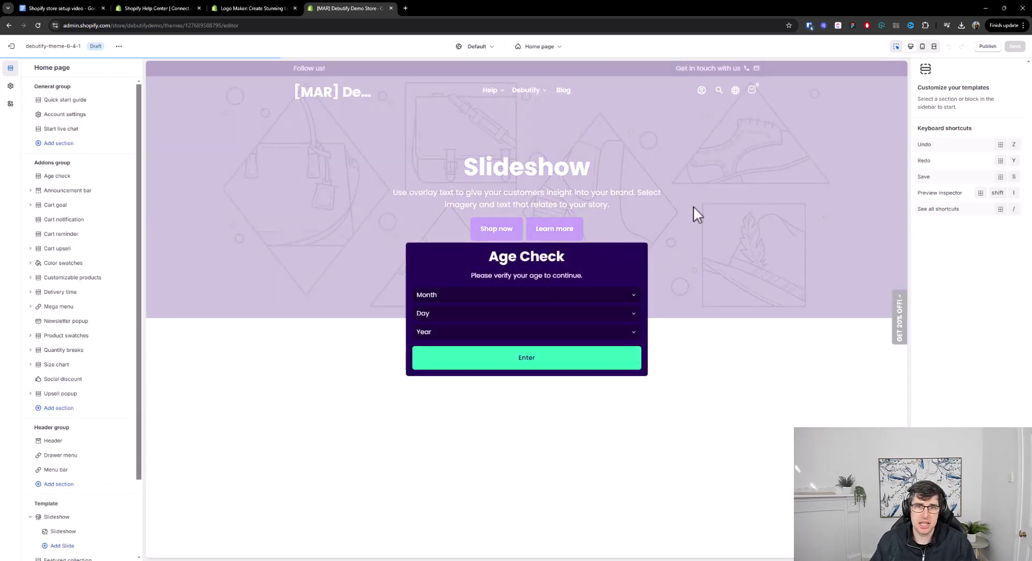
{"action": "left_click", "coordinate": [693, 207]}
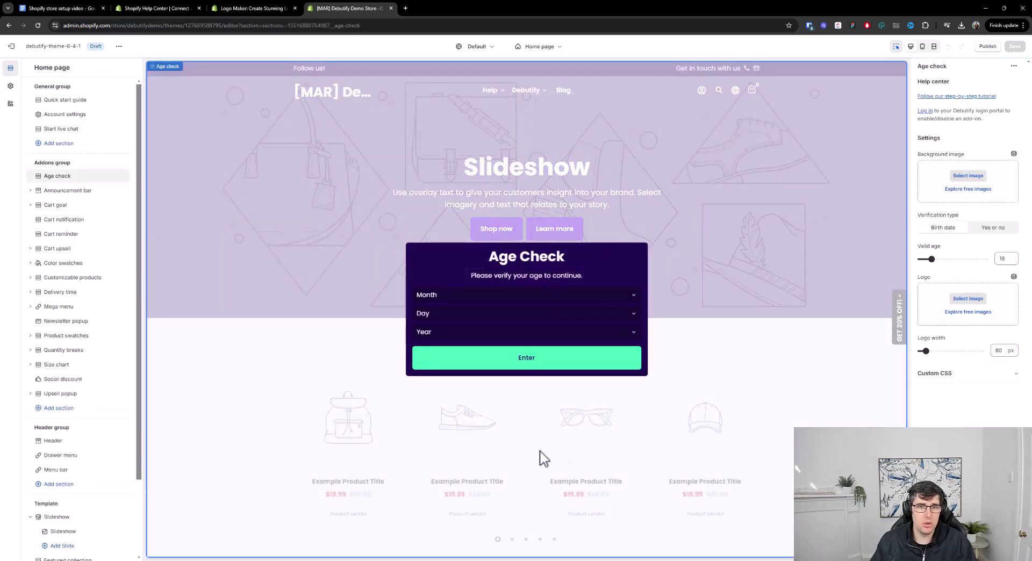
{"action": "scroll", "coordinate": [59, 219], "scroll_direction": "down", "scroll_amount": 2}
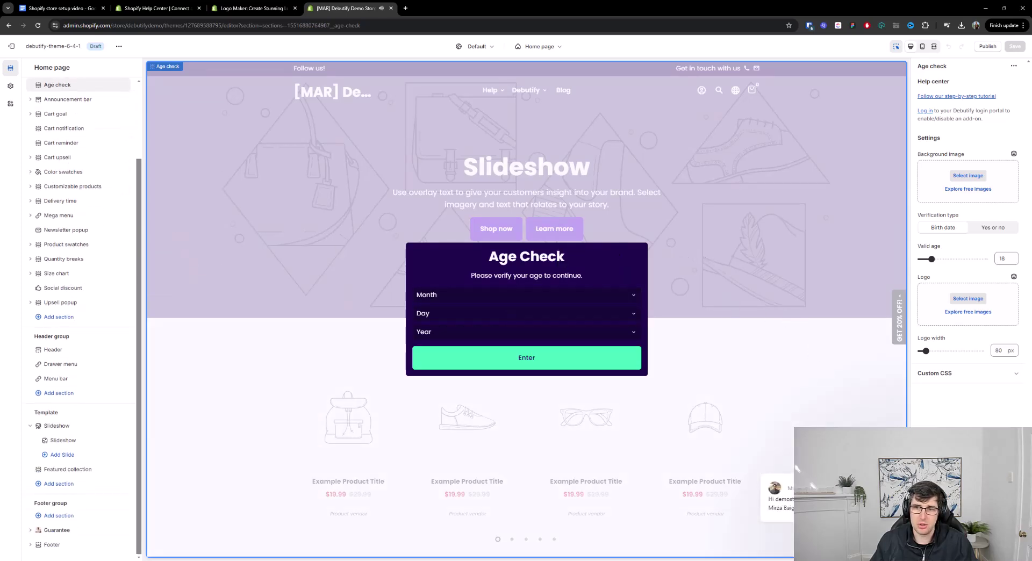
- Turn off the Newsletter popup's floating bar on both desktop and mobile, and save the theme
{"action": "scroll", "coordinate": [48, 183], "scroll_direction": "up", "scroll_amount": 1}
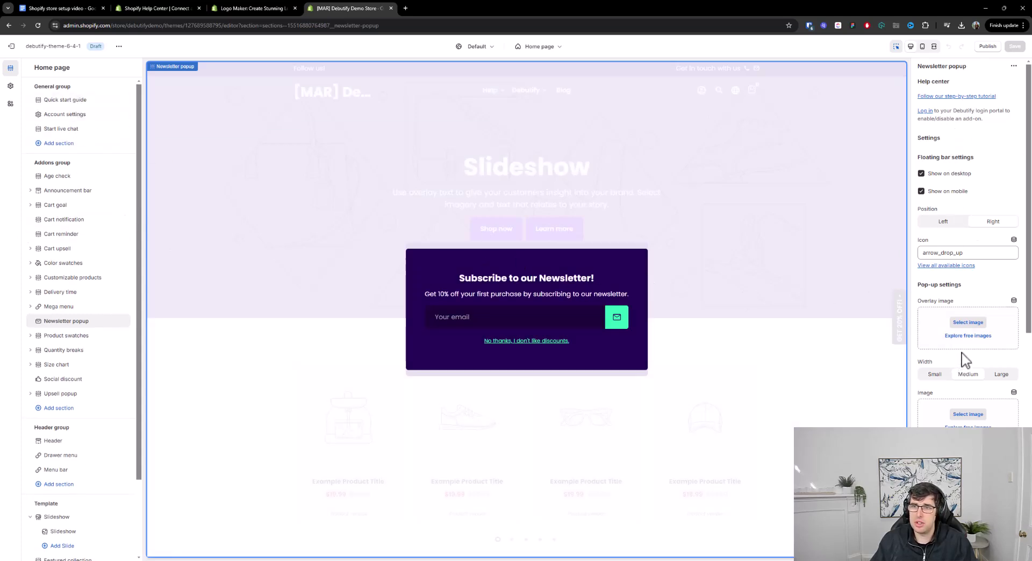
{"action": "left_click", "coordinate": [922, 173]}
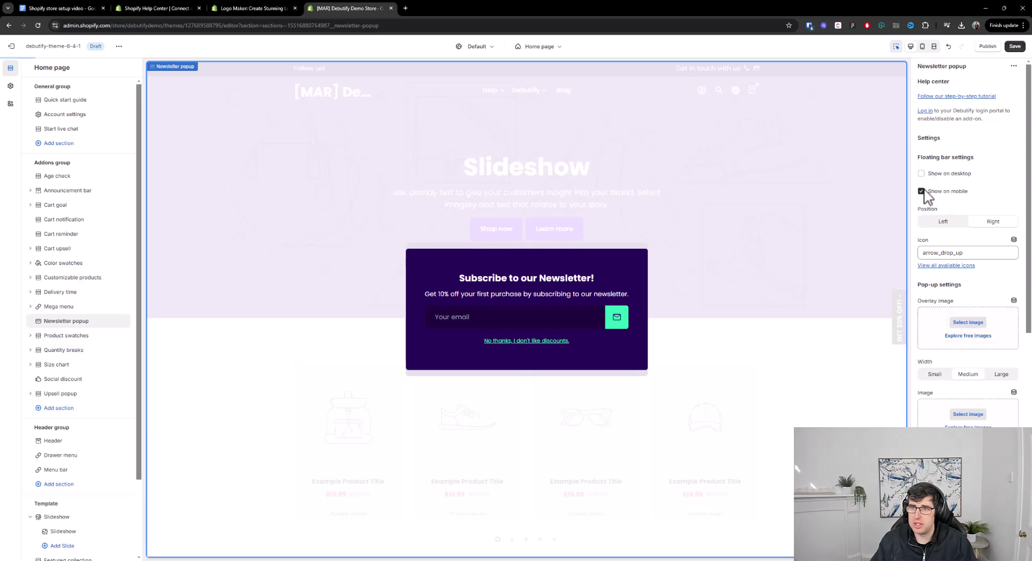
{"action": "left_click", "coordinate": [921, 191]}
{"action": "left_click", "coordinate": [1014, 47]}
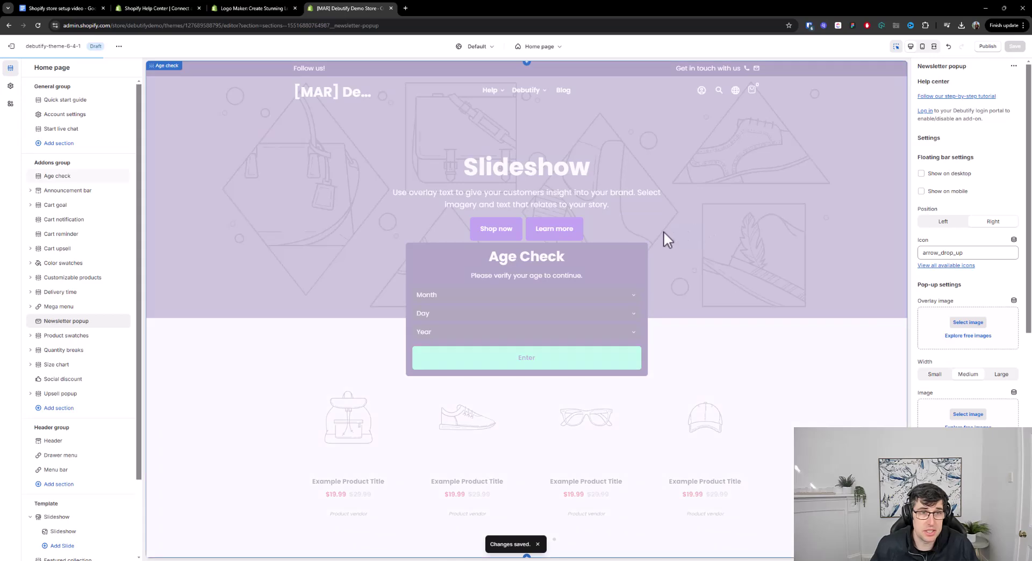
- Hide the Age check section in the Addons group and save the theme
{"action": "scroll", "coordinate": [671, 298], "scroll_direction": "down", "scroll_amount": 3}
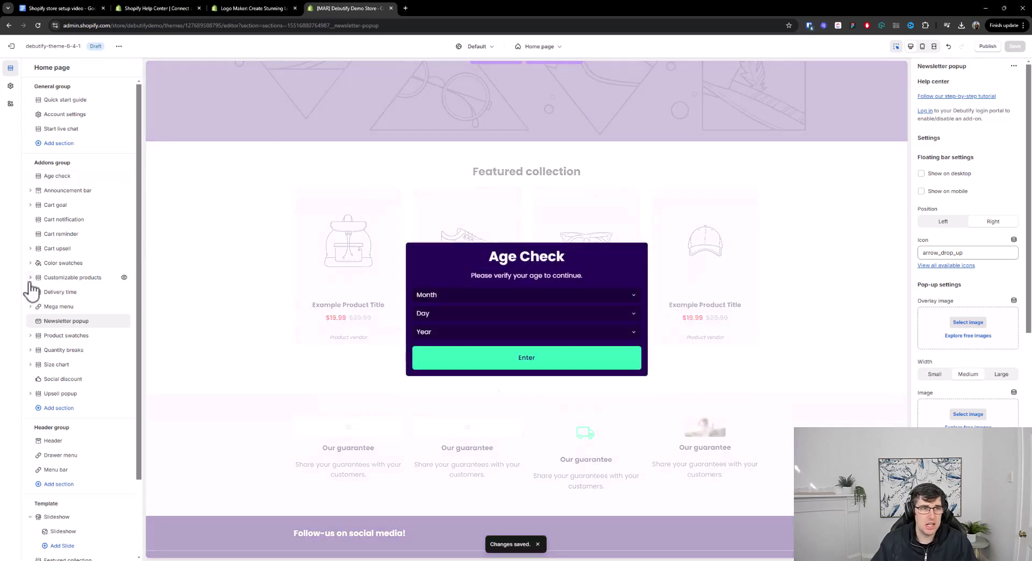
{"action": "left_click", "coordinate": [62, 177]}
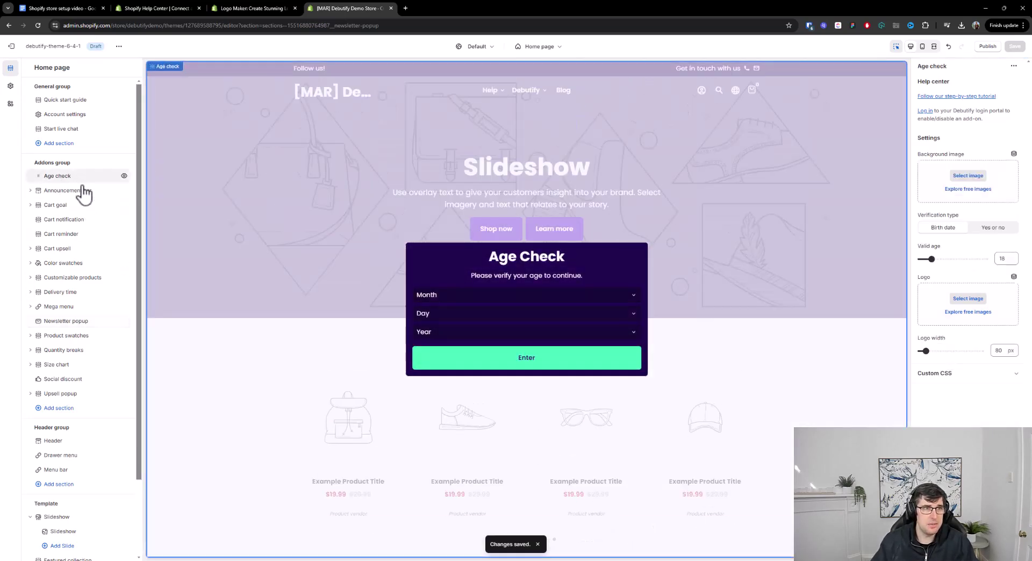
{"action": "left_click", "coordinate": [124, 176]}
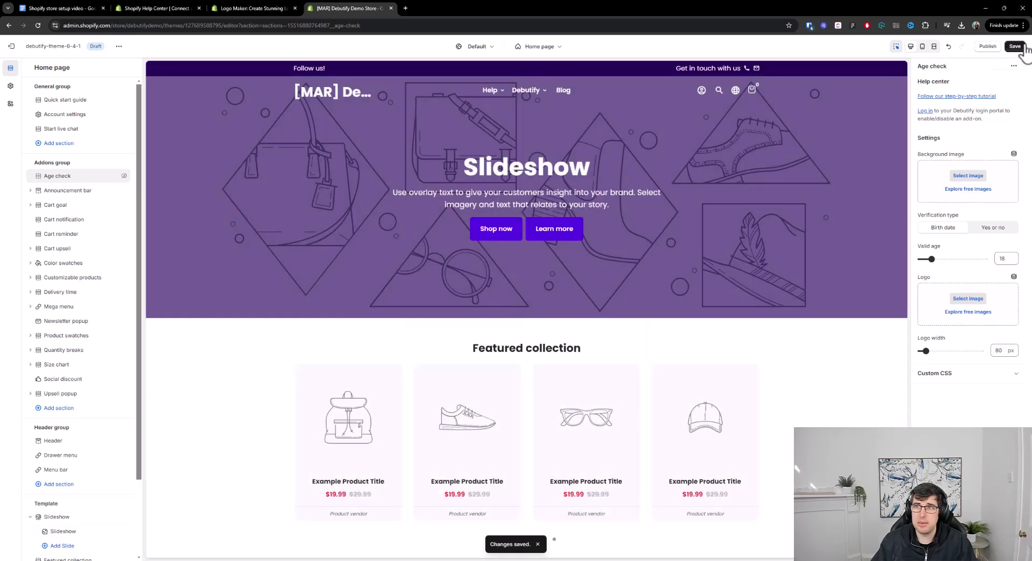
{"action": "left_click", "coordinate": [1015, 46]}
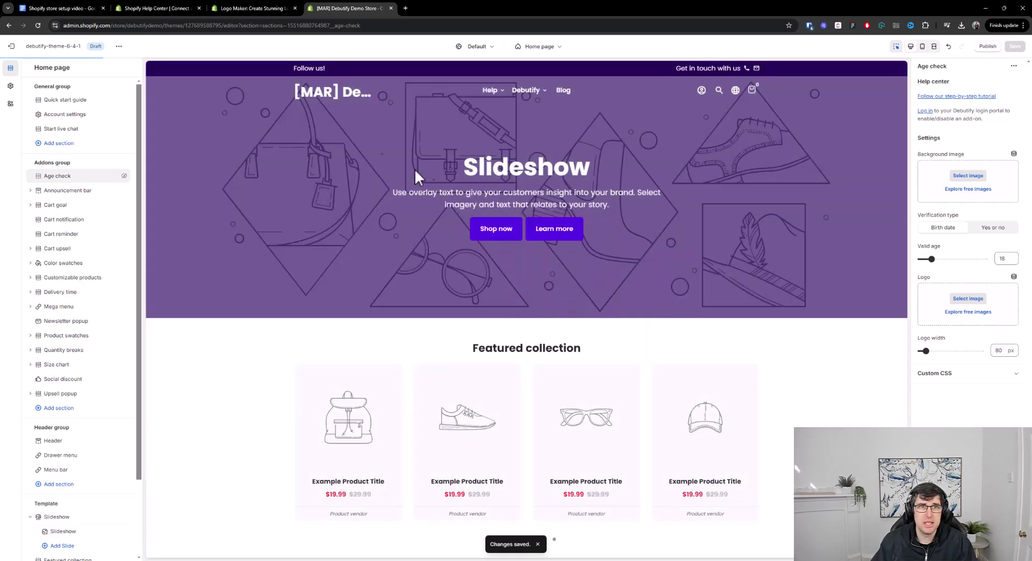
- Look through the homepage section list and open the Quick start guide in the General group
{"action": "scroll", "coordinate": [92, 256], "scroll_direction": "down", "scroll_amount": 2}
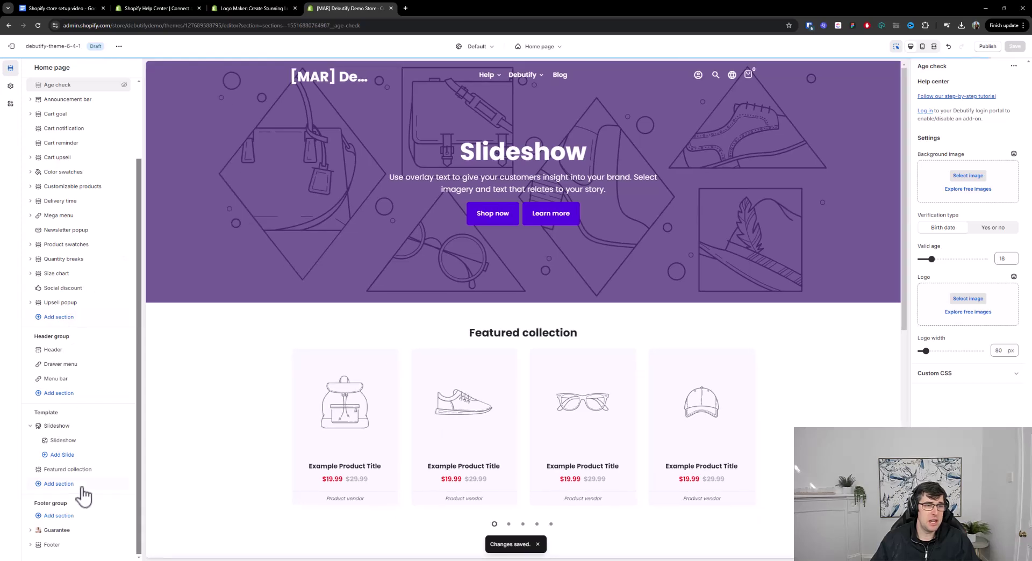
{"action": "scroll", "coordinate": [48, 484], "scroll_direction": "up", "scroll_amount": 2}
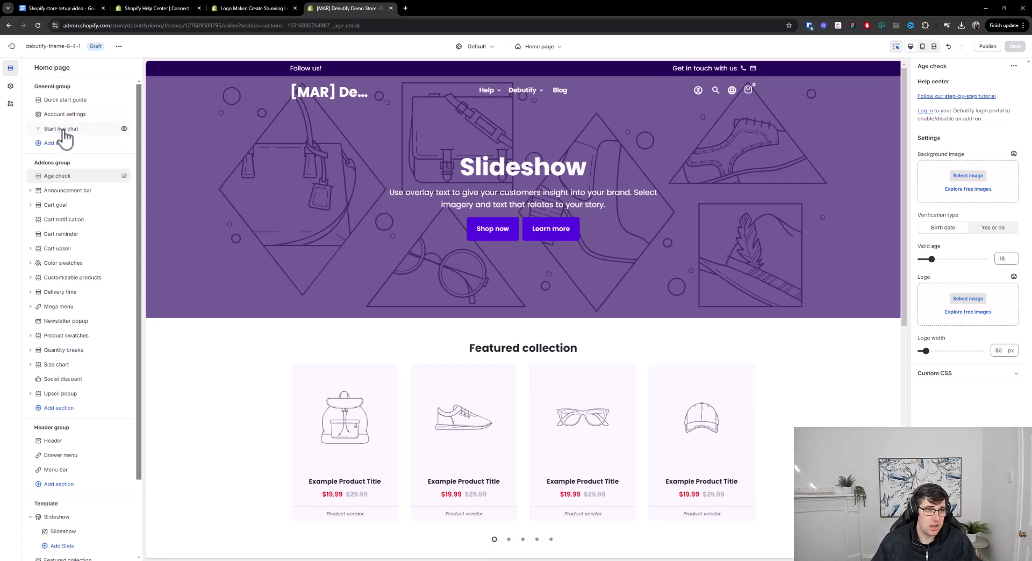
{"action": "left_click", "coordinate": [66, 99]}
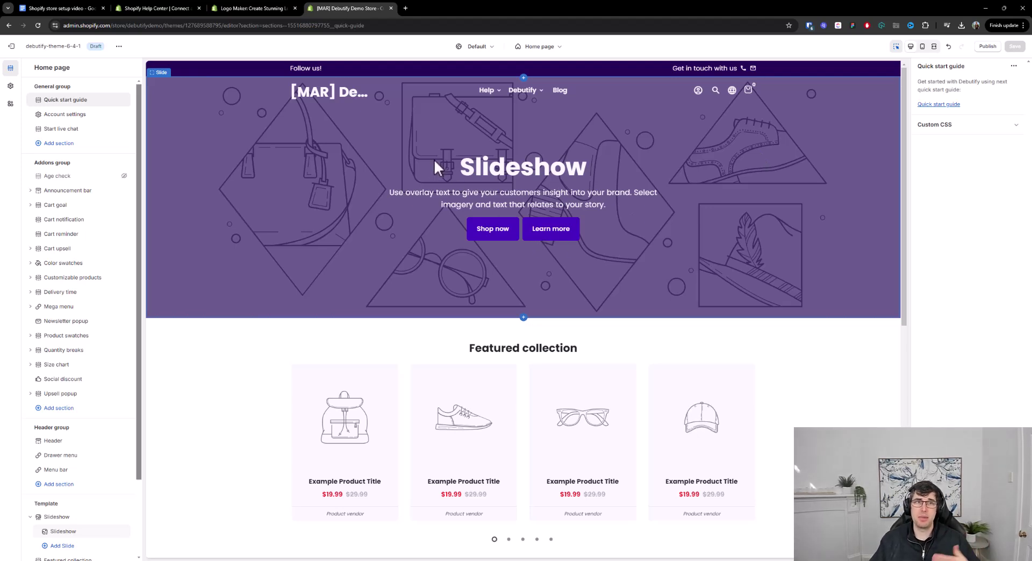
- Select the store header in the homepage preview to open the Header section's settings
{"action": "scroll", "coordinate": [94, 278], "scroll_direction": "down", "scroll_amount": 2}
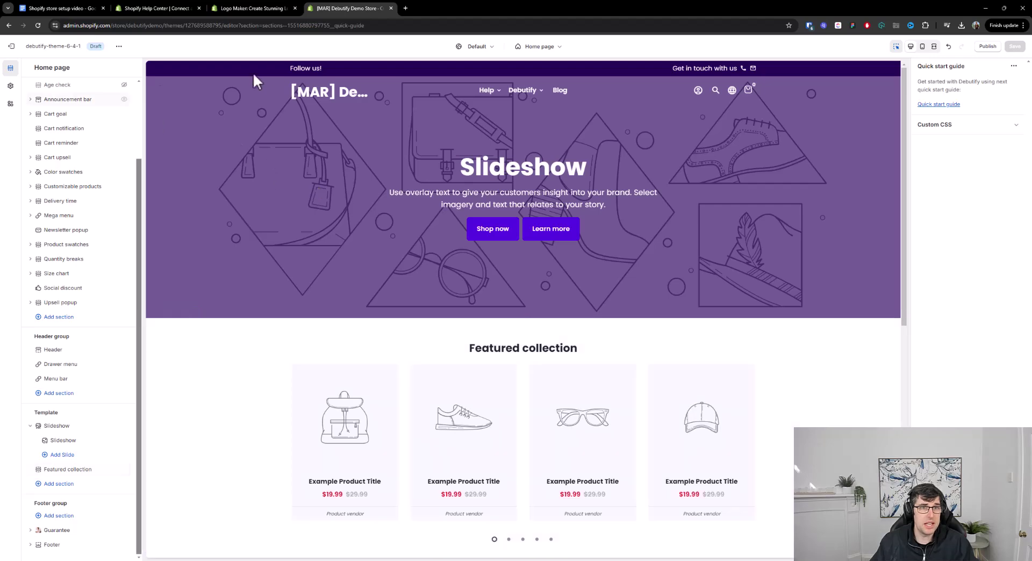
{"action": "left_click", "coordinate": [334, 95]}
{"action": "left_click", "coordinate": [336, 95]}
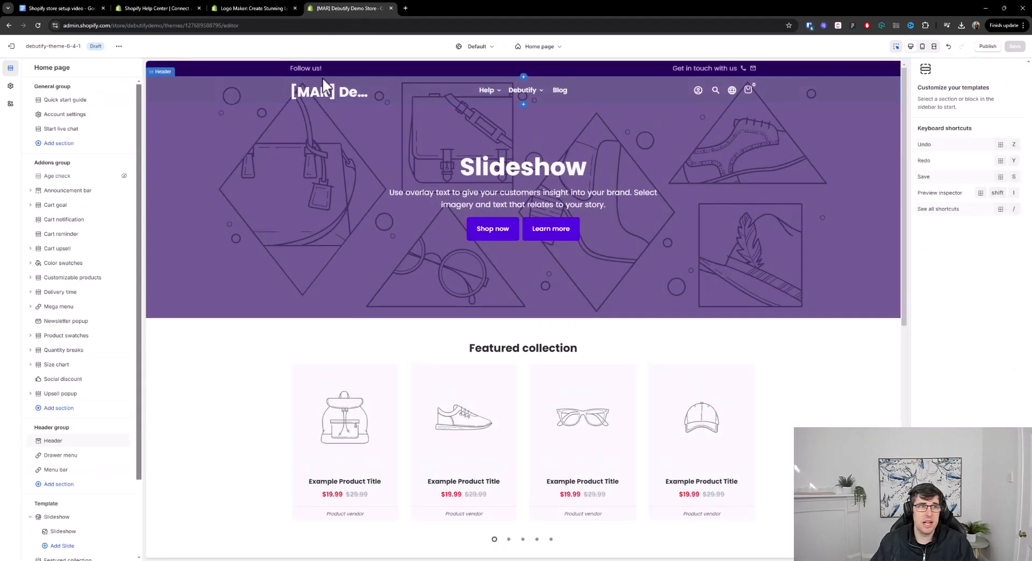
{"action": "left_click", "coordinate": [325, 93]}
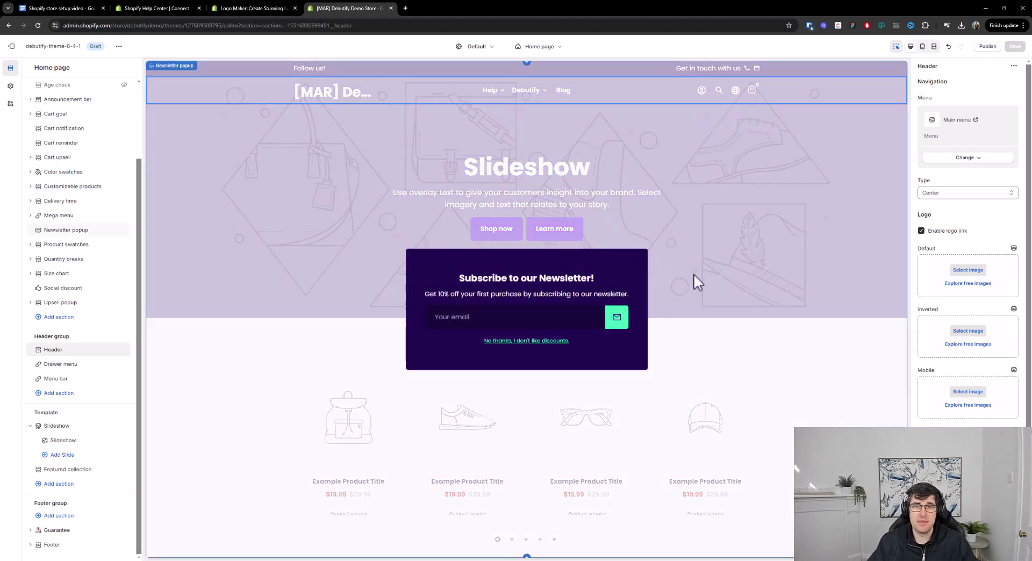
- Open the Newsletter popup section, save the theme, and look through its pop-up, trigger, customer tag and discount code settings
{"action": "left_click", "coordinate": [836, 288]}
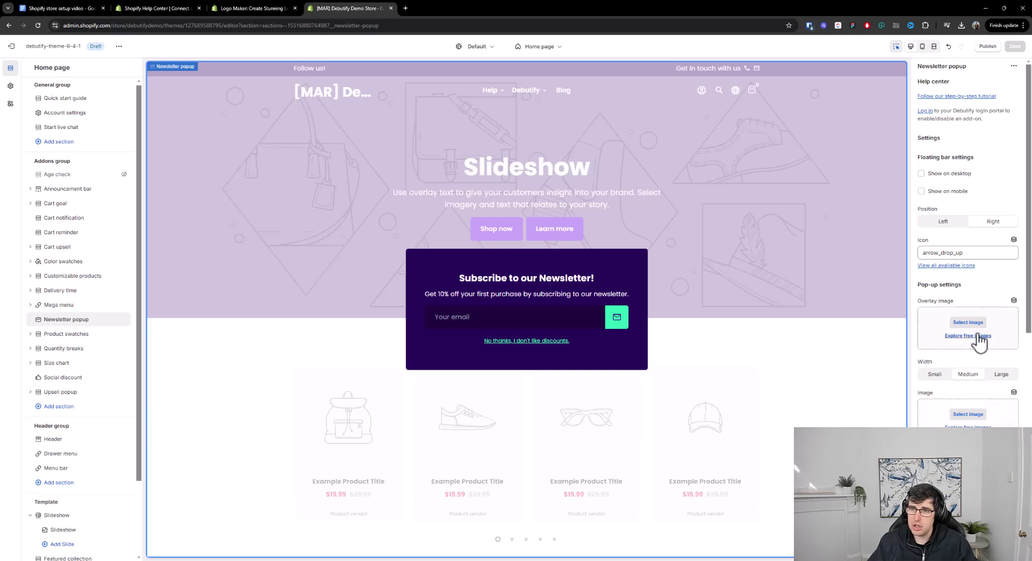
{"action": "scroll", "coordinate": [966, 299], "scroll_direction": "down", "scroll_amount": 3}
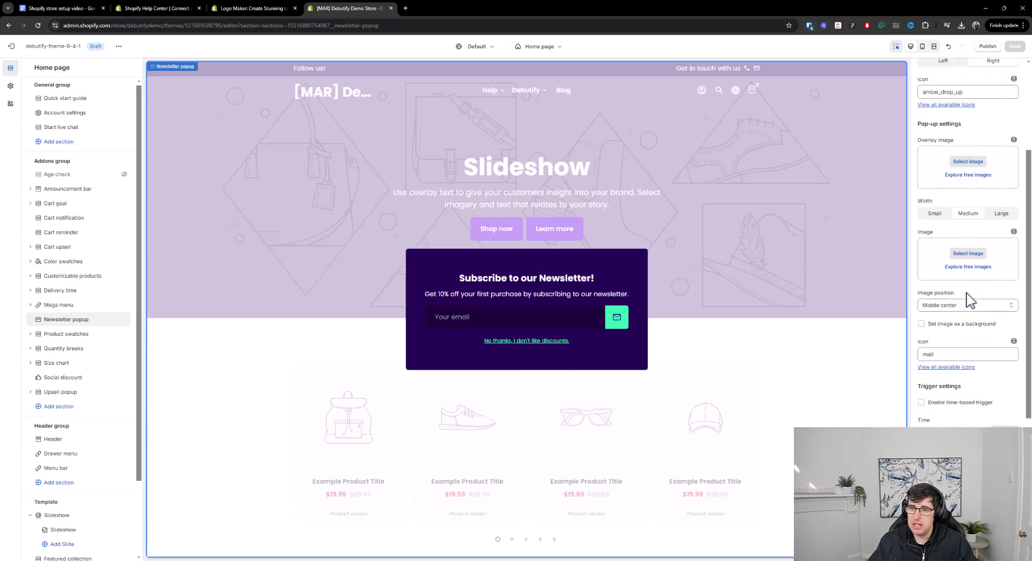
{"action": "left_click", "coordinate": [1015, 46]}
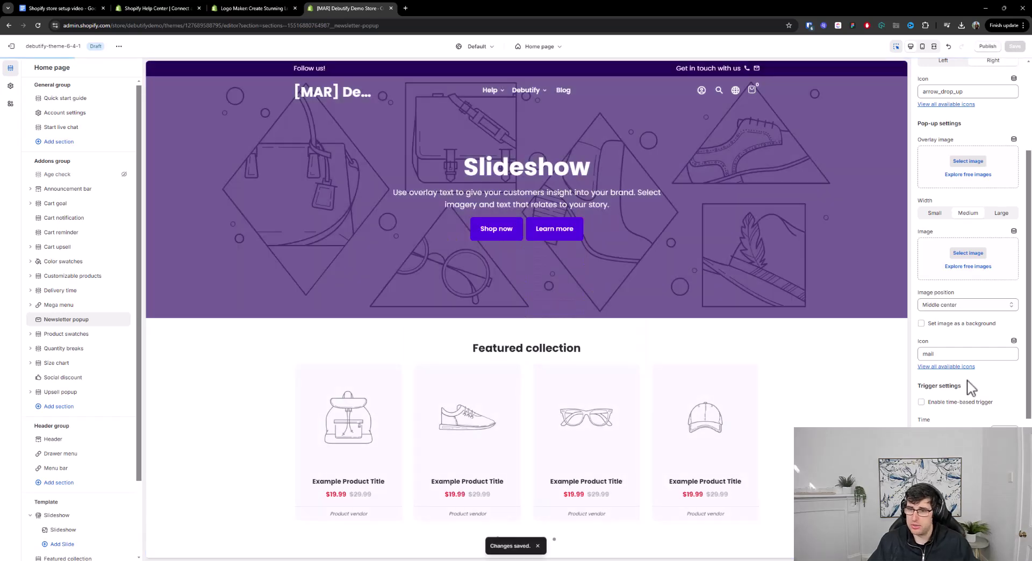
{"action": "scroll", "coordinate": [967, 376], "scroll_direction": "down", "scroll_amount": 3}
{"action": "scroll", "coordinate": [964, 365], "scroll_direction": "down", "scroll_amount": 2}
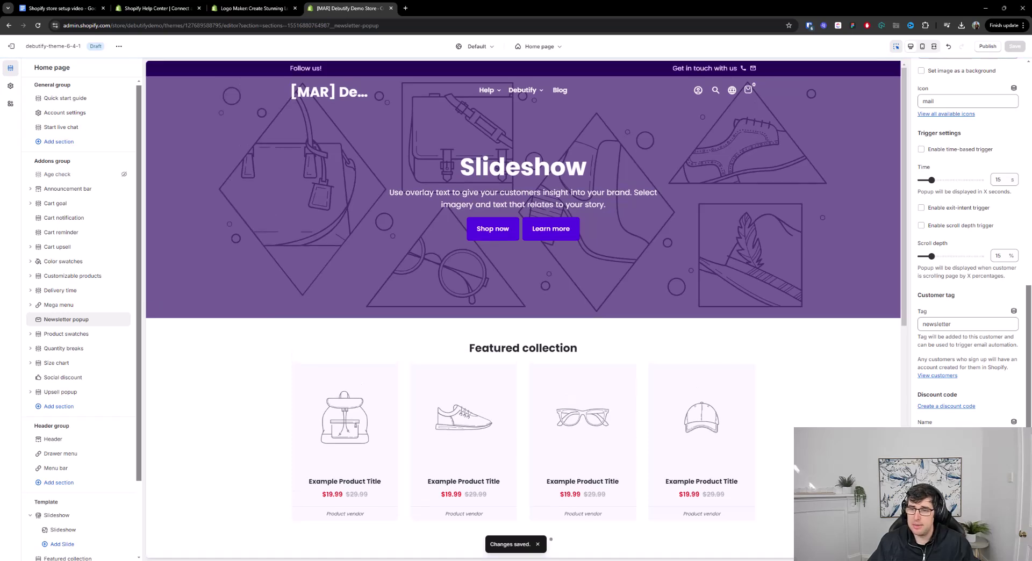
{"action": "scroll", "coordinate": [967, 242], "scroll_direction": "down", "scroll_amount": 2}
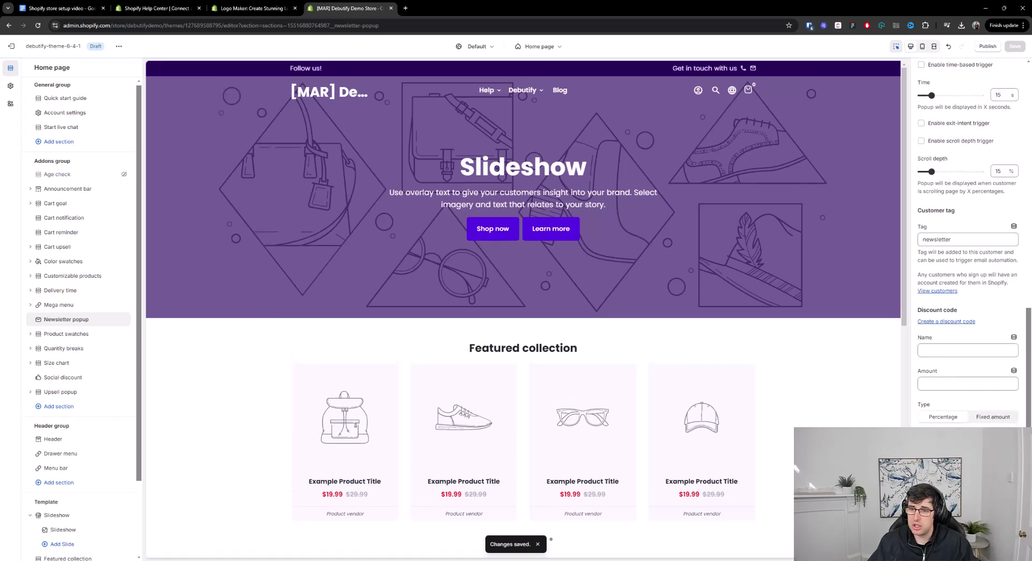
{"action": "scroll", "coordinate": [967, 241], "scroll_direction": "up", "scroll_amount": 2}
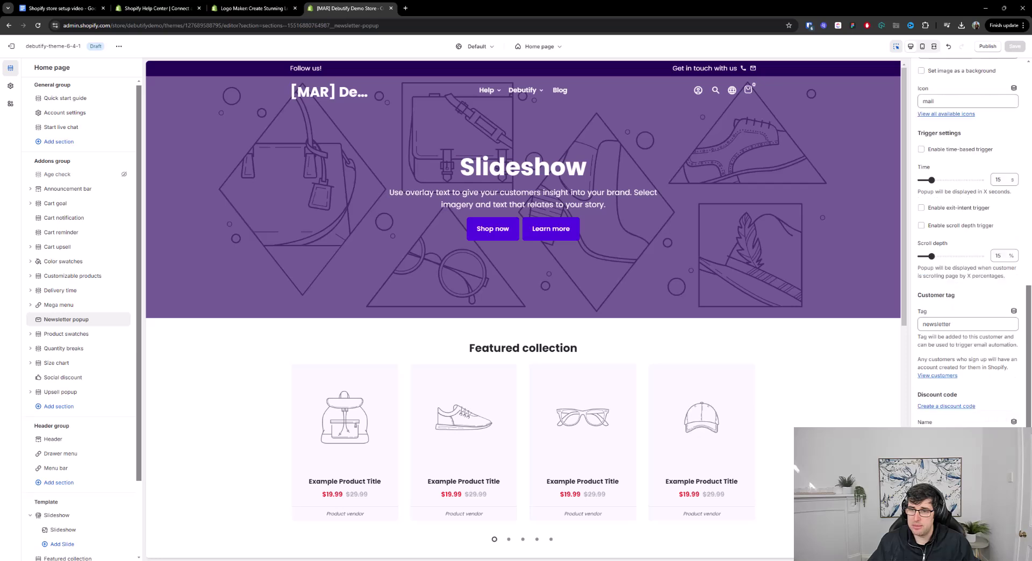
{"action": "scroll", "coordinate": [967, 241], "scroll_direction": "down", "scroll_amount": 2}
{"action": "scroll", "coordinate": [965, 375], "scroll_direction": "up", "scroll_amount": 9}
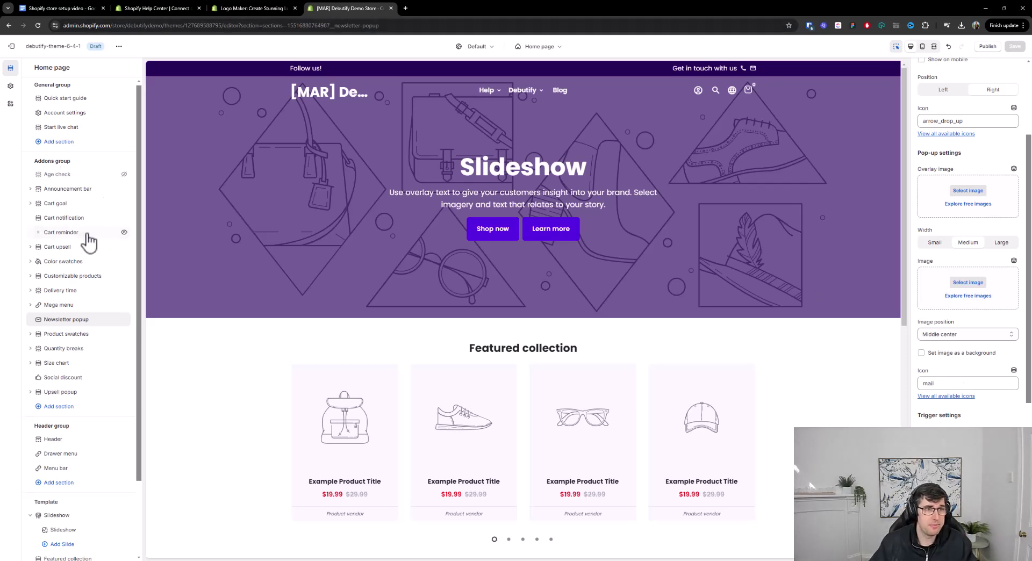
- Enable the sticky announcement bar and small text on mobile in the Announcement bar section, and save the theme
{"action": "left_click", "coordinate": [68, 191]}
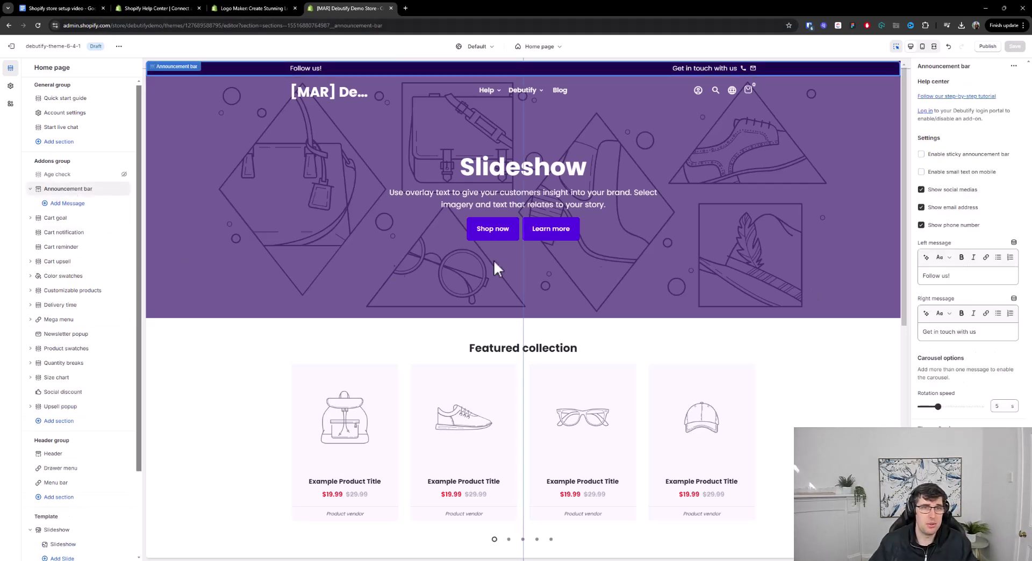
{"action": "left_click", "coordinate": [927, 155]}
{"action": "left_click", "coordinate": [925, 172]}
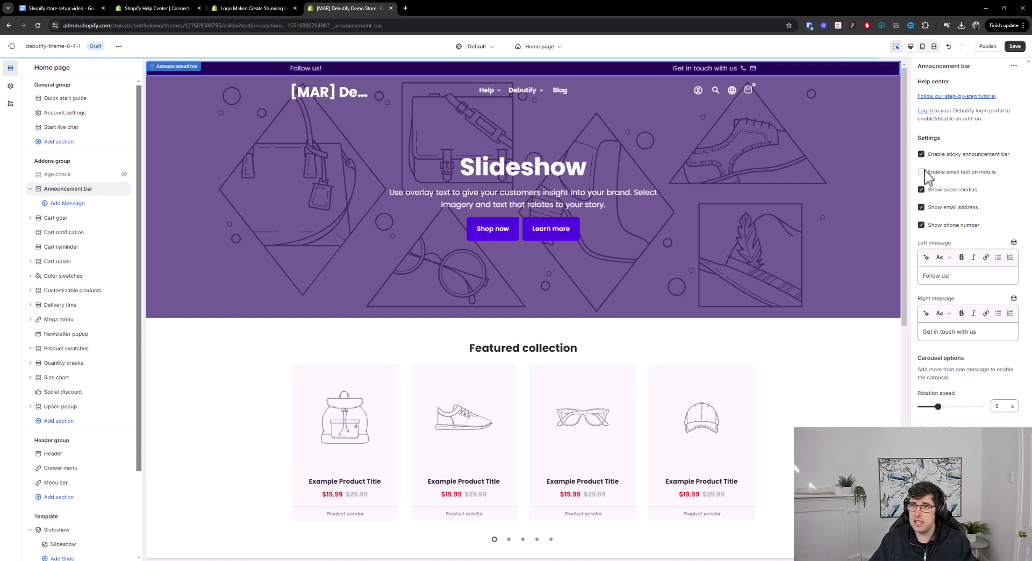
{"action": "left_click", "coordinate": [1014, 46]}
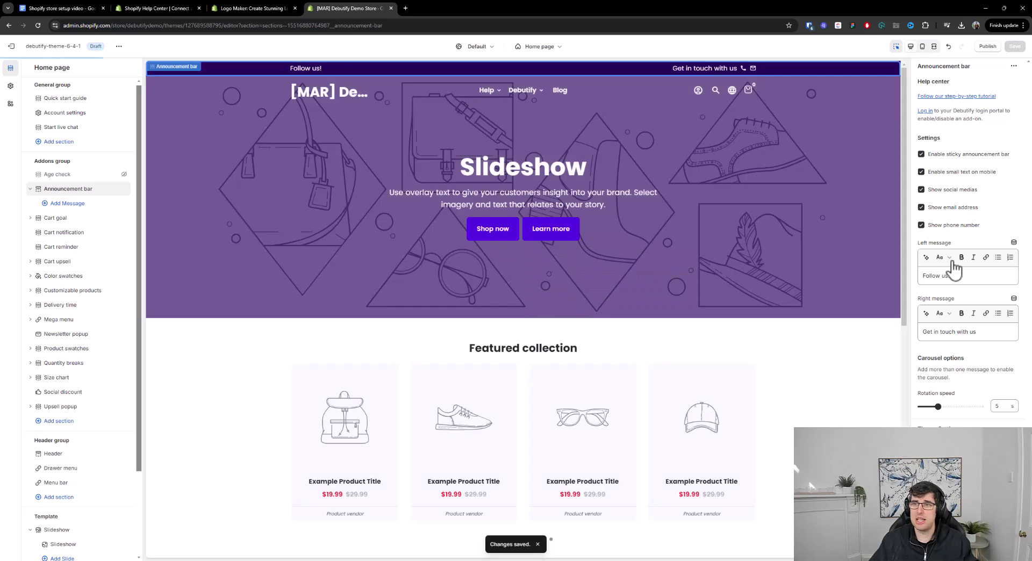
- Change the announcement bar's left message to "Get free shipping on orders over $100" and save the theme
{"action": "left_click_drag", "start_coordinate": [952, 275], "coordinate": [908, 279]}
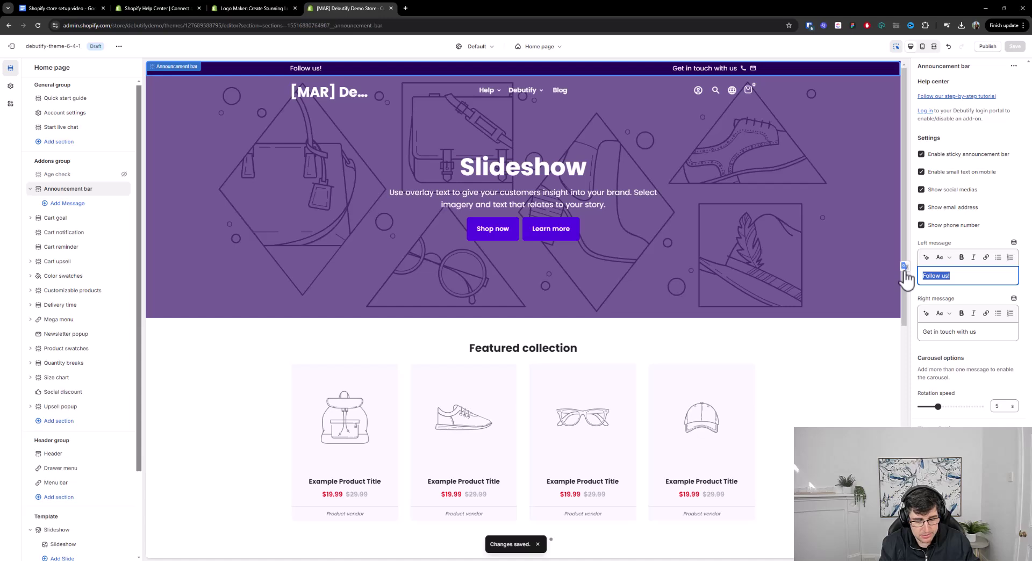
{"action": "type", "text": "Go"}
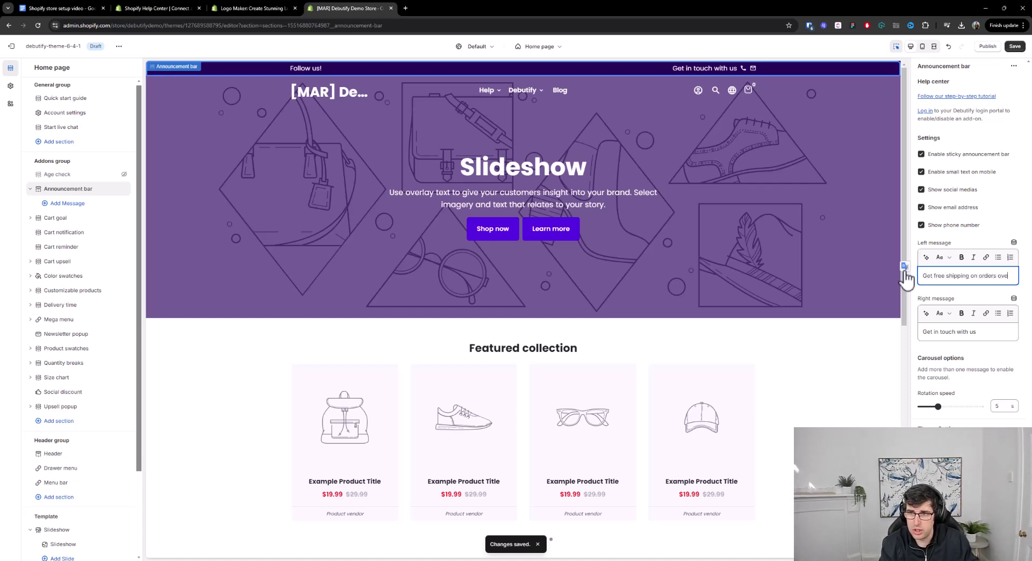
{"action": "type", "text": "$100"}
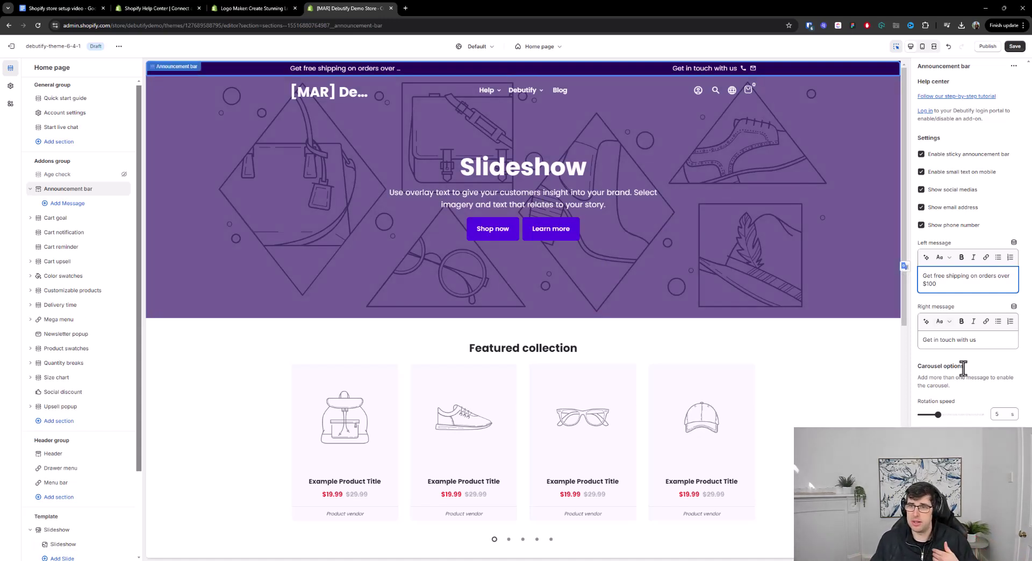
{"action": "left_click", "coordinate": [1015, 46]}
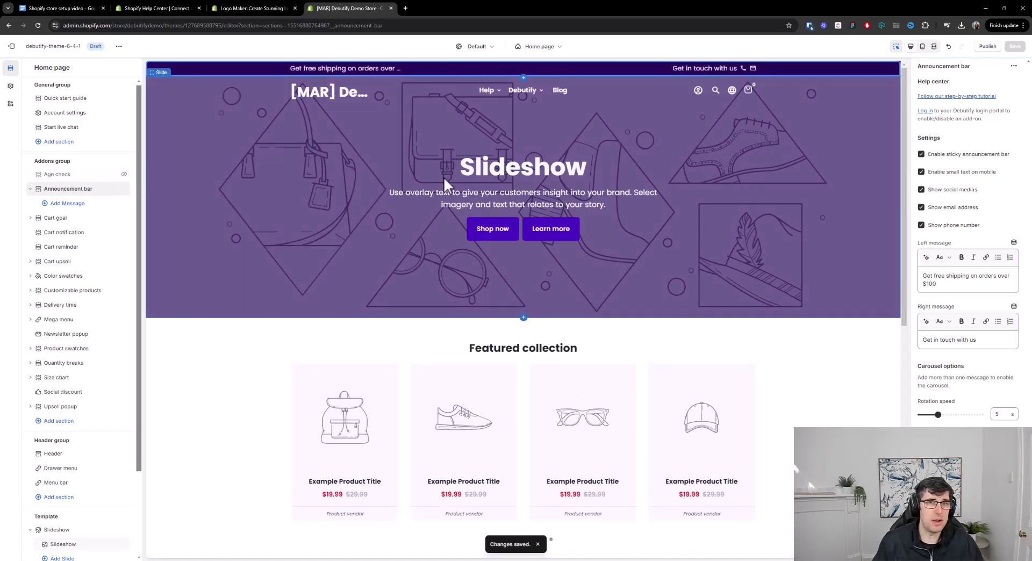
- Open the homepage slideshow's slide settings and look over the slideshow, featured collection, guarantee and footer areas in the preview
{"action": "left_click", "coordinate": [360, 175]}
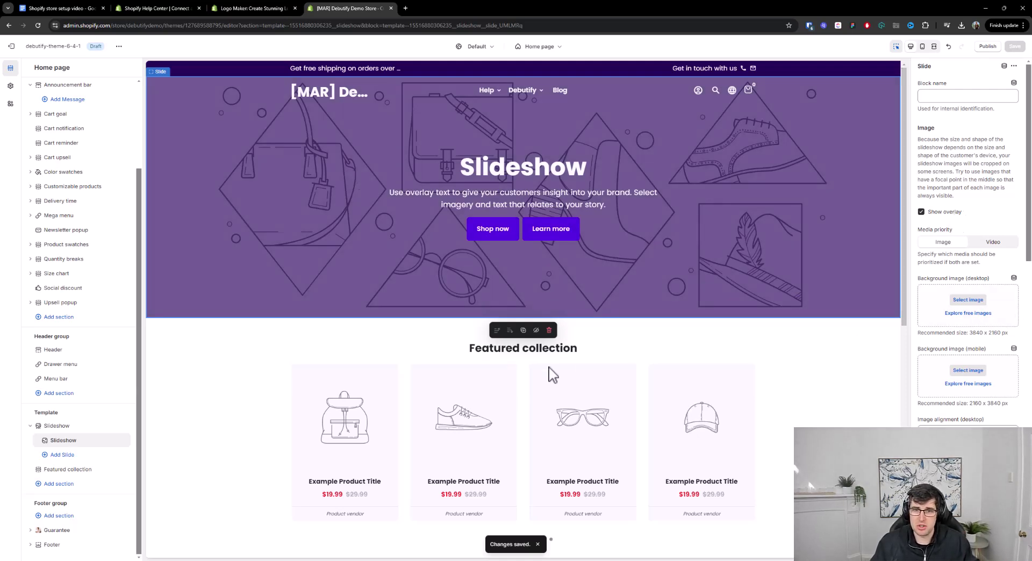
{"action": "scroll", "coordinate": [763, 398], "scroll_direction": "down", "scroll_amount": 3}
{"action": "scroll", "coordinate": [795, 360], "scroll_direction": "up", "scroll_amount": 1}
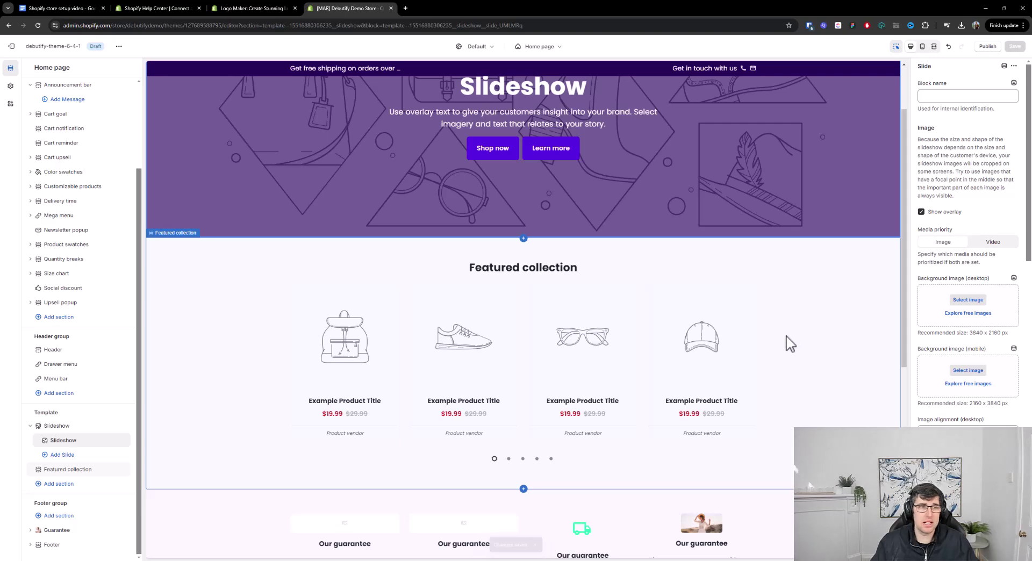
{"action": "scroll", "coordinate": [785, 344], "scroll_direction": "up", "scroll_amount": 2}
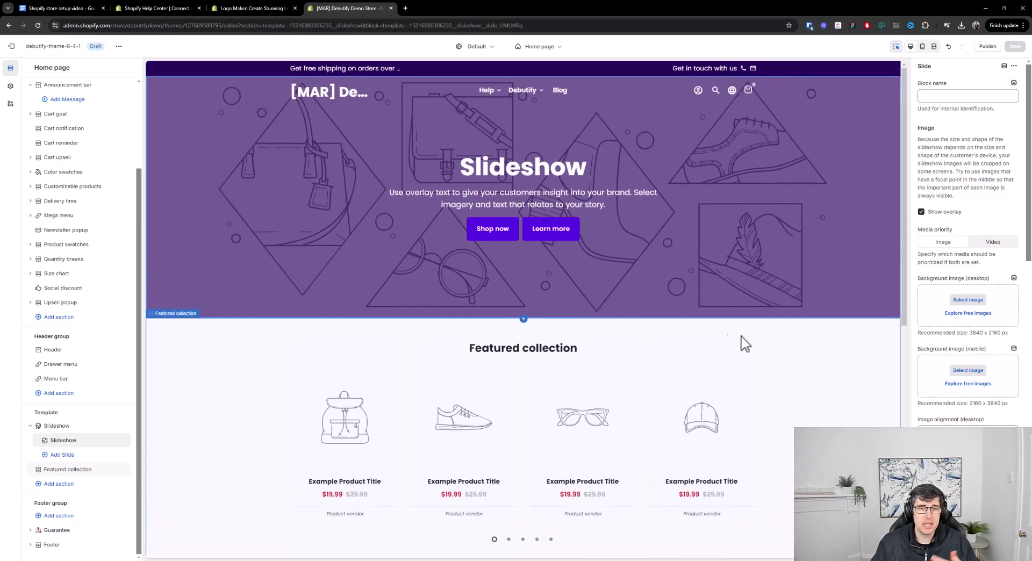
{"action": "scroll", "coordinate": [410, 361], "scroll_direction": "down", "scroll_amount": 5}
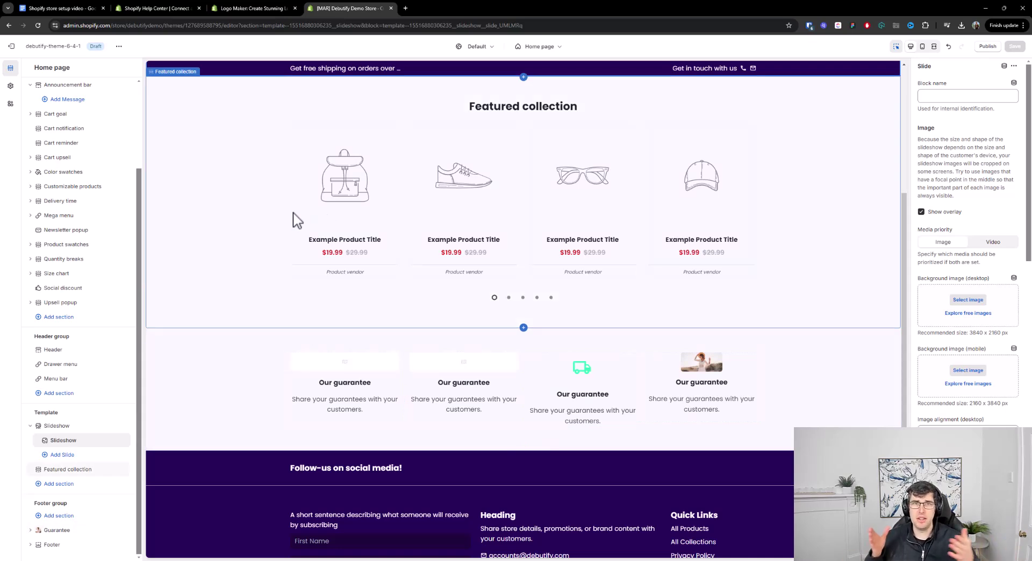
- Upload the logo PNG as the Header section's default logo and save the theme
{"action": "left_click", "coordinate": [82, 356]}
{"action": "left_click", "coordinate": [56, 350]}
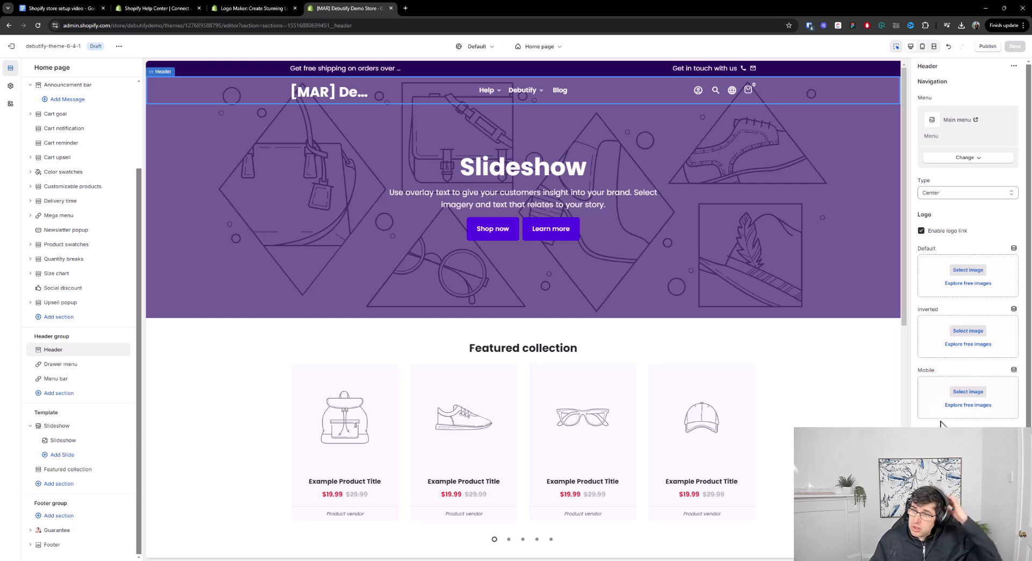
{"action": "left_click", "coordinate": [969, 287]}
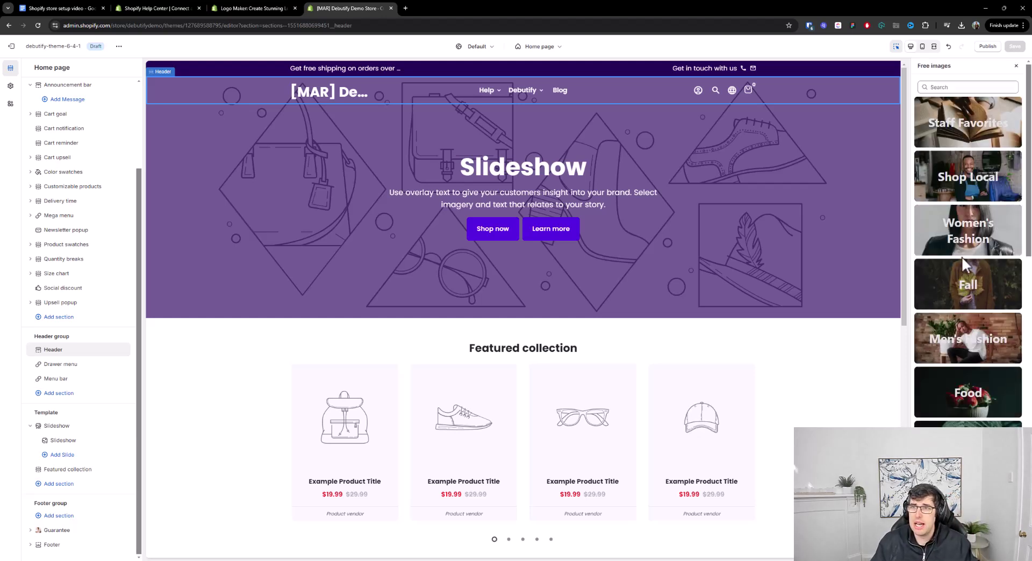
{"action": "left_click", "coordinate": [1015, 66]}
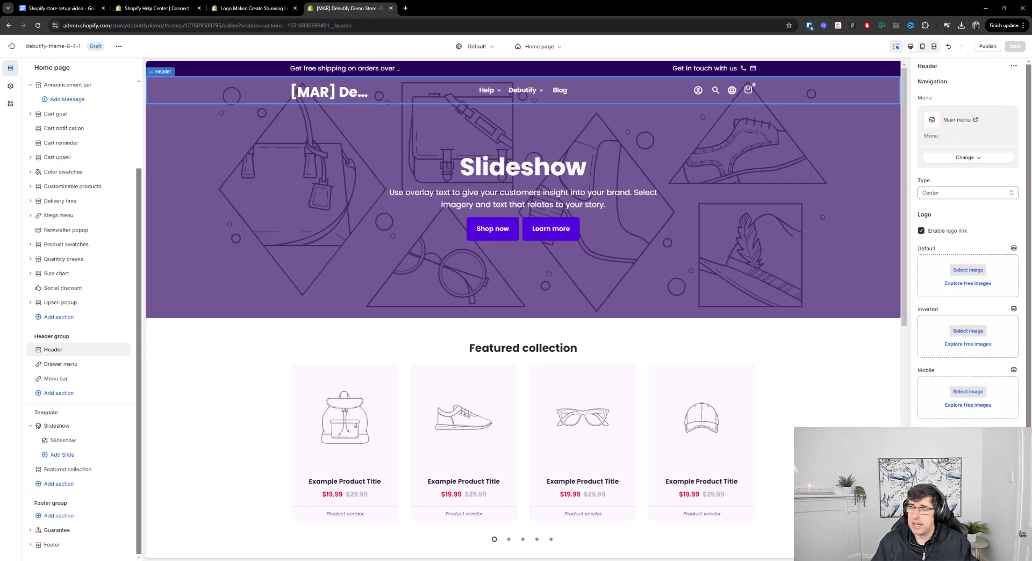
{"action": "left_click", "coordinate": [968, 269]}
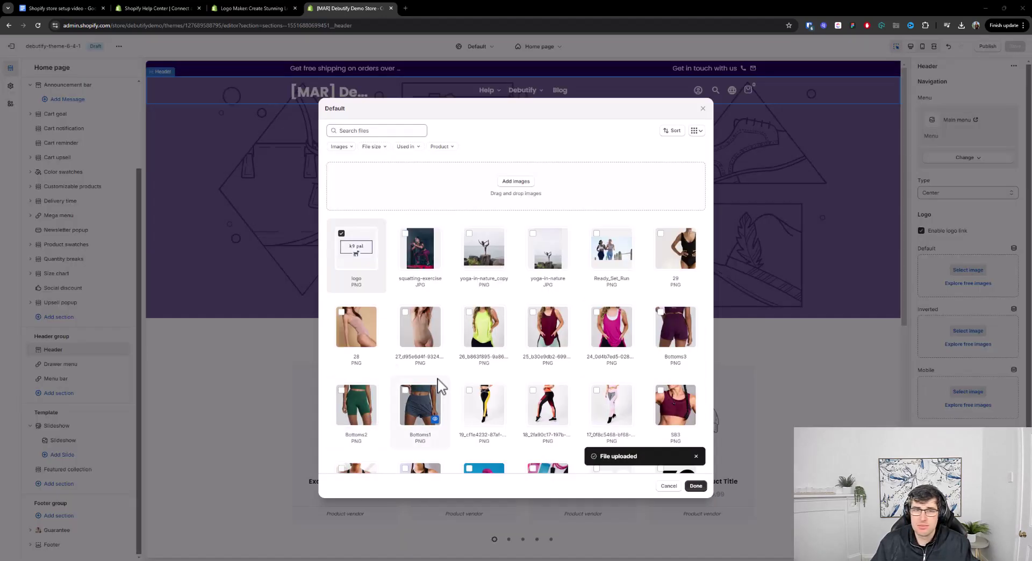
{"action": "left_click", "coordinate": [696, 486]}
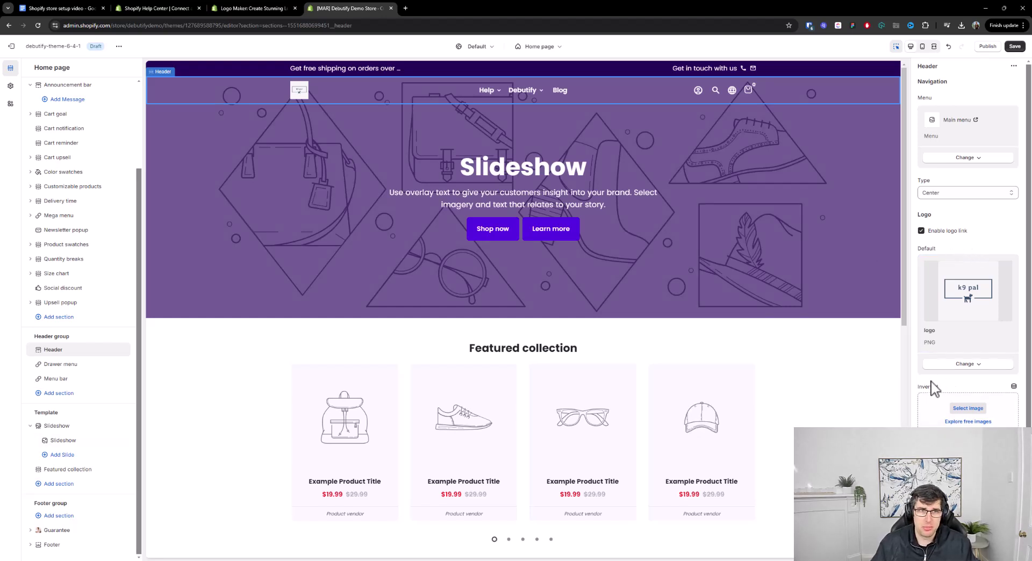
{"action": "left_click", "coordinate": [1014, 46]}
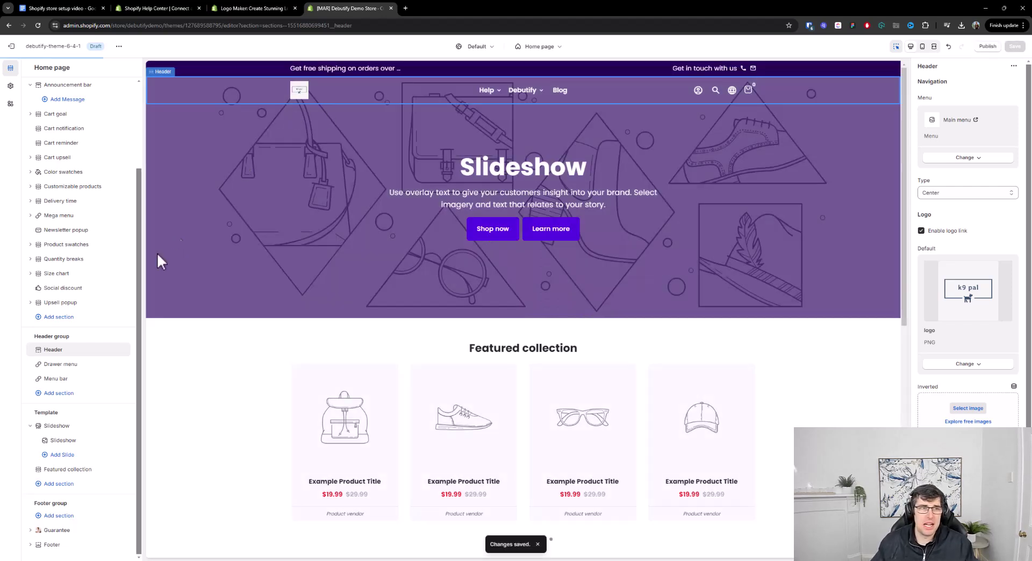
- Open the Quantity breaks add-on and look over its product page and cart text settings
{"action": "left_click", "coordinate": [64, 259]}
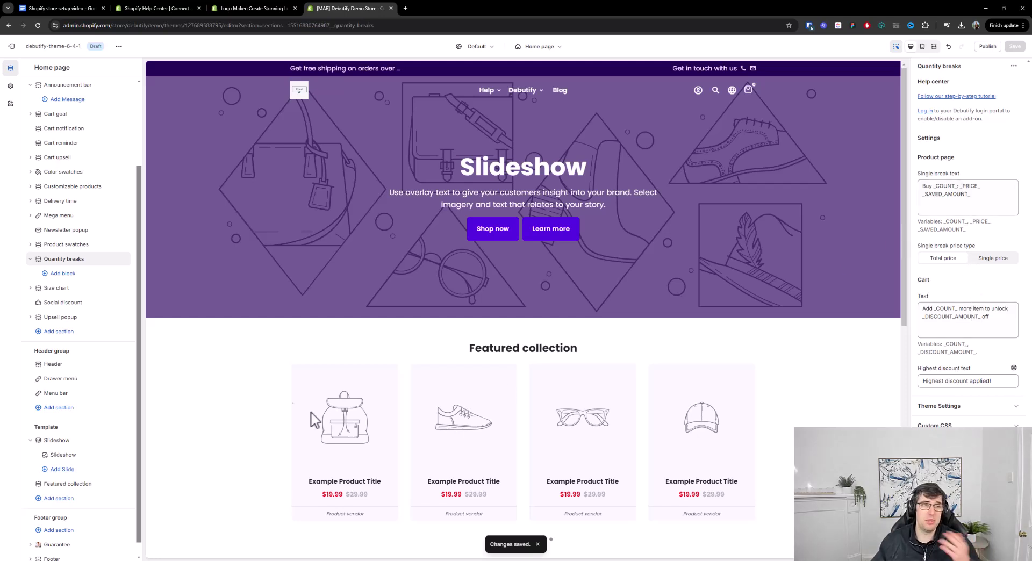
{"action": "scroll", "coordinate": [69, 269], "scroll_direction": "up", "scroll_amount": 2}
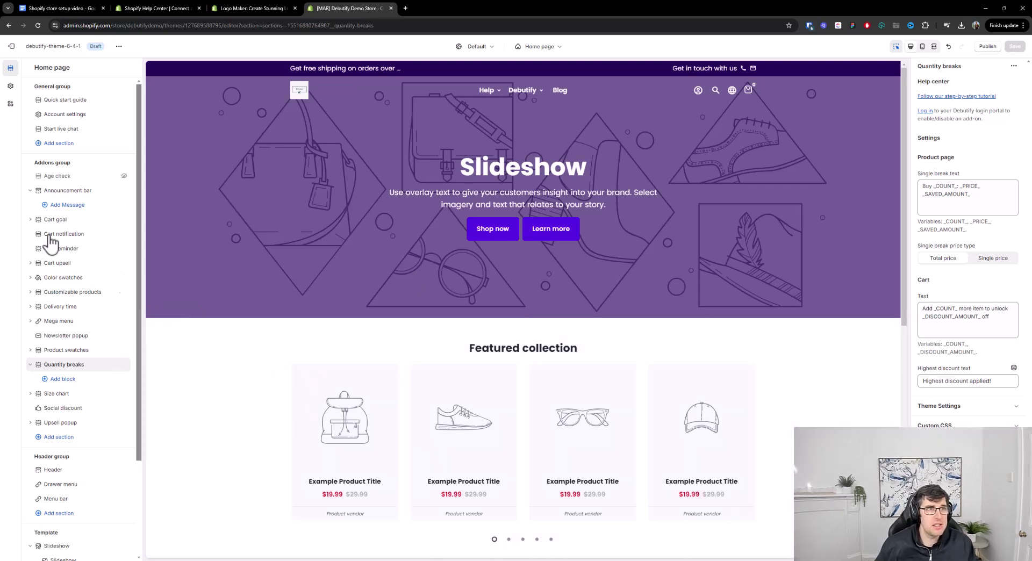
- Browse the theme settings, examining the Shop protect and Add-to-cart animation options
{"action": "left_click", "coordinate": [6, 89]}
{"action": "scroll", "coordinate": [92, 233], "scroll_direction": "down", "scroll_amount": 10}
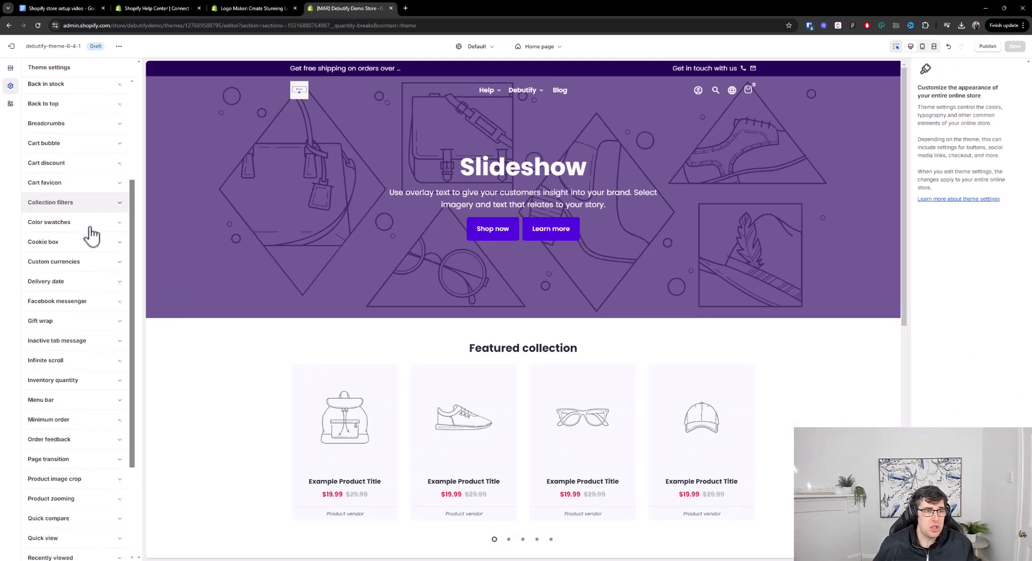
{"action": "left_click", "coordinate": [81, 455]}
{"action": "scroll", "coordinate": [96, 376], "scroll_direction": "down", "scroll_amount": 4}
{"action": "scroll", "coordinate": [99, 377], "scroll_direction": "down", "scroll_amount": 2}
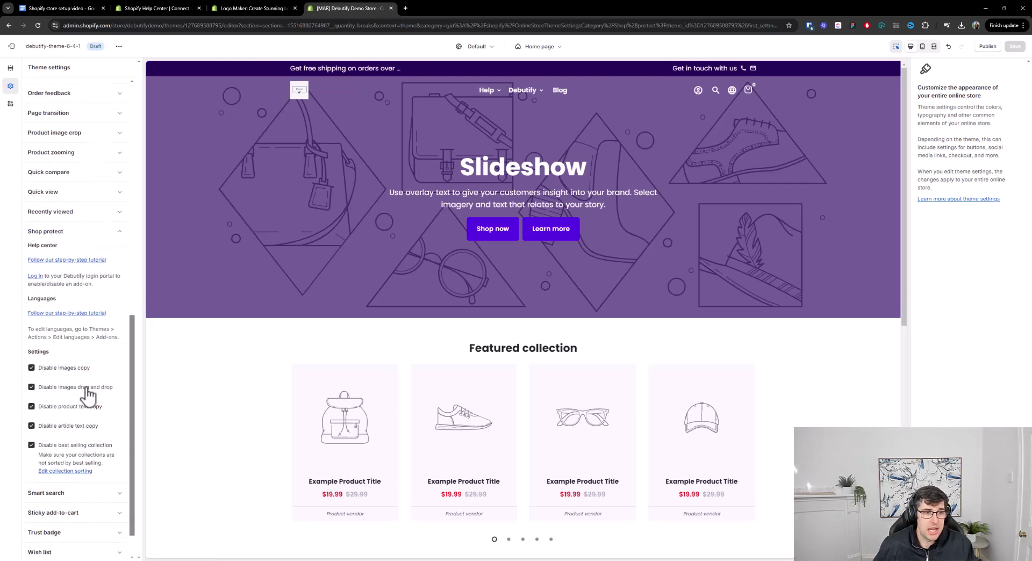
{"action": "scroll", "coordinate": [96, 364], "scroll_direction": "up", "scroll_amount": 10}
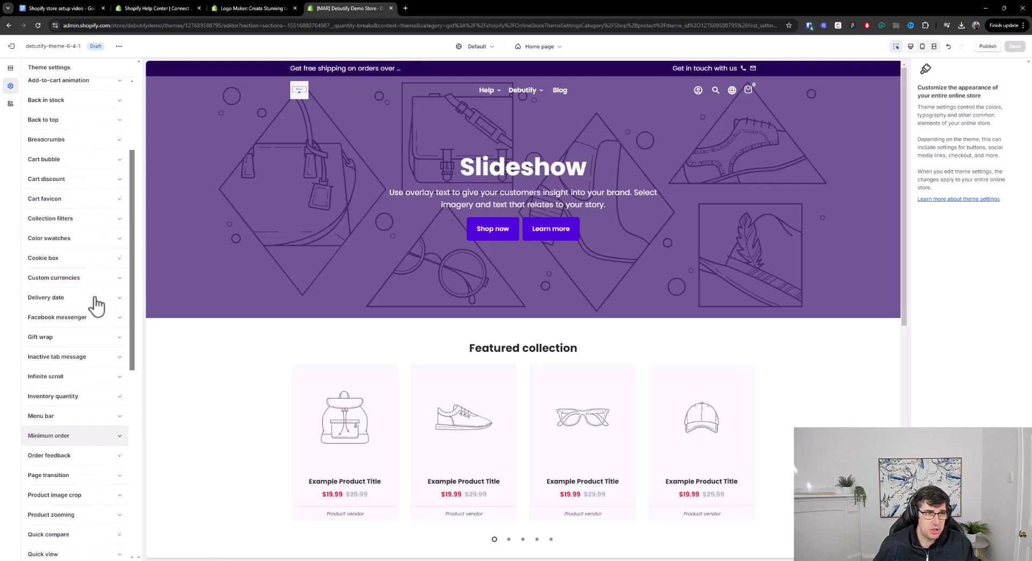
{"action": "scroll", "coordinate": [84, 279], "scroll_direction": "up", "scroll_amount": 1}
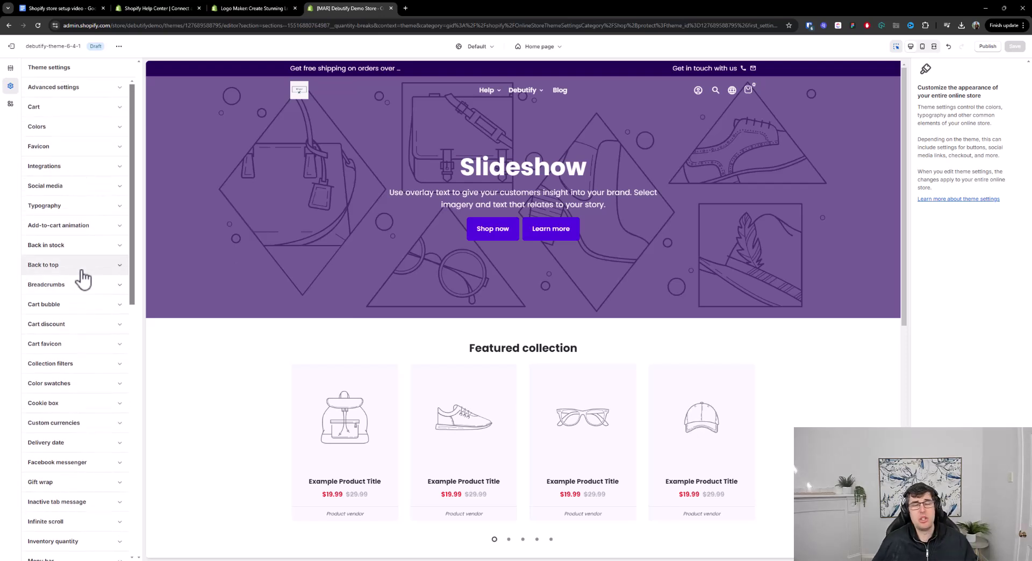
{"action": "left_click", "coordinate": [81, 228]}
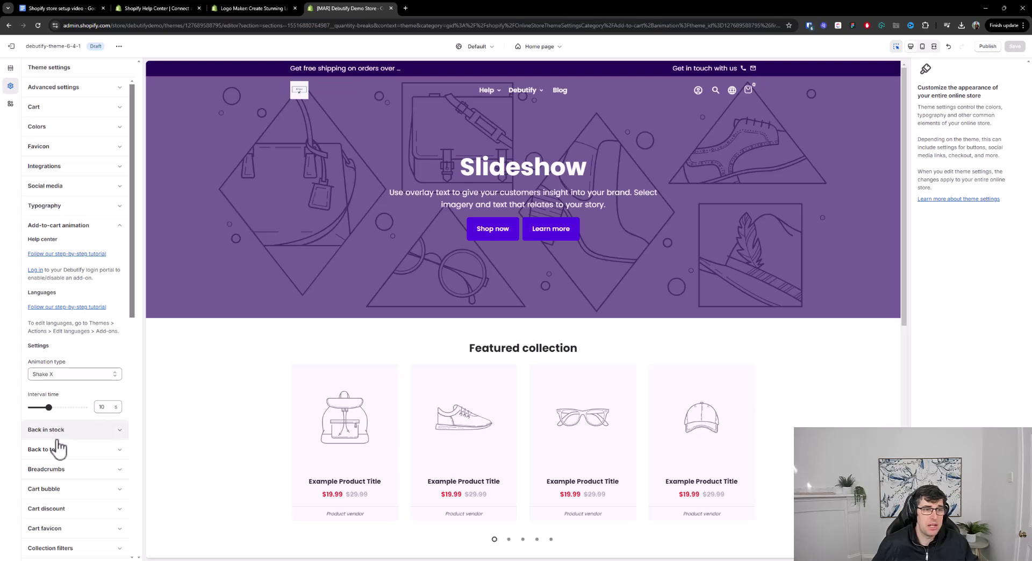
{"action": "left_click", "coordinate": [79, 225]}
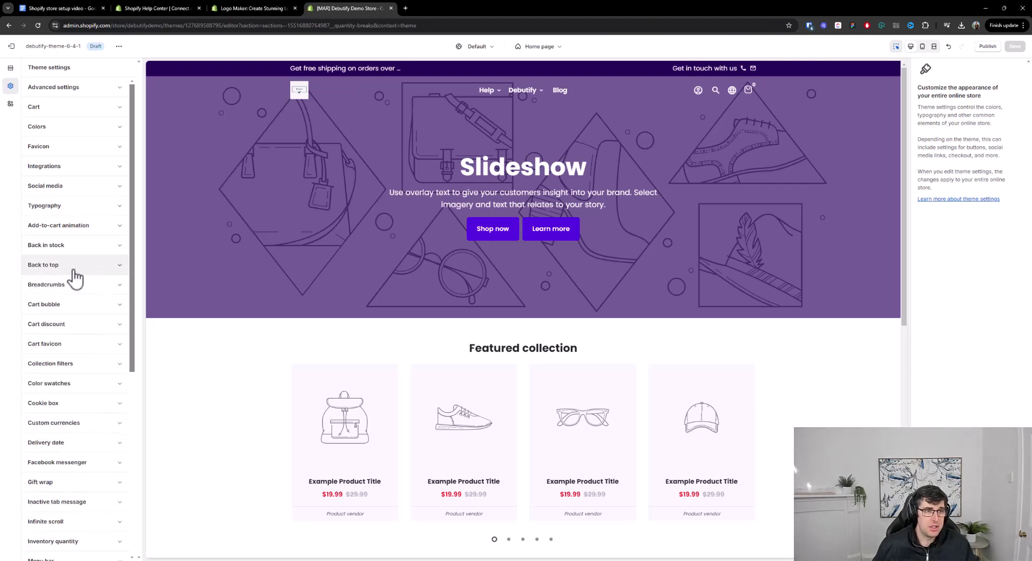
- Browse the theme settings from Integrations down to Custom CSS to see which add-ons are available
{"action": "left_click", "coordinate": [65, 167]}
{"action": "left_click", "coordinate": [65, 168]}
{"action": "scroll", "coordinate": [80, 311], "scroll_direction": "down", "scroll_amount": 3}
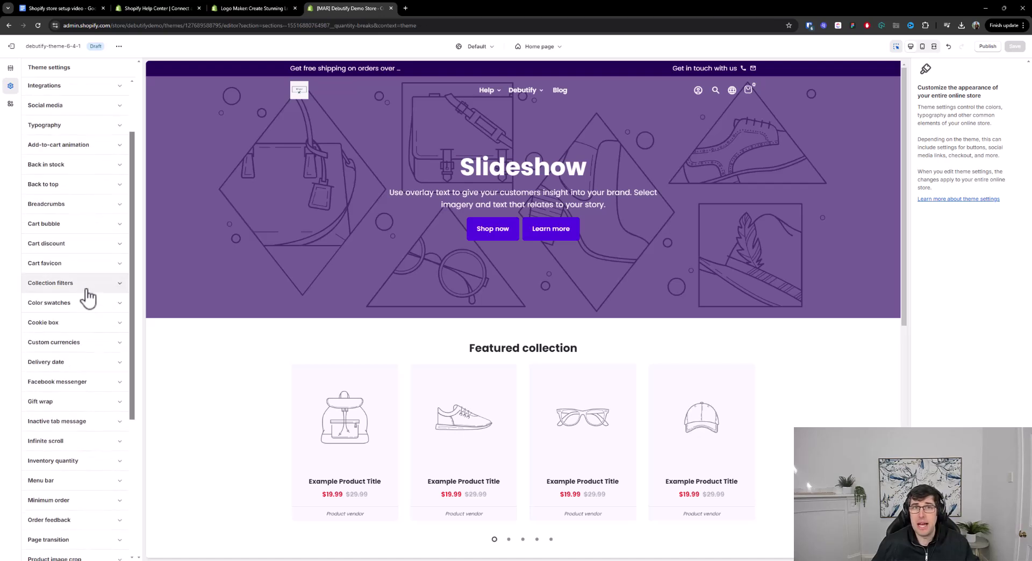
{"action": "scroll", "coordinate": [87, 387], "scroll_direction": "down", "scroll_amount": 1}
{"action": "scroll", "coordinate": [88, 376], "scroll_direction": "down", "scroll_amount": 5}
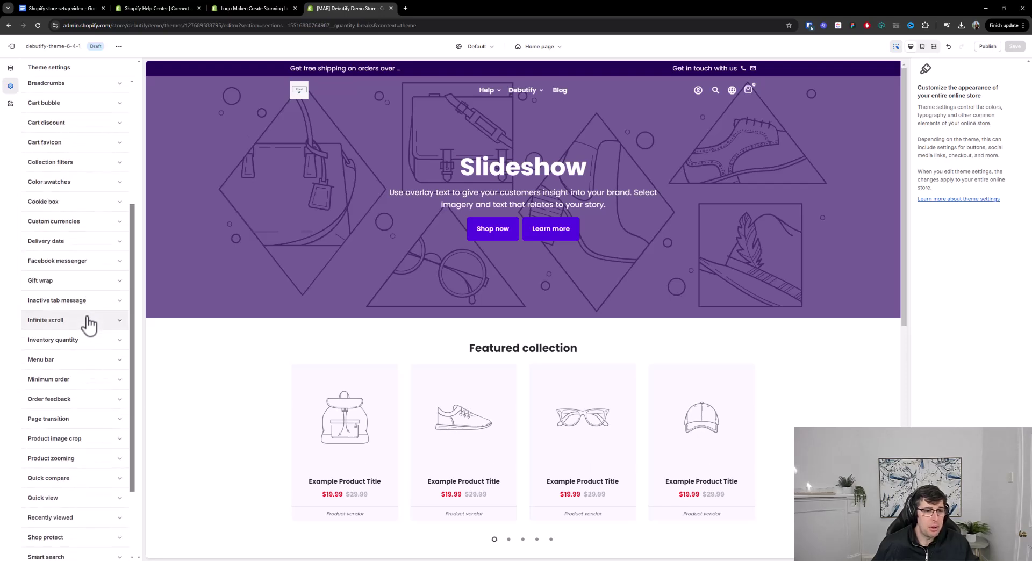
{"action": "scroll", "coordinate": [86, 323], "scroll_direction": "down", "scroll_amount": 4}
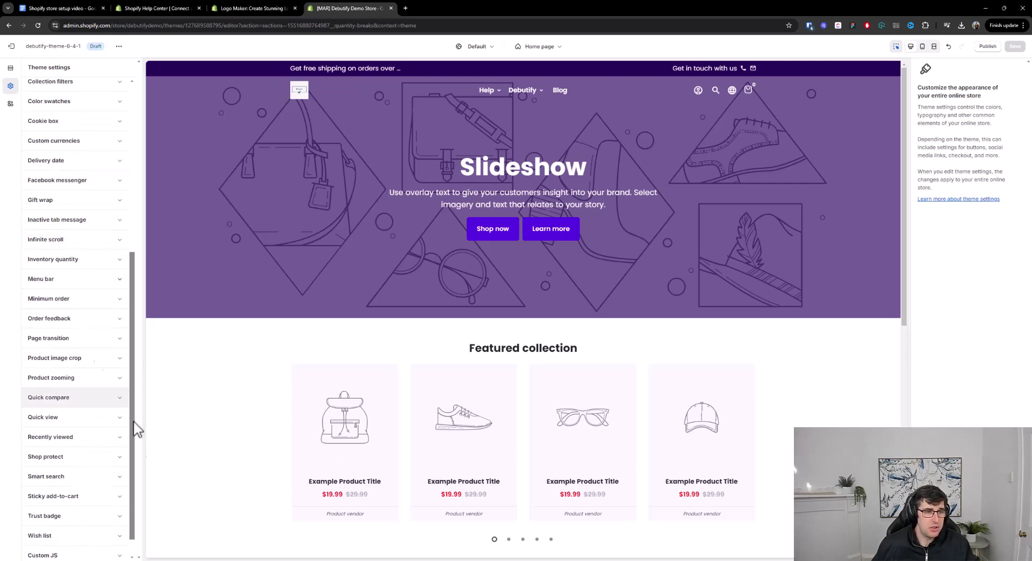
{"action": "scroll", "coordinate": [75, 465], "scroll_direction": "down", "scroll_amount": 1}
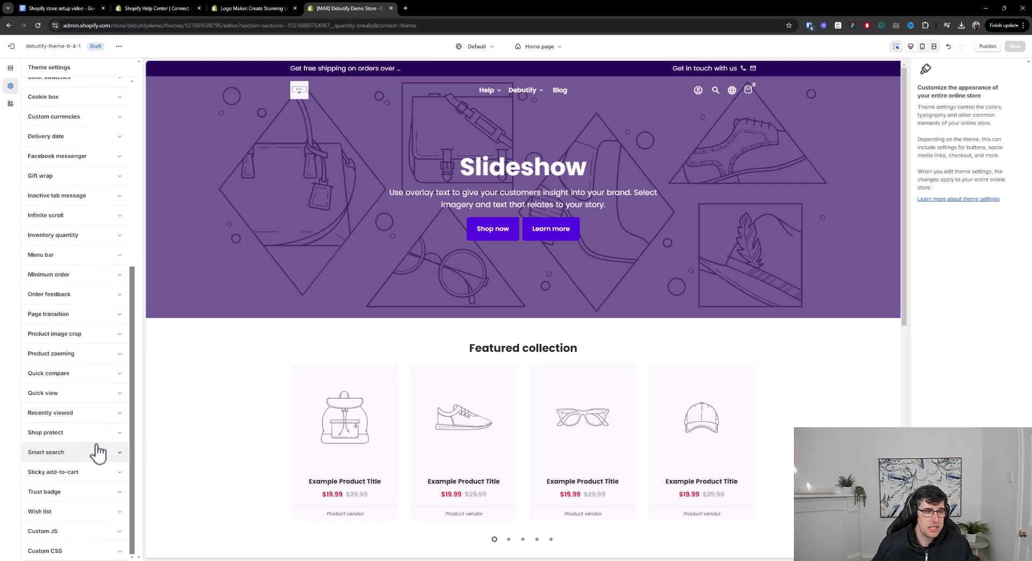
- Enable star ratings, add-to-cart animation and simplified mobile display for the Sticky add-to-cart add-on and save the theme
{"action": "left_click", "coordinate": [81, 477]}
{"action": "scroll", "coordinate": [91, 403], "scroll_direction": "down", "scroll_amount": 3}
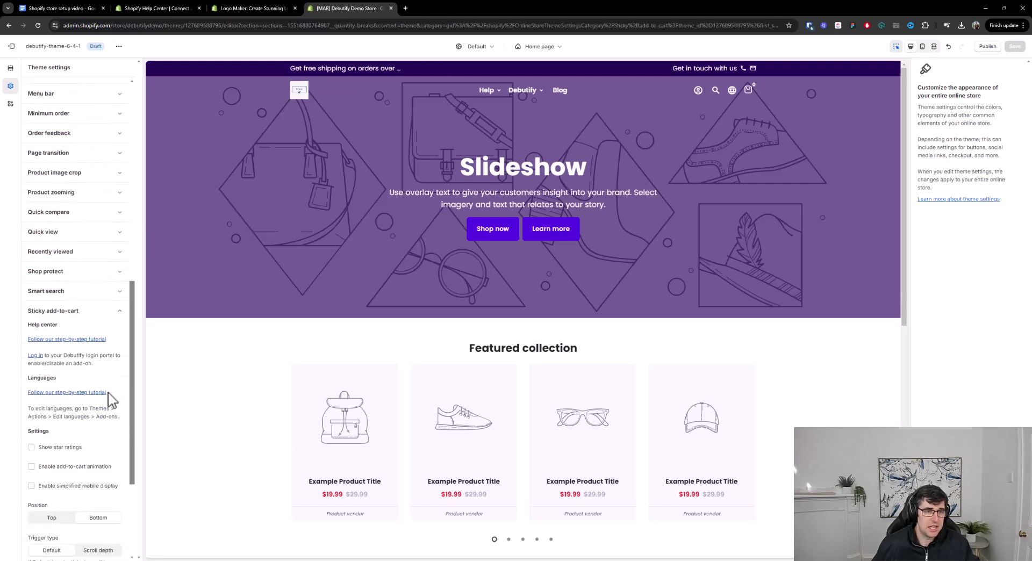
{"action": "left_click", "coordinate": [50, 449]}
{"action": "left_click", "coordinate": [42, 467]}
{"action": "left_click", "coordinate": [43, 486]}
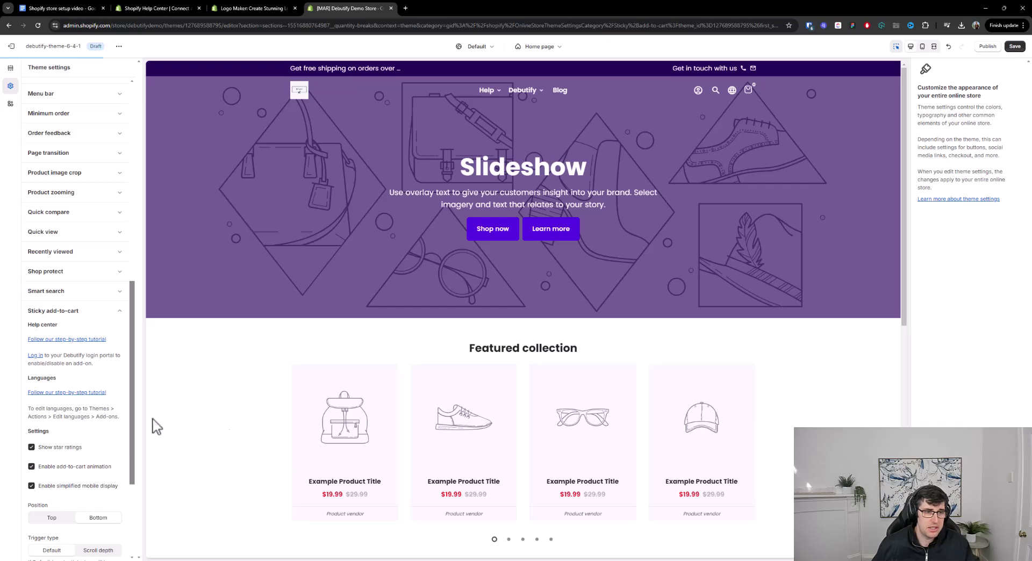
{"action": "scroll", "coordinate": [99, 421], "scroll_direction": "down", "scroll_amount": 3}
{"action": "left_click", "coordinate": [1015, 46]}
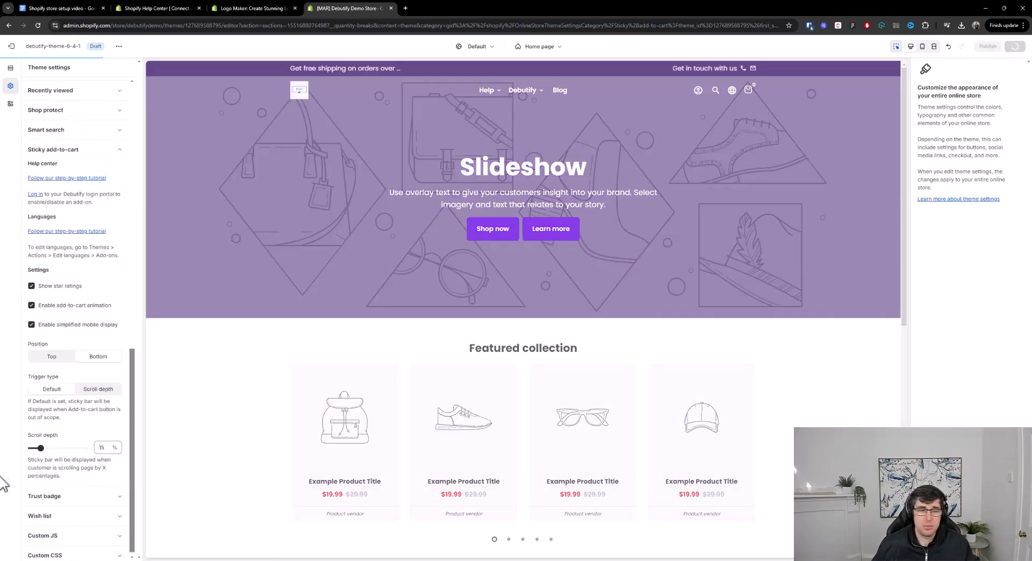
- Look over the Wish list add-on's settings and return to the home page's section list
{"action": "left_click", "coordinate": [53, 517]}
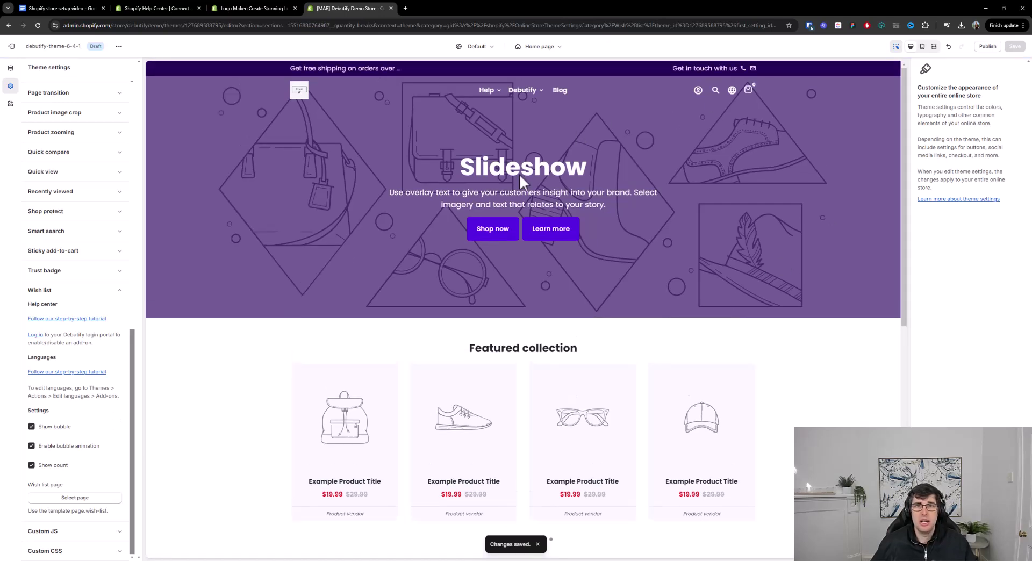
{"action": "scroll", "coordinate": [102, 291], "scroll_direction": "up", "scroll_amount": 10}
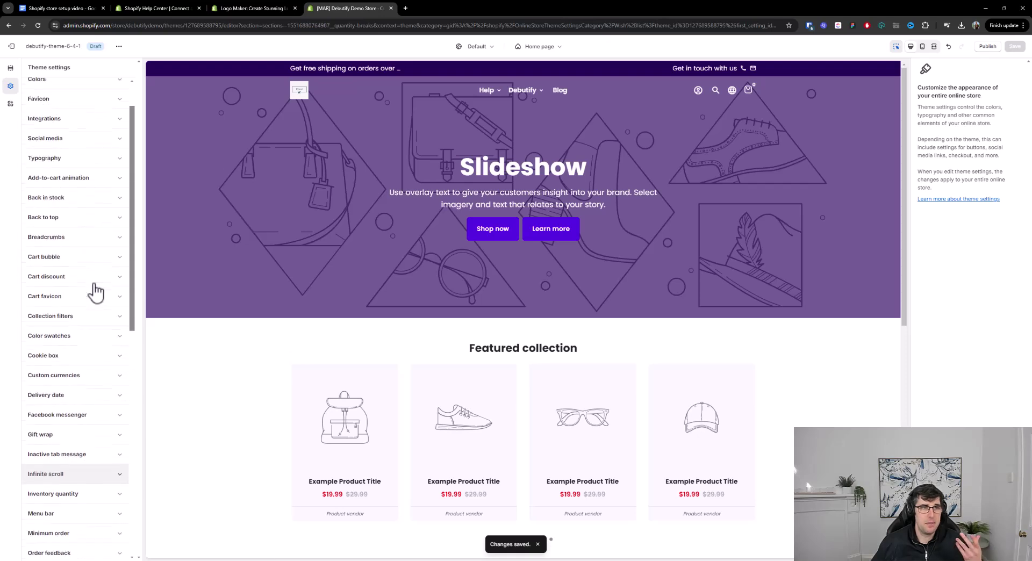
{"action": "left_click", "coordinate": [10, 68]}
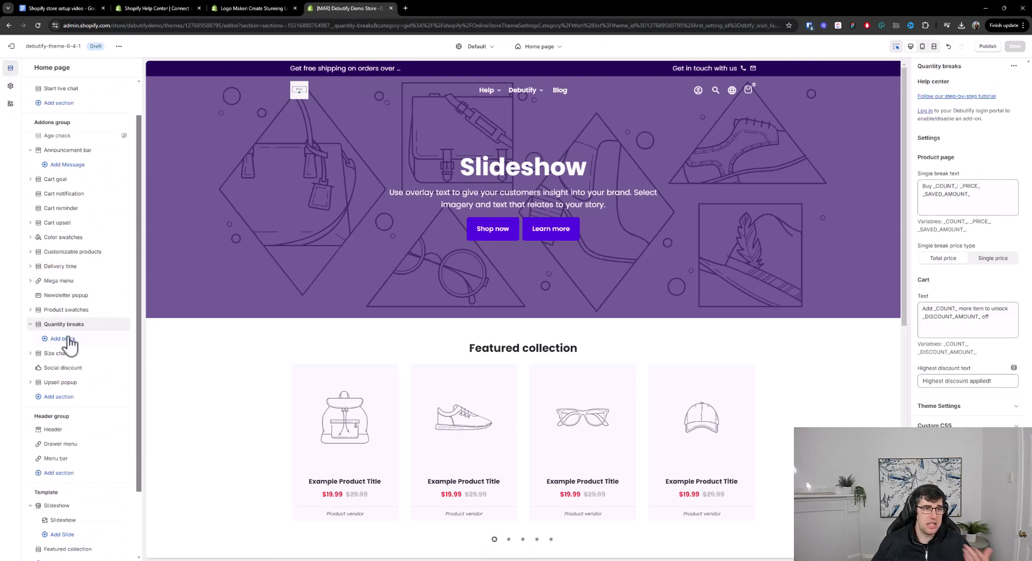
{"action": "scroll", "coordinate": [69, 333], "scroll_direction": "up", "scroll_amount": 1}
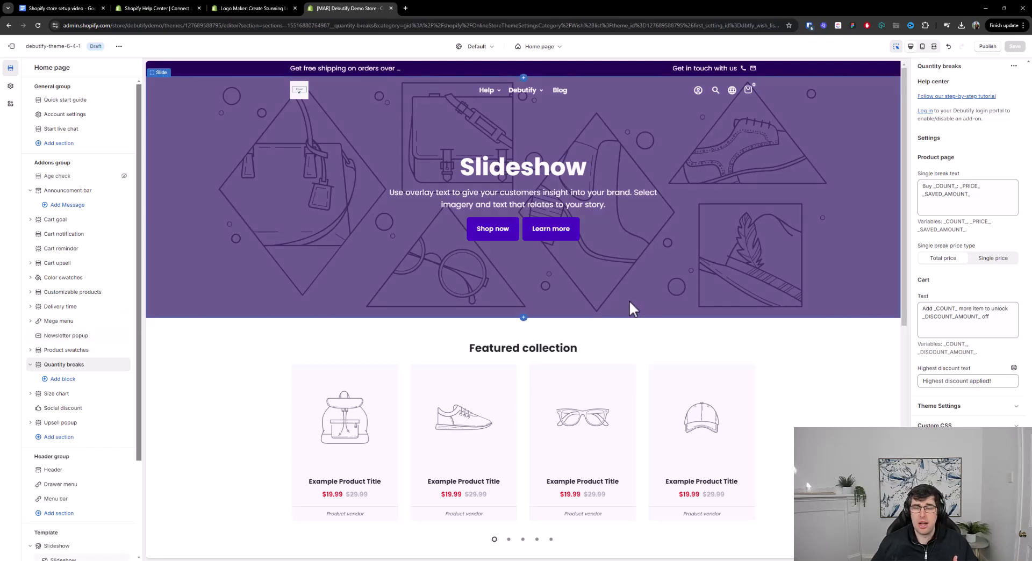
- Switch the editor to the Default product template and open the settings of its Product page section
{"action": "left_click", "coordinate": [532, 47]}
{"action": "left_click", "coordinate": [528, 94]}
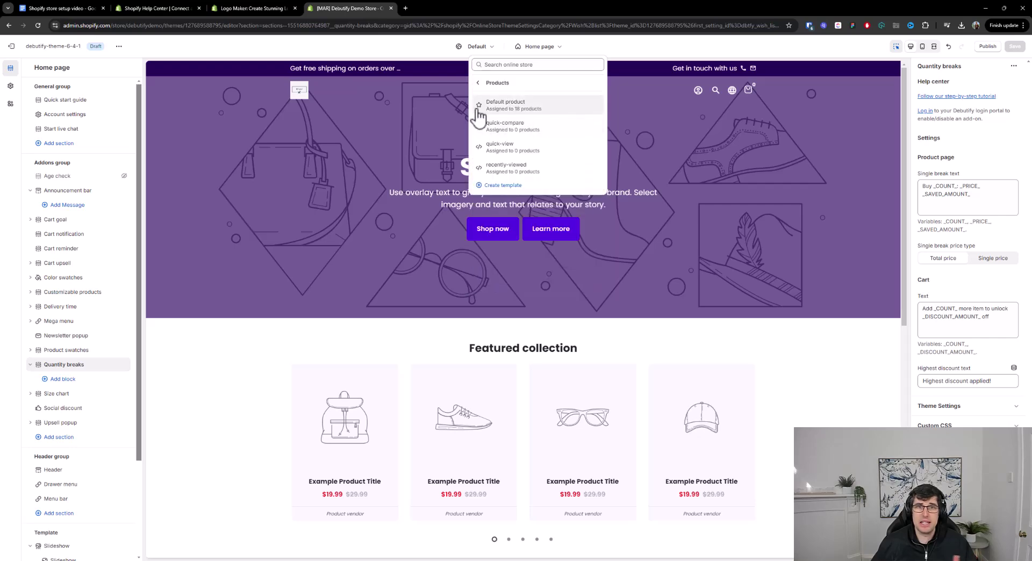
{"action": "left_click", "coordinate": [531, 110]}
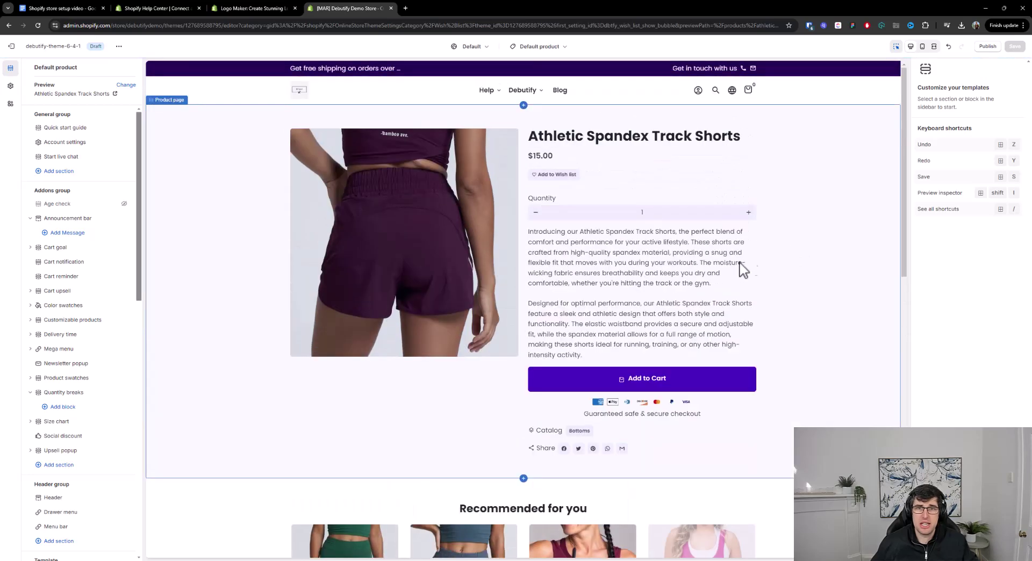
{"action": "left_click_drag", "start_coordinate": [614, 364], "coordinate": [533, 228]}
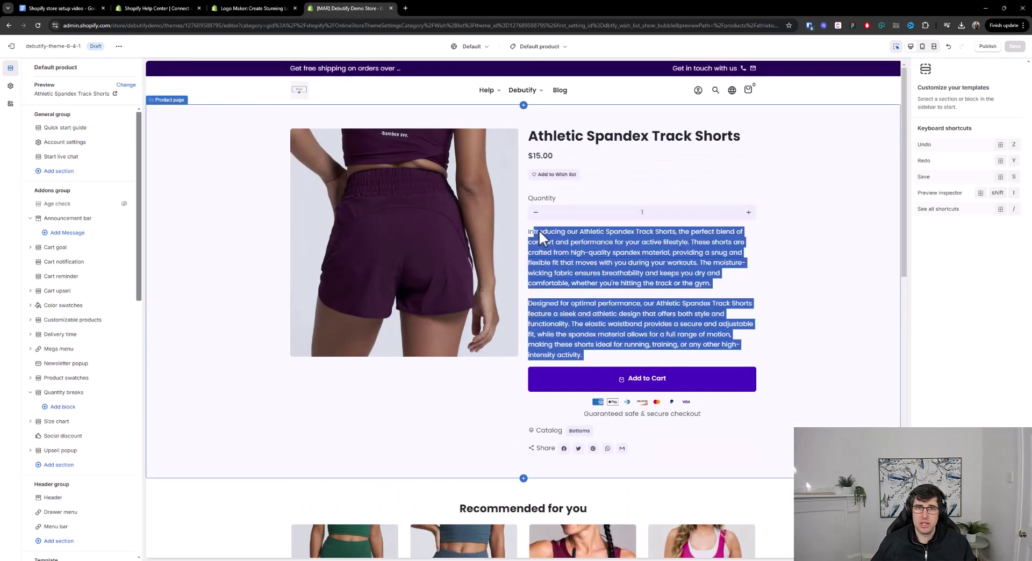
{"action": "scroll", "coordinate": [660, 243], "scroll_direction": "down", "scroll_amount": 1}
{"action": "left_click", "coordinate": [644, 228]}
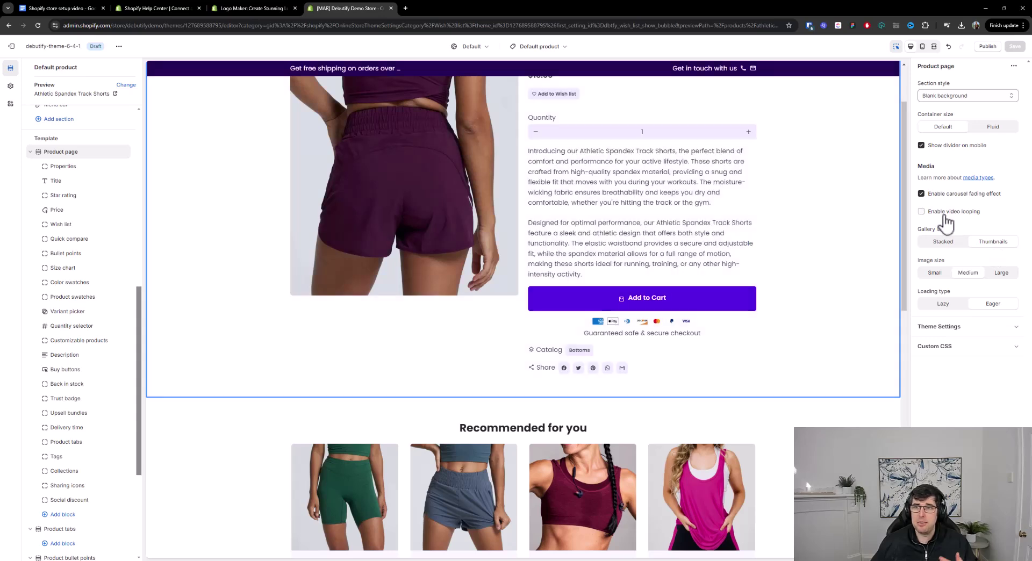
- Examine the product page preview, including the recommended products, guarantee area, sticky add-to-cart bar and footer
{"action": "scroll", "coordinate": [559, 249], "scroll_direction": "down", "scroll_amount": 2}
{"action": "scroll", "coordinate": [747, 293], "scroll_direction": "down", "scroll_amount": 5}
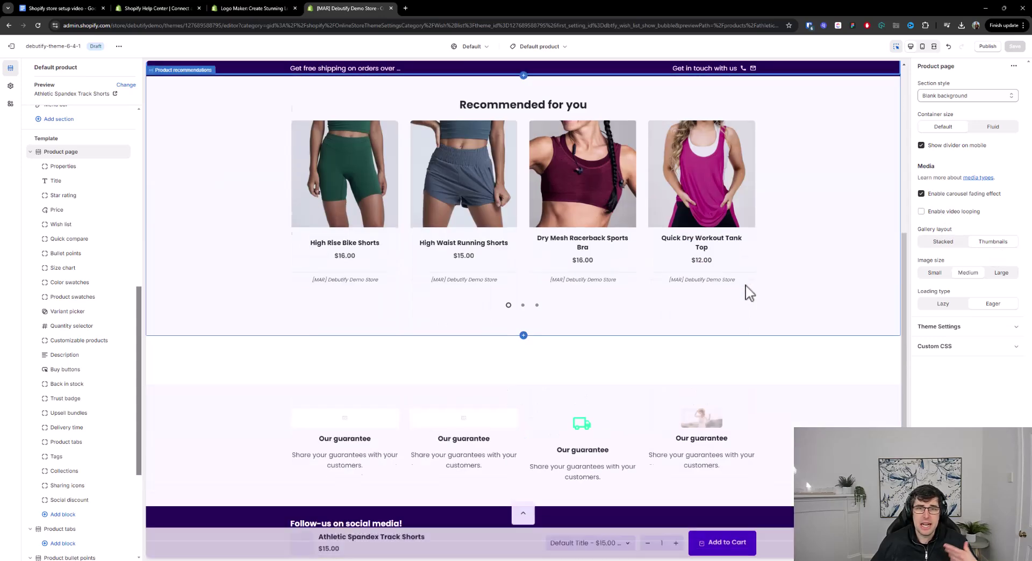
{"action": "scroll", "coordinate": [753, 340], "scroll_direction": "up", "scroll_amount": 4}
{"action": "scroll", "coordinate": [777, 340], "scroll_direction": "up", "scroll_amount": 3}
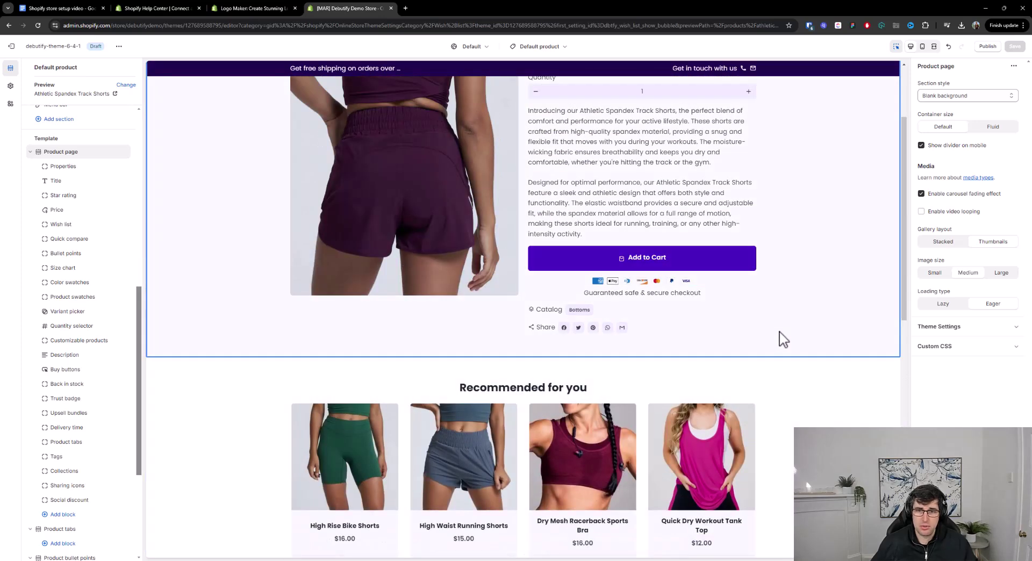
{"action": "scroll", "coordinate": [752, 301], "scroll_direction": "down", "scroll_amount": 2}
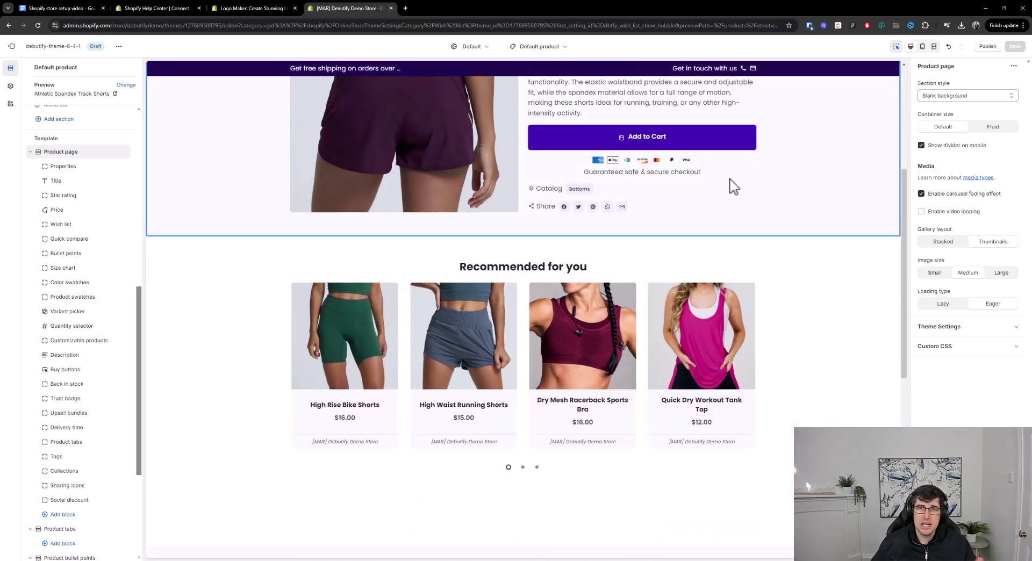
{"action": "scroll", "coordinate": [758, 196], "scroll_direction": "down", "scroll_amount": 5}
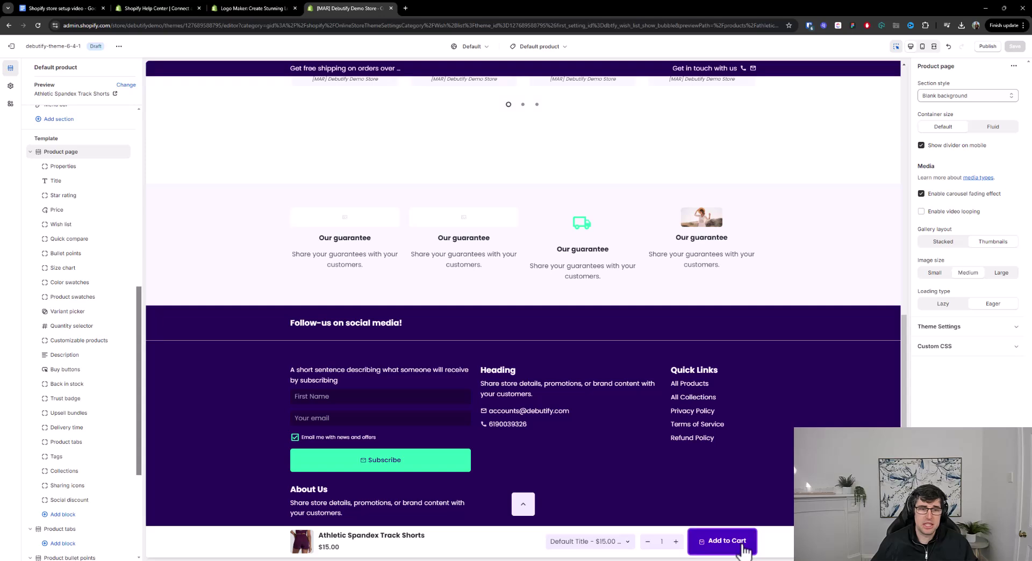
{"action": "scroll", "coordinate": [670, 269], "scroll_direction": "down", "scroll_amount": 2}
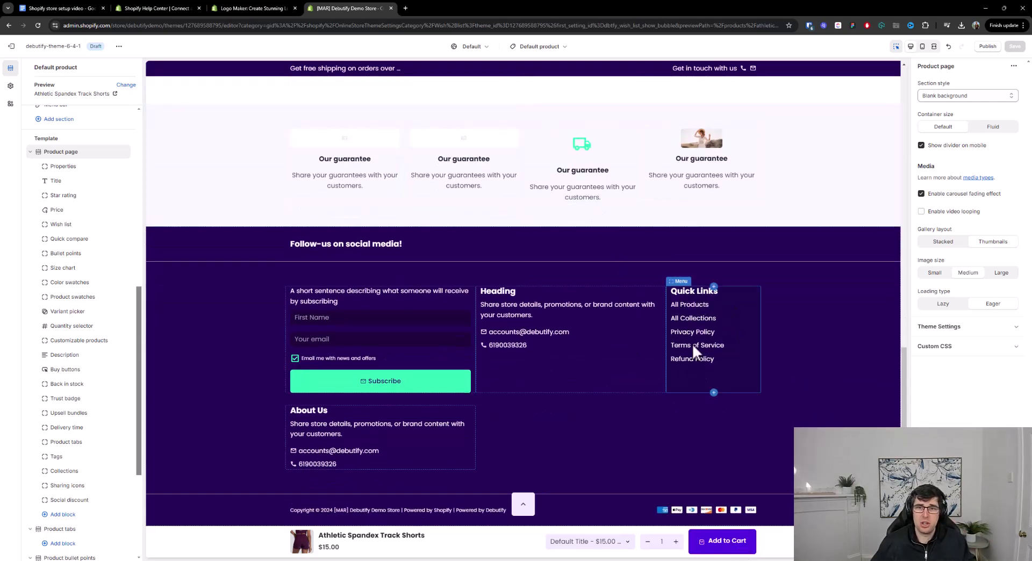
- Inspect the settings of the footer's Quick Links menu and Newsletter blocks
{"action": "left_click", "coordinate": [734, 318]}
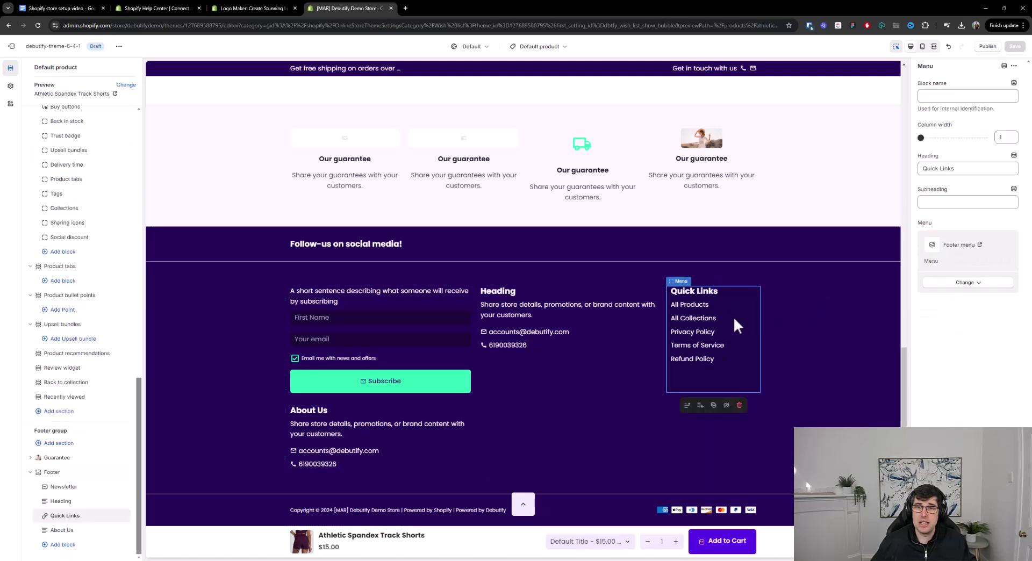
{"action": "left_click", "coordinate": [957, 202]}
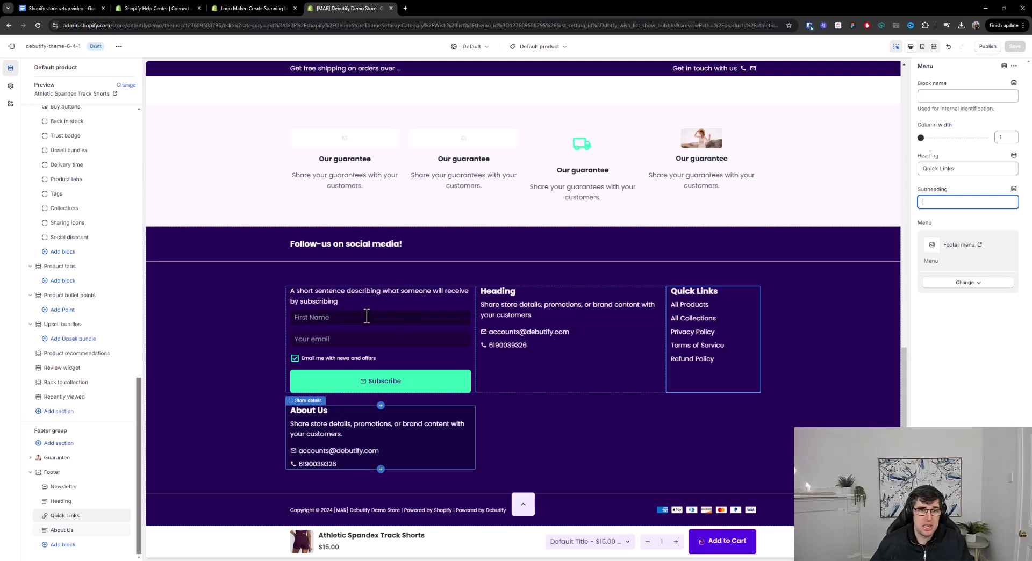
{"action": "left_click", "coordinate": [339, 300]}
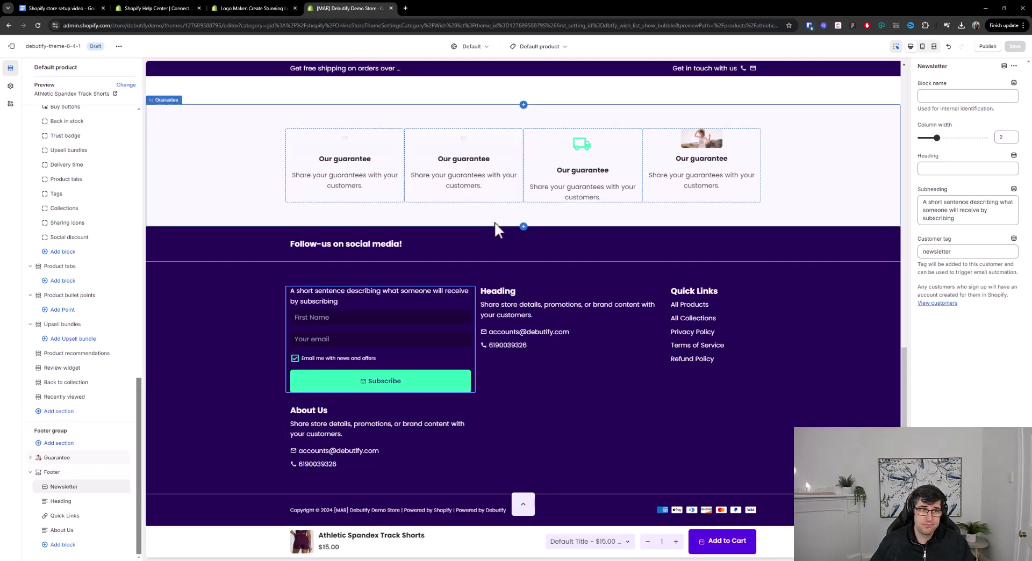
- Hide the Back in stock block in the Product page section and show it again
{"action": "scroll", "coordinate": [85, 278], "scroll_direction": "up", "scroll_amount": 5}
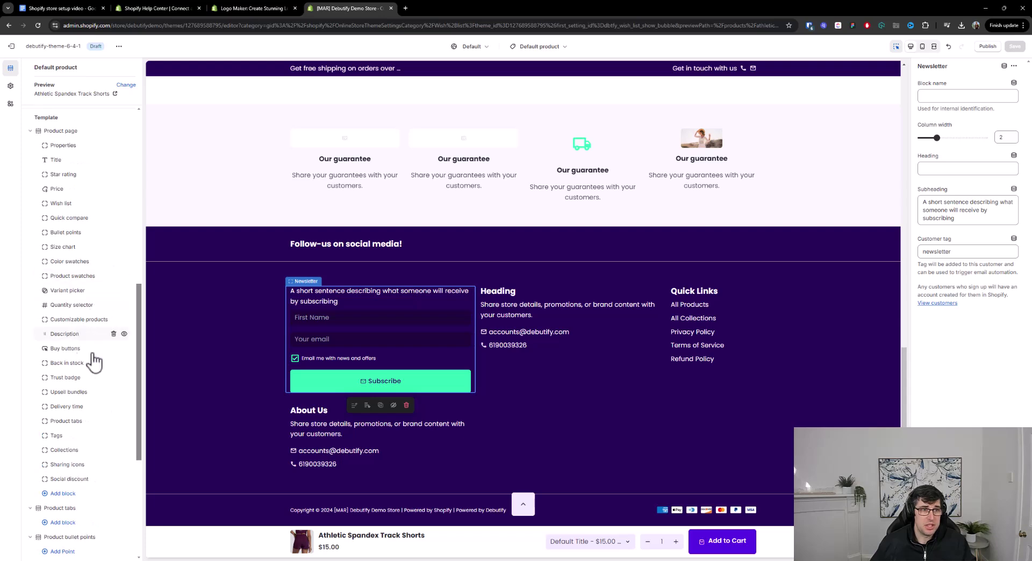
{"action": "left_click", "coordinate": [65, 365]}
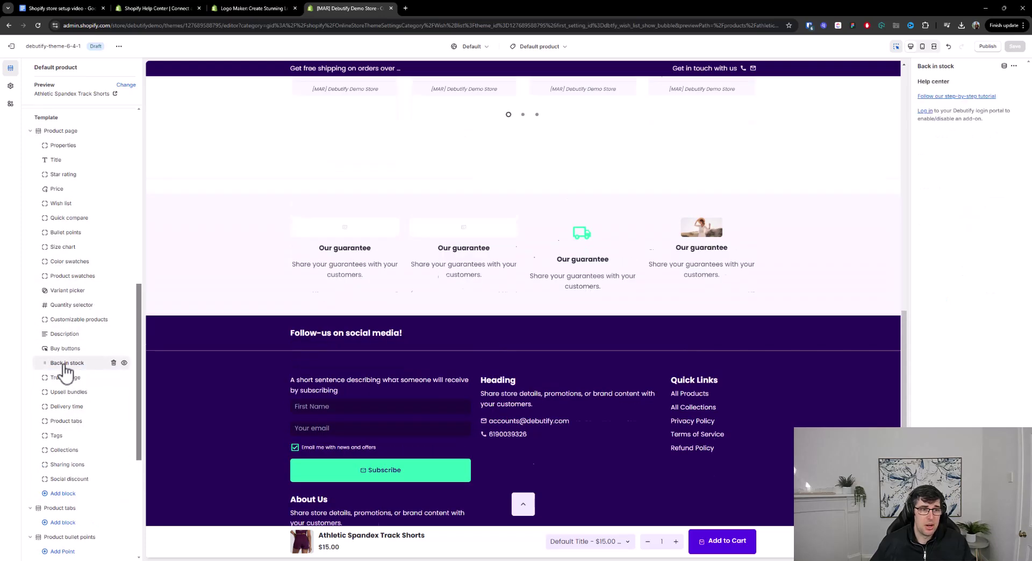
{"action": "left_click", "coordinate": [124, 364]}
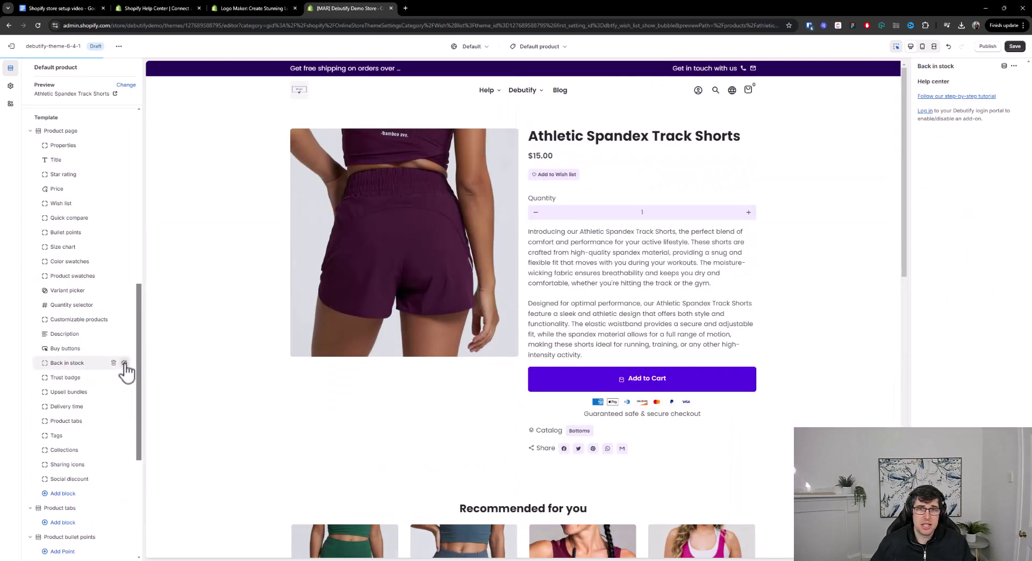
{"action": "left_click", "coordinate": [124, 363]}
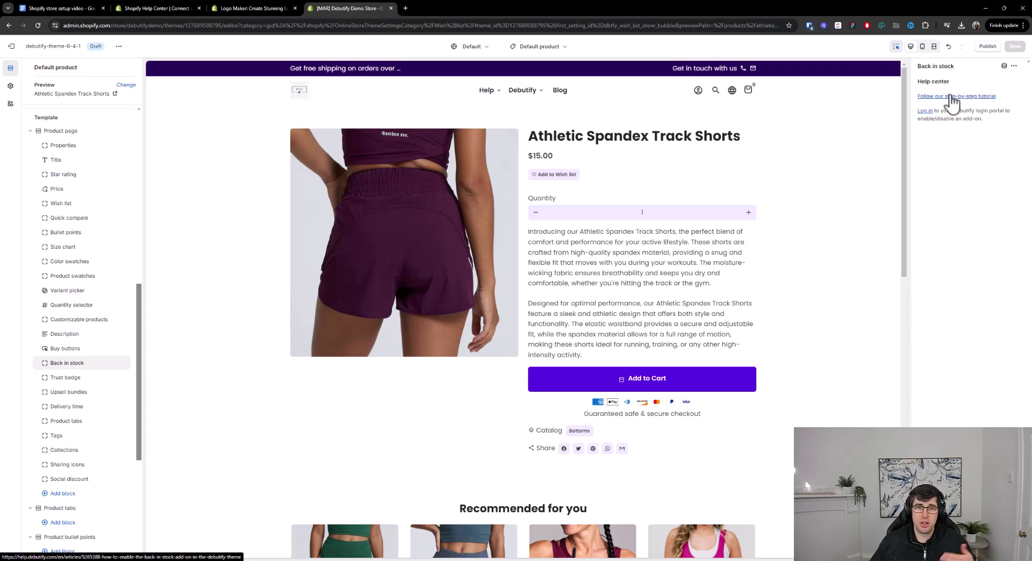
- Review the product template's section list and the product page preview from the product details to the recommended products
{"action": "scroll", "coordinate": [110, 335], "scroll_direction": "up", "scroll_amount": 4}
{"action": "scroll", "coordinate": [110, 339], "scroll_direction": "up", "scroll_amount": 5}
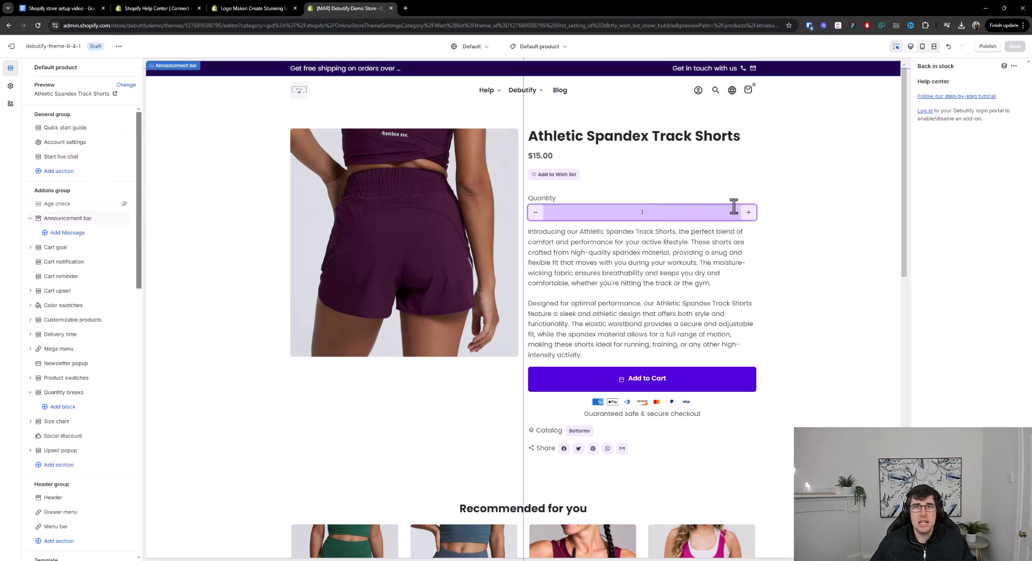
{"action": "scroll", "coordinate": [801, 253], "scroll_direction": "down", "scroll_amount": 3}
{"action": "scroll", "coordinate": [792, 243], "scroll_direction": "up", "scroll_amount": 3}
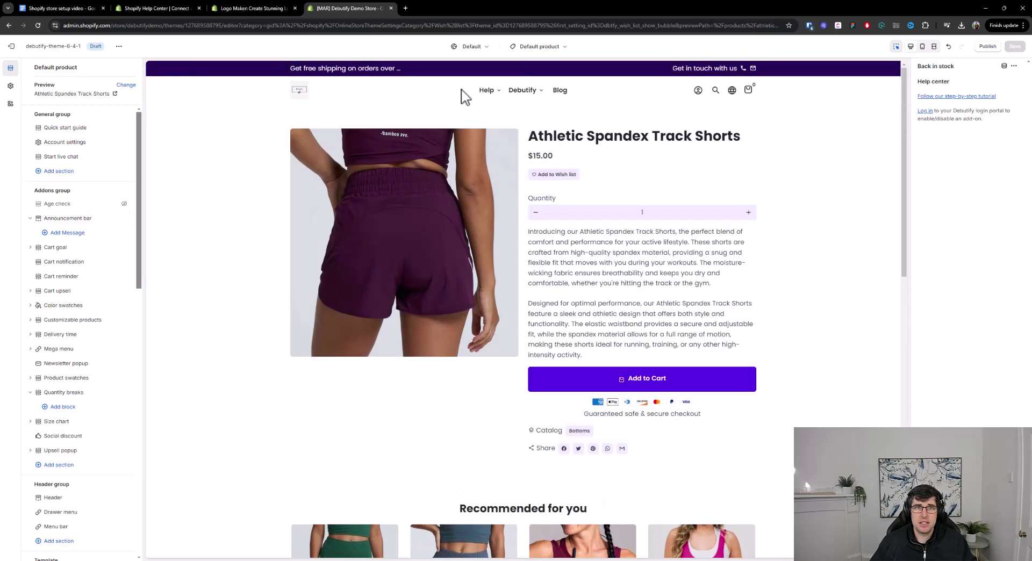
{"action": "scroll", "coordinate": [776, 416], "scroll_direction": "down", "scroll_amount": 6}
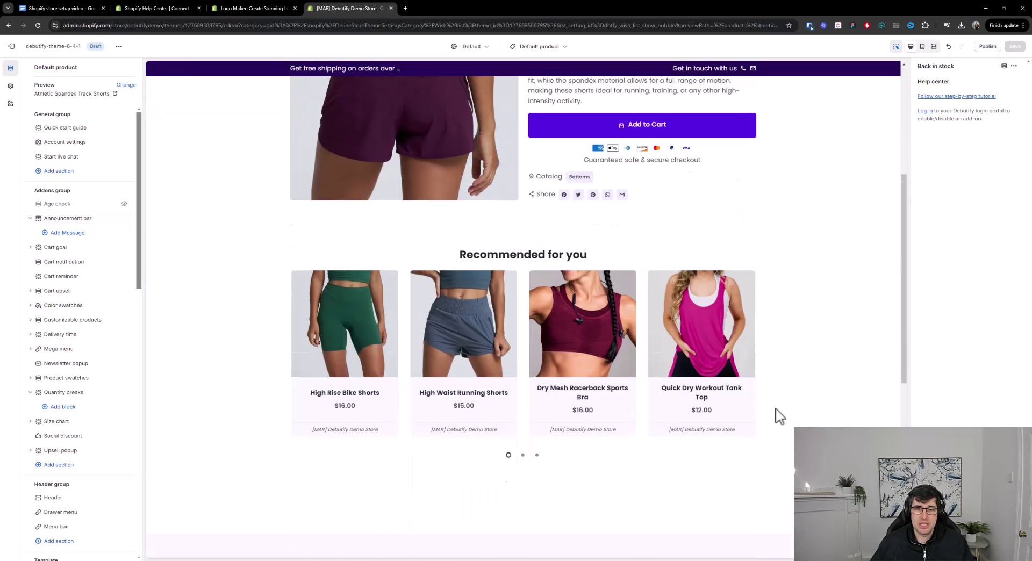
{"action": "scroll", "coordinate": [788, 396], "scroll_direction": "up", "scroll_amount": 4}
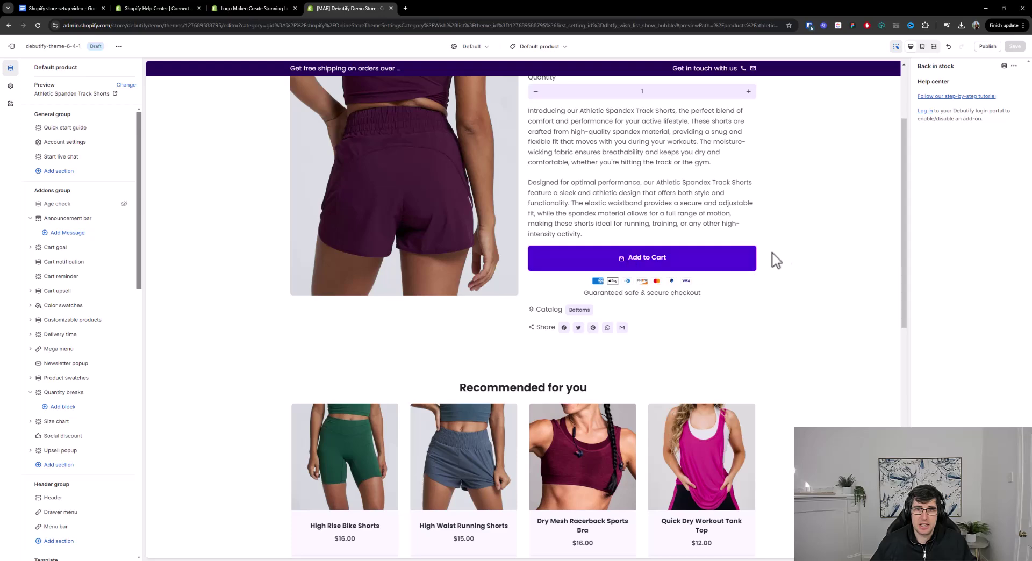
{"action": "scroll", "coordinate": [810, 253], "scroll_direction": "down", "scroll_amount": 2}
{"action": "scroll", "coordinate": [820, 271], "scroll_direction": "up", "scroll_amount": 4}
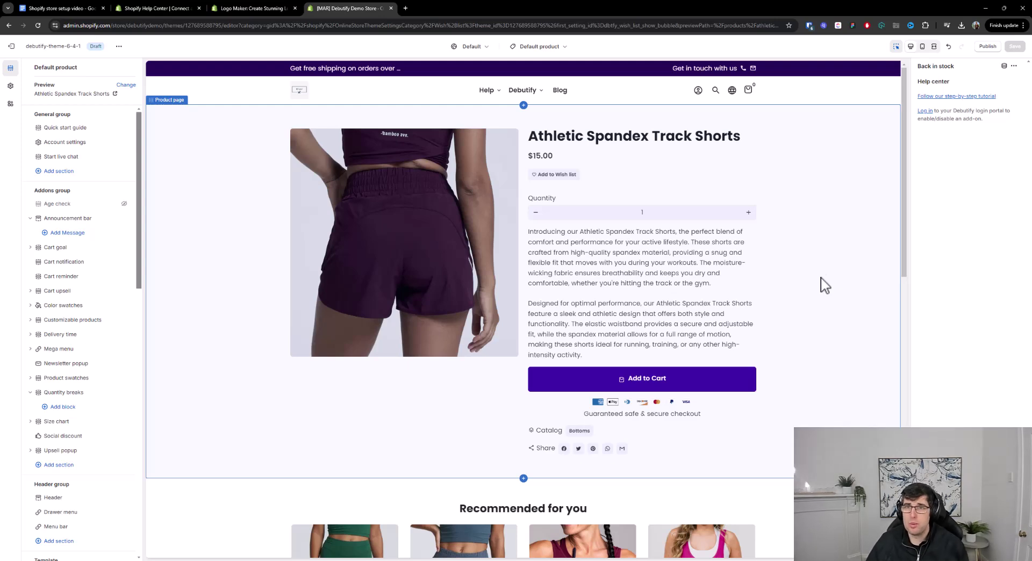
- Switch the editor to the contact page template and expand the Mega menu add-on's theme settings
{"action": "left_click", "coordinate": [498, 99]}
{"action": "left_click", "coordinate": [500, 98]}
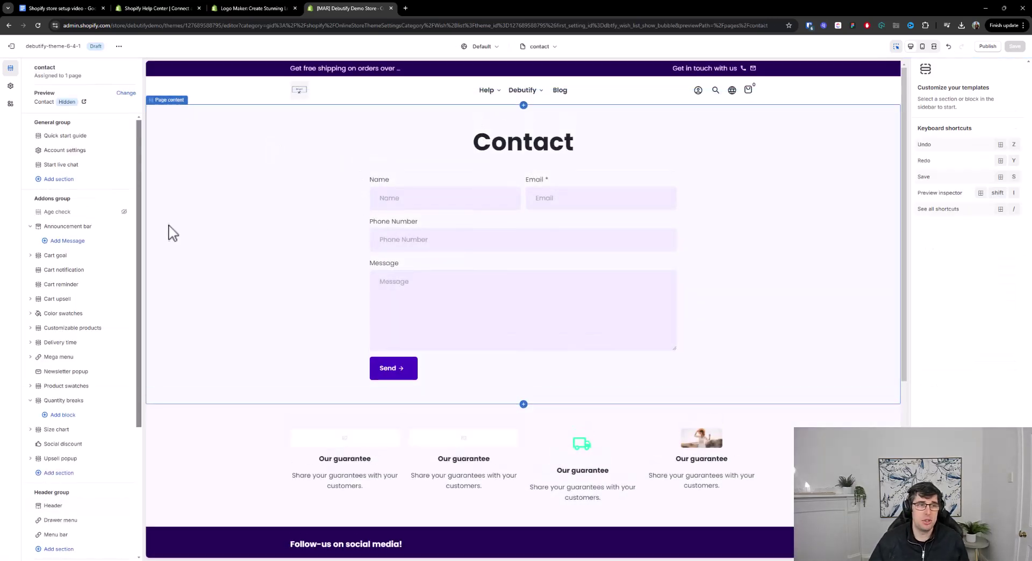
{"action": "left_click", "coordinate": [63, 358]}
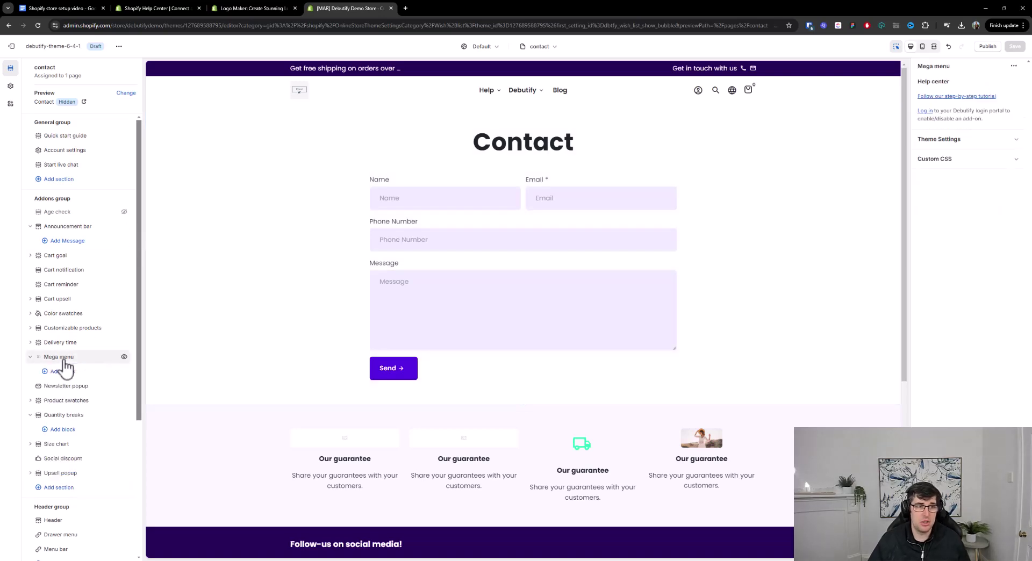
{"action": "left_click", "coordinate": [957, 141]}
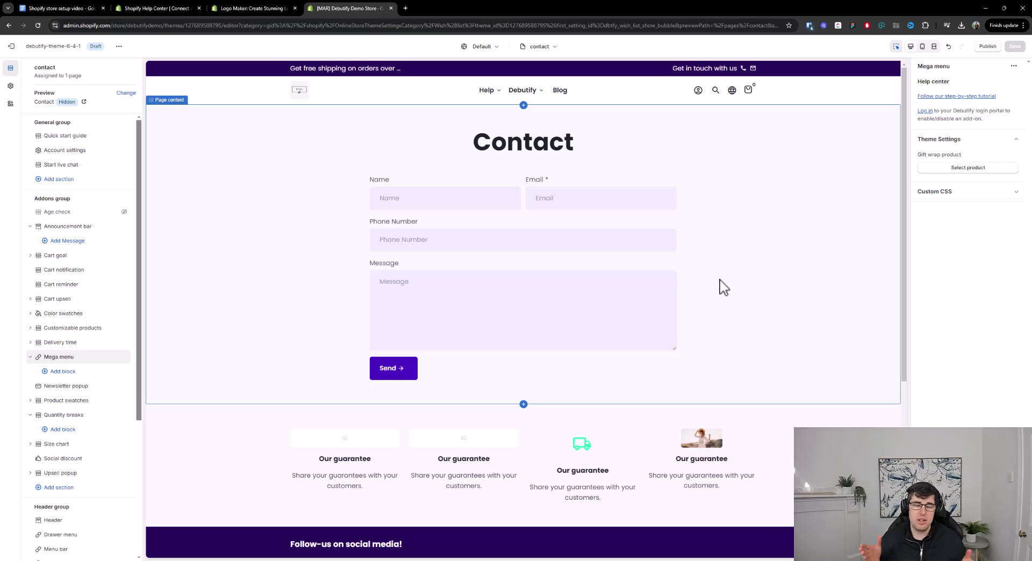
- Leave the theme editor for the store's Themes page and dismiss the theme limit notice
{"action": "left_click", "coordinate": [166, 7]}
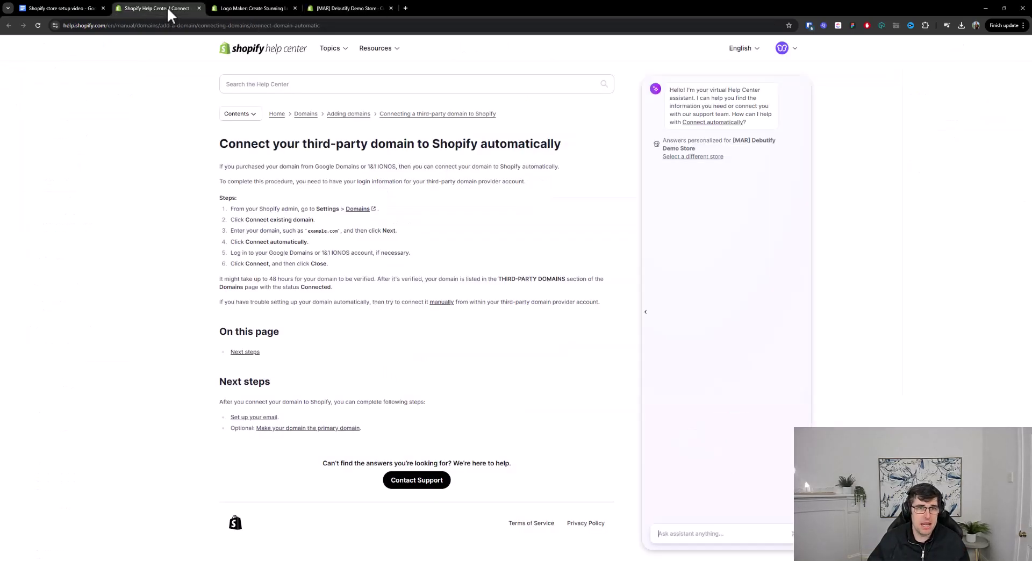
{"action": "left_click", "coordinate": [271, 10]}
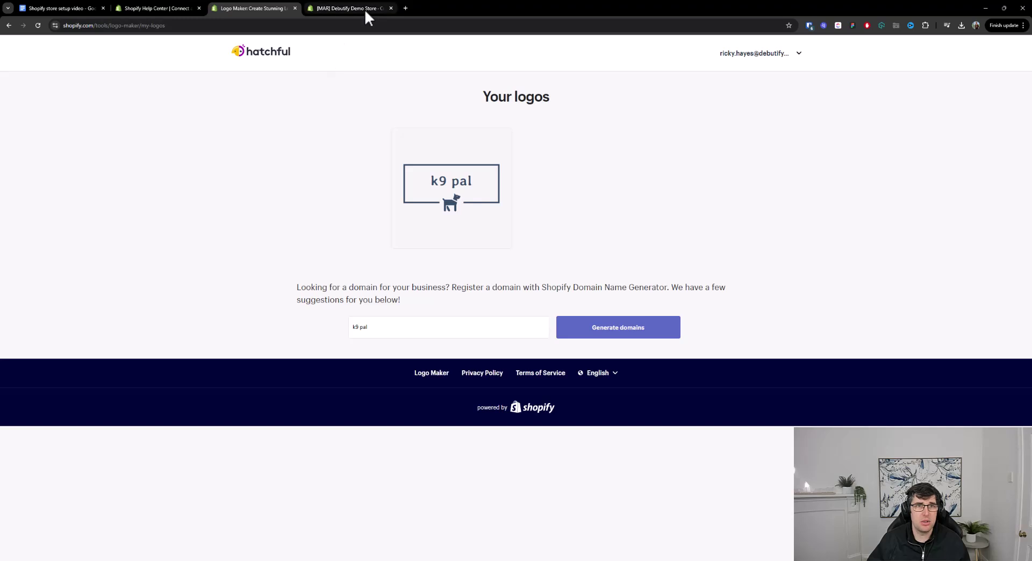
{"action": "left_click", "coordinate": [365, 8]}
{"action": "left_click", "coordinate": [9, 47]}
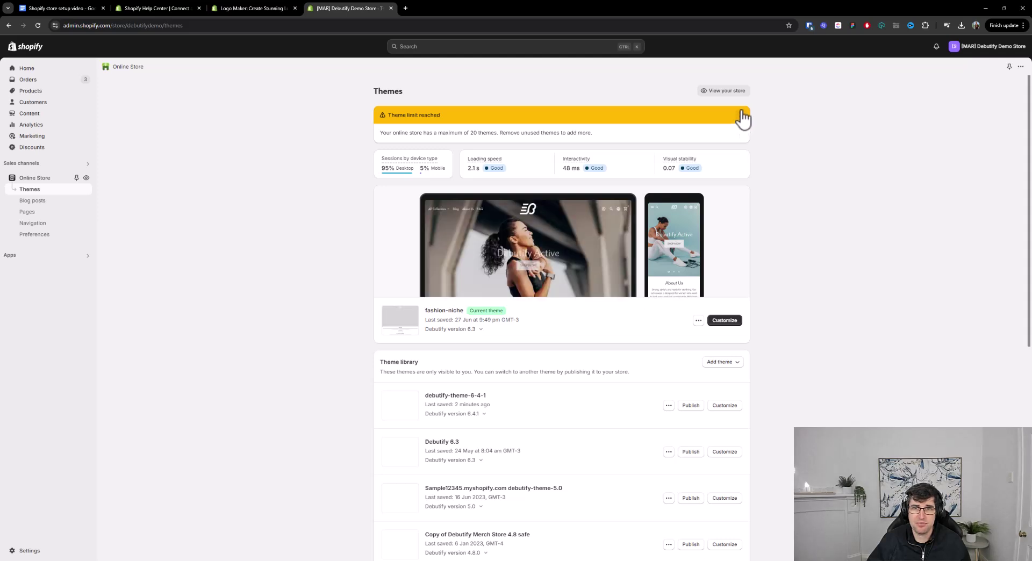
{"action": "left_click", "coordinate": [742, 117]}
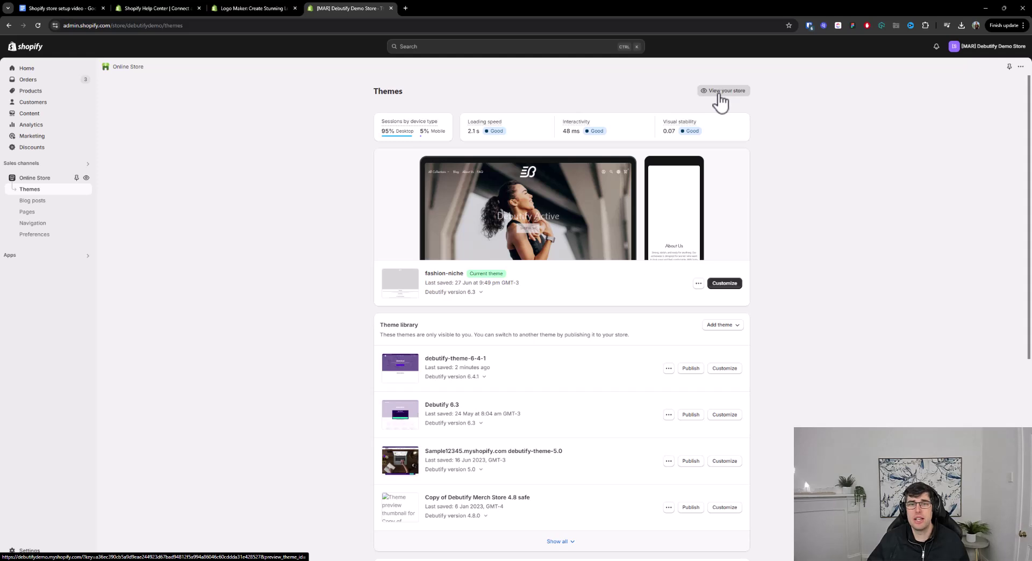
- Look over the available actions for the debutify-theme-6-4-1 draft in the theme library
{"action": "left_click", "coordinate": [668, 370]}
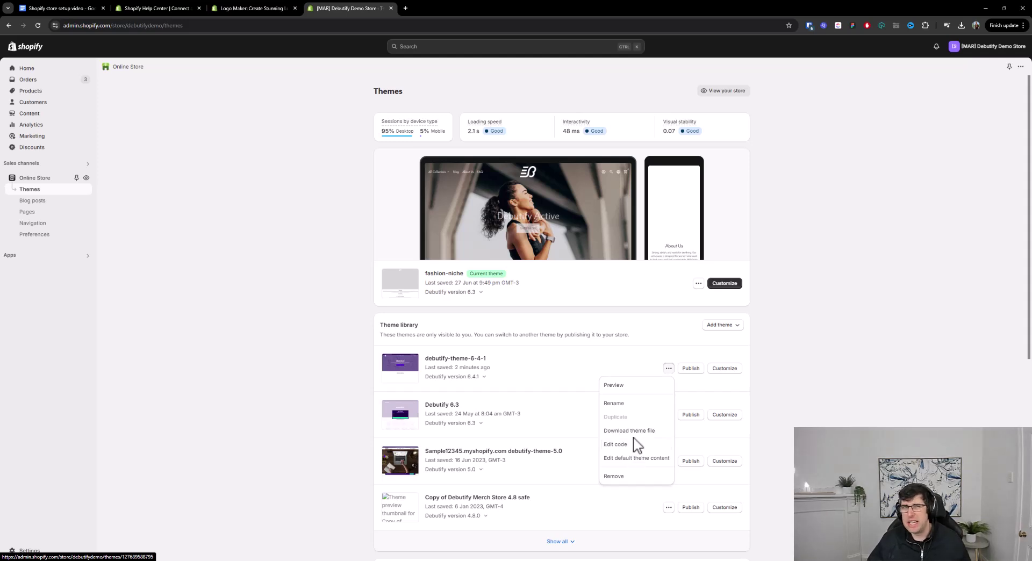
{"action": "left_click", "coordinate": [239, 300]}
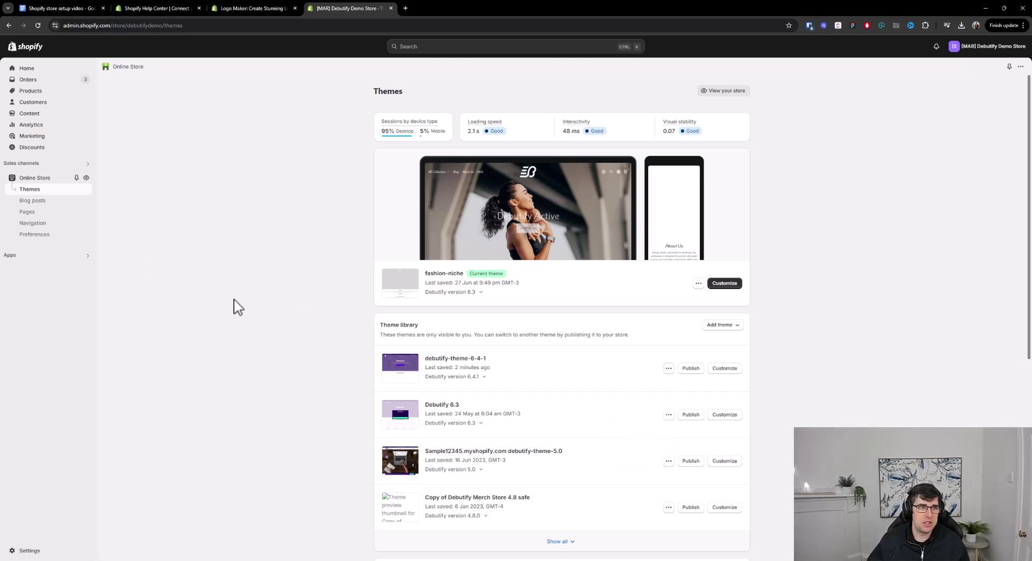